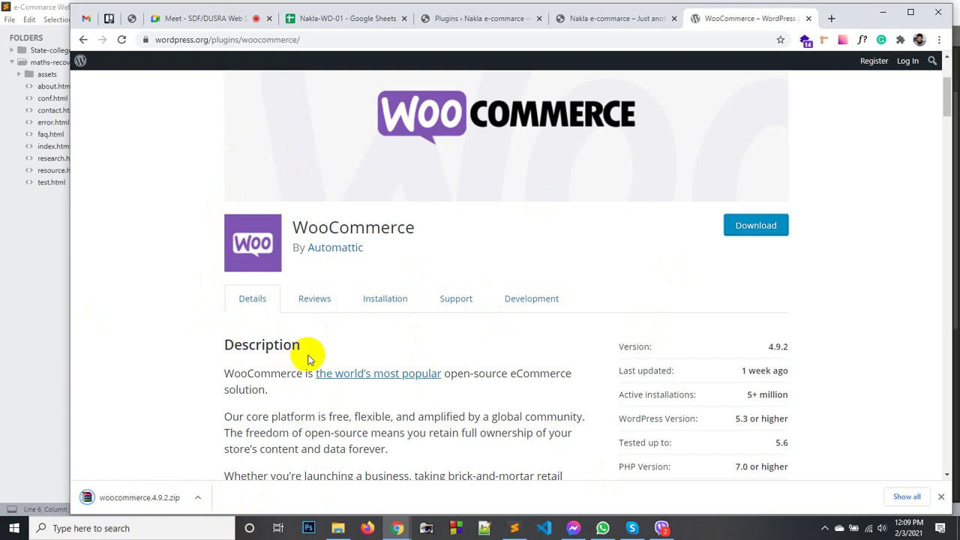
Reveal woocommerce.4.9.2.zip in its folder, open Add Plugins' Upload Plugin option, and bring up htdocs.
{"action": "left_click", "coordinate": [198, 497]}
{"action": "left_click", "coordinate": [225, 457]}
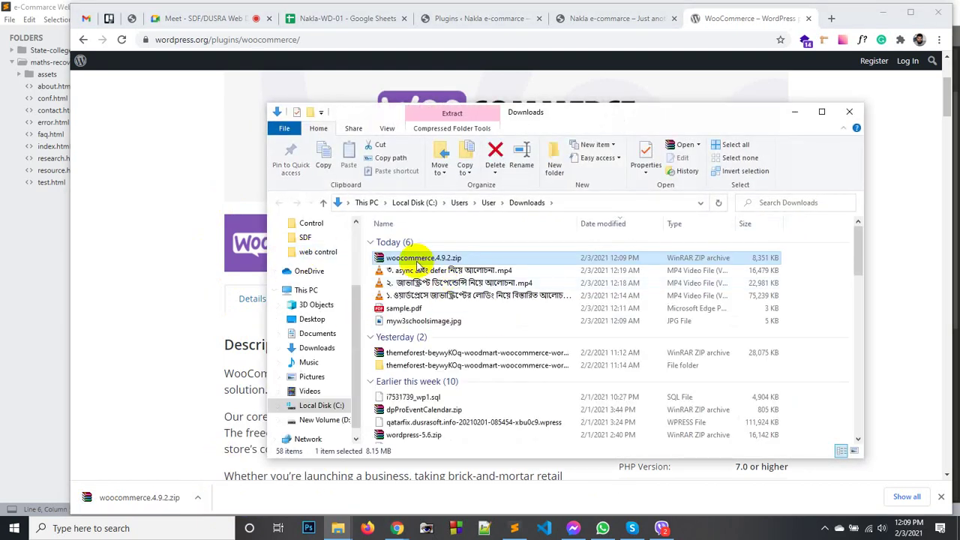
{"action": "left_click", "coordinate": [489, 17]}
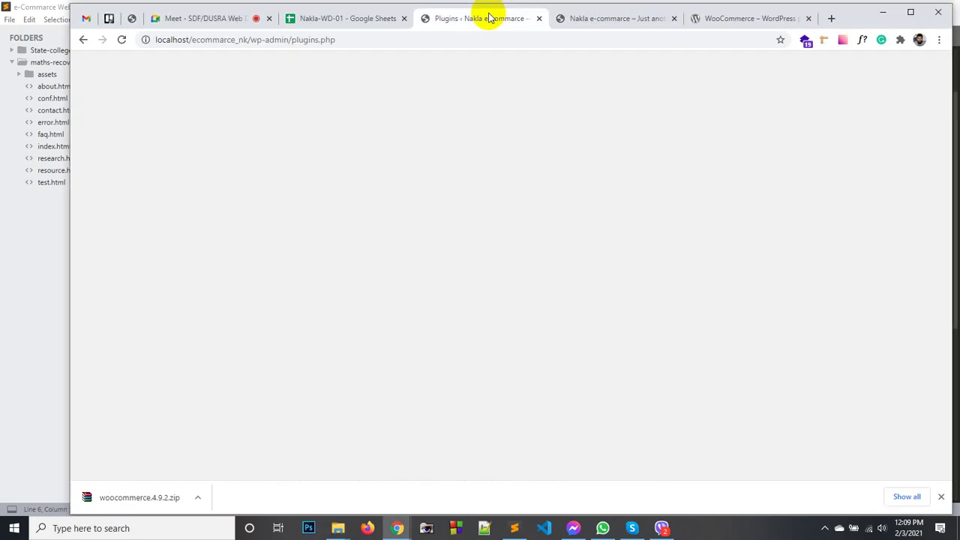
{"action": "left_click", "coordinate": [244, 91]}
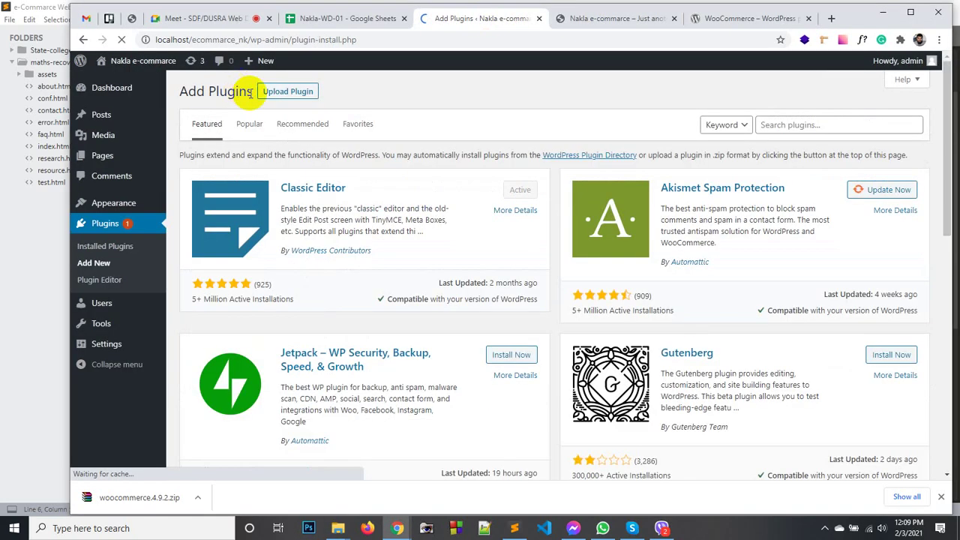
{"action": "left_click", "coordinate": [276, 91]}
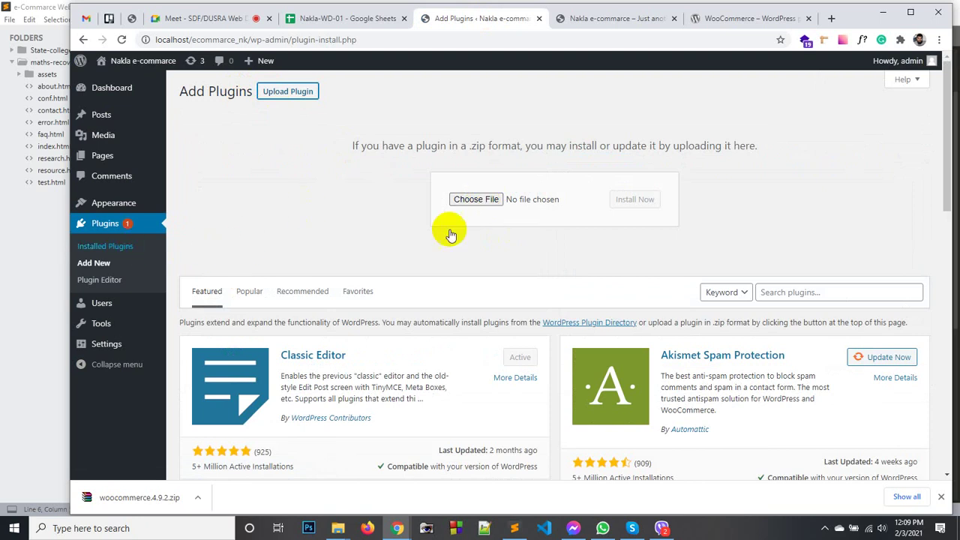
{"action": "mouse_move", "coordinate": [337, 525]}
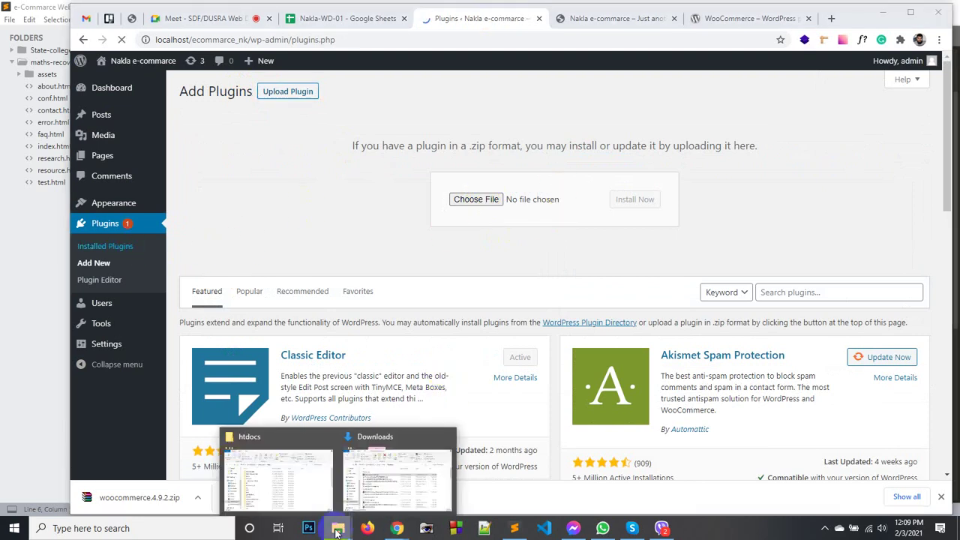
{"action": "left_click", "coordinate": [300, 458]}
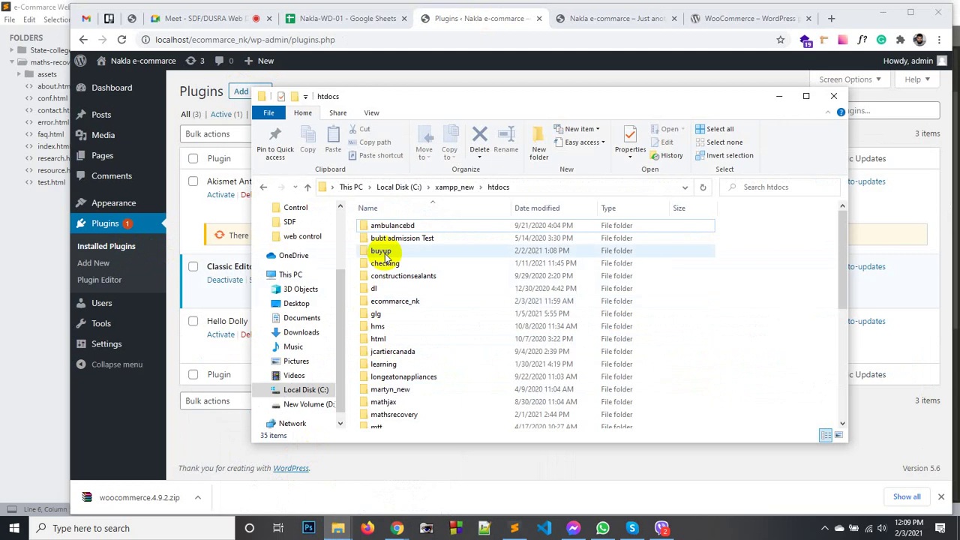
Open the ecommarce_nk site's wp-content plugins folder.
{"action": "double_click", "coordinate": [403, 301]}
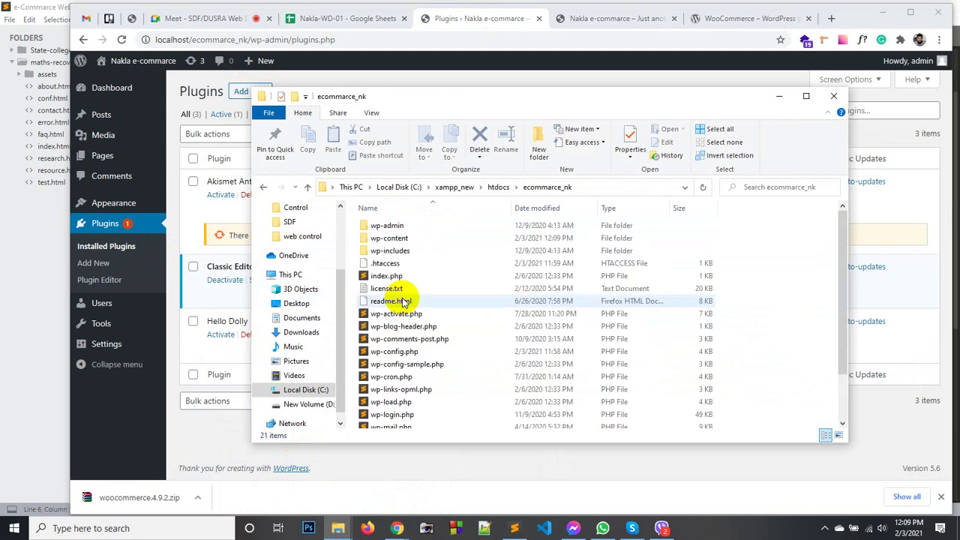
{"action": "double_click", "coordinate": [406, 239]}
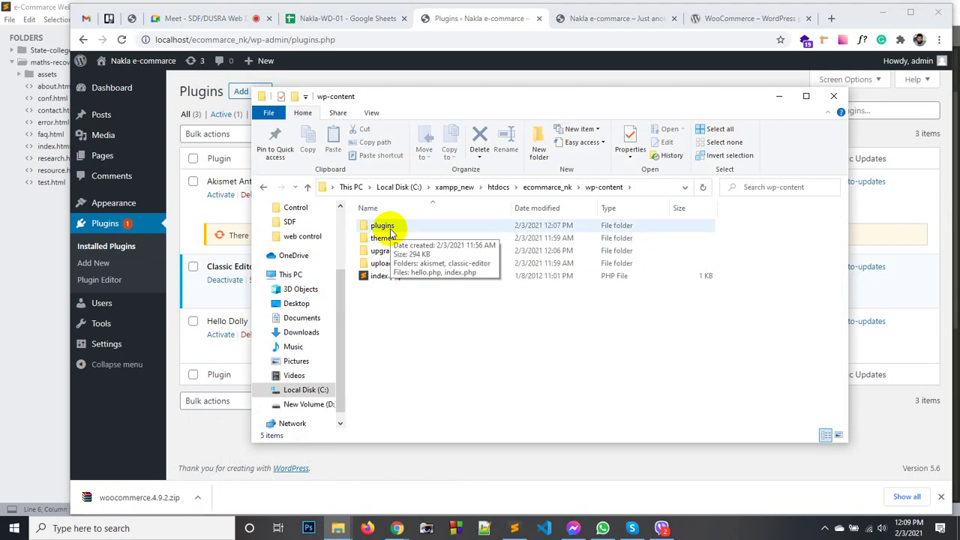
{"action": "double_click", "coordinate": [390, 229]}
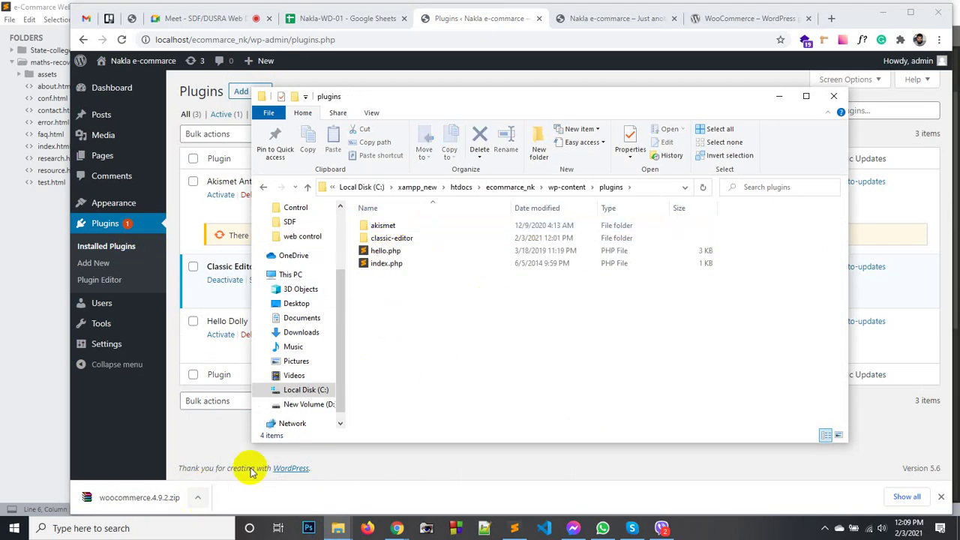
Extract woocommerce.4.9.2.zip in Downloads and check the inner woocommerce folder's contents.
{"action": "mouse_move", "coordinate": [337, 528]}
{"action": "left_click", "coordinate": [388, 492]}
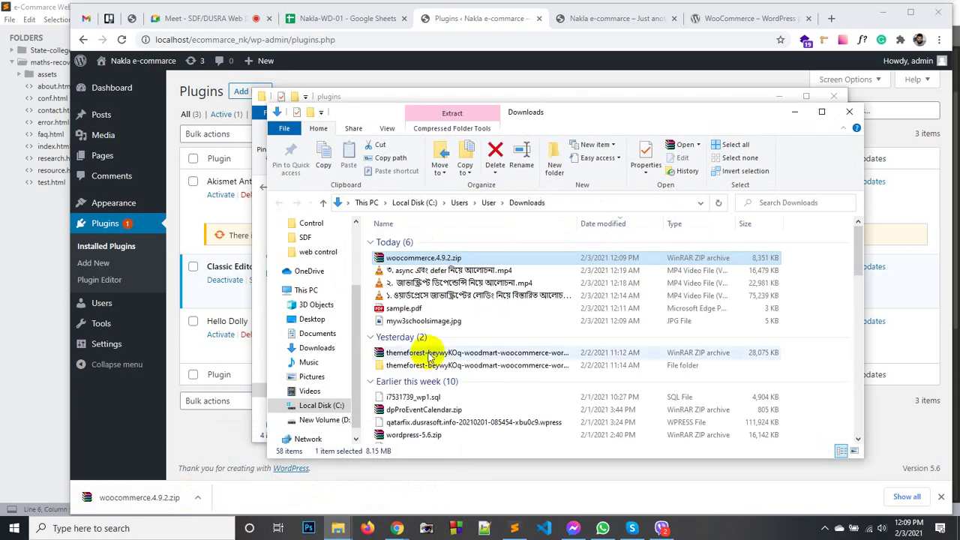
{"action": "right_click", "coordinate": [442, 259]}
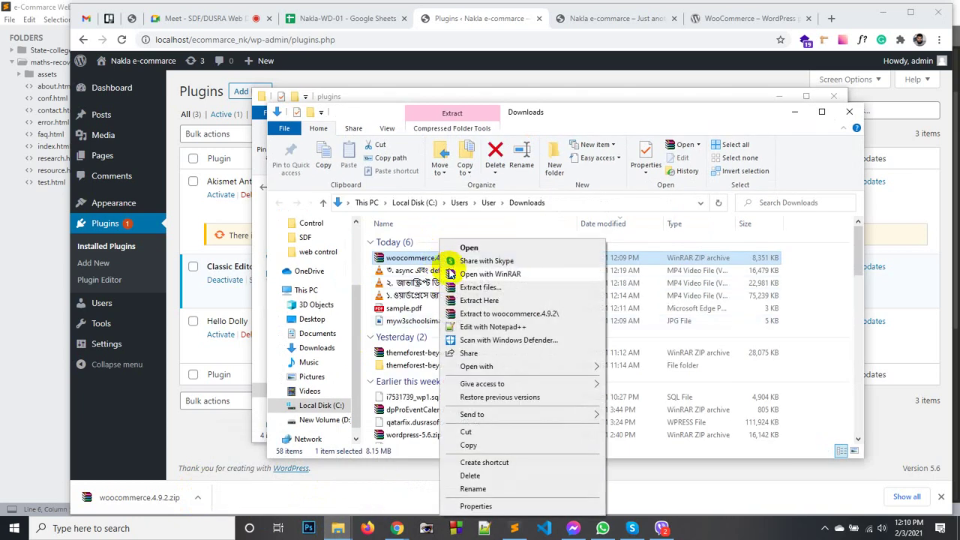
{"action": "left_click", "coordinate": [473, 314]}
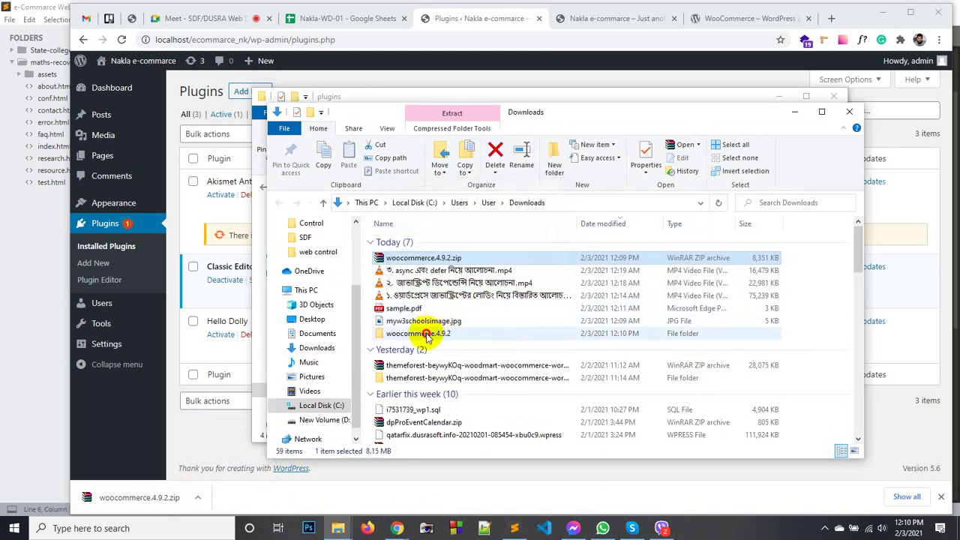
{"action": "left_click", "coordinate": [425, 334]}
{"action": "double_click", "coordinate": [426, 335]}
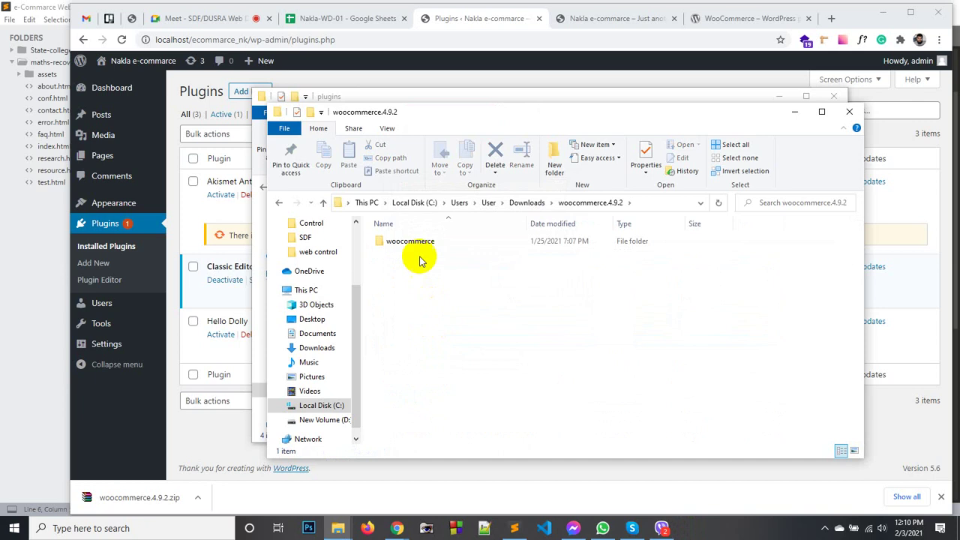
{"action": "double_click", "coordinate": [414, 242]}
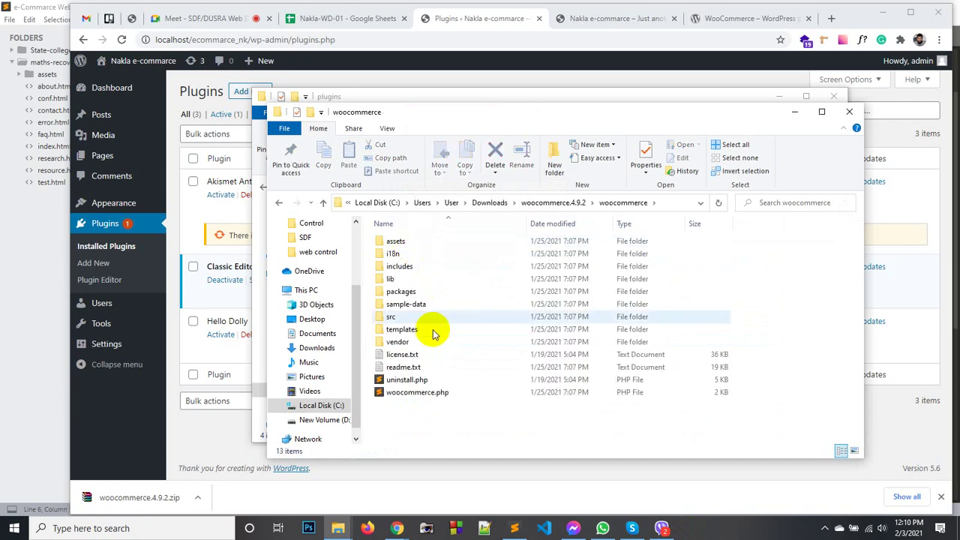
{"action": "key", "text": "alt+Left"}
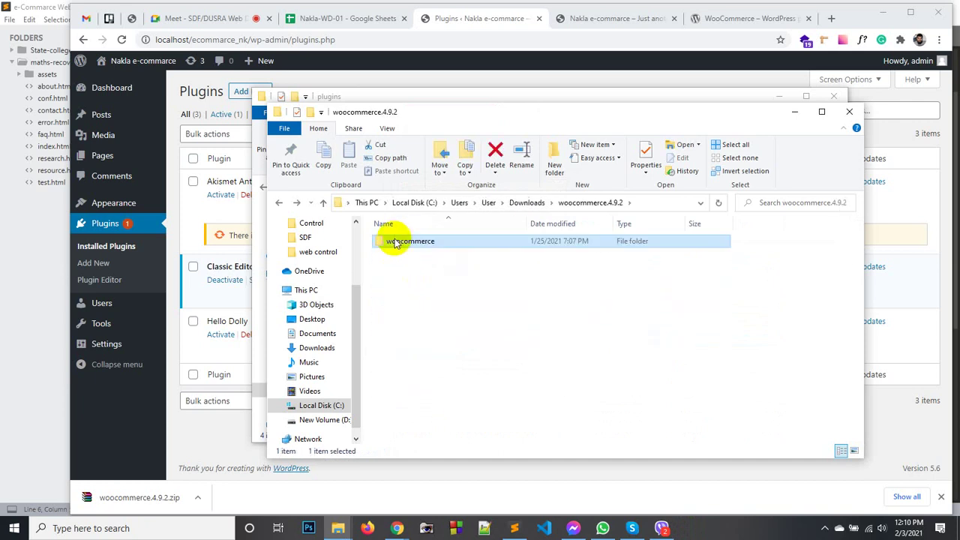
Move the extracted woocommerce folder into the site's plugins folder and close the extract window.
{"action": "right_click", "coordinate": [401, 247]}
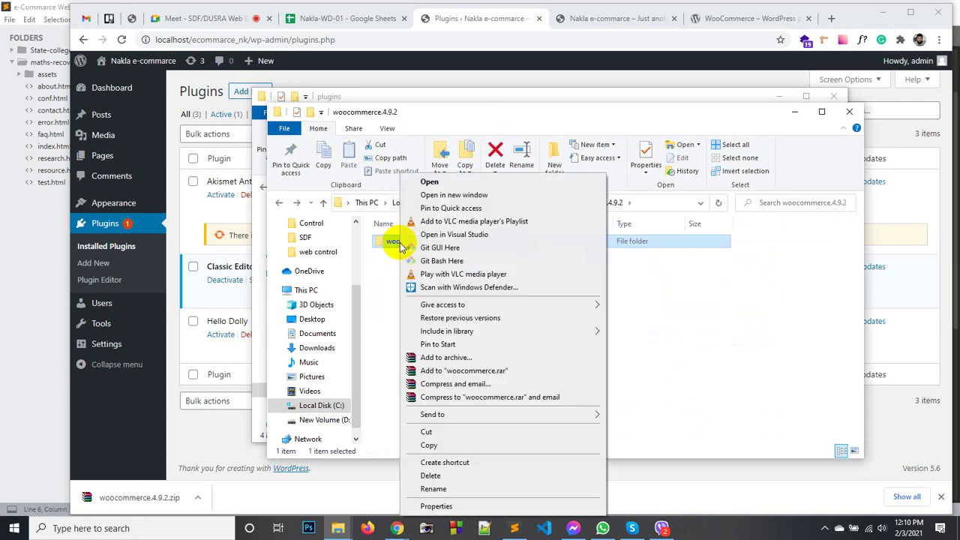
{"action": "left_click", "coordinate": [433, 445]}
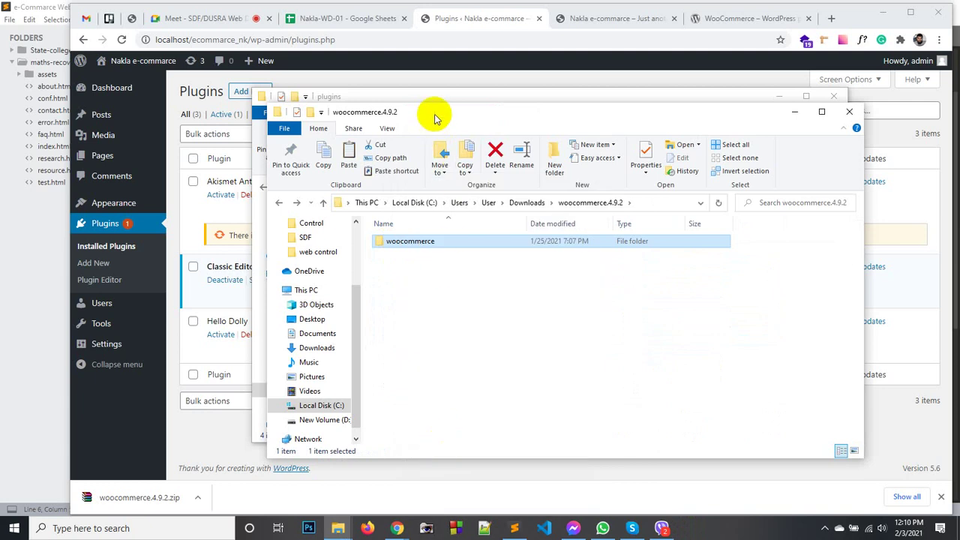
{"action": "left_click_drag", "start_coordinate": [435, 118], "coordinate": [259, 292]}
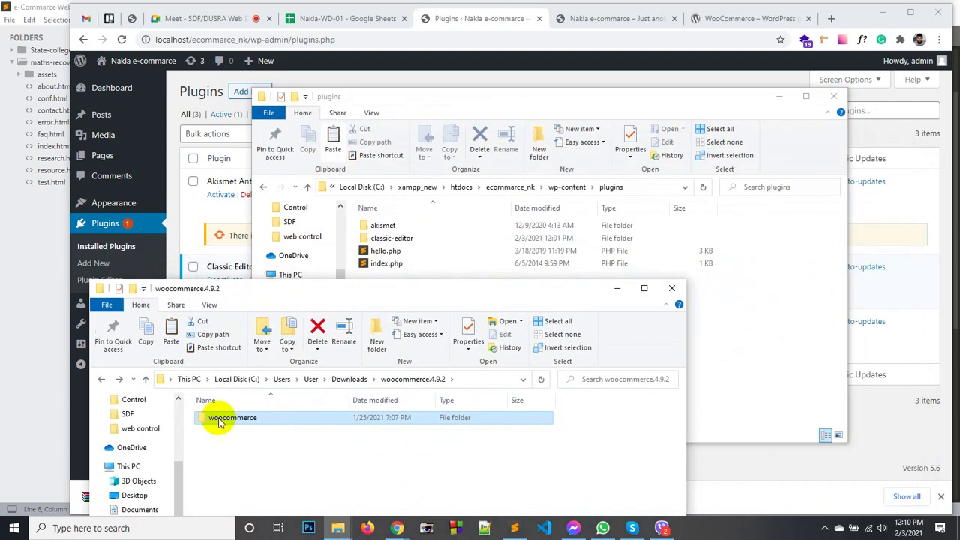
{"action": "left_click_drag", "start_coordinate": [214, 422], "coordinate": [767, 330]}
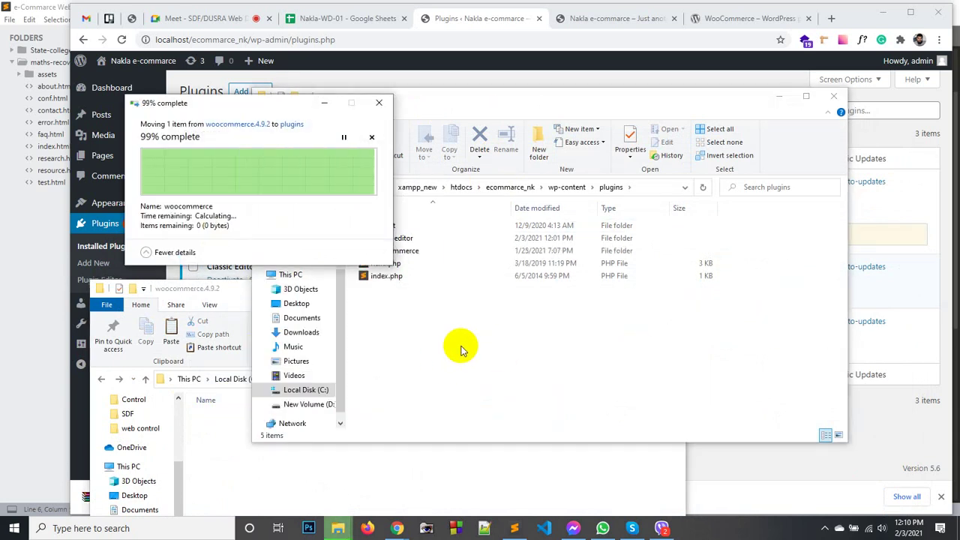
{"action": "left_click", "coordinate": [459, 319]}
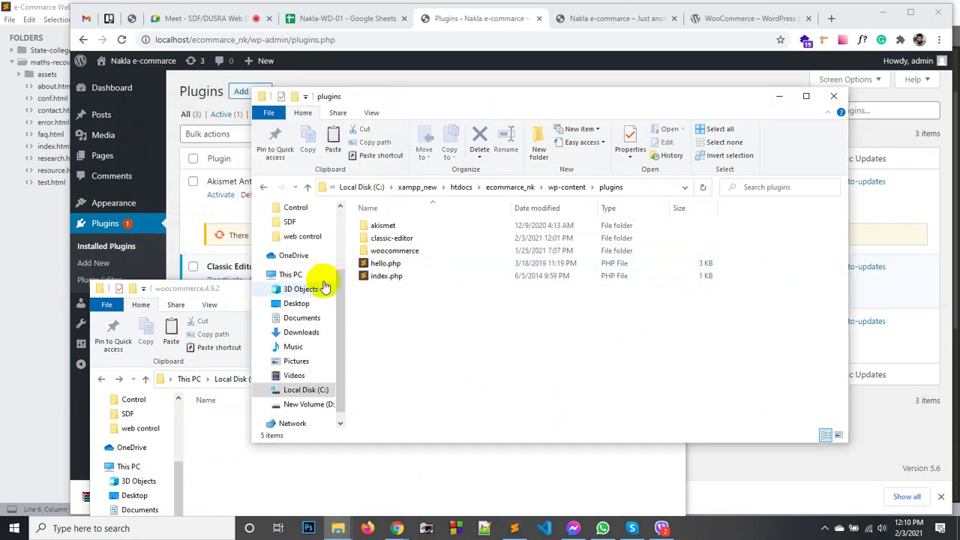
{"action": "left_click", "coordinate": [231, 295]}
{"action": "left_click", "coordinate": [669, 289]}
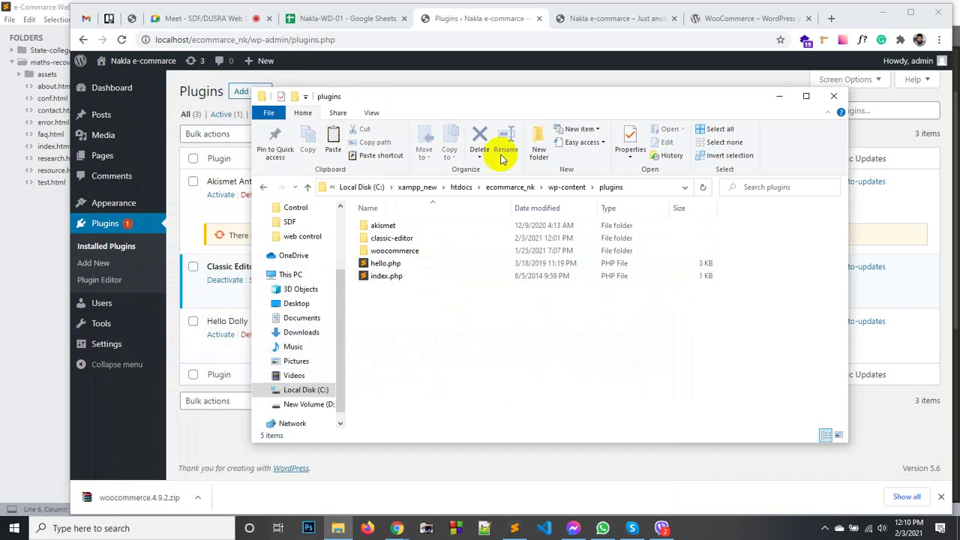
{"action": "left_click", "coordinate": [474, 63]}
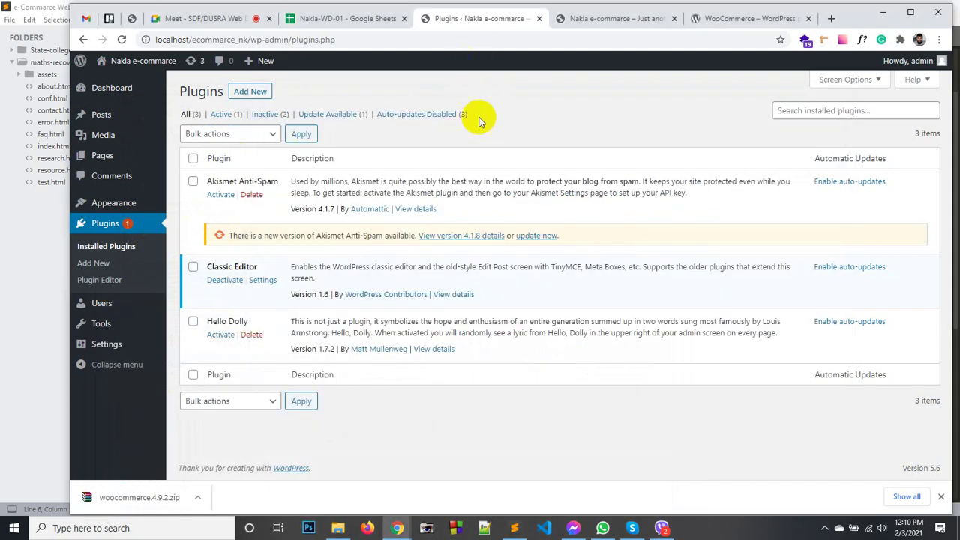
Reload the Plugins list, delete the listed WooCommerce 4.9.2 plugin, then view its wordpress.org page.
{"action": "right_click", "coordinate": [533, 96]}
{"action": "left_click", "coordinate": [604, 127]}
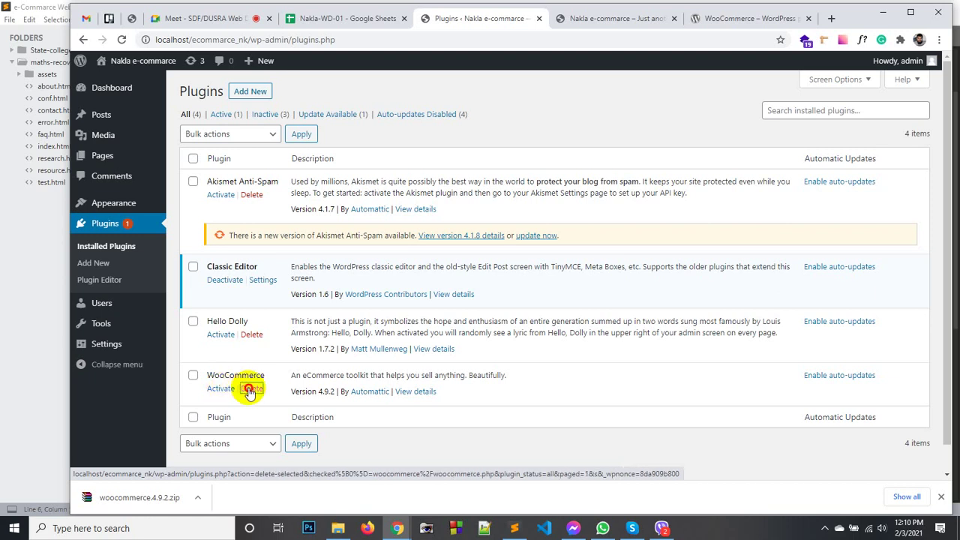
{"action": "left_click", "coordinate": [249, 389]}
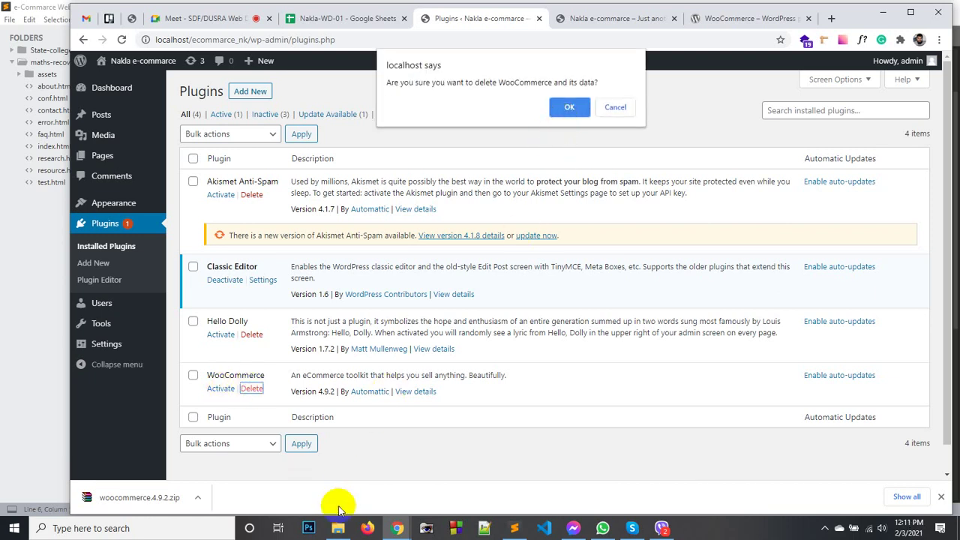
{"action": "left_click", "coordinate": [616, 107]}
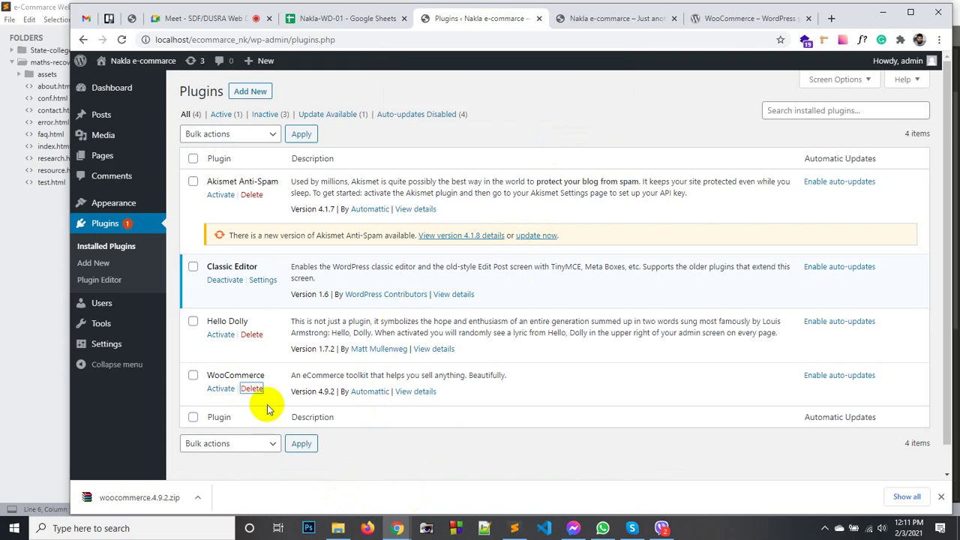
{"action": "left_click", "coordinate": [250, 389]}
{"action": "left_click", "coordinate": [576, 108]}
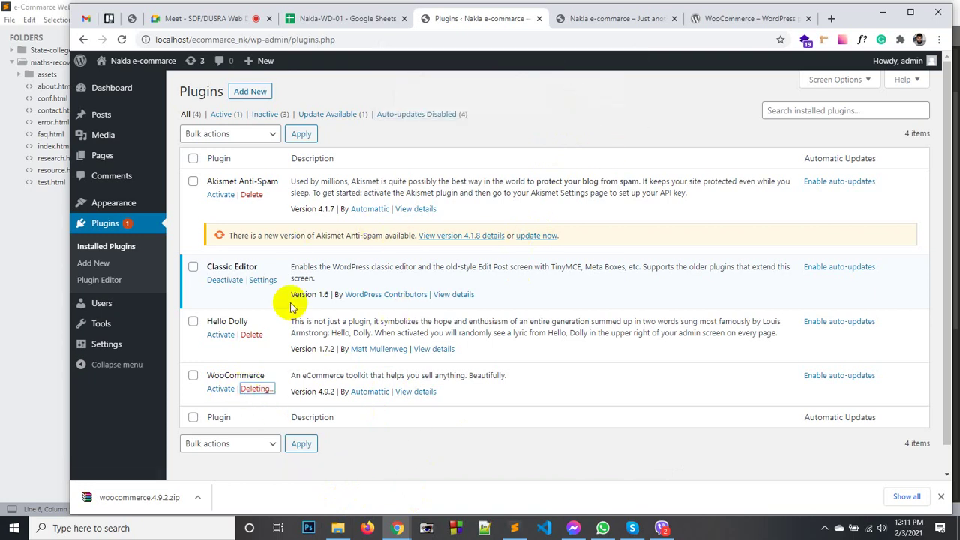
{"action": "left_click", "coordinate": [705, 19]}
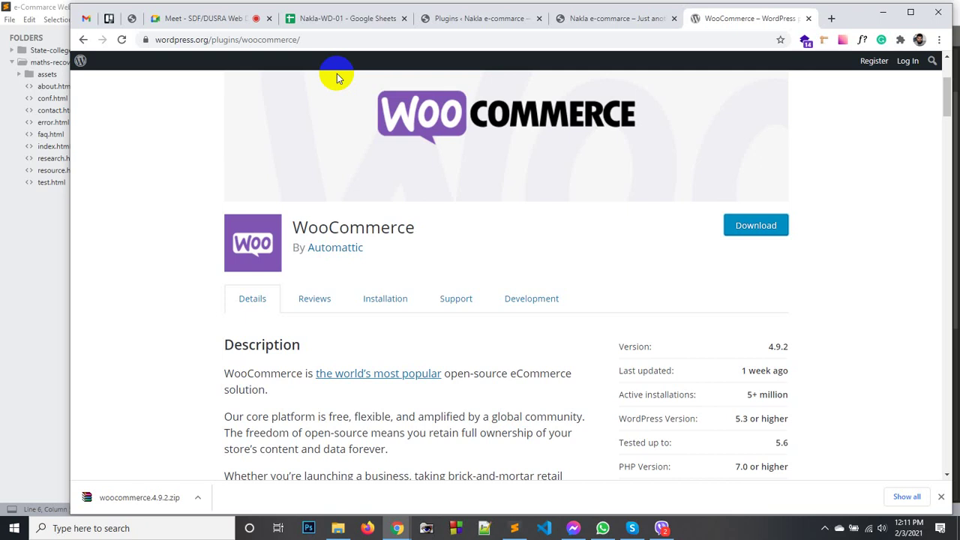
Delete the old woocommerce.4.9.2 folder and re-extract the zip directly into Downloads.
{"action": "left_click", "coordinate": [198, 497]}
{"action": "left_click", "coordinate": [222, 465]}
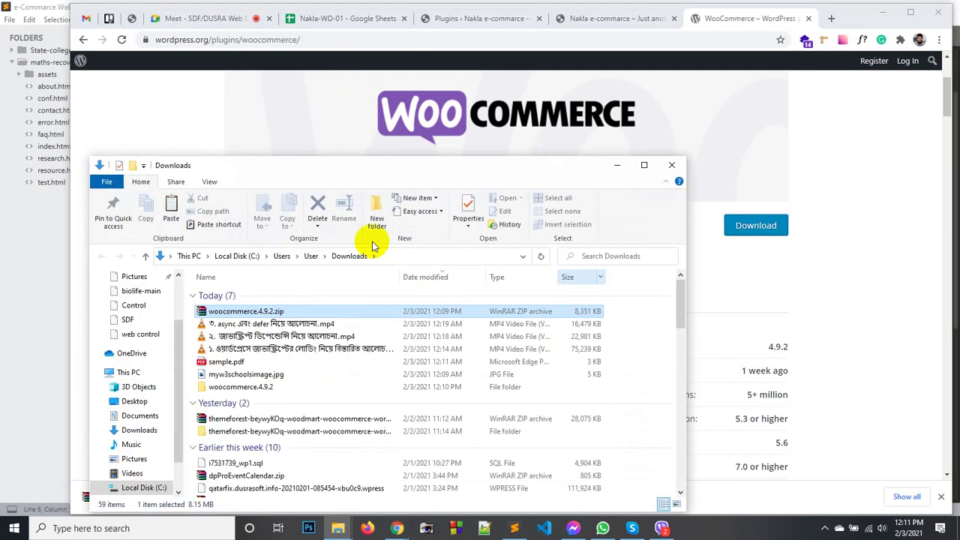
{"action": "left_click", "coordinate": [238, 388]}
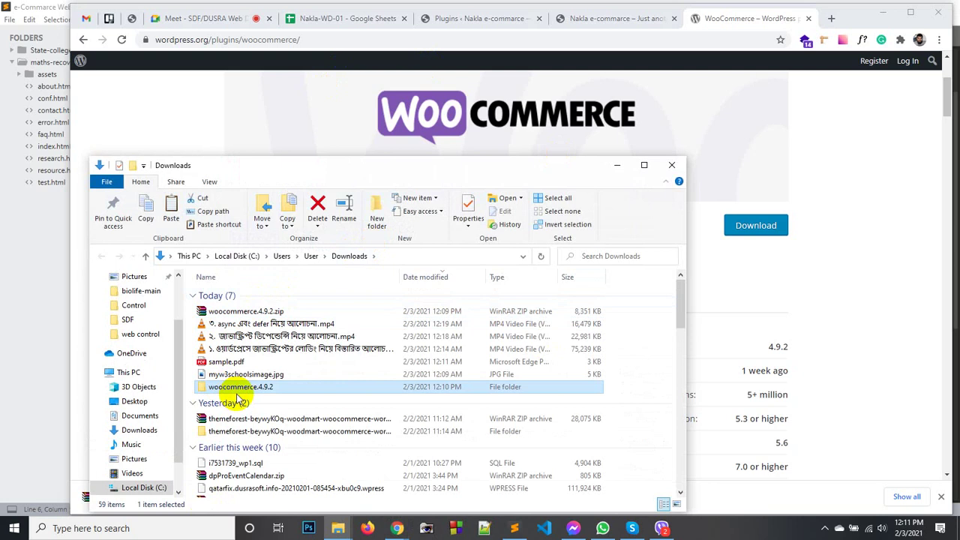
{"action": "key", "text": "Delete"}
{"action": "left_click", "coordinate": [239, 311]}
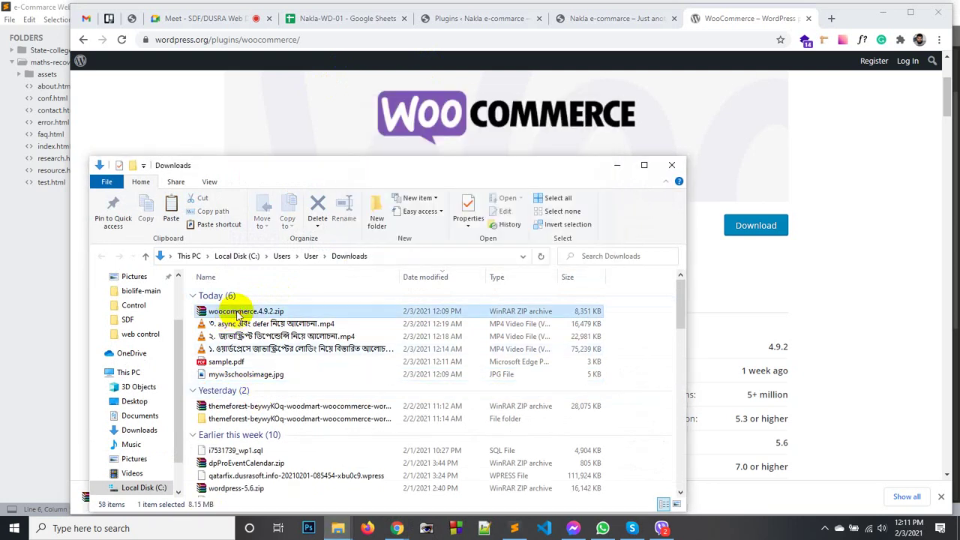
{"action": "right_click", "coordinate": [238, 315]}
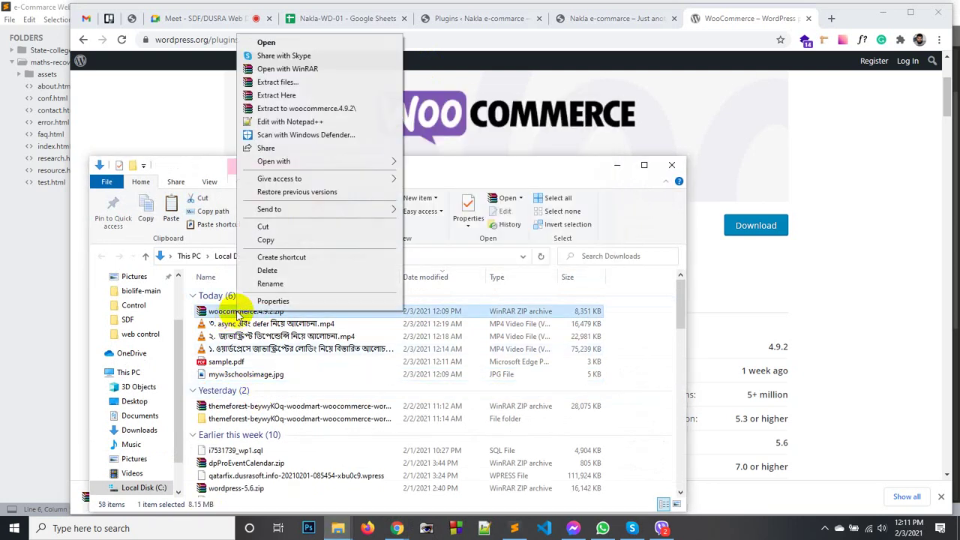
{"action": "left_click", "coordinate": [281, 95]}
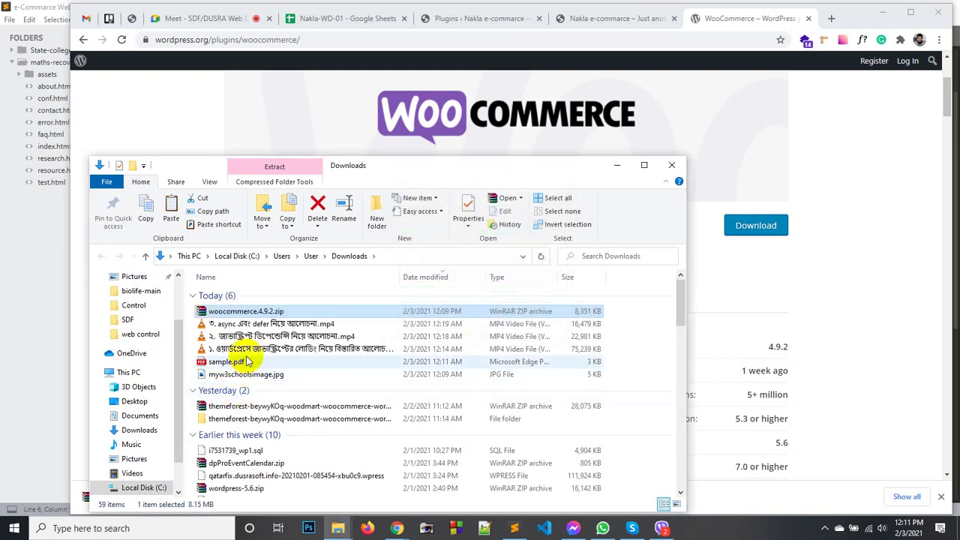
Check the extracted woocommerce folder's contents, cut it, and close the Downloads window.
{"action": "scroll", "coordinate": [266, 386], "scroll_direction": "down", "scroll_amount": 6}
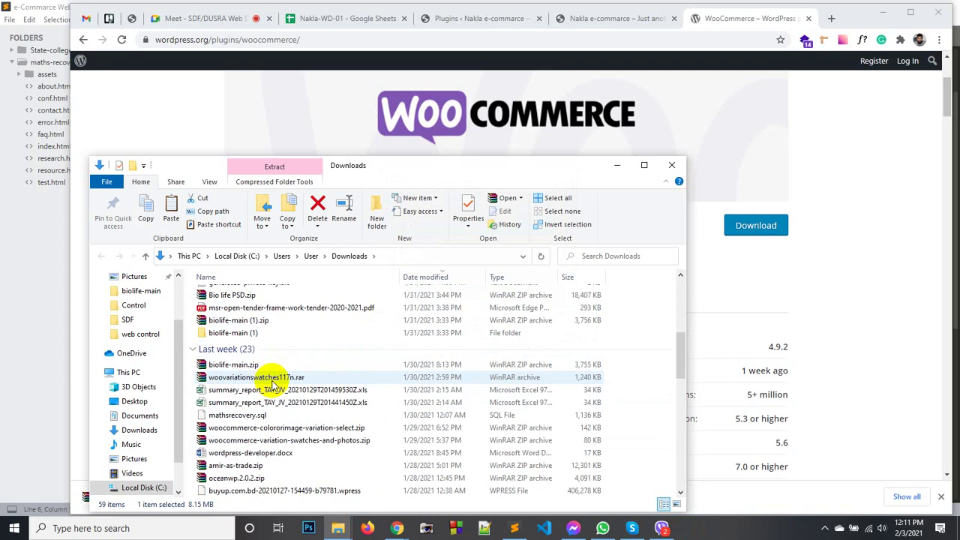
{"action": "scroll", "coordinate": [272, 384], "scroll_direction": "down", "scroll_amount": 5}
{"action": "left_click", "coordinate": [255, 387]}
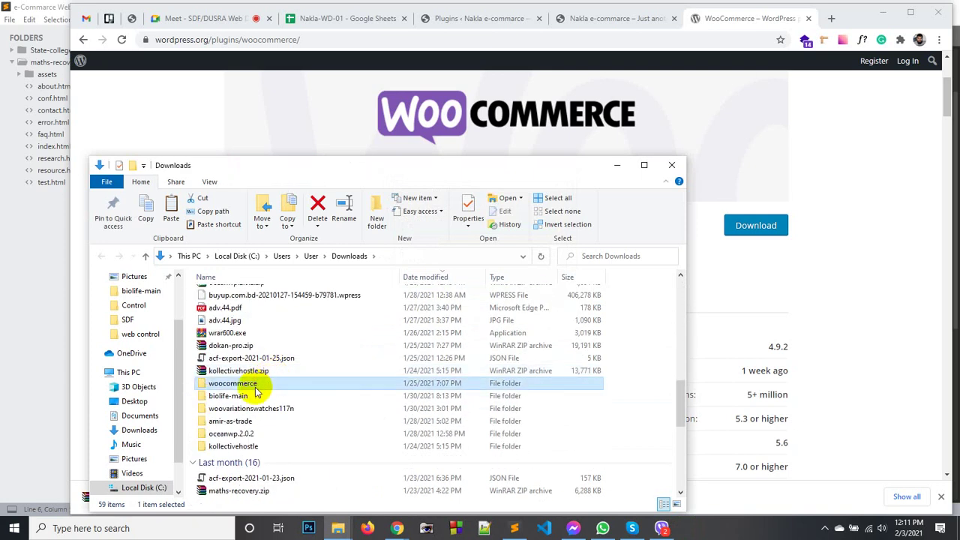
{"action": "double_click", "coordinate": [255, 386]}
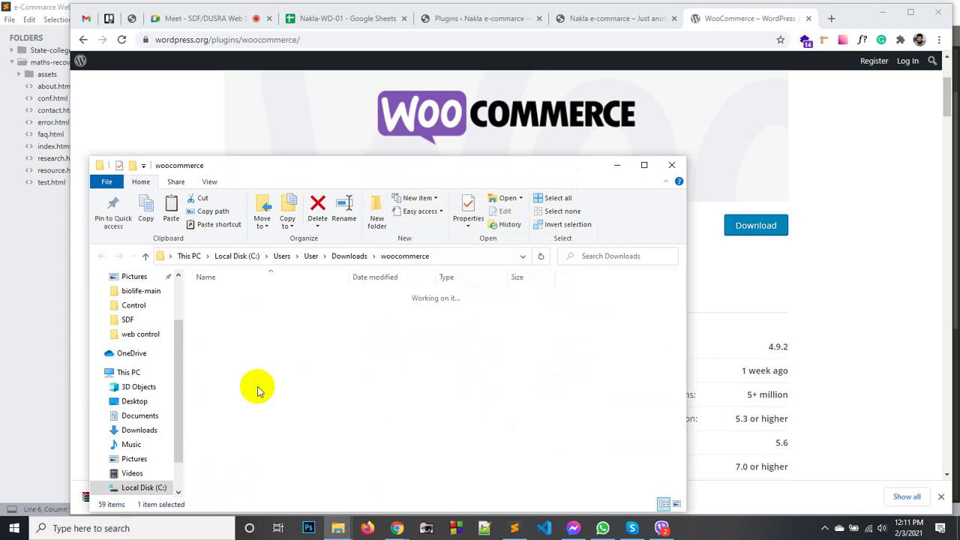
{"action": "key", "text": "alt+Left"}
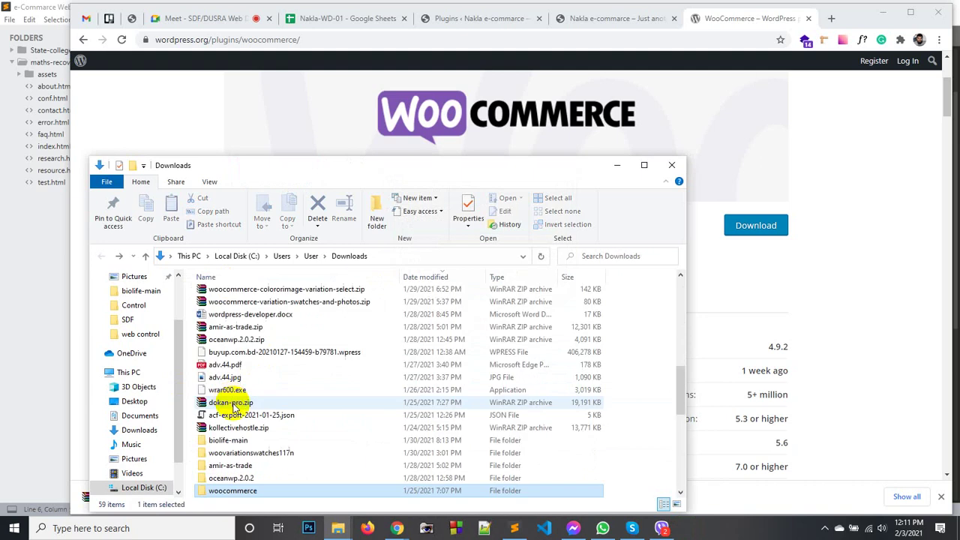
{"action": "right_click", "coordinate": [239, 490]}
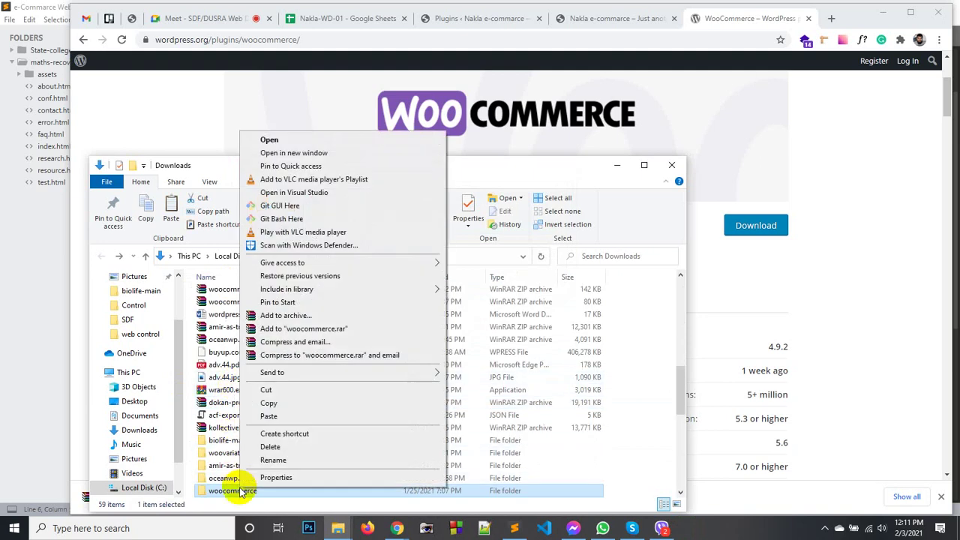
{"action": "left_click", "coordinate": [278, 382]}
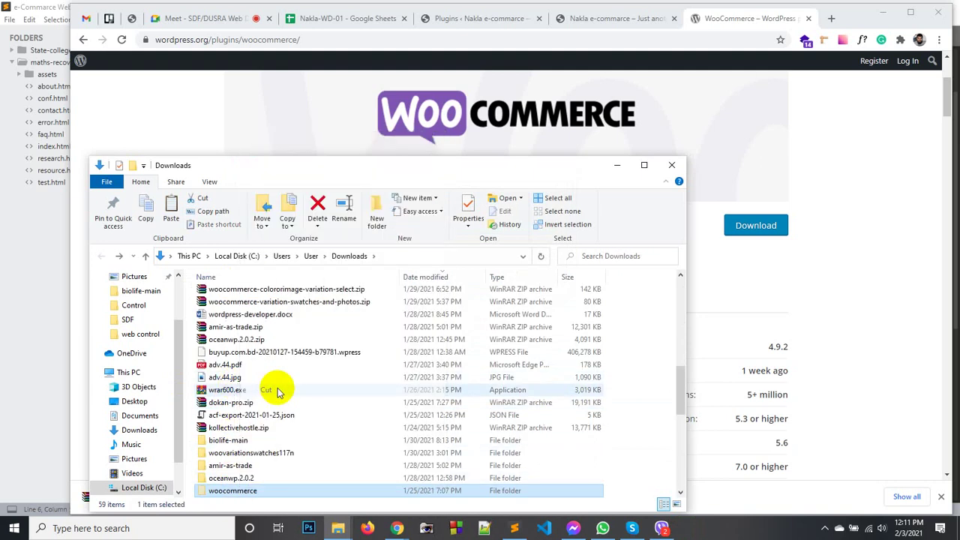
{"action": "left_click", "coordinate": [671, 165]}
Navigate to htdocs > ecommarce_nk > wp-content > plugins.
{"action": "left_click", "coordinate": [337, 528]}
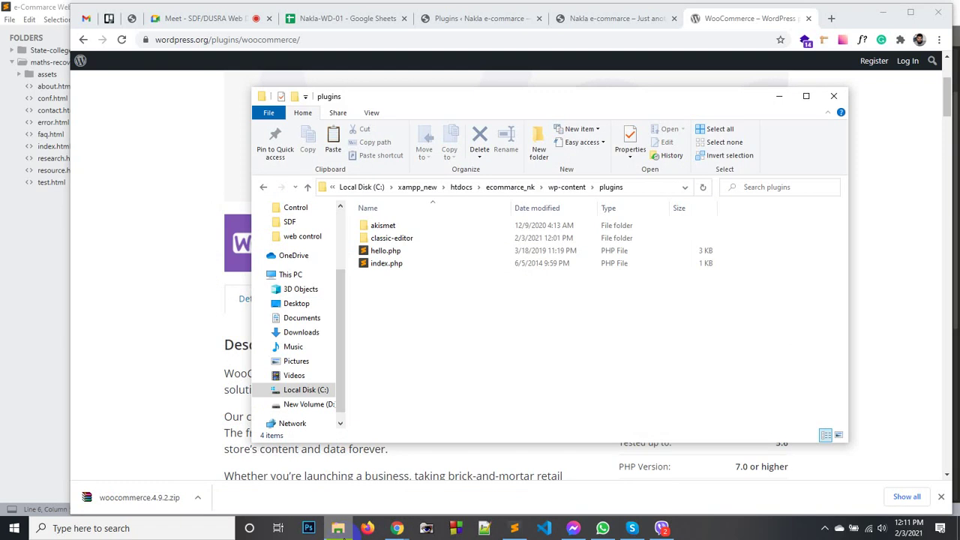
{"action": "left_click", "coordinate": [501, 188]}
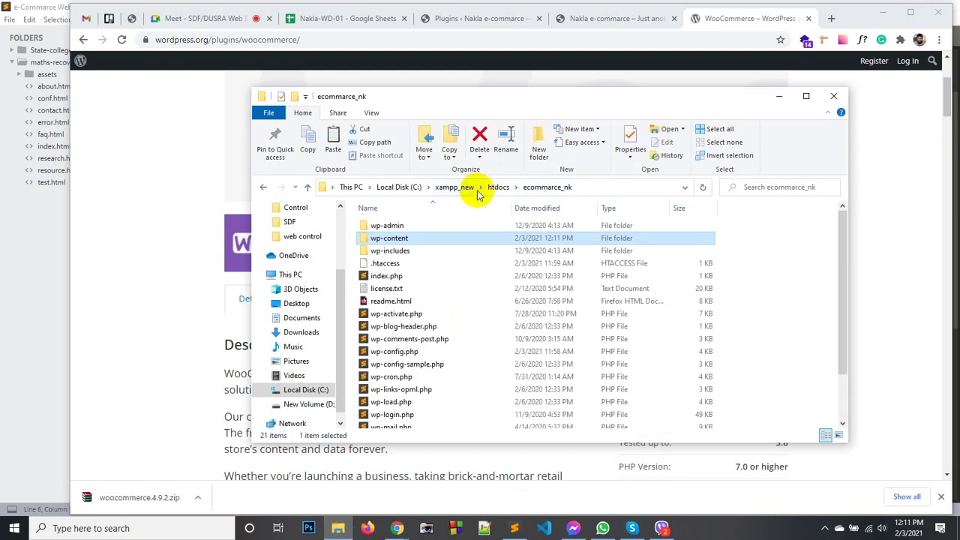
{"action": "left_click", "coordinate": [497, 188]}
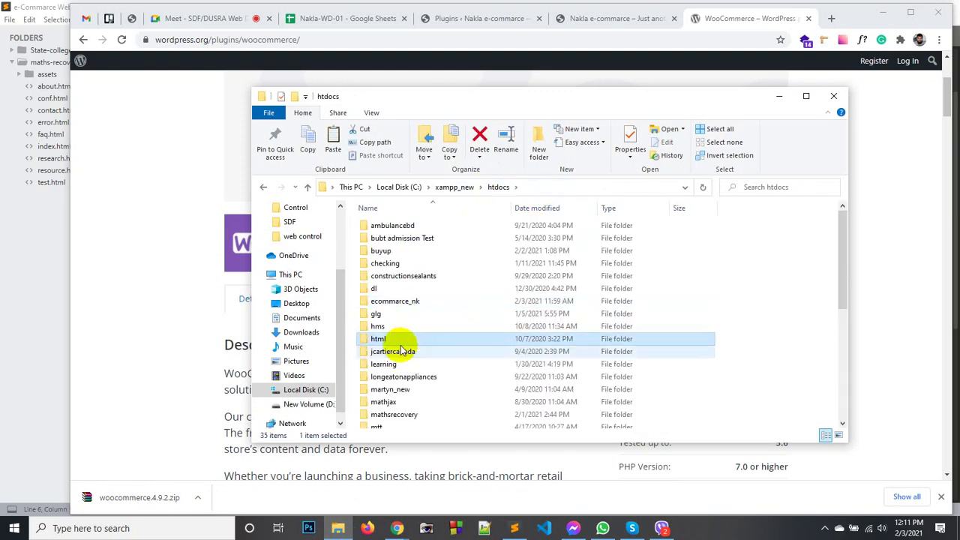
{"action": "double_click", "coordinate": [401, 303]}
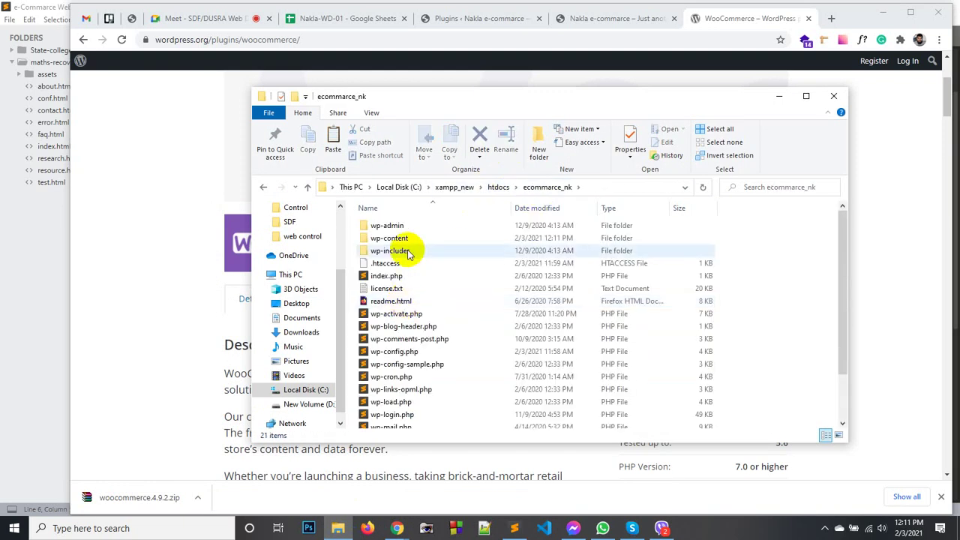
{"action": "double_click", "coordinate": [407, 240]}
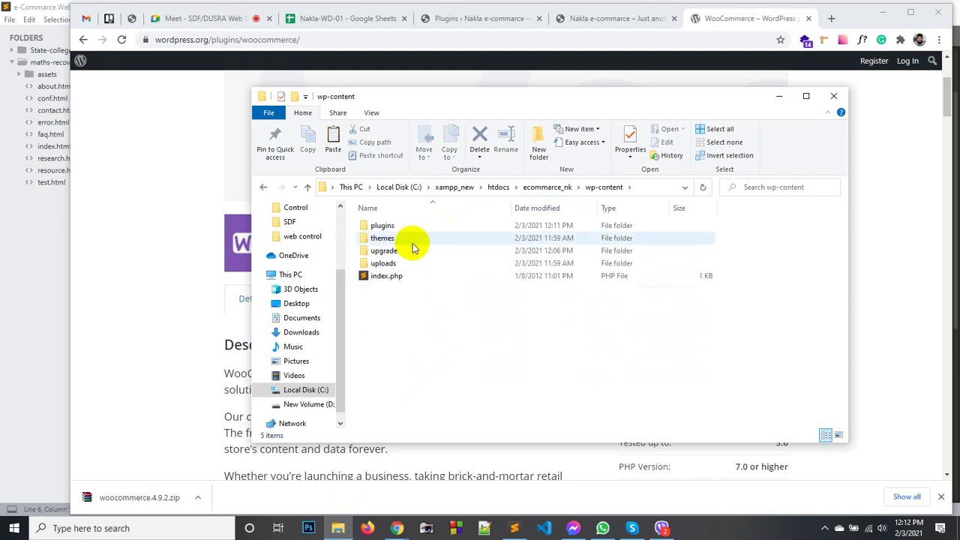
{"action": "double_click", "coordinate": [386, 225]}
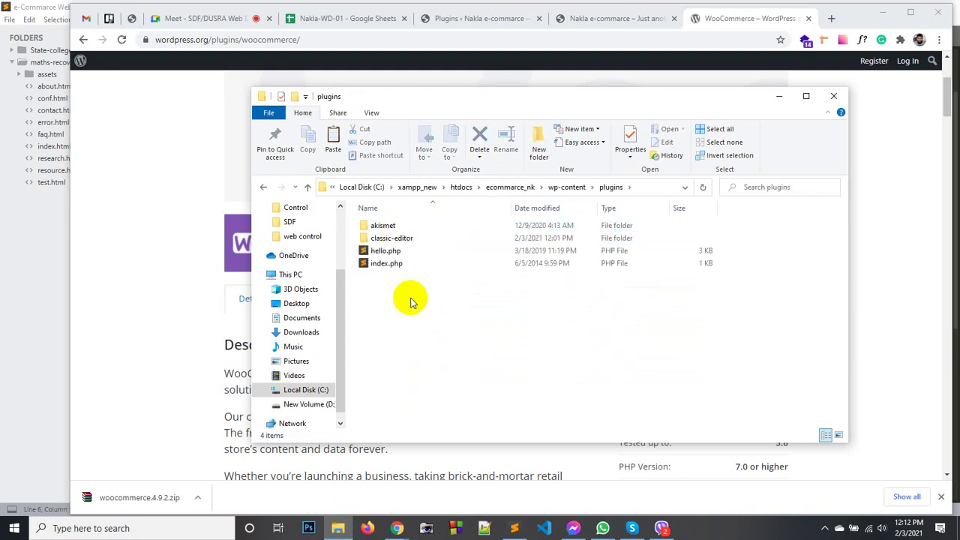
Paste the woocommerce folder into plugins and return to the WordPress Plugins page.
{"action": "right_click", "coordinate": [420, 324]}
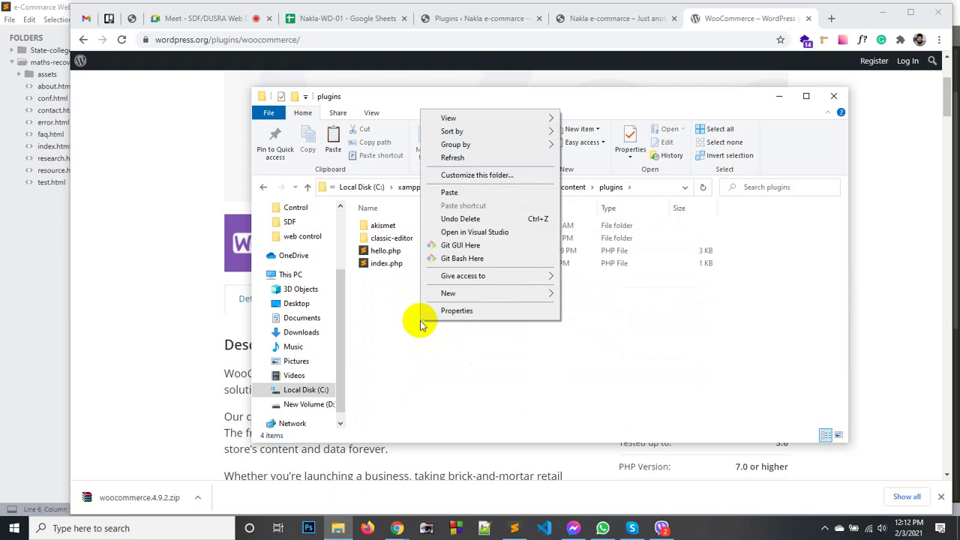
{"action": "left_click", "coordinate": [451, 192]}
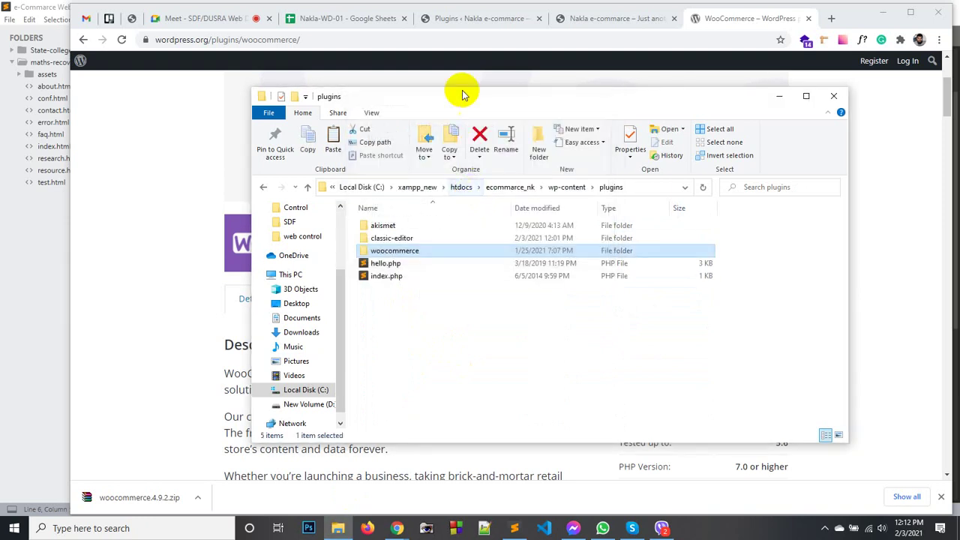
{"action": "left_click", "coordinate": [458, 18]}
{"action": "right_click", "coordinate": [506, 125]}
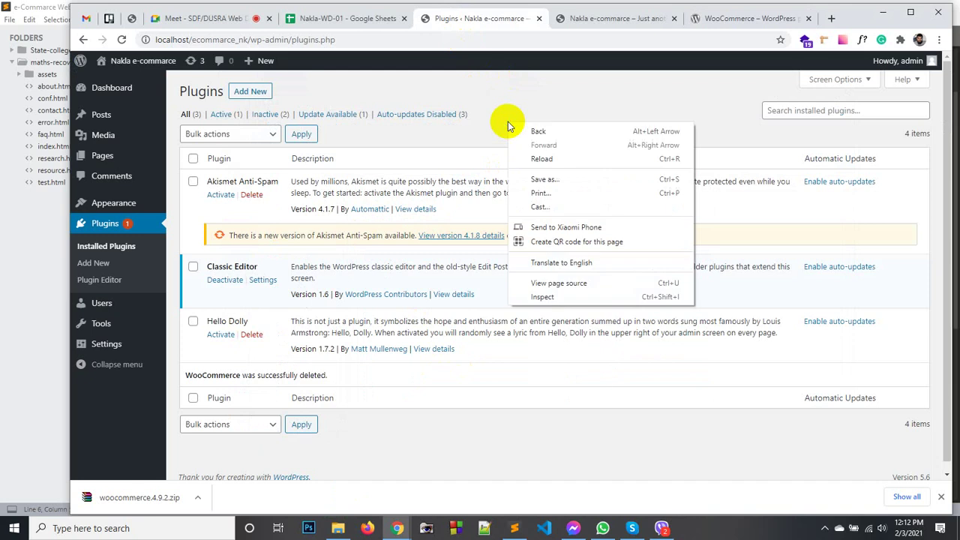
Reload the Plugins list, update Akismet to 4.1.8, and activate WooCommerce 4.9.2.
{"action": "left_click", "coordinate": [551, 159]}
{"action": "left_click", "coordinate": [105, 253]}
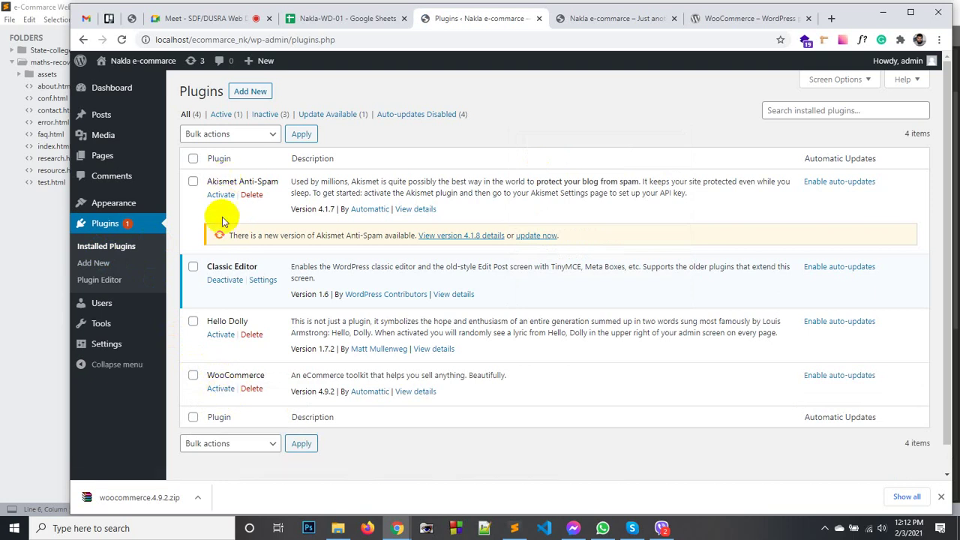
{"action": "left_click", "coordinate": [527, 237]}
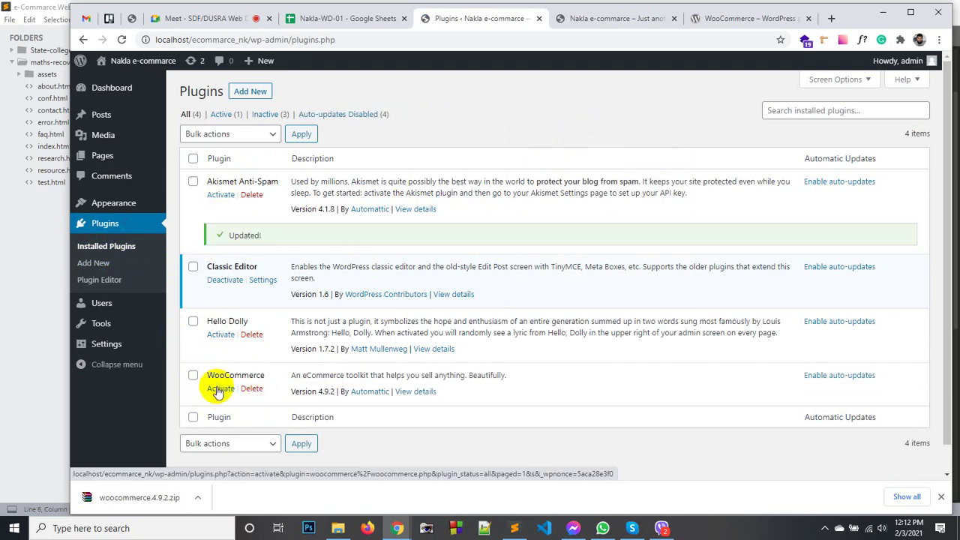
{"action": "left_click", "coordinate": [217, 389]}
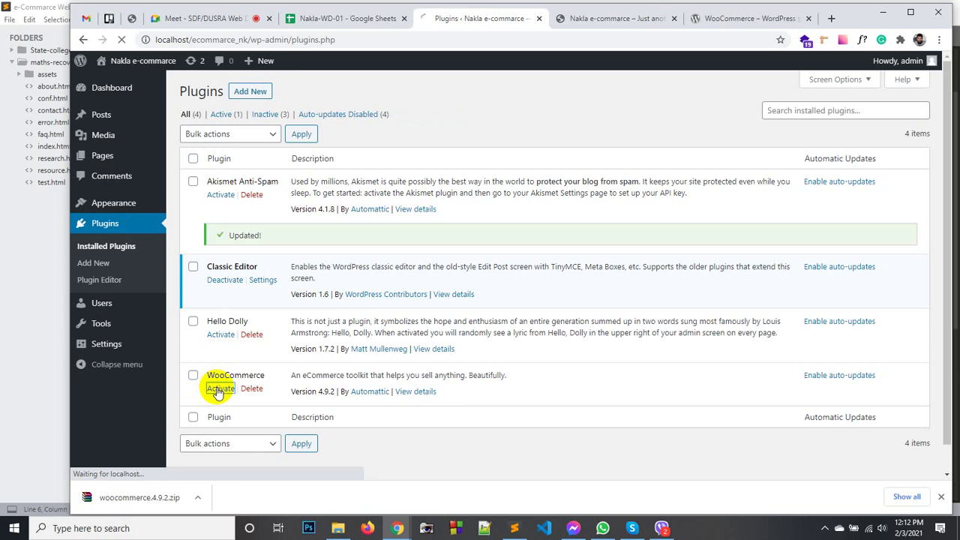
Dismiss the browser's download bar while WooCommerce activates into its Setup Wizard.
{"action": "left_click", "coordinate": [942, 497]}
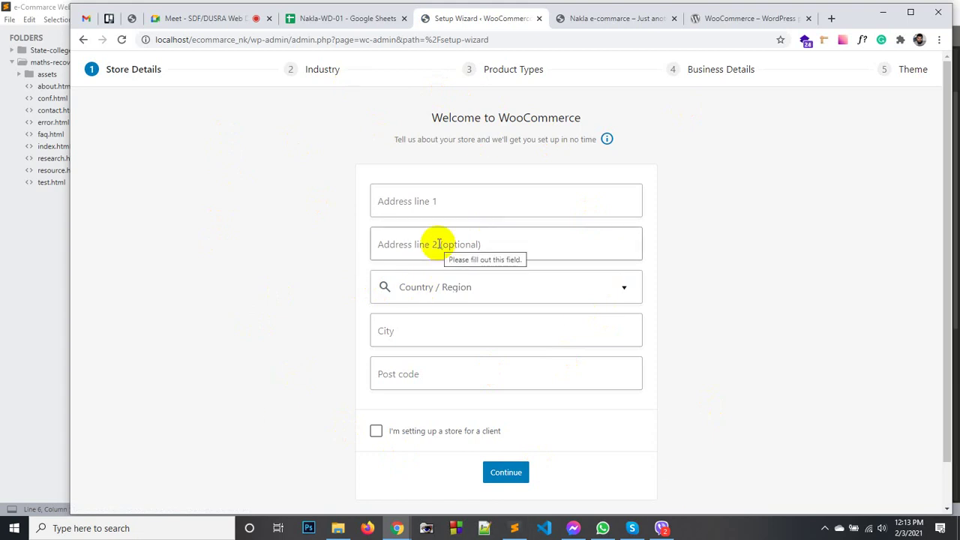
Enter the store's street address, including the house number, in Address line 1.
{"action": "left_click", "coordinate": [428, 194]}
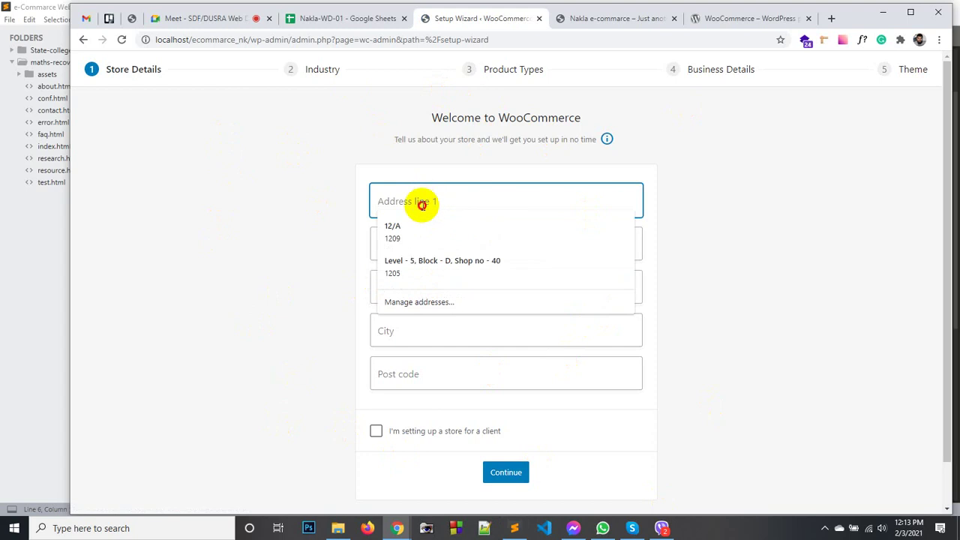
{"action": "left_click", "coordinate": [332, 192]}
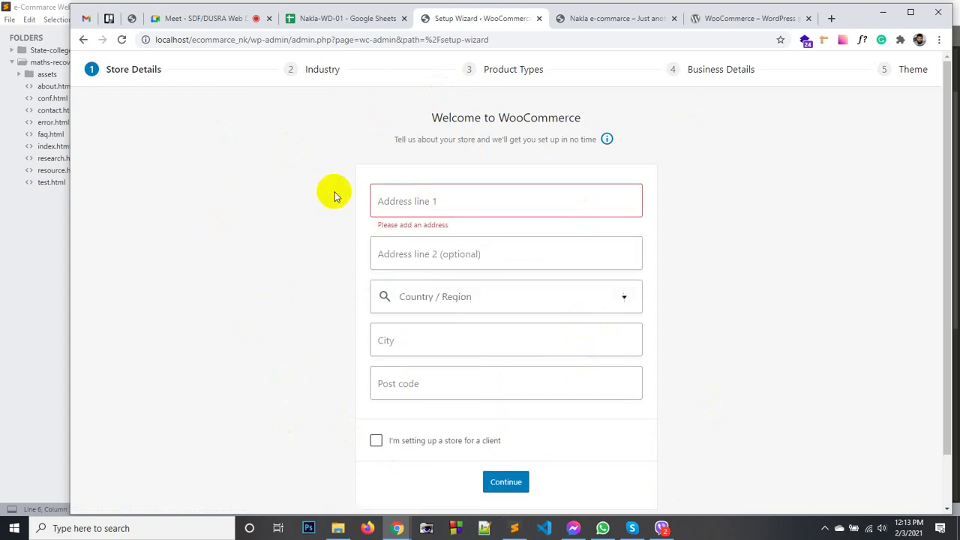
{"action": "left_click", "coordinate": [395, 197]}
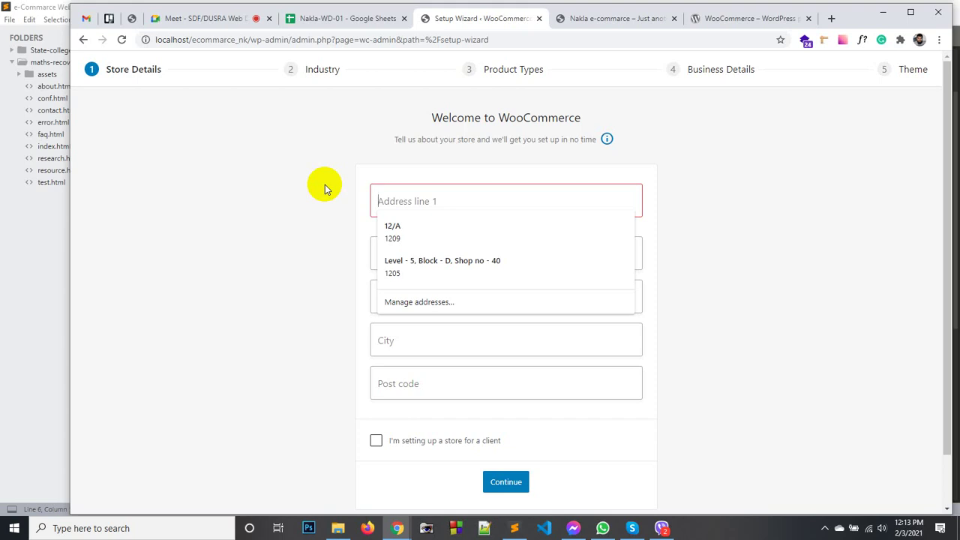
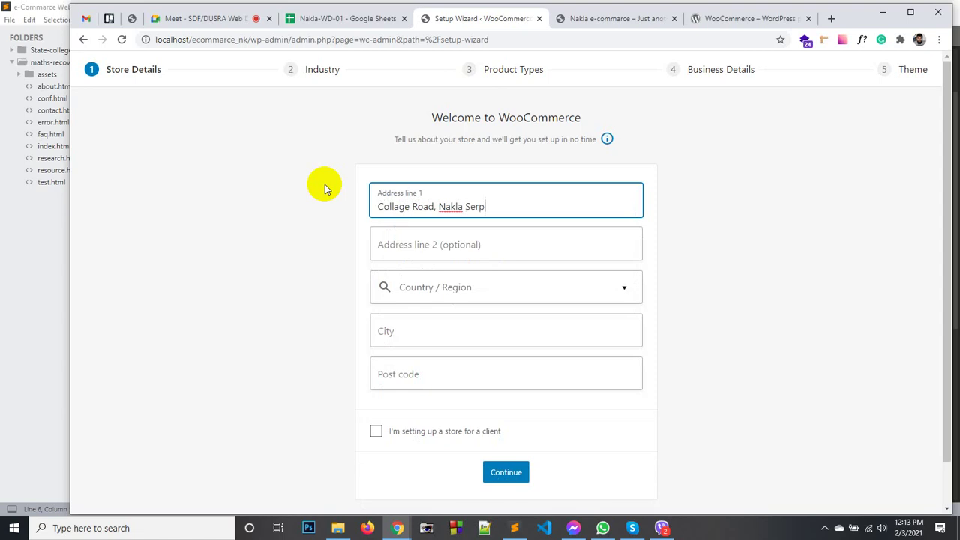
{"action": "key", "text": "ctrl+Left"}
{"action": "key", "text": "ctrl+Left"}
{"action": "key", "text": "ctrl+Left"}
{"action": "key", "text": "ctrl+Left"}
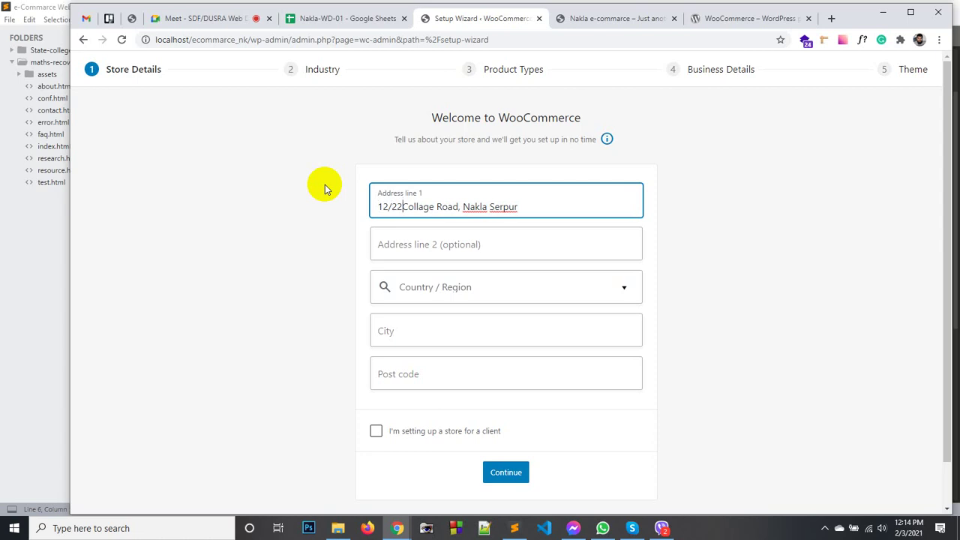
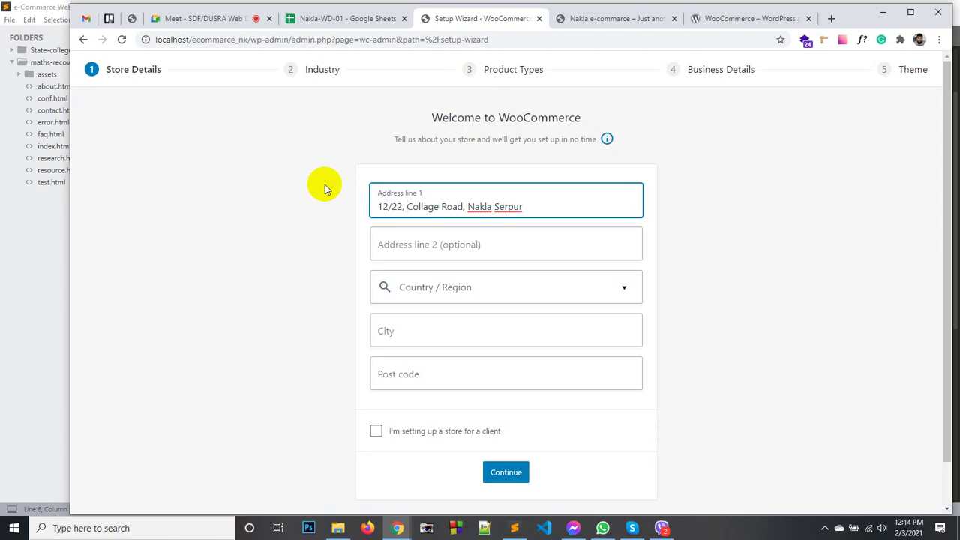
Search the Country / Region list for Bangladesh and scroll through its regions.
{"action": "left_click", "coordinate": [426, 291]}
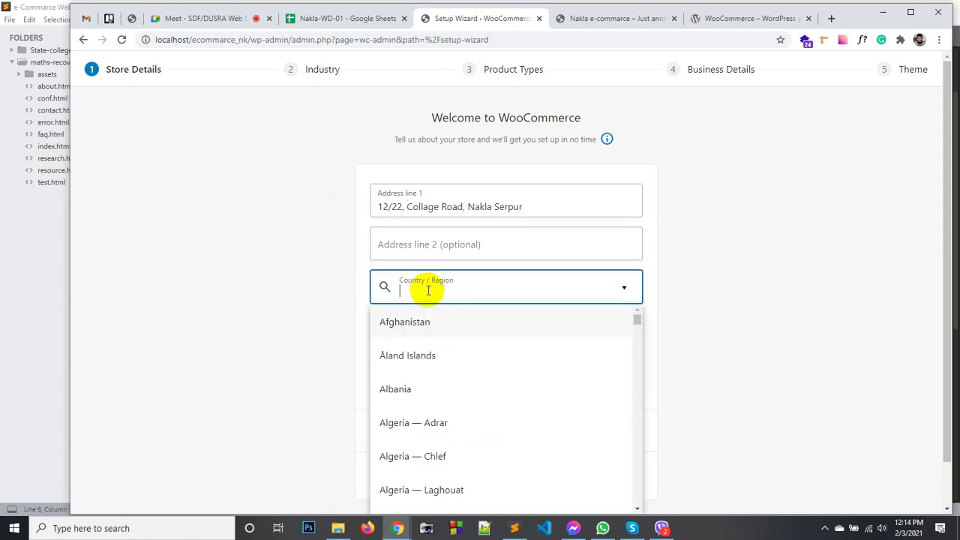
{"action": "type", "text": "ban"}
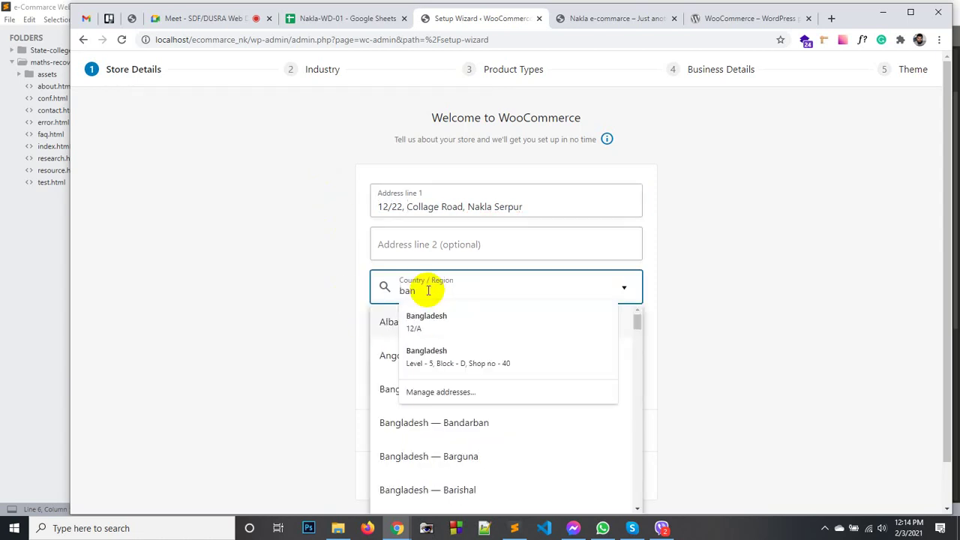
{"action": "left_click", "coordinate": [291, 419]}
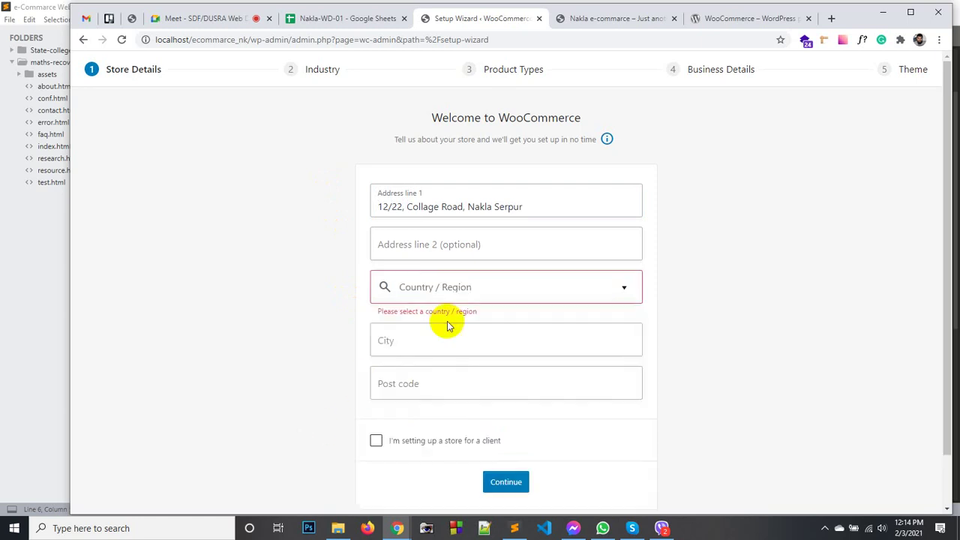
{"action": "left_click", "coordinate": [469, 293]}
{"action": "scroll", "coordinate": [454, 396], "scroll_direction": "down", "scroll_amount": 3}
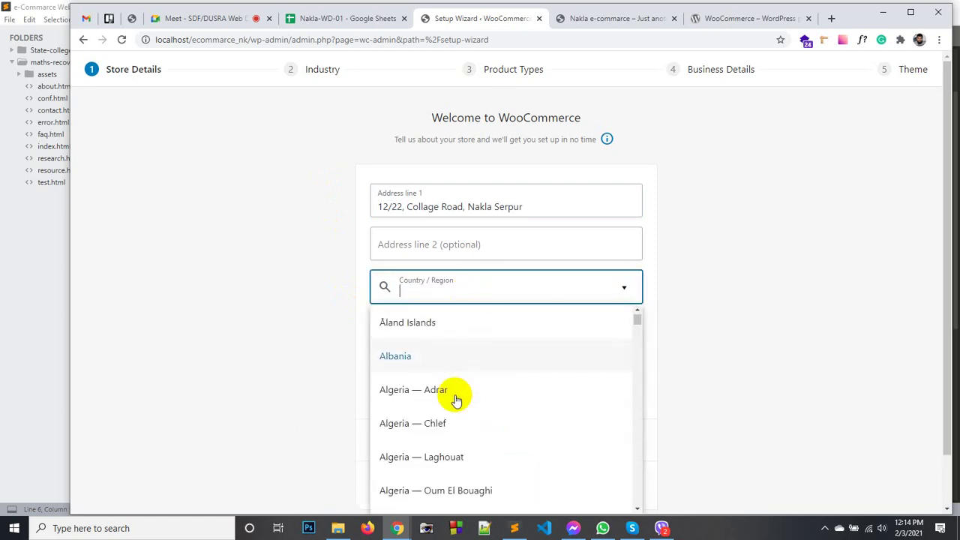
{"action": "scroll", "coordinate": [815, 307], "scroll_direction": "down", "scroll_amount": 1}
{"action": "scroll", "coordinate": [515, 322], "scroll_direction": "down", "scroll_amount": 2}
{"action": "scroll", "coordinate": [515, 323], "scroll_direction": "down", "scroll_amount": 9}
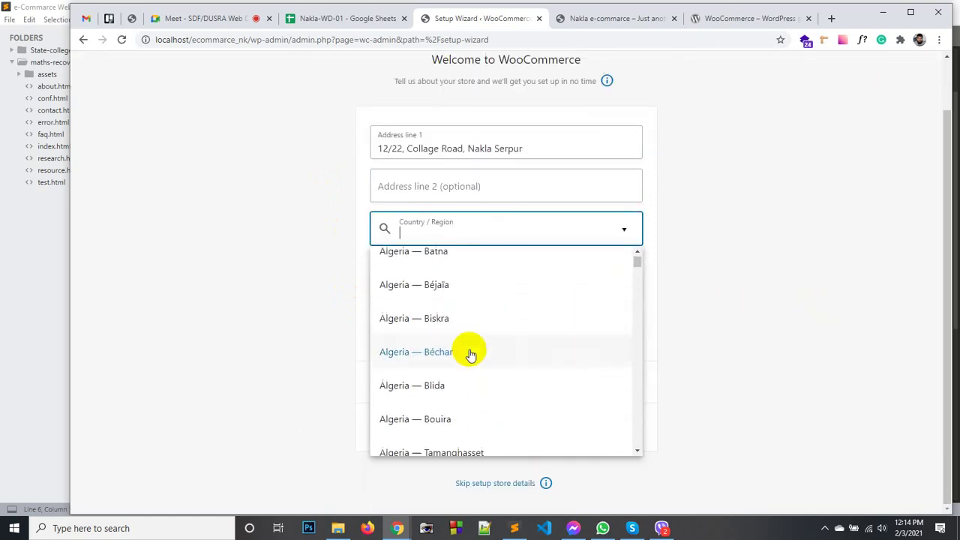
{"action": "scroll", "coordinate": [473, 352], "scroll_direction": "down", "scroll_amount": 12}
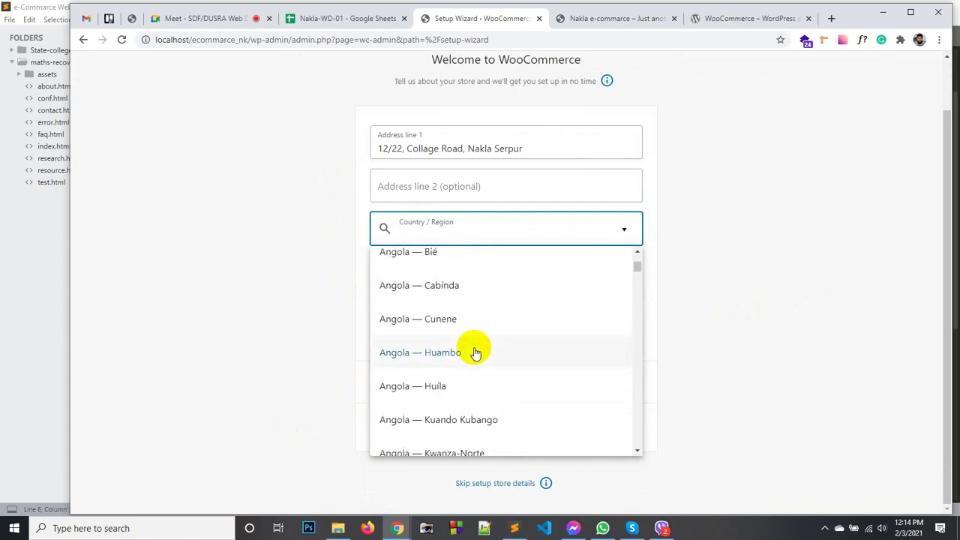
{"action": "type", "text": "ban"}
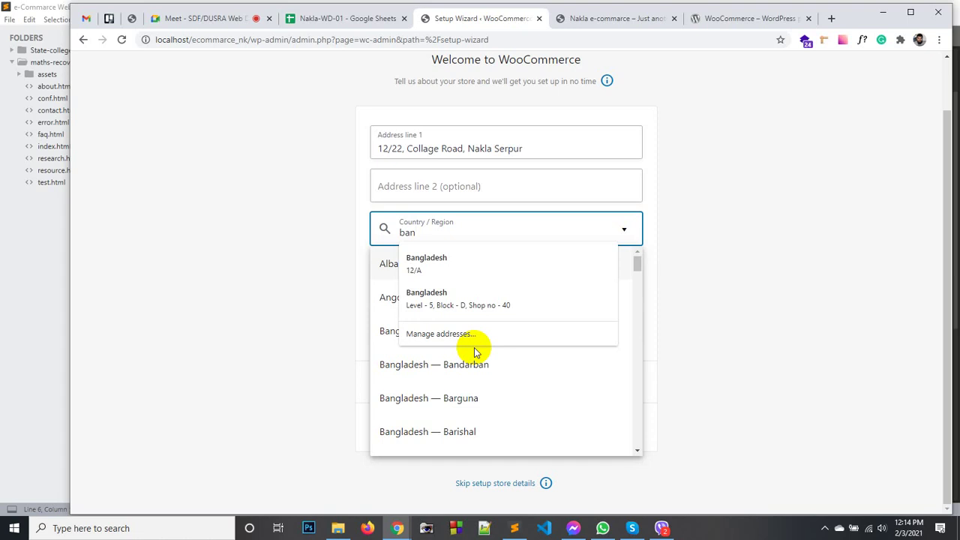
{"action": "type", "text": "gladesh"}
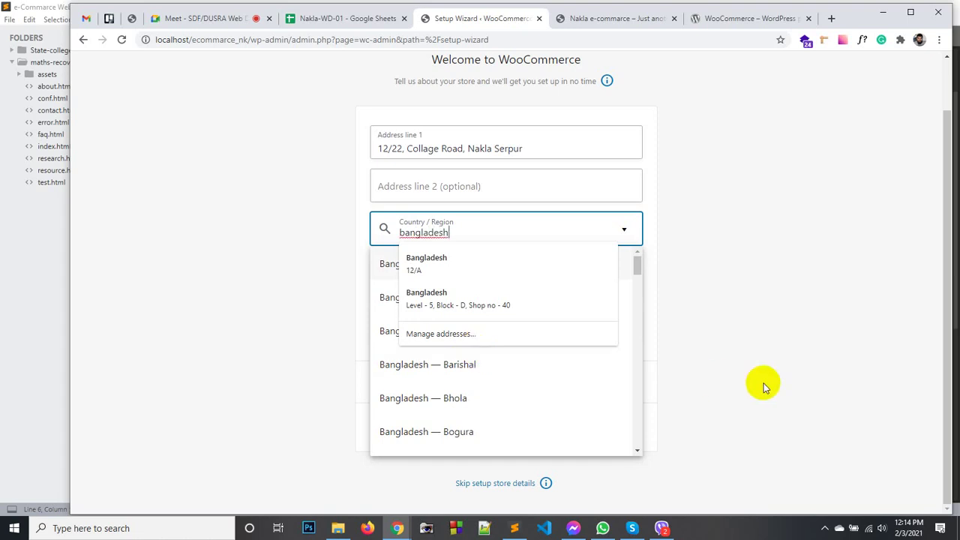
{"action": "scroll", "coordinate": [449, 427], "scroll_direction": "down", "scroll_amount": 3}
{"action": "scroll", "coordinate": [457, 439], "scroll_direction": "down", "scroll_amount": 3}
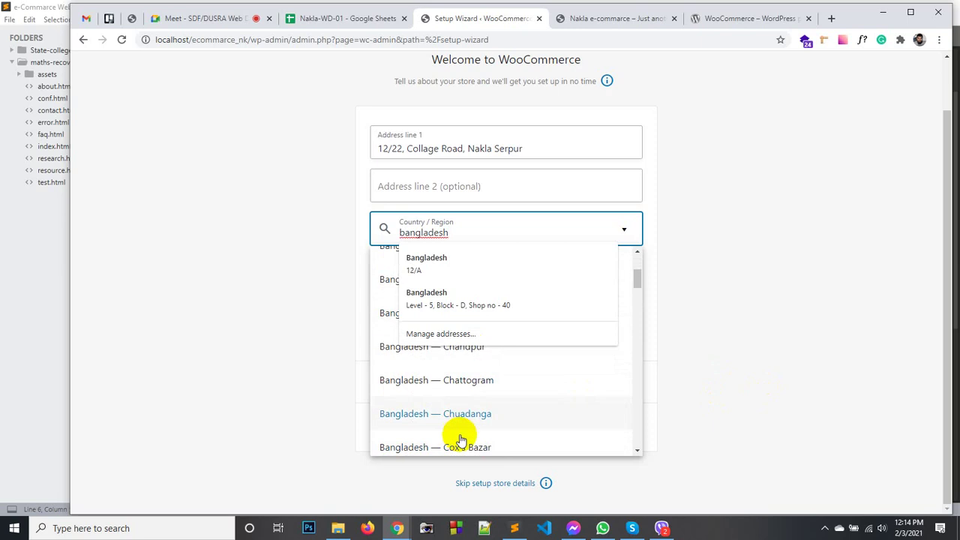
{"action": "scroll", "coordinate": [462, 437], "scroll_direction": "down", "scroll_amount": 1}
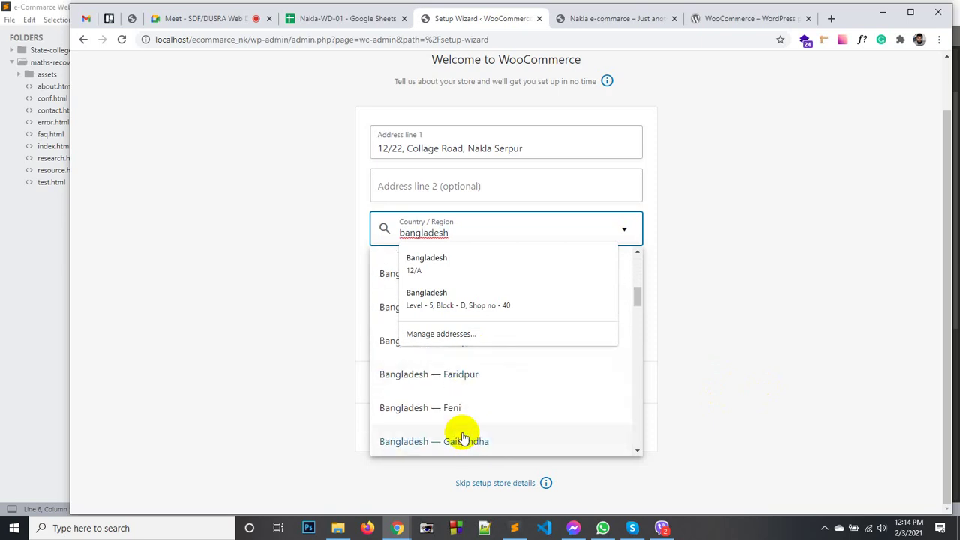
{"action": "scroll", "coordinate": [465, 435], "scroll_direction": "down", "scroll_amount": 5}
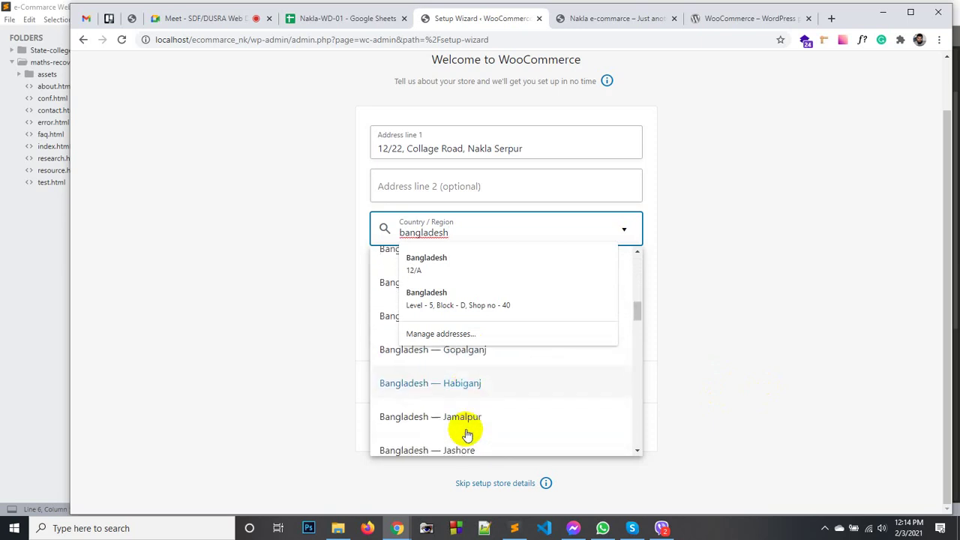
{"action": "scroll", "coordinate": [465, 433], "scroll_direction": "down", "scroll_amount": 1}
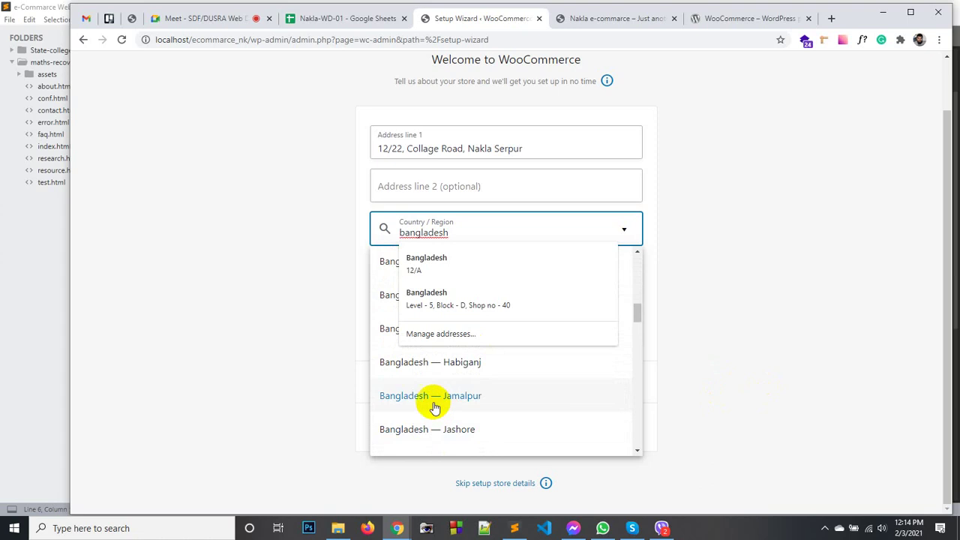
{"action": "scroll", "coordinate": [459, 410], "scroll_direction": "down", "scroll_amount": 5}
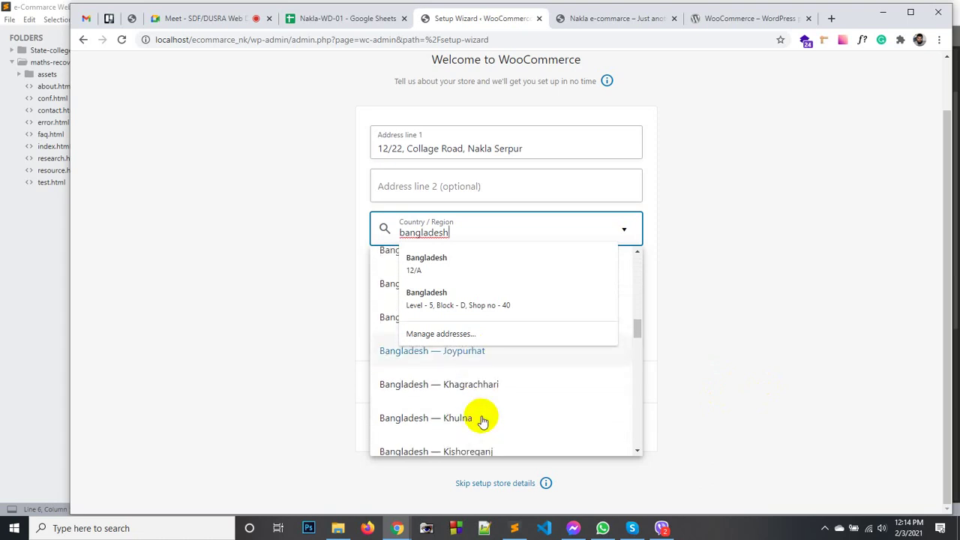
{"action": "scroll", "coordinate": [482, 421], "scroll_direction": "down", "scroll_amount": 5}
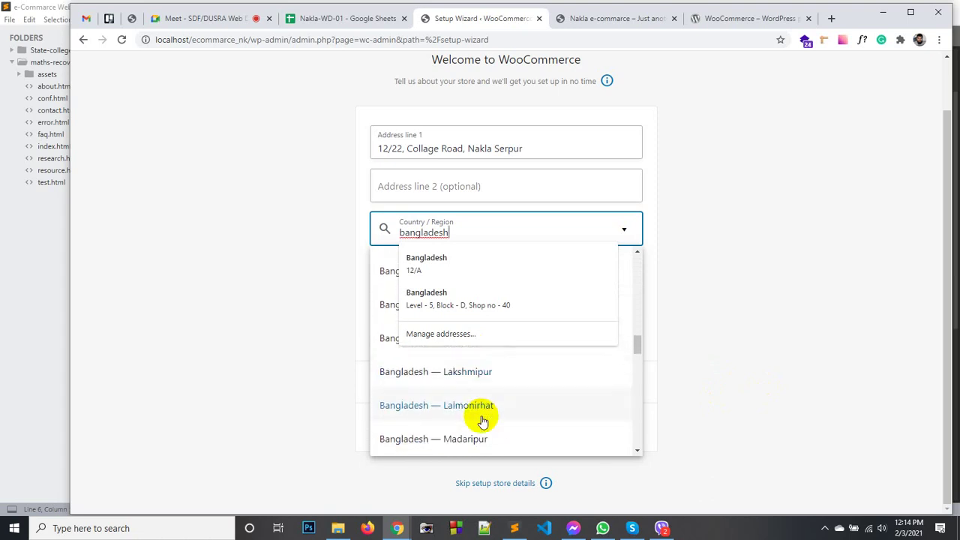
{"action": "scroll", "coordinate": [482, 421], "scroll_direction": "down", "scroll_amount": 7}
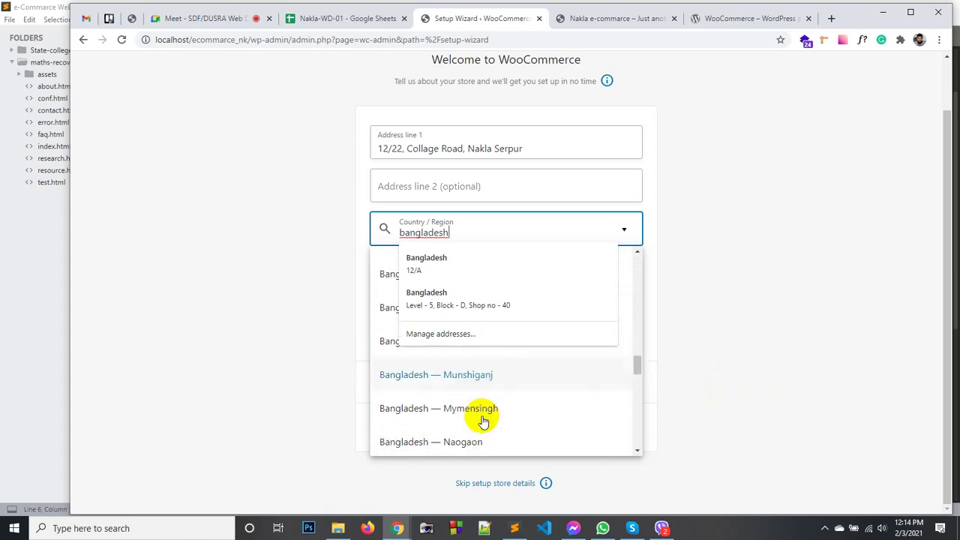
{"action": "scroll", "coordinate": [484, 421], "scroll_direction": "down", "scroll_amount": 6}
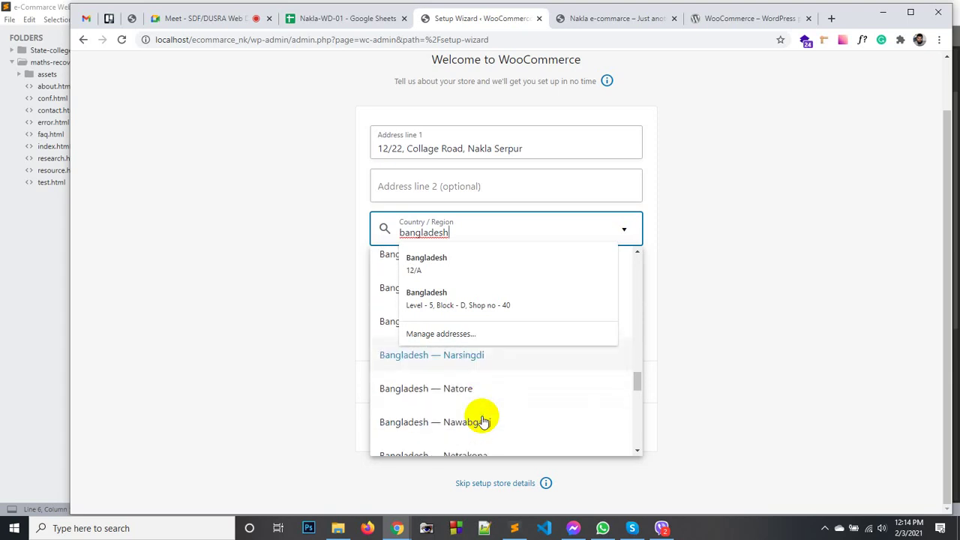
{"action": "scroll", "coordinate": [483, 422], "scroll_direction": "down", "scroll_amount": 1}
{"action": "scroll", "coordinate": [483, 422], "scroll_direction": "up", "scroll_amount": 8}
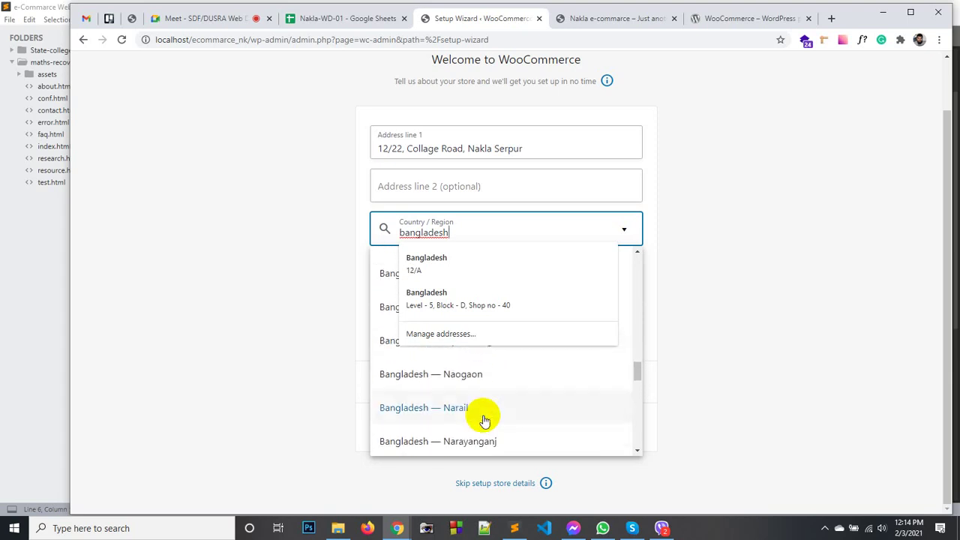
{"action": "scroll", "coordinate": [483, 421], "scroll_direction": "up", "scroll_amount": 1}
{"action": "scroll", "coordinate": [473, 424], "scroll_direction": "down", "scroll_amount": 2}
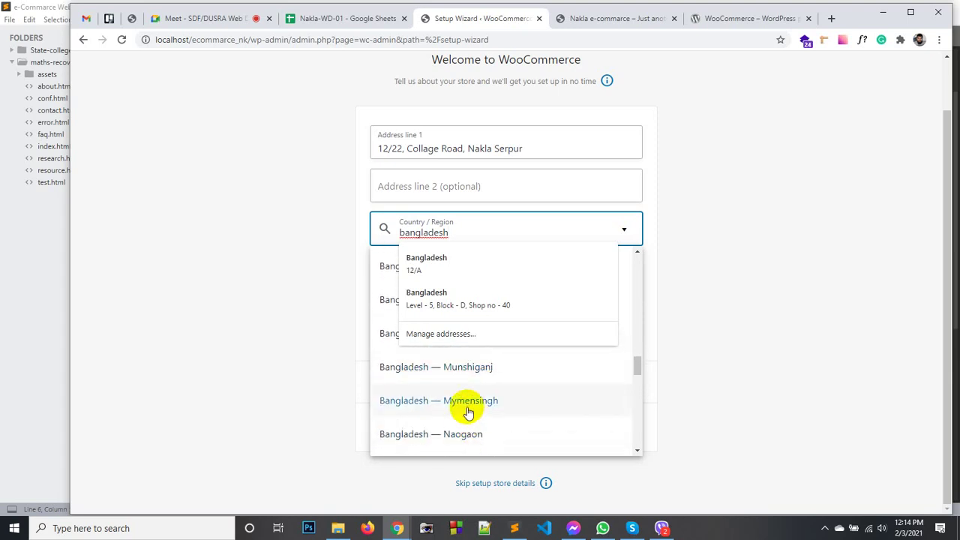
{"action": "scroll", "coordinate": [464, 409], "scroll_direction": "down", "scroll_amount": 4}
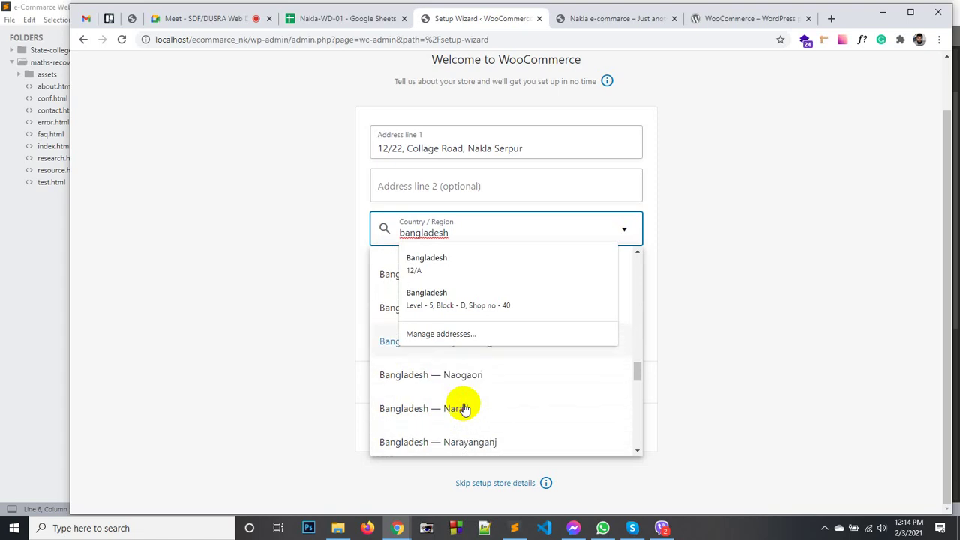
{"action": "scroll", "coordinate": [465, 409], "scroll_direction": "down", "scroll_amount": 6}
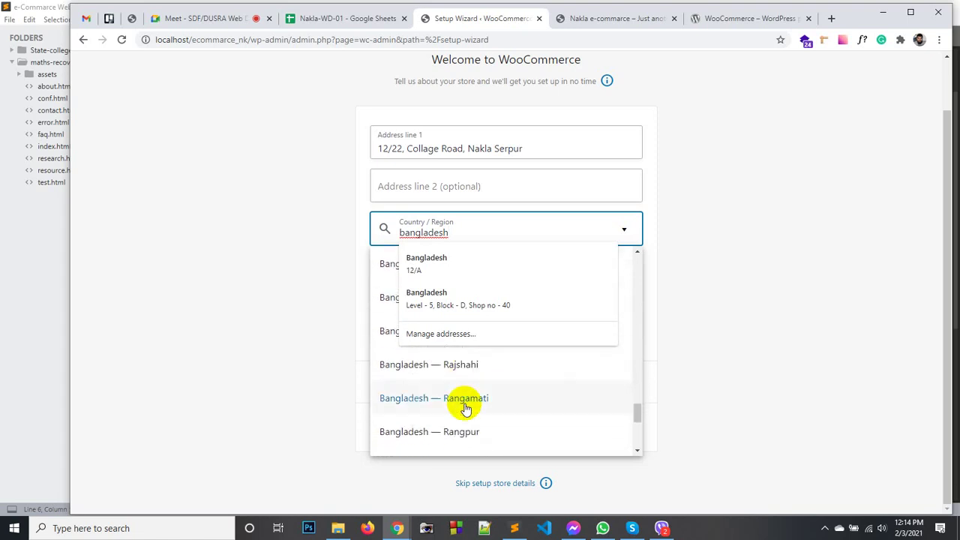
Select Bangladesh — Sherpur, then re-edit the region search to 'Sher'.
{"action": "key", "text": "BackSpace"}
{"action": "key", "text": "BackSpace"}
{"action": "key", "text": "BackSpace"}
{"action": "key", "text": "BackSpace"}
{"action": "key", "text": "BackSpace"}
{"action": "key", "text": "BackSpace"}
{"action": "key", "text": "BackSpace"}
{"action": "key", "text": "BackSpace"}
{"action": "key", "text": "BackSpace"}
{"action": "key", "text": "BackSpace"}
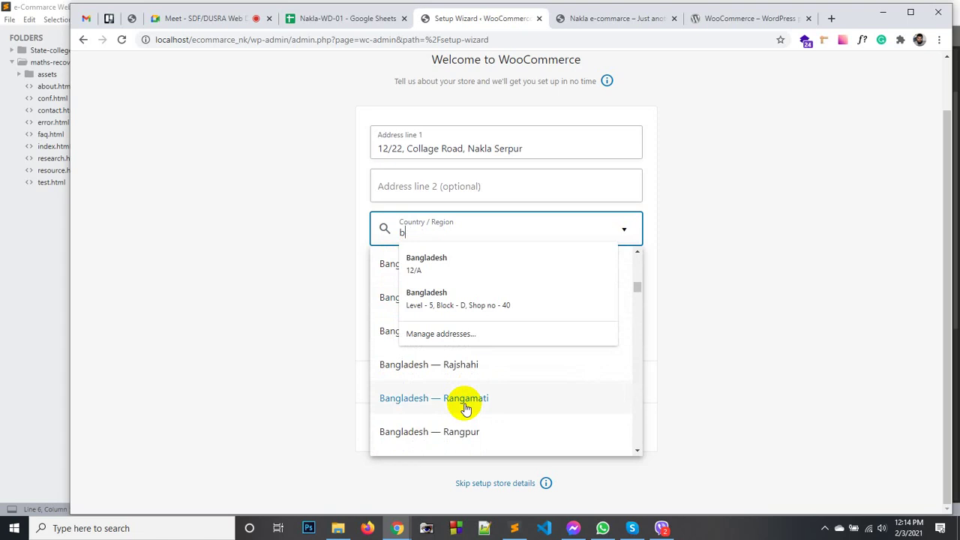
{"action": "type", "text": "ser"}
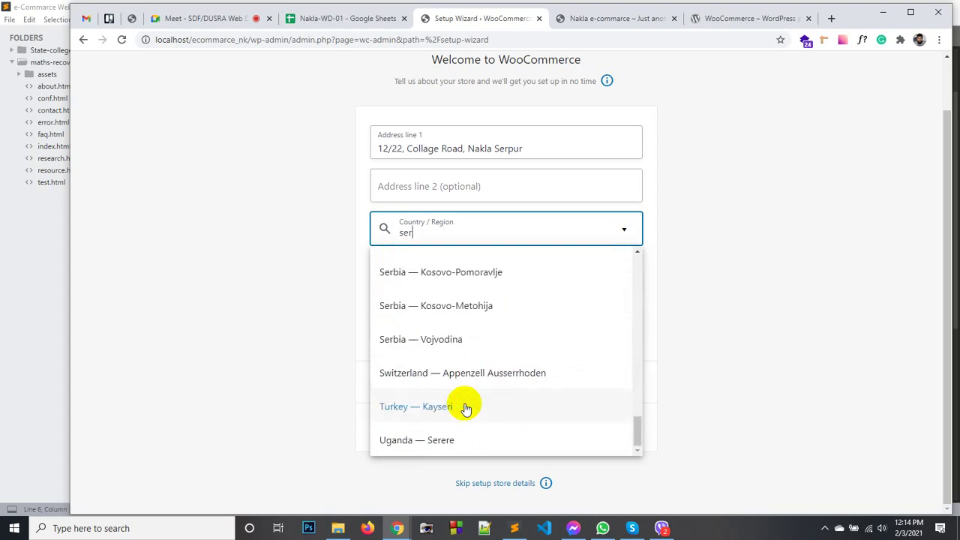
{"action": "type", "text": "pur"}
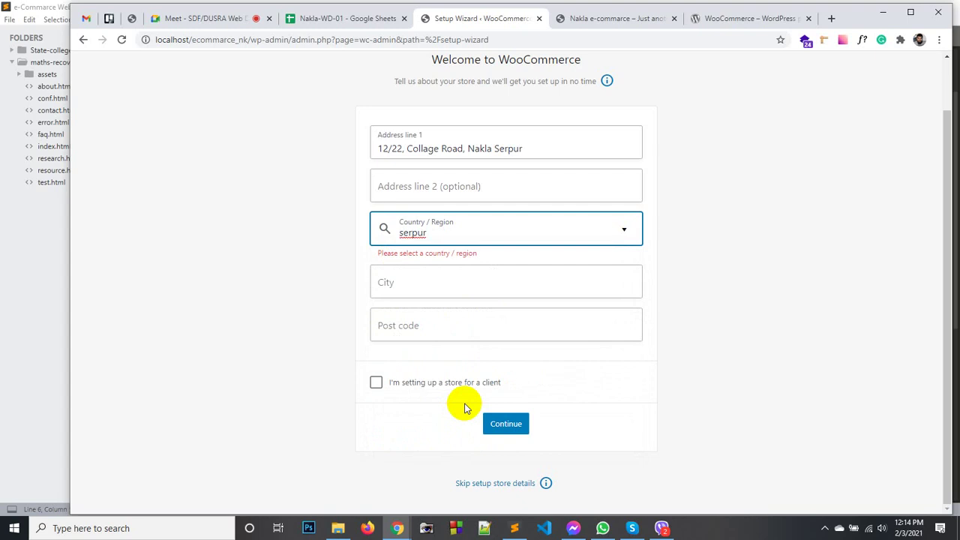
{"action": "type", "text": "h"}
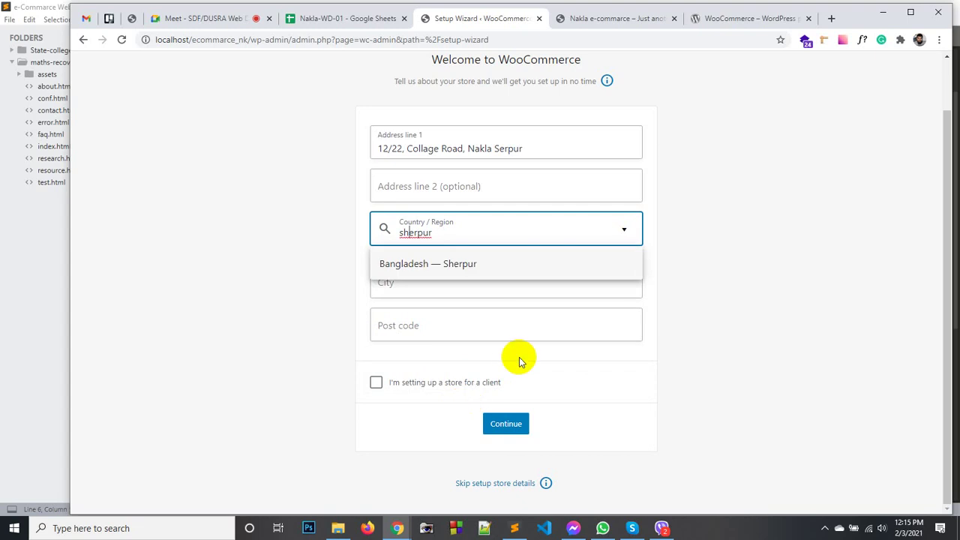
{"action": "left_click", "coordinate": [430, 270]}
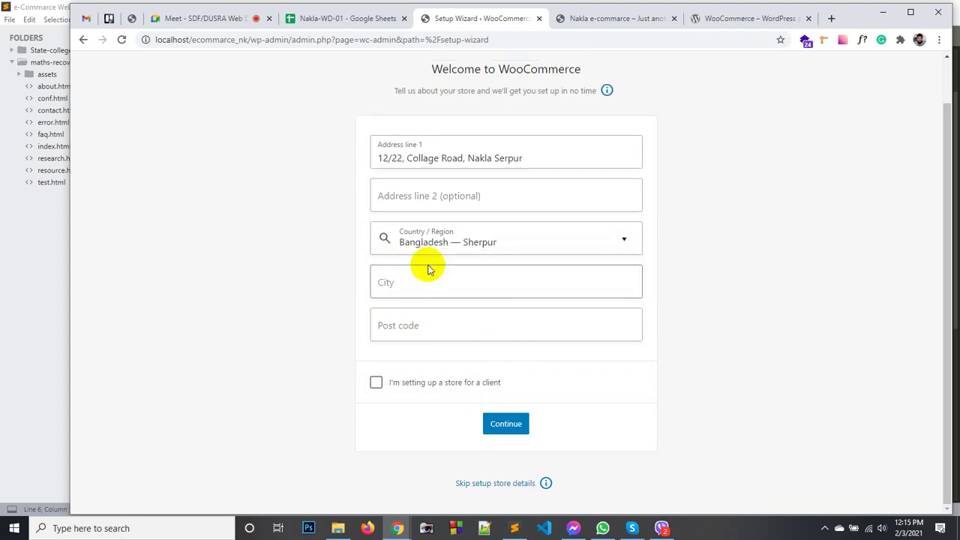
{"action": "left_click", "coordinate": [539, 246]}
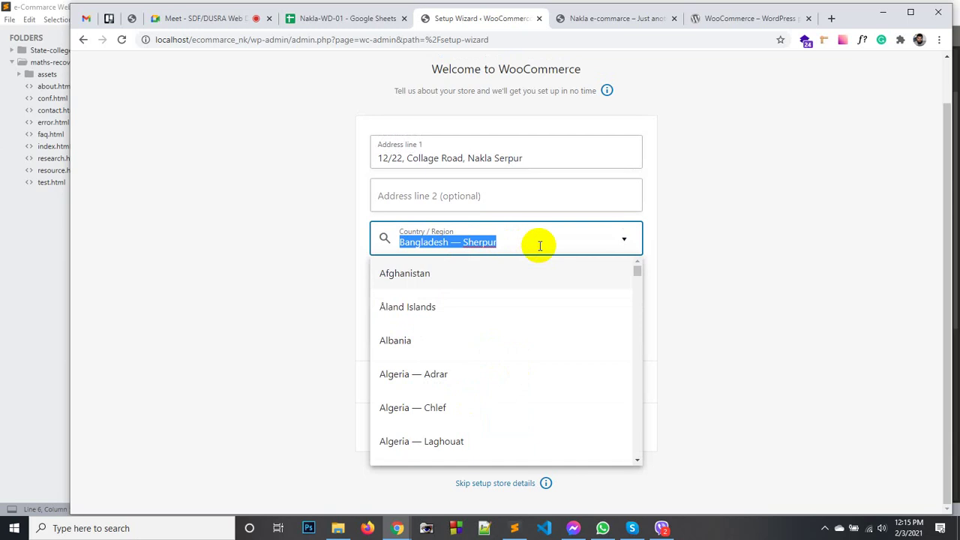
{"action": "type", "text": "Nak"}
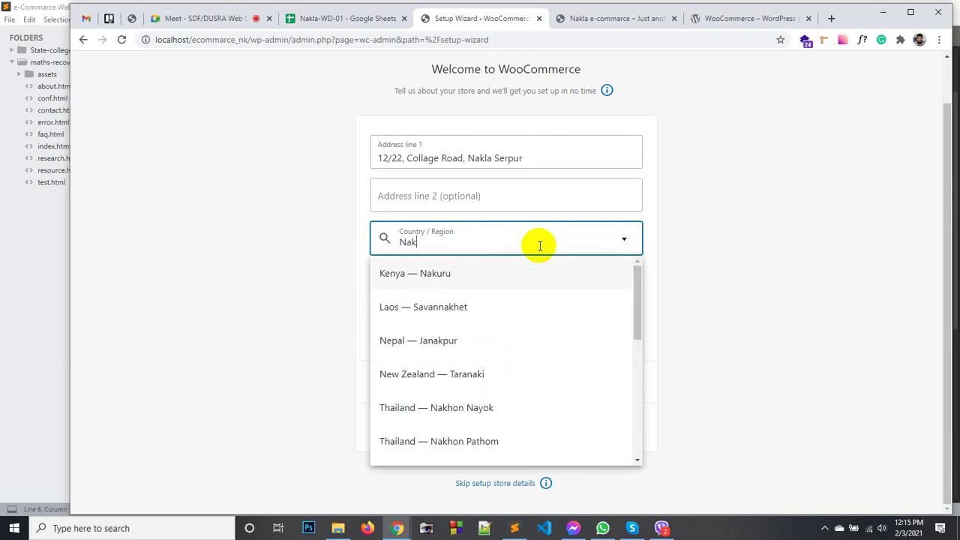
{"action": "type", "text": "la"}
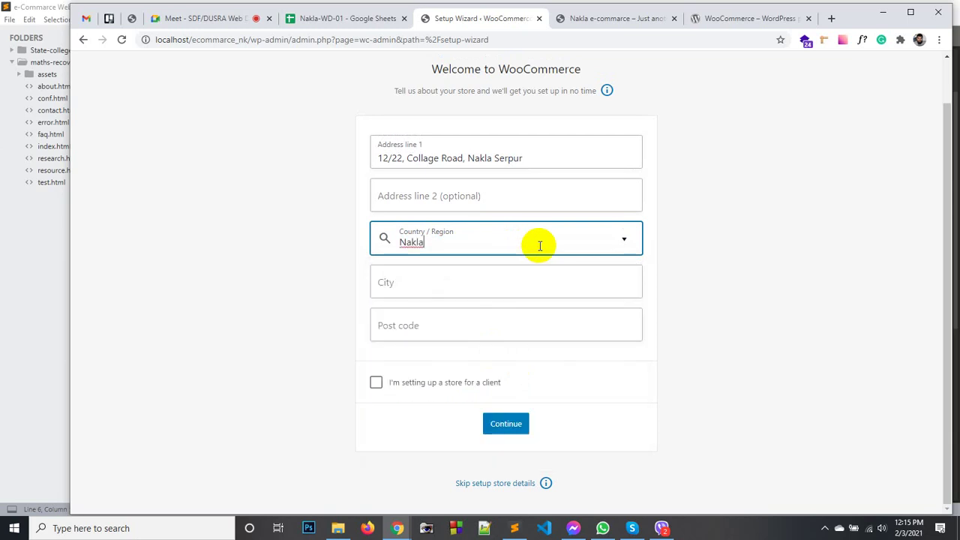
{"action": "key", "text": "BackSpace"}
{"action": "key", "text": "BackSpace"}
{"action": "key", "text": "BackSpace"}
{"action": "key", "text": "BackSpace"}
{"action": "key", "text": "BackSpace"}
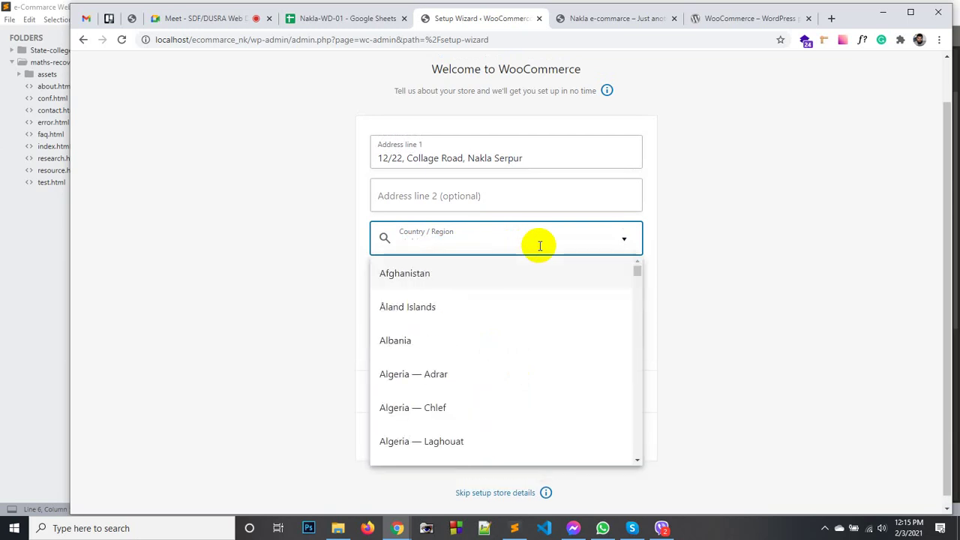
{"action": "type", "text": "Sherpur"}
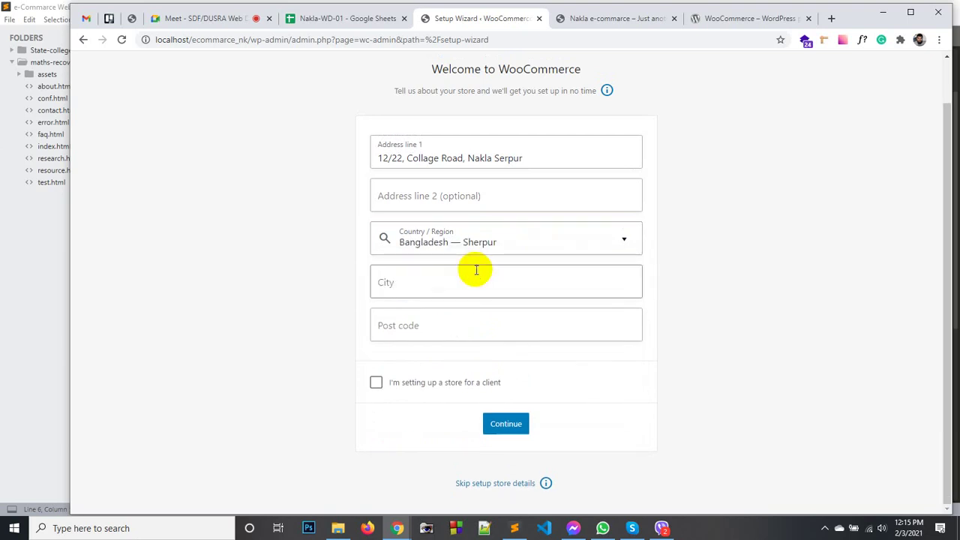
Fill in the store's city and post code, then continue to the usage-tracking prompt.
{"action": "left_click", "coordinate": [377, 281]}
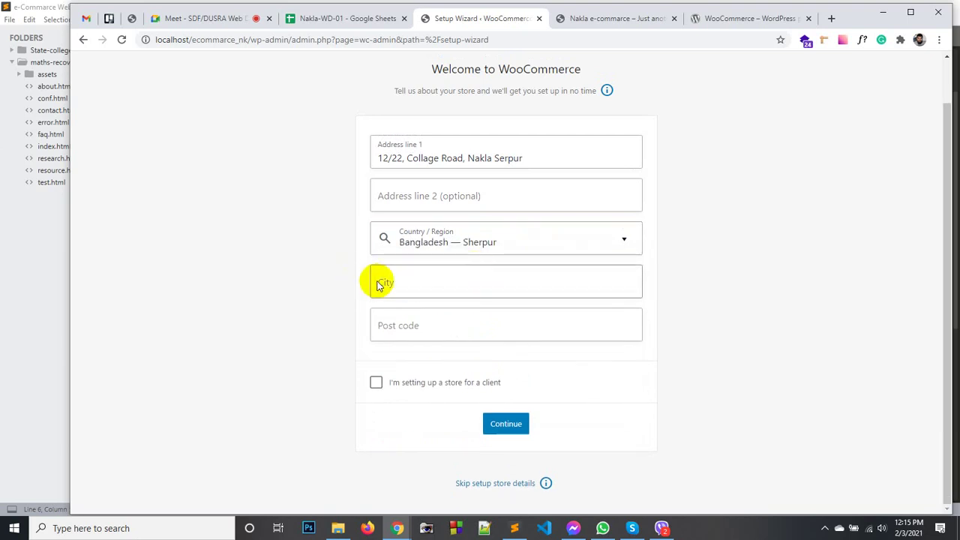
{"action": "type", "text": "Nakl"}
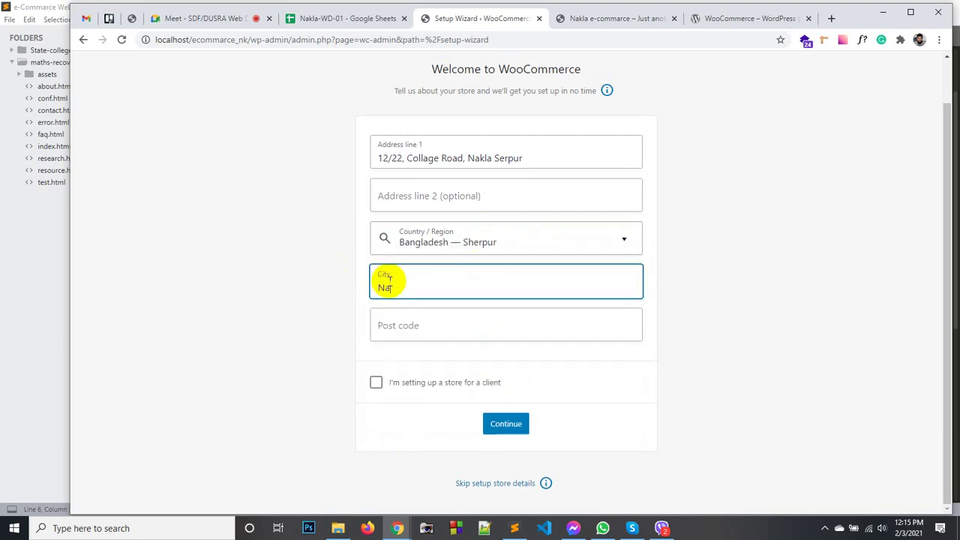
{"action": "key", "text": "BackSpace"}
{"action": "key", "text": "BackSpace"}
{"action": "type", "text": "kla"}
{"action": "left_click", "coordinate": [393, 327]}
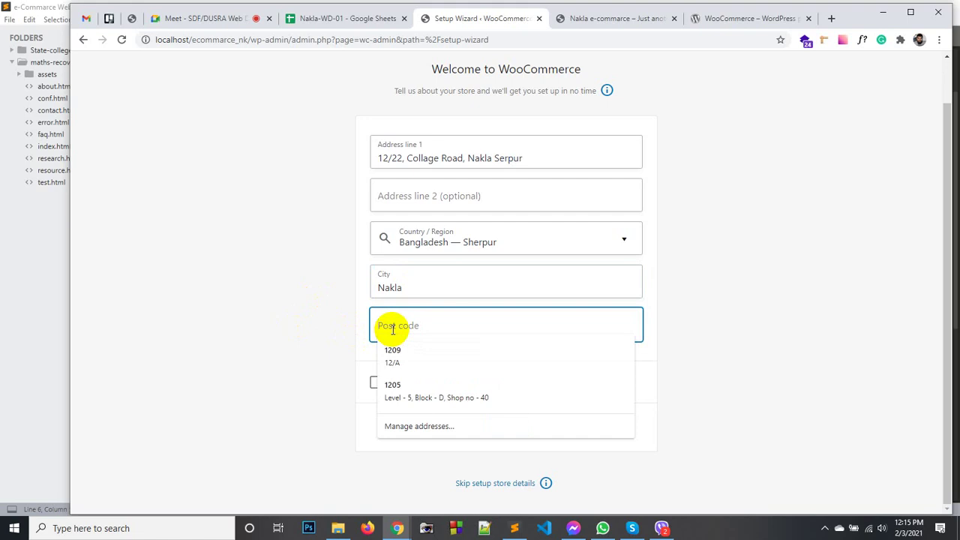
{"action": "type", "text": "2150"}
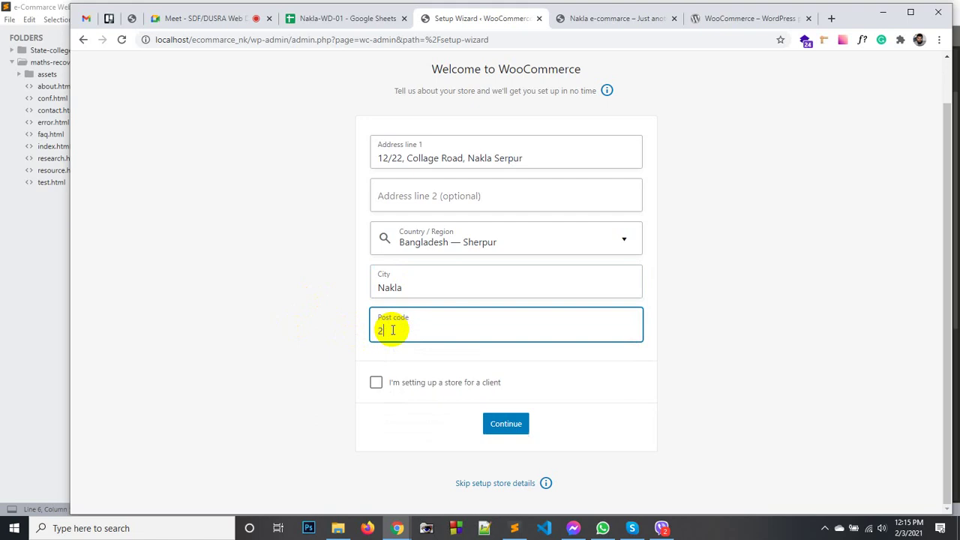
{"action": "left_click", "coordinate": [357, 331]}
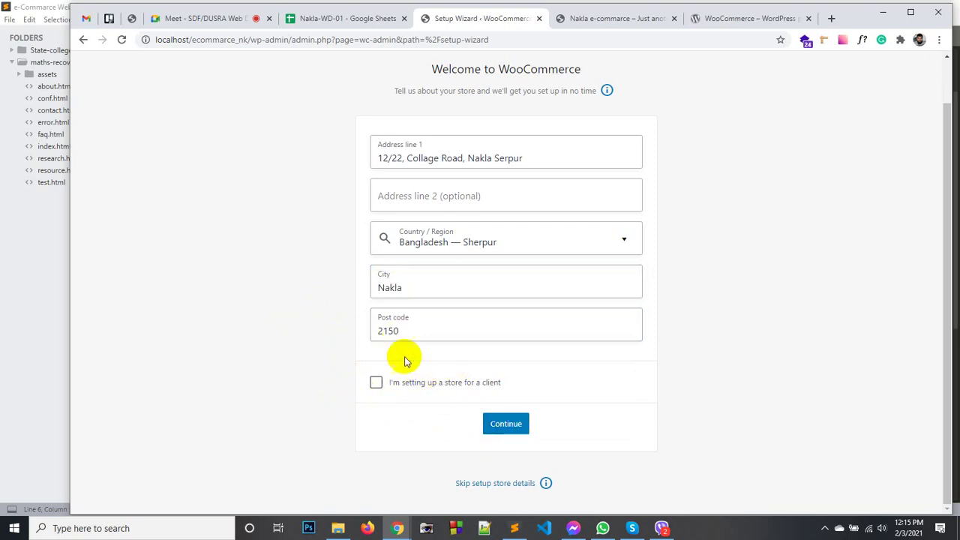
{"action": "left_click", "coordinate": [500, 424]}
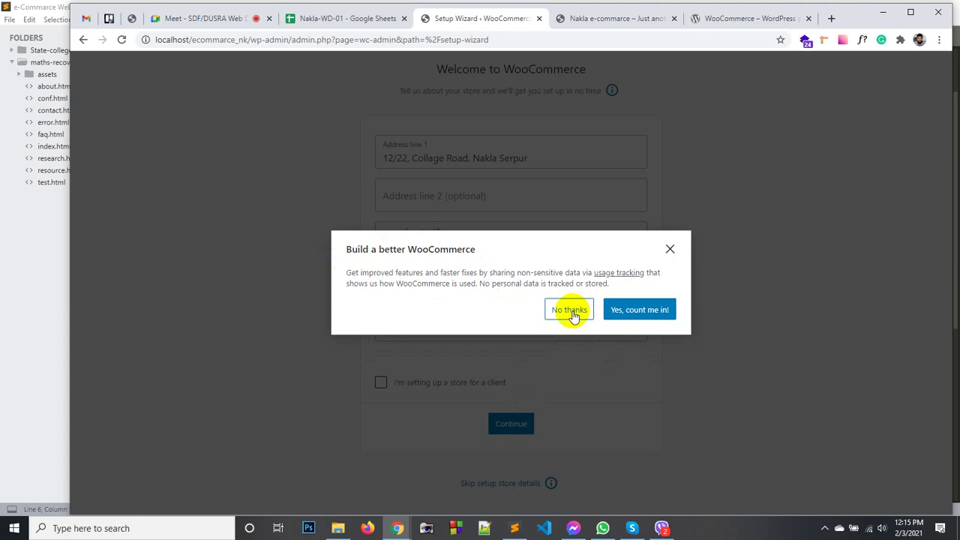
Tick 'I'm setting up a store for a client' and submit Store Details, declining usage tracking.
{"action": "left_click", "coordinate": [569, 310]}
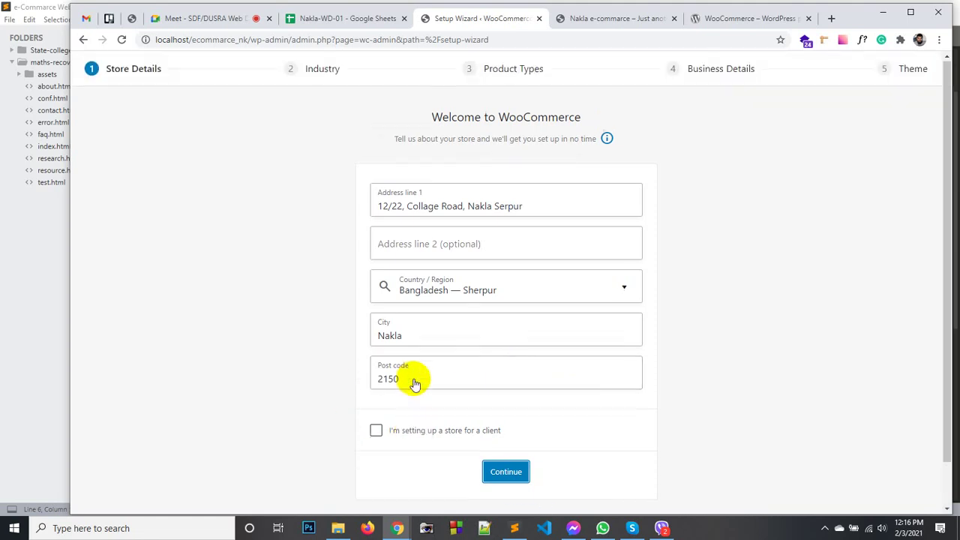
{"action": "left_click", "coordinate": [380, 382]}
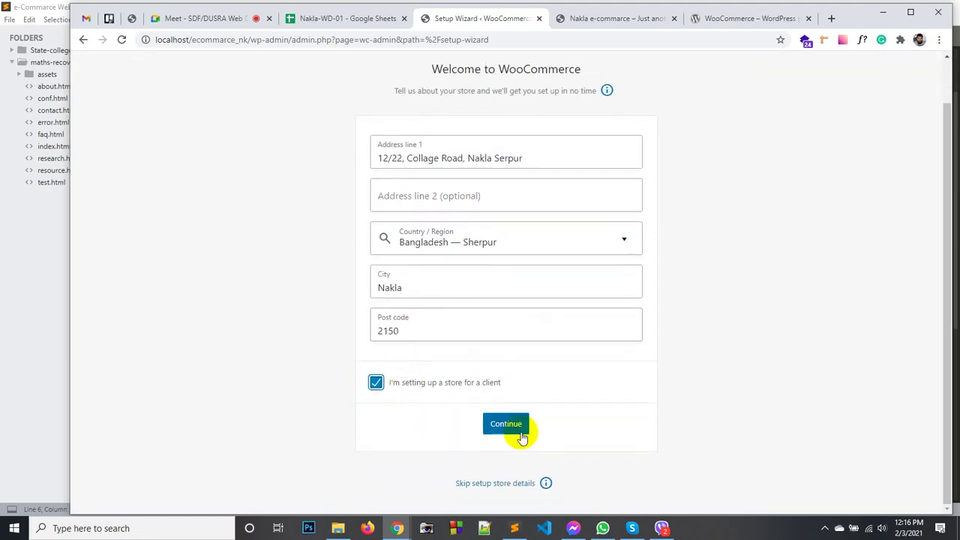
{"action": "left_click", "coordinate": [515, 430]}
{"action": "left_click", "coordinate": [579, 317]}
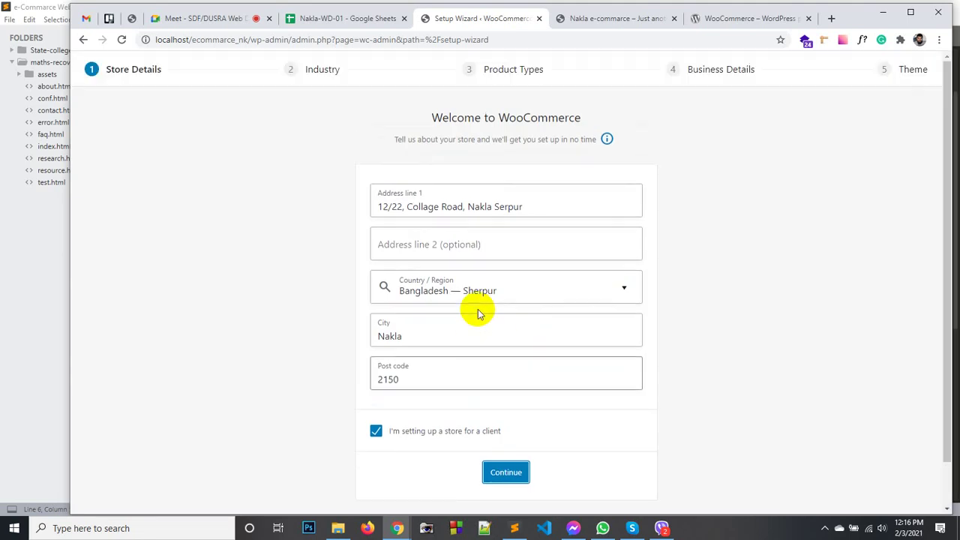
{"action": "left_click", "coordinate": [506, 424]}
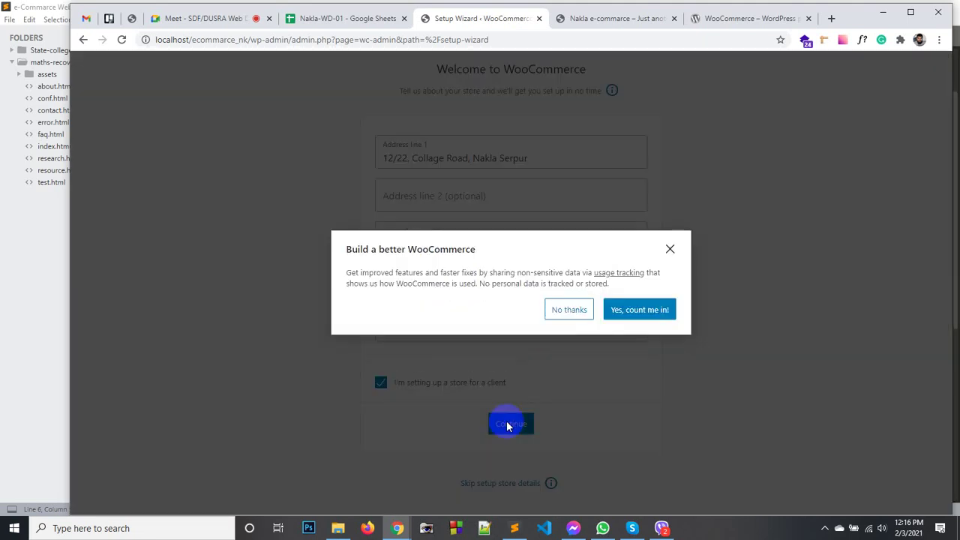
Agree to share usage tracking data and resubmit the Store Details step.
{"action": "left_click", "coordinate": [647, 310]}
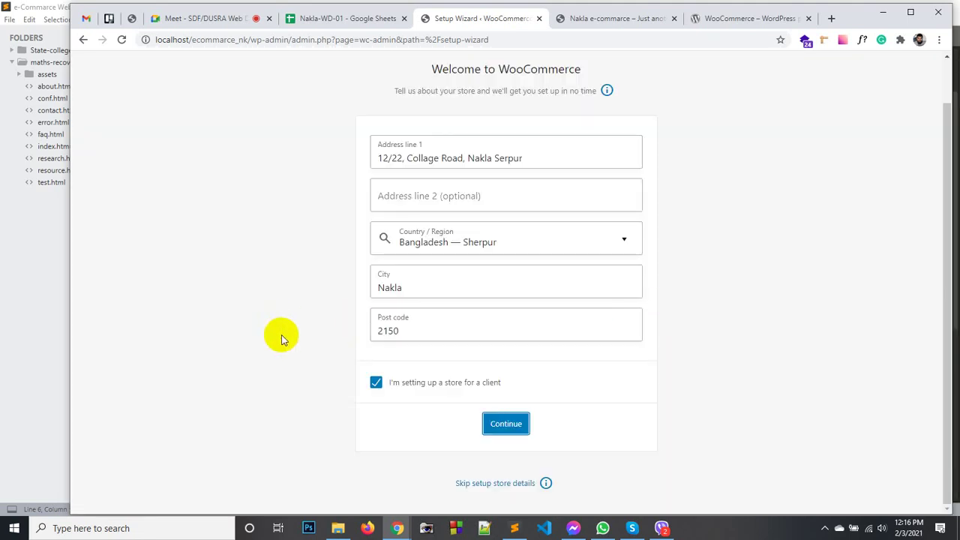
{"action": "scroll", "coordinate": [281, 335], "scroll_direction": "down", "scroll_amount": 1}
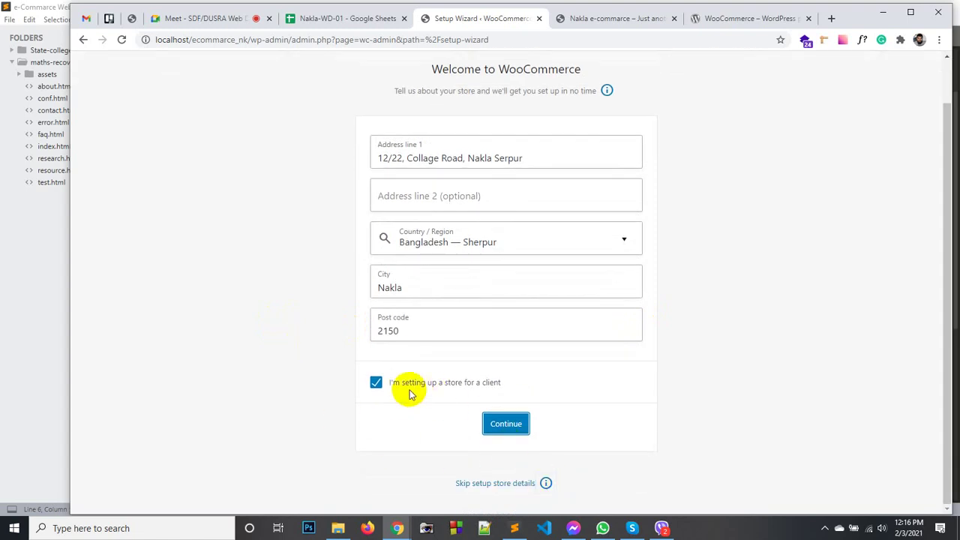
{"action": "left_click", "coordinate": [514, 434]}
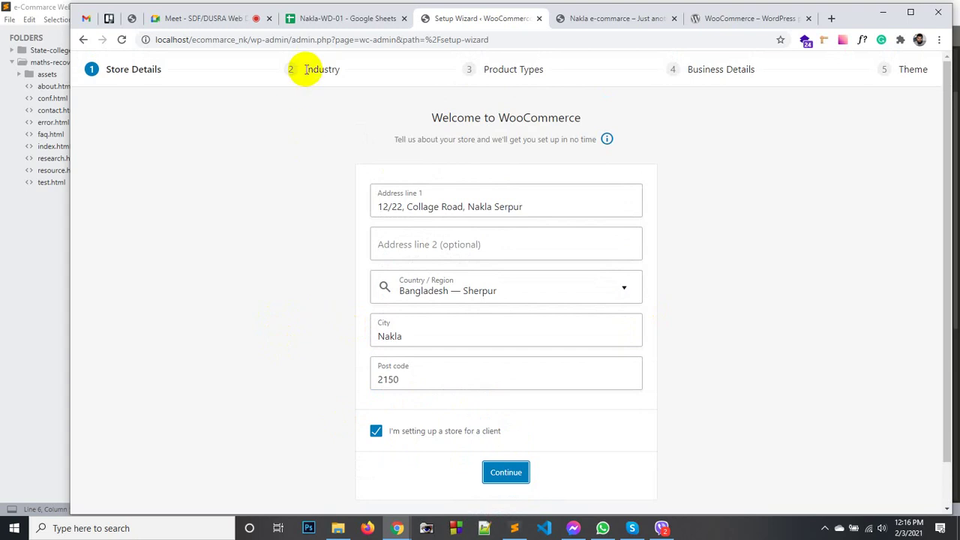
{"action": "left_click", "coordinate": [288, 68]}
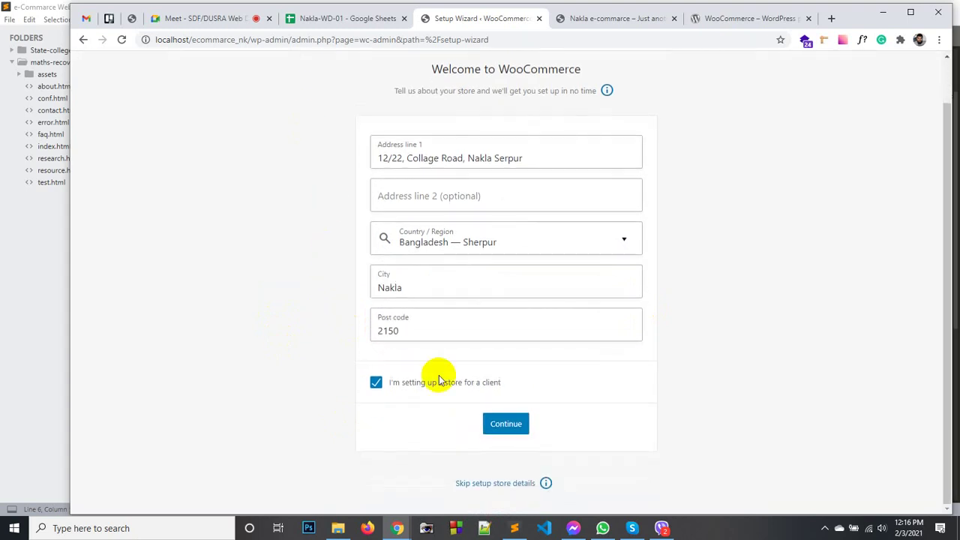
{"action": "left_click", "coordinate": [508, 437]}
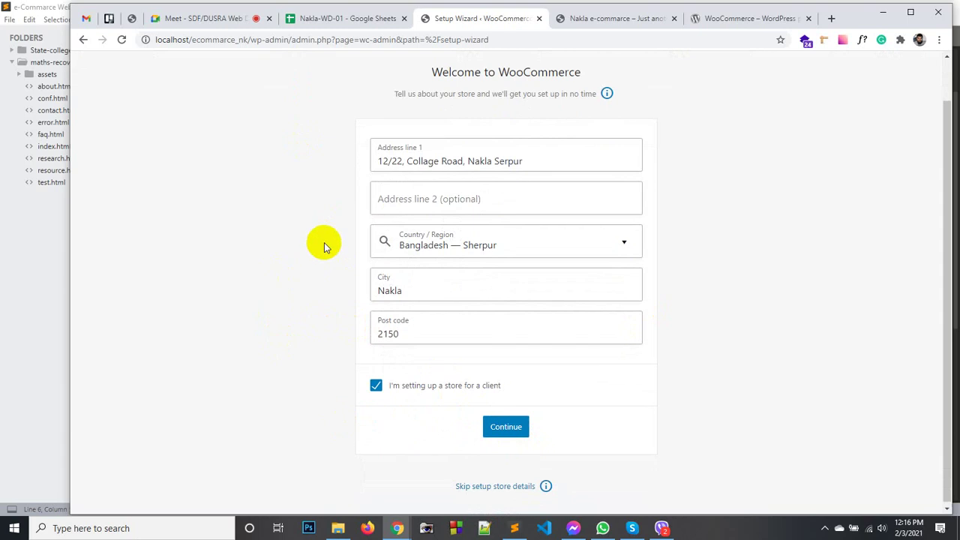
{"action": "scroll", "coordinate": [324, 245], "scroll_direction": "up", "scroll_amount": 1}
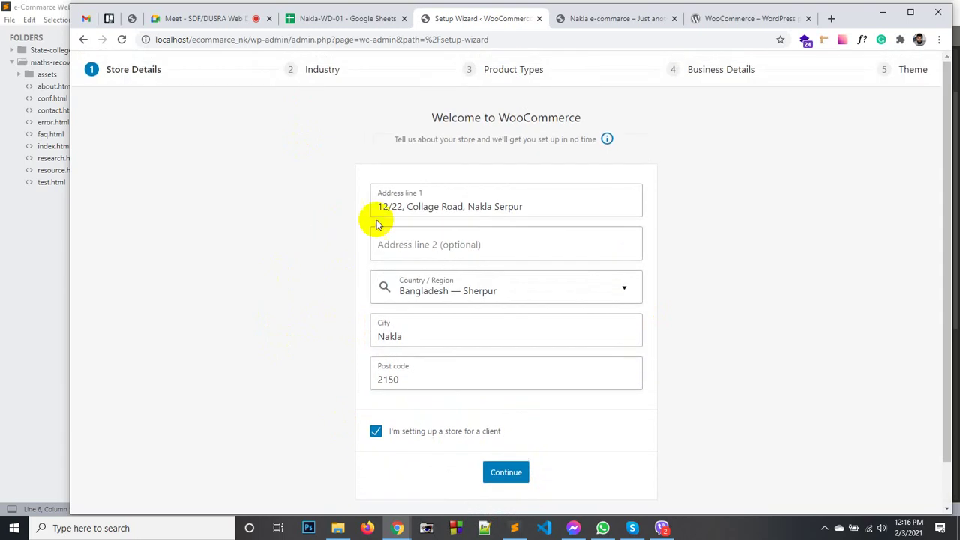
{"action": "scroll", "coordinate": [503, 175], "scroll_direction": "down", "scroll_amount": 1}
{"action": "scroll", "coordinate": [278, 171], "scroll_direction": "up", "scroll_amount": 1}
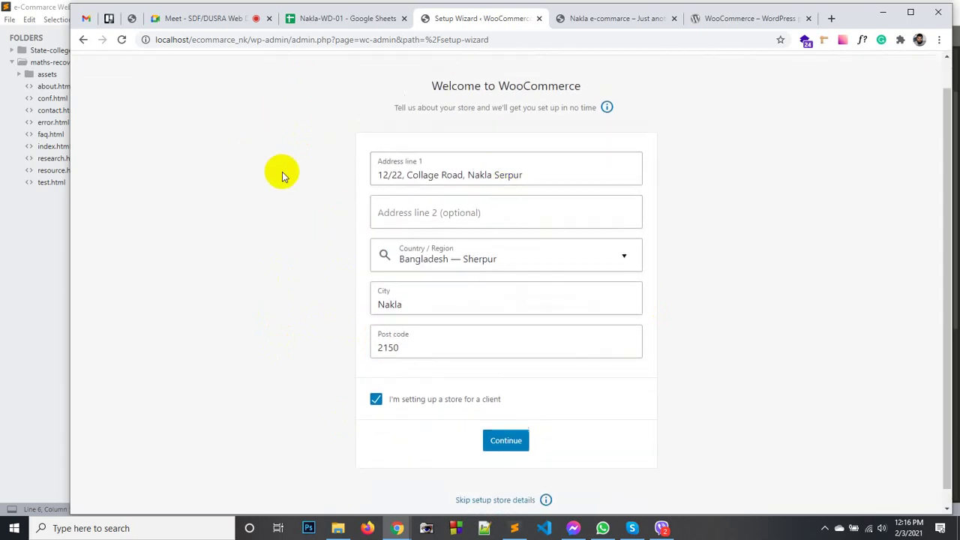
{"action": "scroll", "coordinate": [300, 304], "scroll_direction": "down", "scroll_amount": 1}
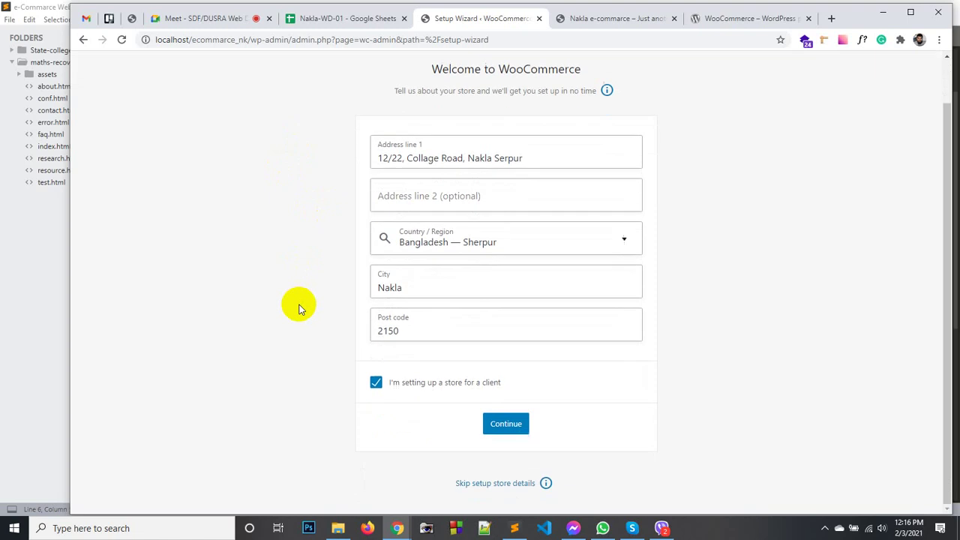
Skip store details, page through and close the welcome tour, then go to WooCommerce Settings.
{"action": "left_click", "coordinate": [471, 486]}
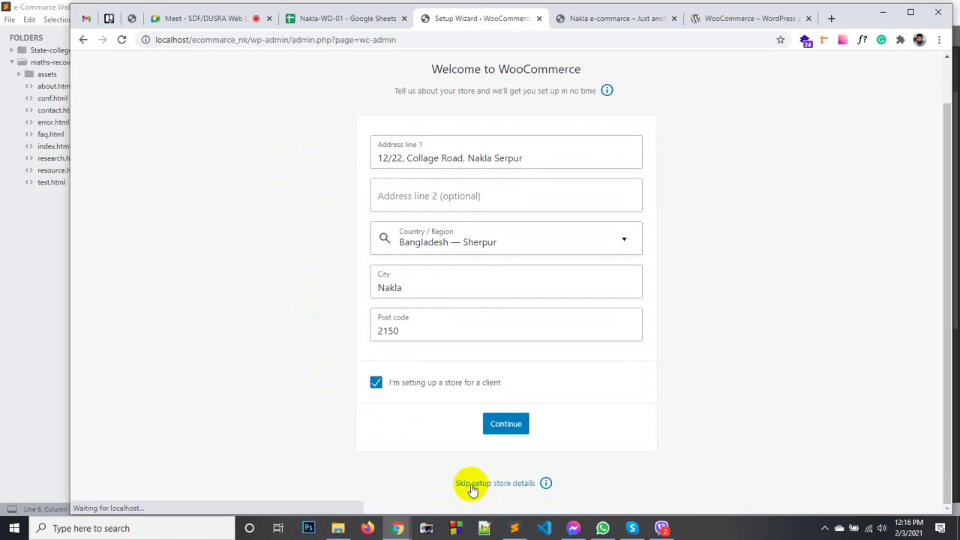
{"action": "left_click", "coordinate": [634, 396]}
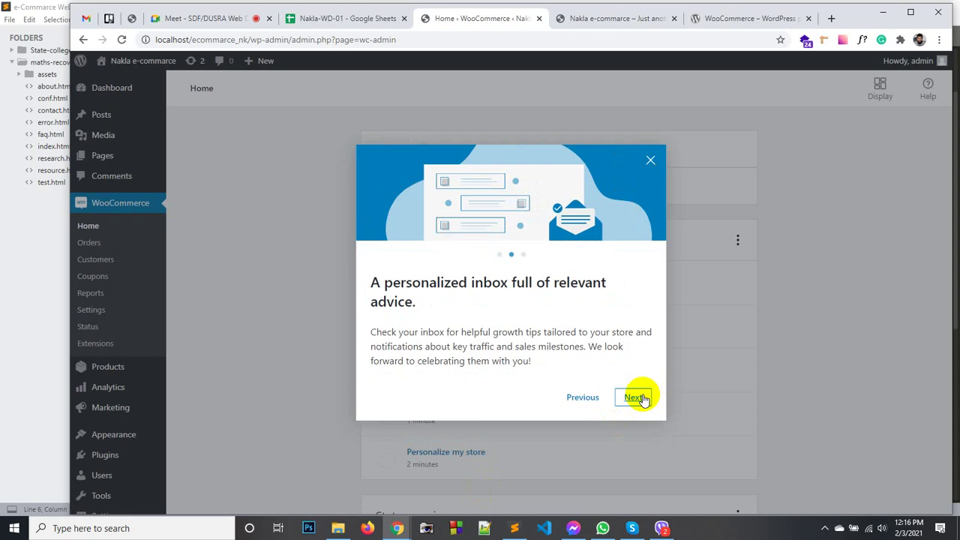
{"action": "left_click", "coordinate": [634, 397]}
{"action": "left_click", "coordinate": [631, 397]}
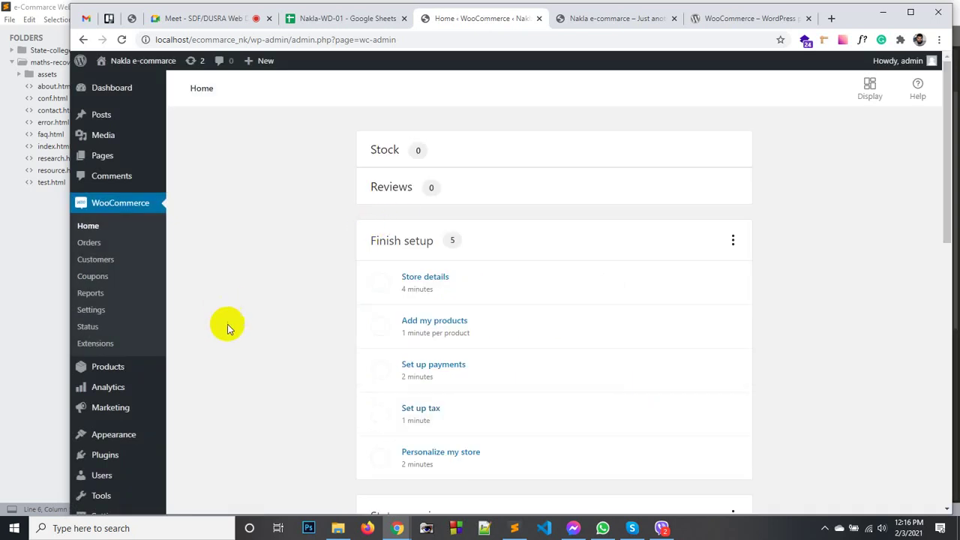
{"action": "left_click", "coordinate": [115, 204]}
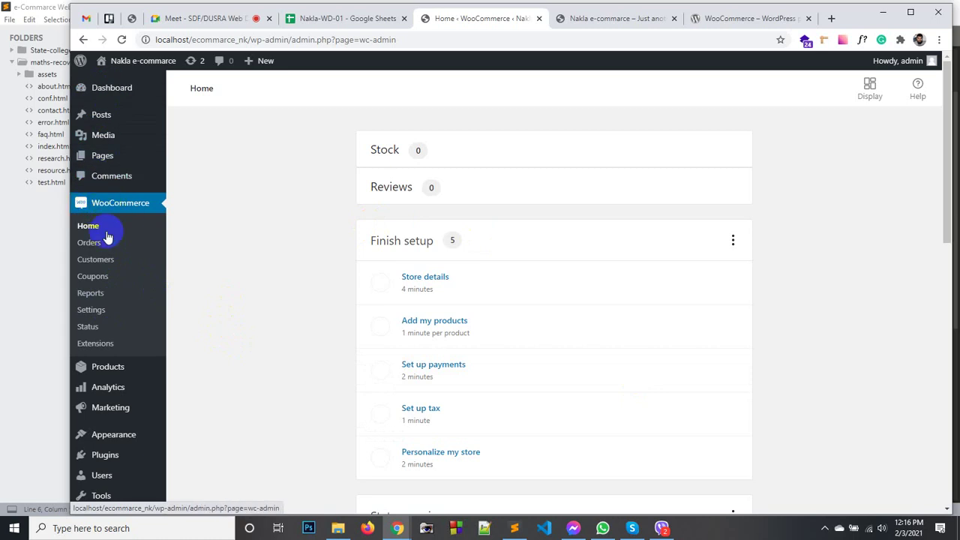
{"action": "left_click", "coordinate": [96, 313]}
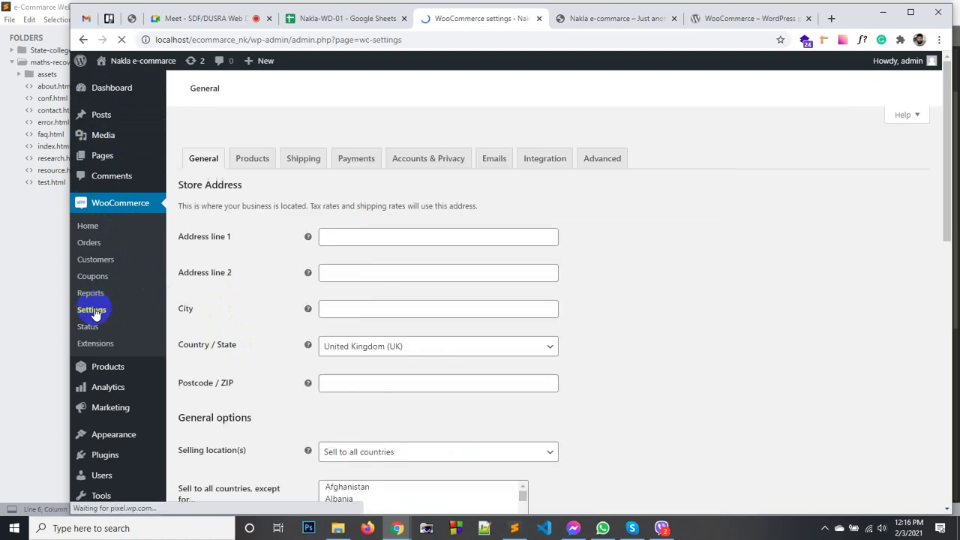
{"action": "left_click", "coordinate": [350, 244]}
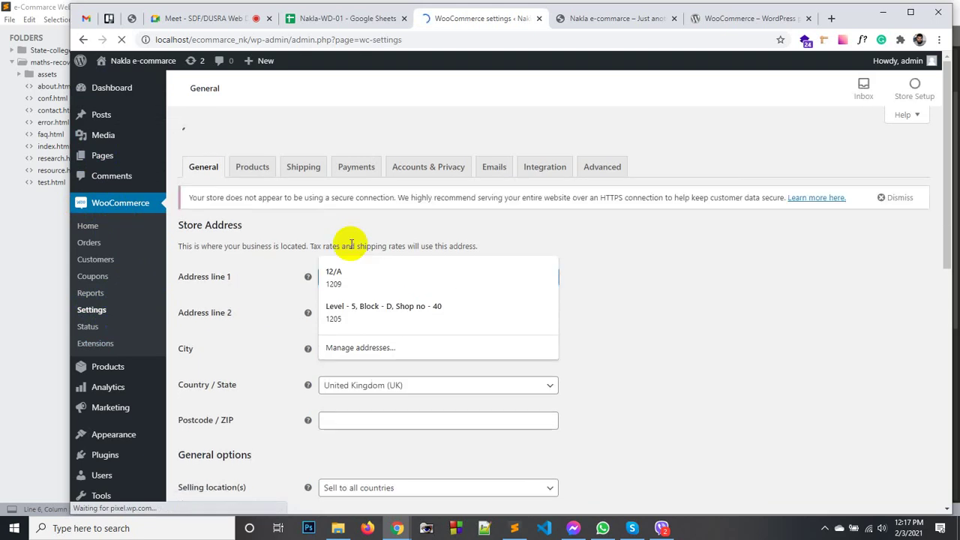
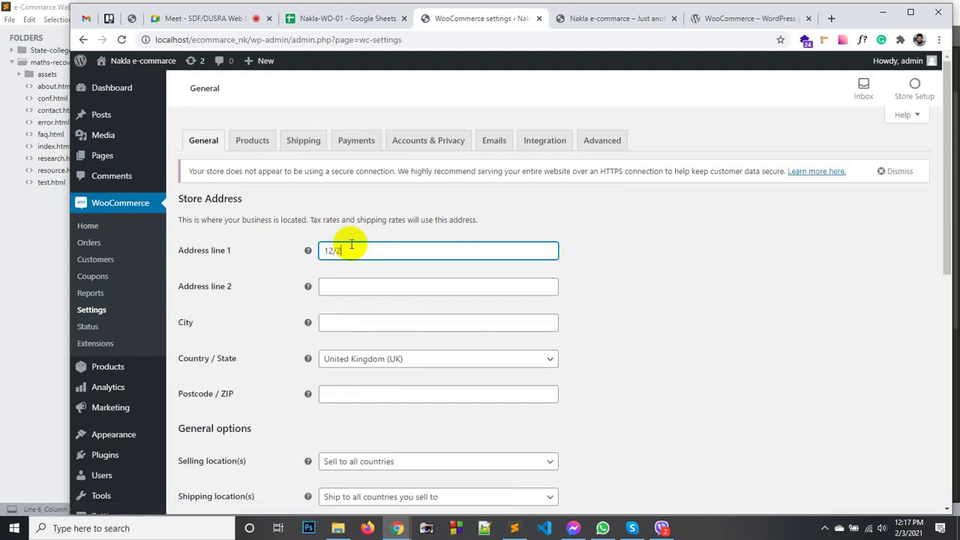
{"action": "left_click", "coordinate": [597, 241]}
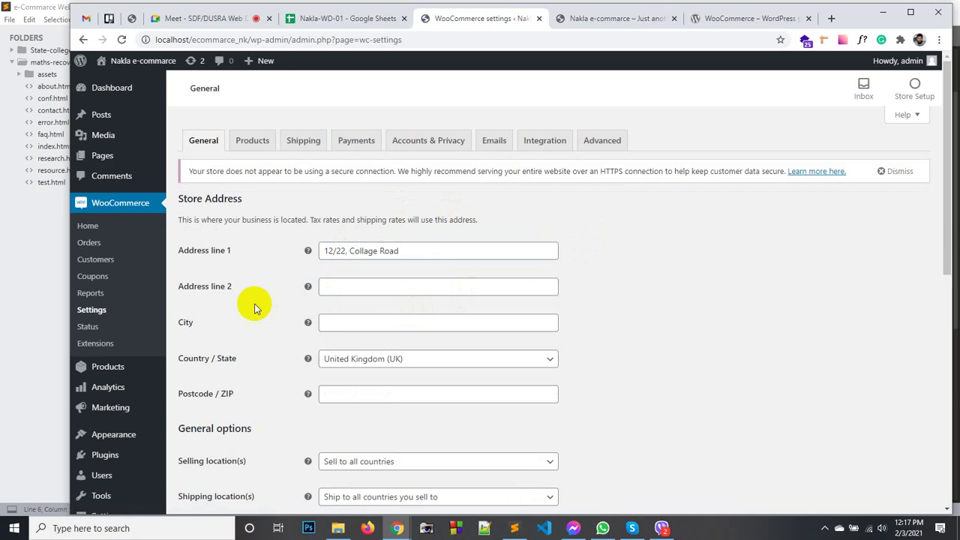
{"action": "scroll", "coordinate": [300, 296], "scroll_direction": "down", "scroll_amount": 1}
{"action": "left_click", "coordinate": [347, 265]}
{"action": "type", "text": "Nak"}
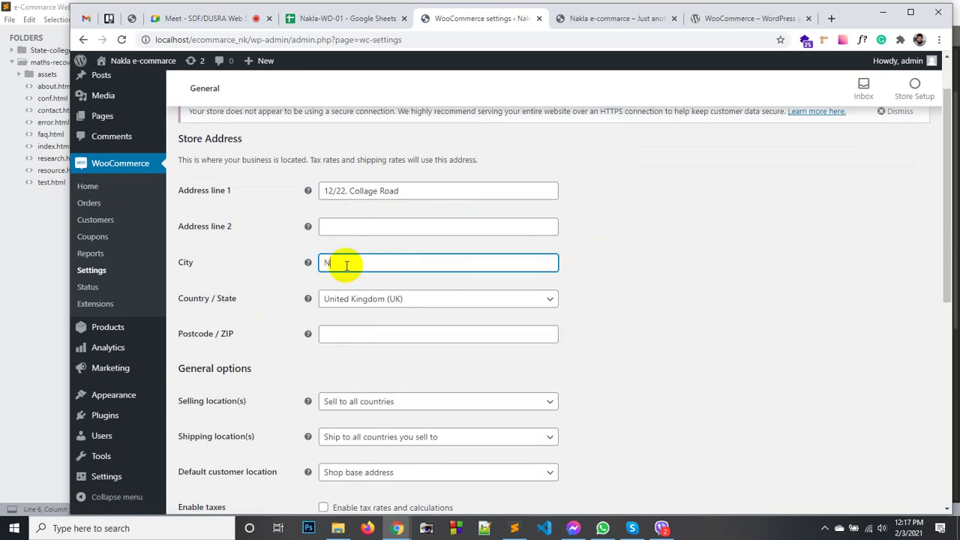
{"action": "type", "text": "la"}
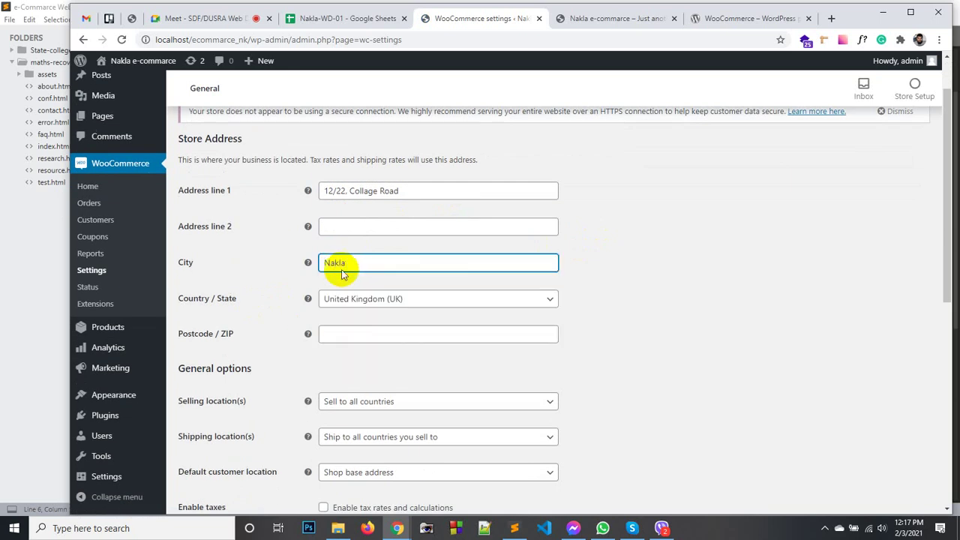
Set Country / State to Bangladesh — Sherpur and the postcode to 2150.
{"action": "left_click", "coordinate": [368, 301]}
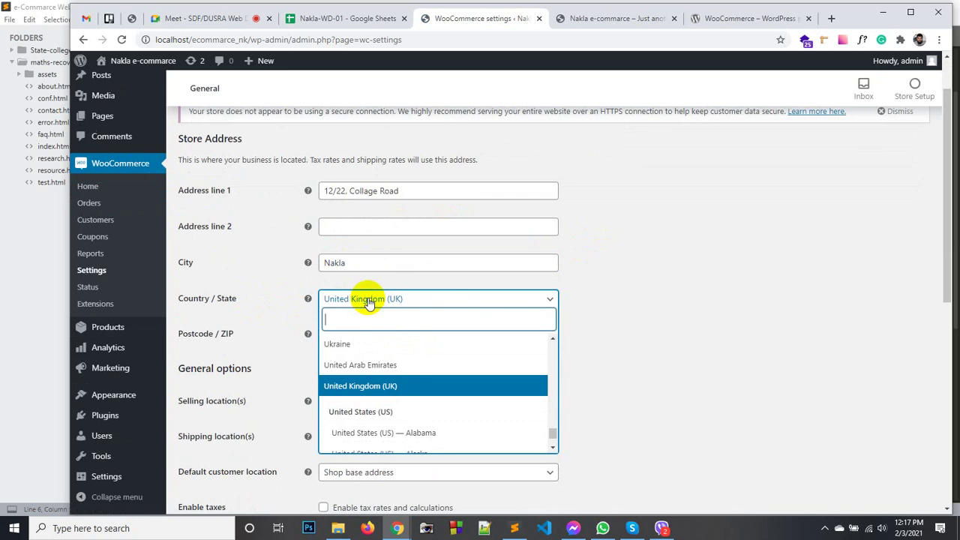
{"action": "type", "text": "Sher"}
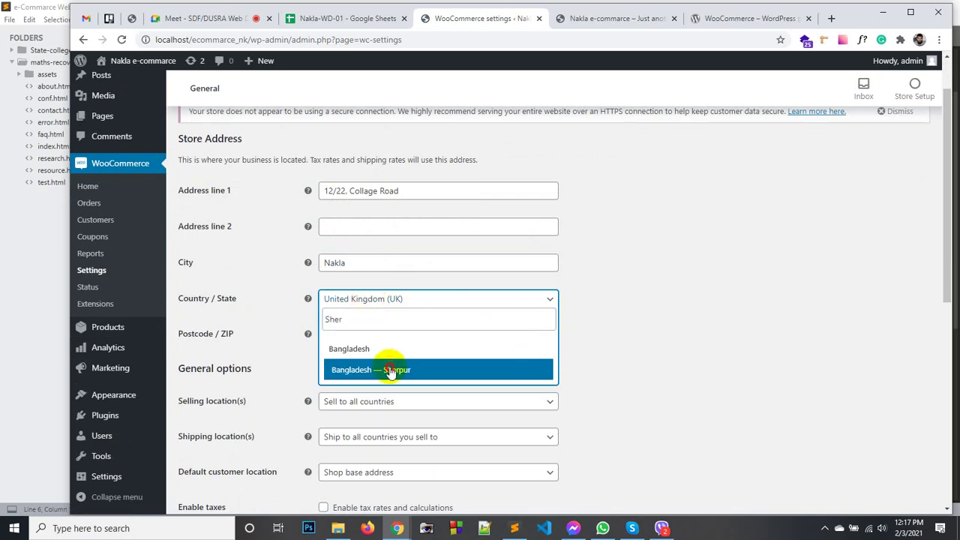
{"action": "left_click", "coordinate": [389, 371]}
{"action": "left_click", "coordinate": [335, 337]}
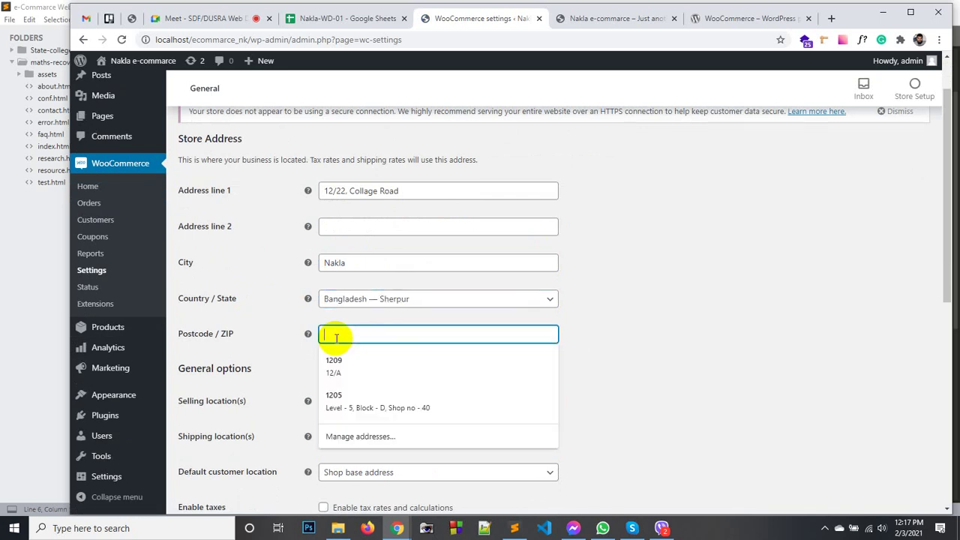
{"action": "type", "text": "50"}
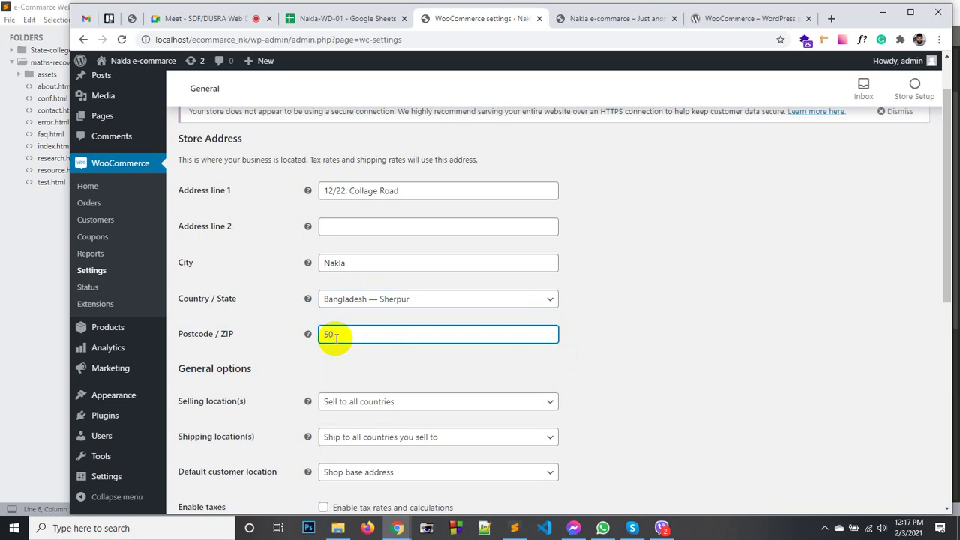
{"action": "key", "text": "BackSpace"}
{"action": "key", "text": "BackSpace"}
{"action": "type", "text": "2150"}
{"action": "left_click", "coordinate": [338, 354]}
{"action": "scroll", "coordinate": [330, 356], "scroll_direction": "down", "scroll_amount": 2}
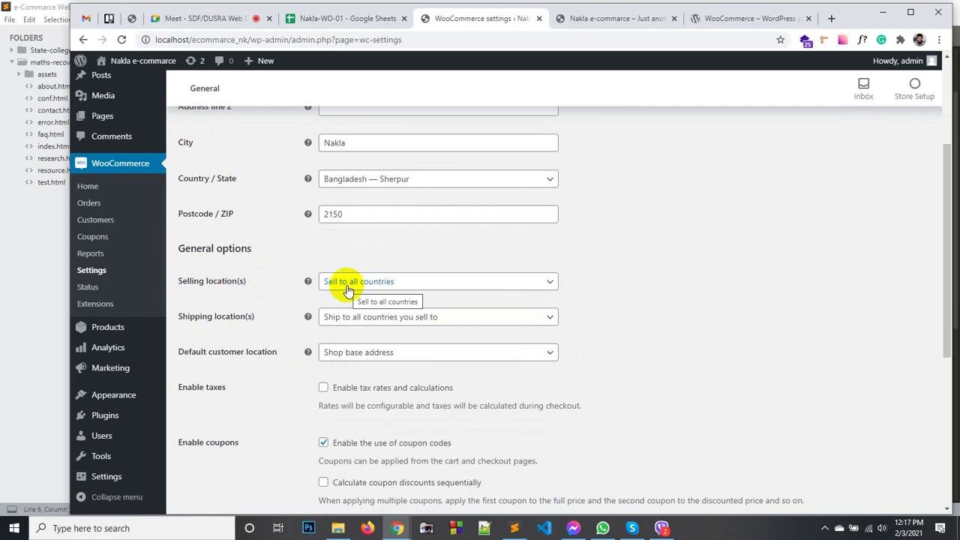
Try the other Selling location(s) options, then settle on 'Sell to all countries'.
{"action": "left_click", "coordinate": [348, 290]}
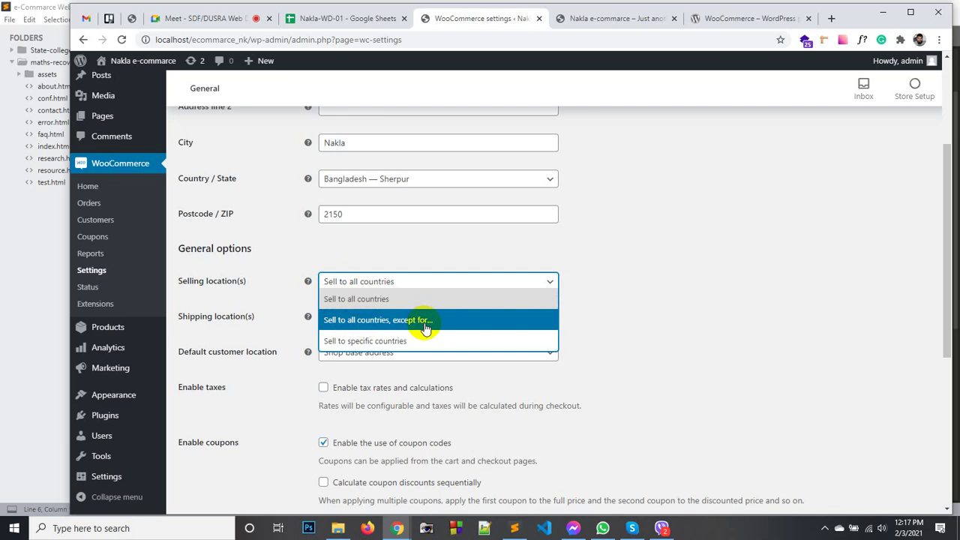
{"action": "left_click", "coordinate": [424, 328]}
{"action": "left_click", "coordinate": [415, 322]}
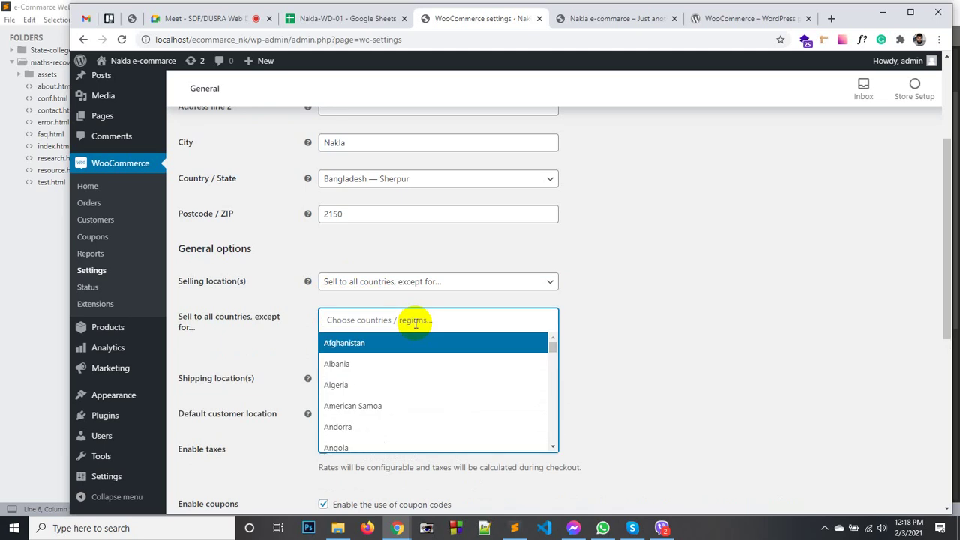
{"action": "left_click", "coordinate": [360, 323]}
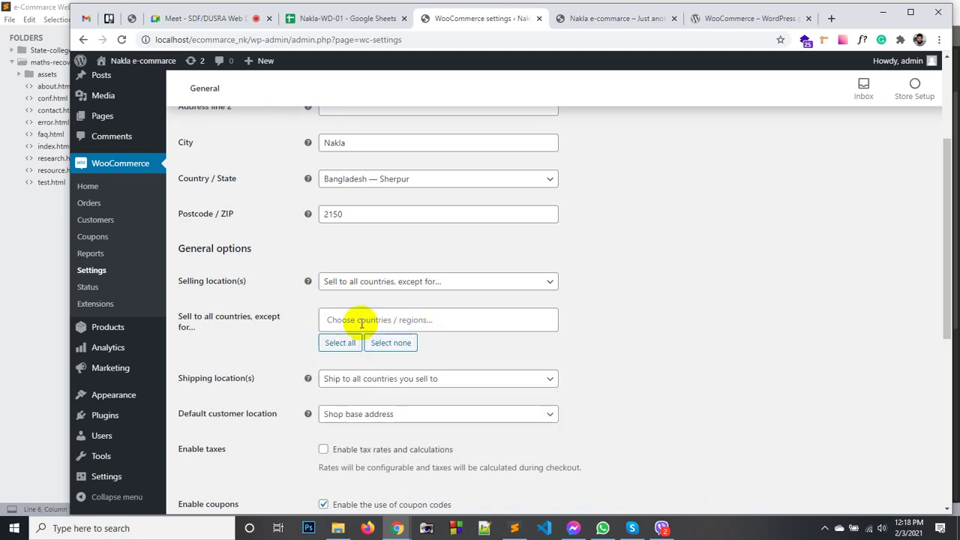
{"action": "left_click", "coordinate": [465, 281]}
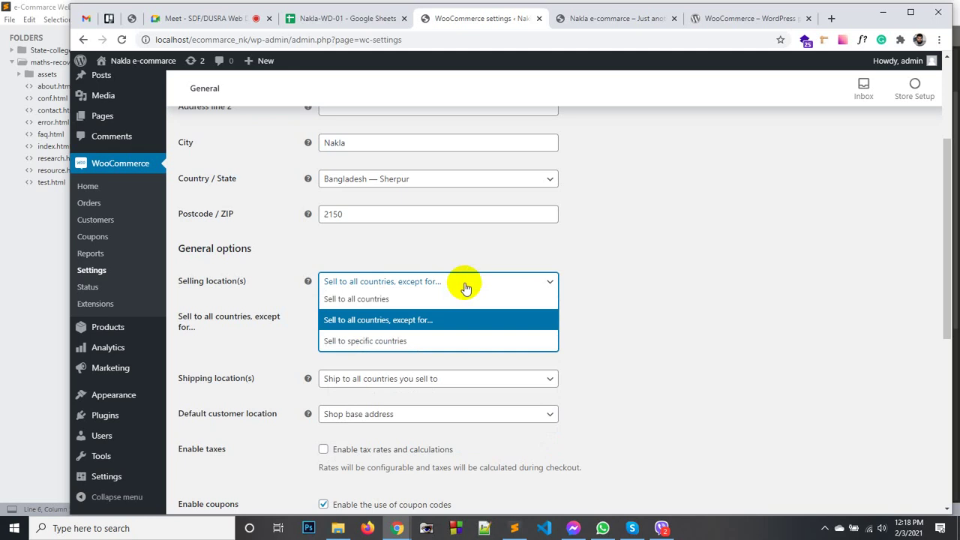
{"action": "left_click", "coordinate": [370, 342]}
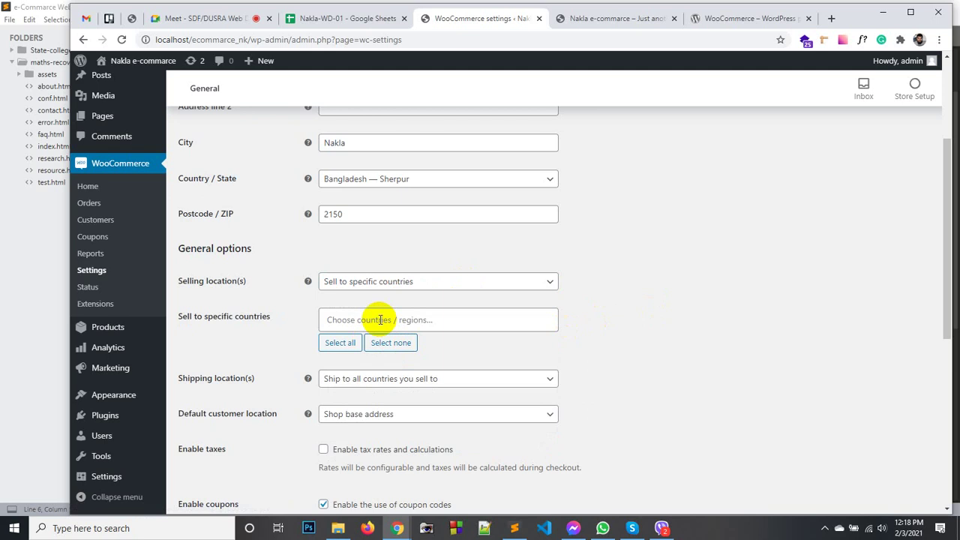
{"action": "left_click", "coordinate": [377, 319]}
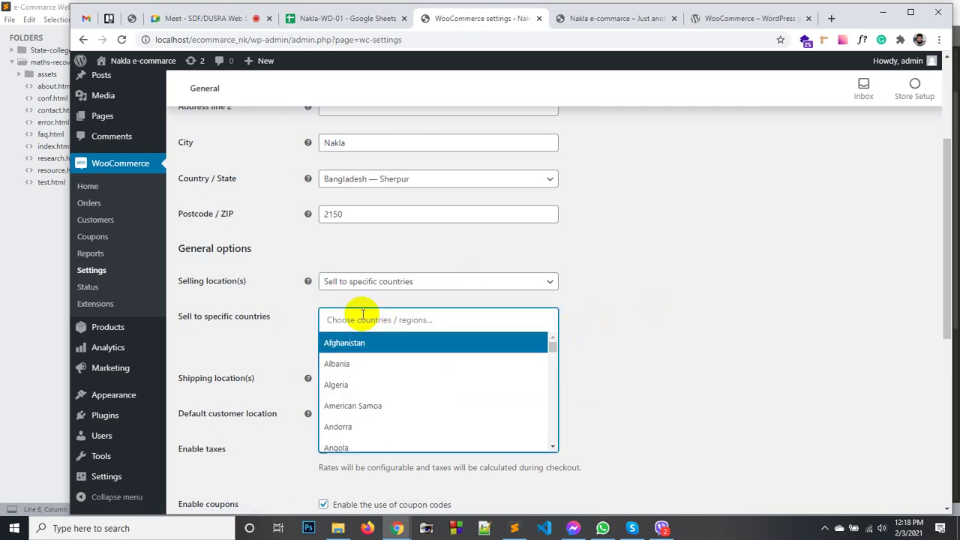
{"action": "left_click", "coordinate": [629, 284]}
{"action": "left_click", "coordinate": [548, 281]}
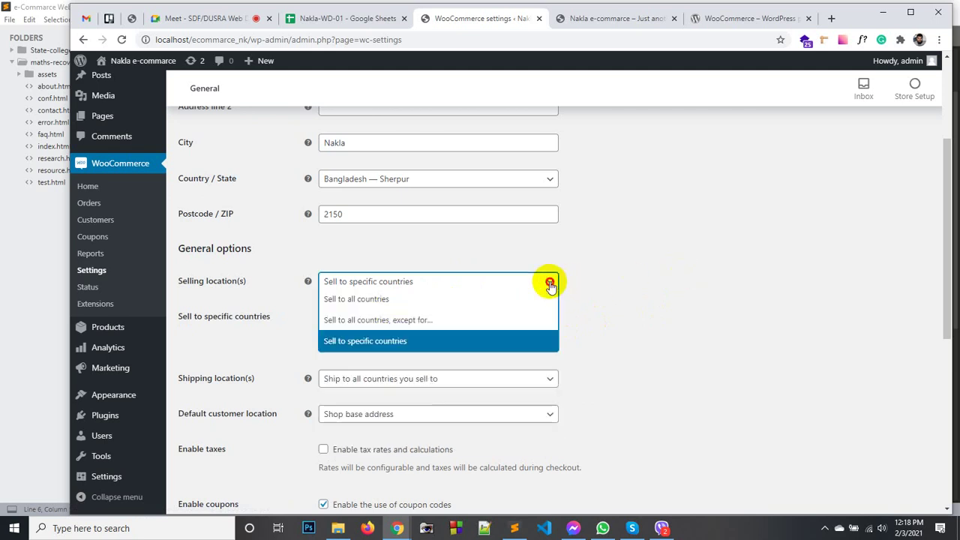
{"action": "left_click", "coordinate": [432, 307]}
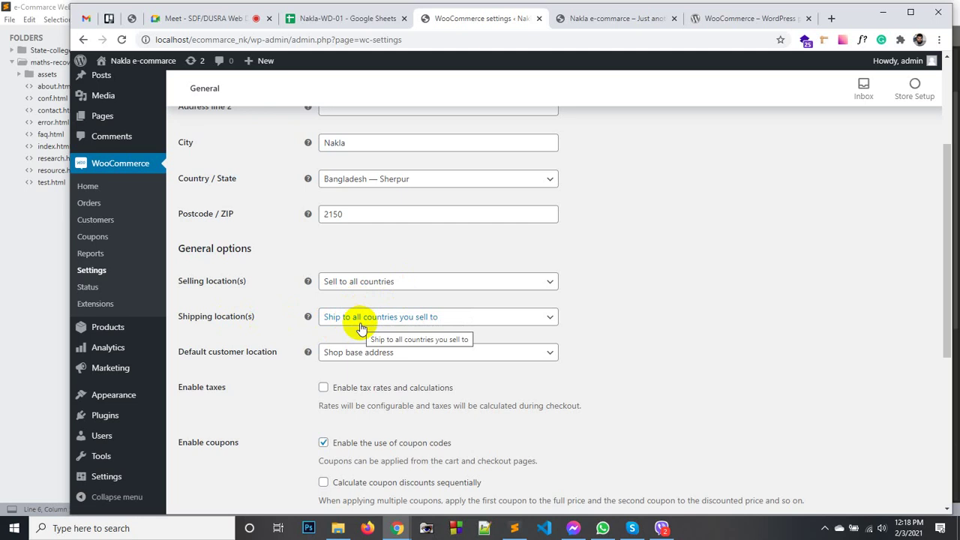
{"action": "left_click", "coordinate": [361, 328]}
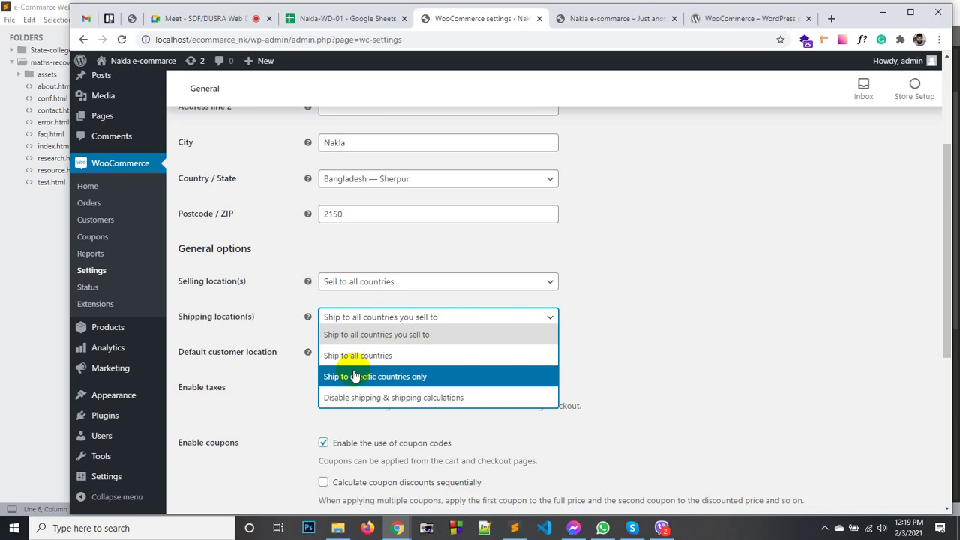
{"action": "left_click", "coordinate": [575, 318]}
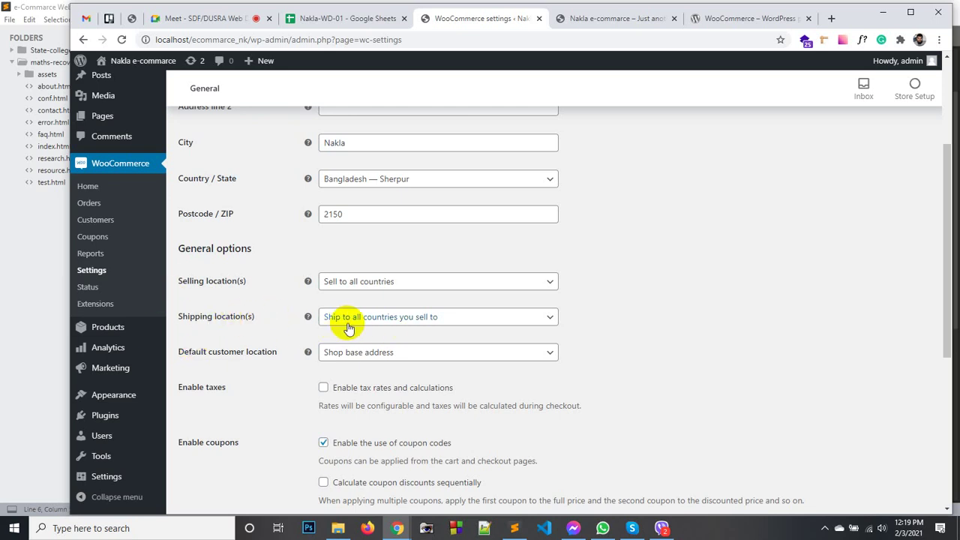
{"action": "scroll", "coordinate": [281, 334], "scroll_direction": "down", "scroll_amount": 1}
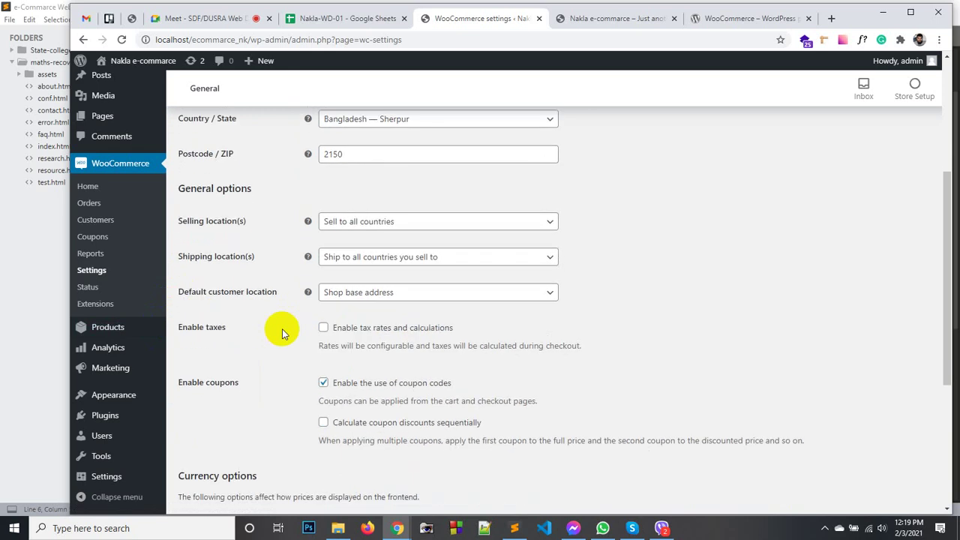
{"action": "left_click", "coordinate": [344, 297]}
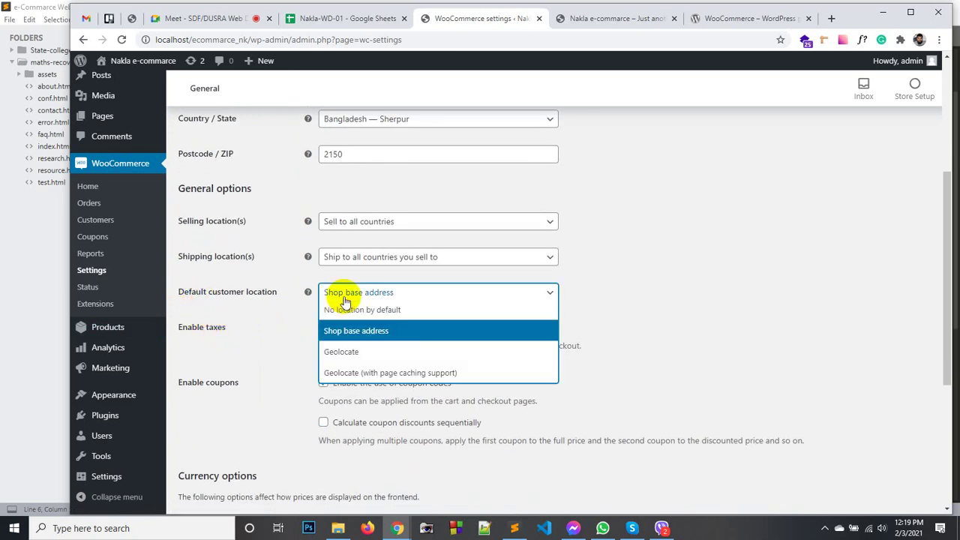
{"action": "left_click", "coordinate": [292, 309]}
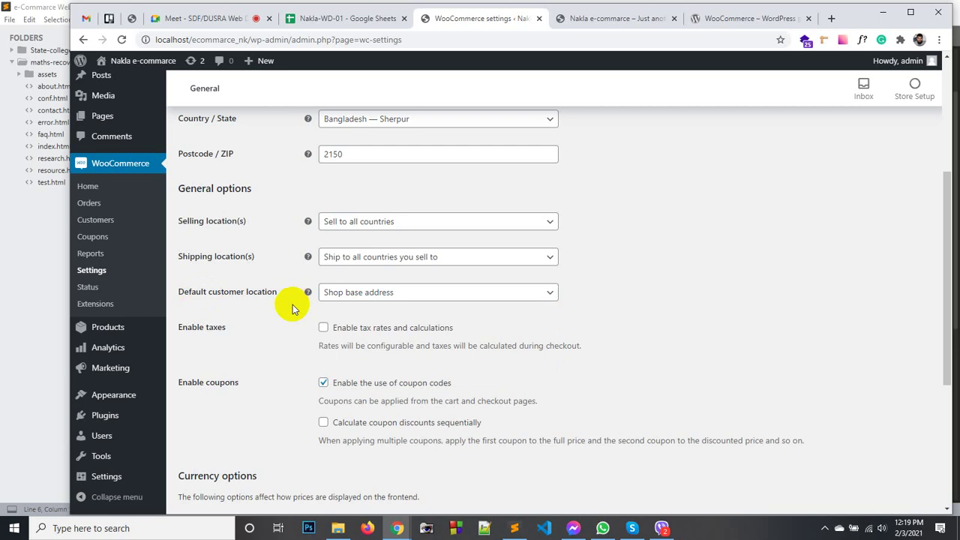
{"action": "left_click", "coordinate": [339, 298]}
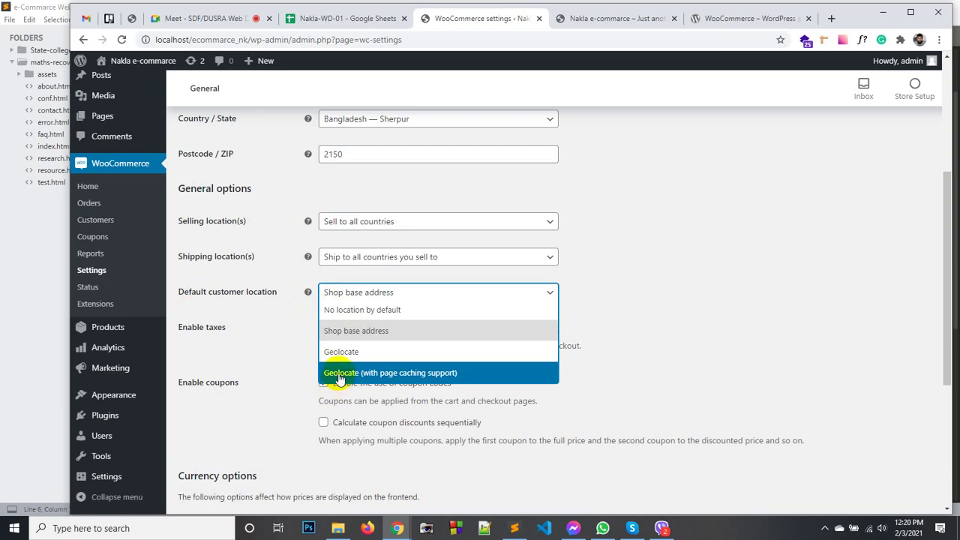
{"action": "left_click", "coordinate": [277, 333]}
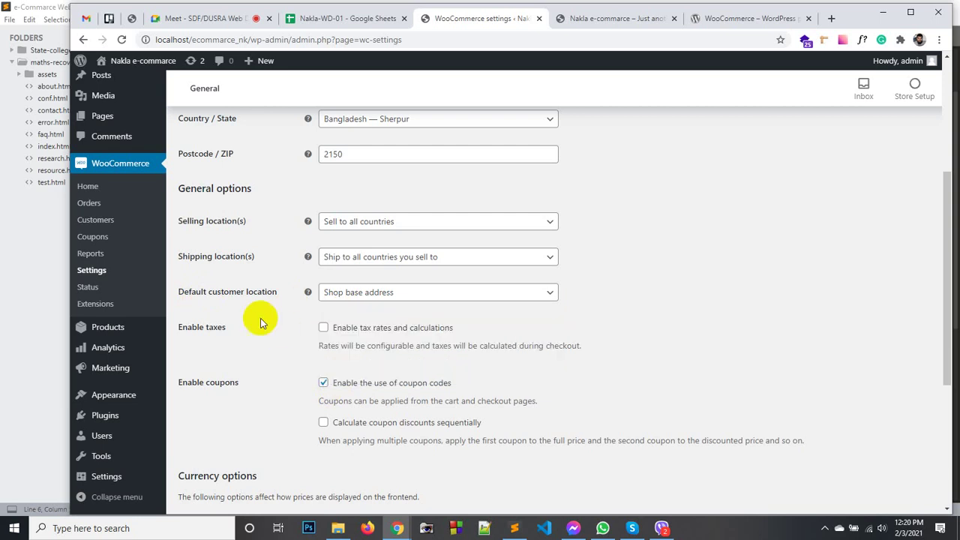
{"action": "scroll", "coordinate": [365, 274], "scroll_direction": "down", "scroll_amount": 3}
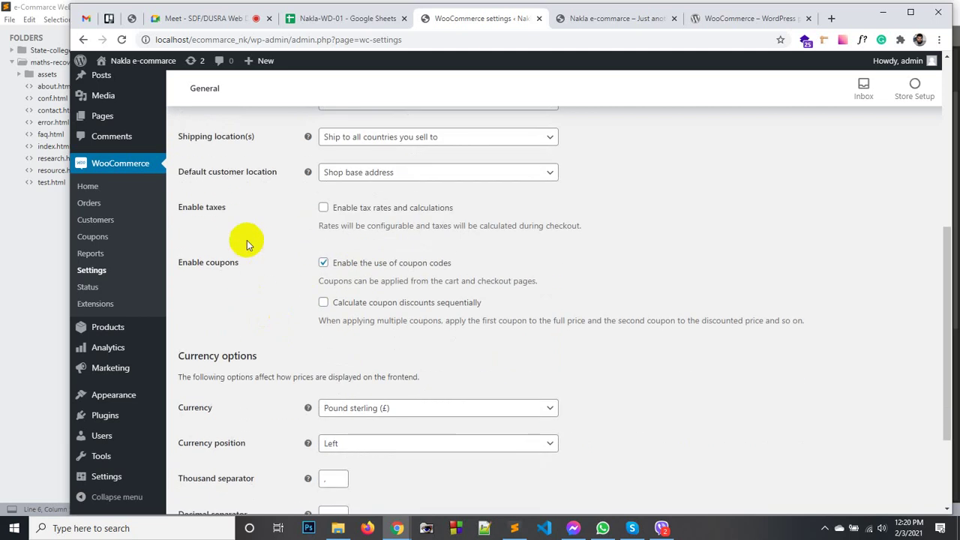
{"action": "scroll", "coordinate": [247, 240], "scroll_direction": "up", "scroll_amount": 1}
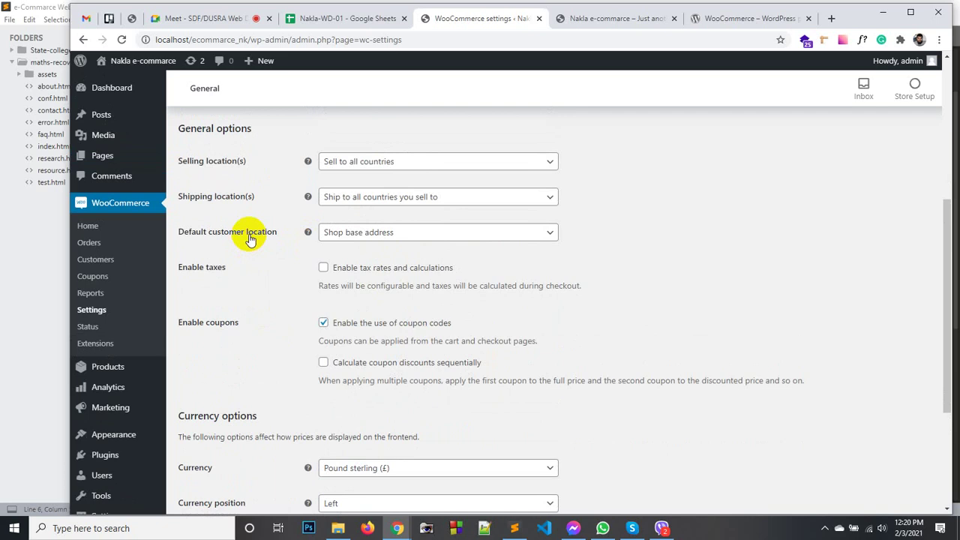
{"action": "left_click", "coordinate": [330, 235]}
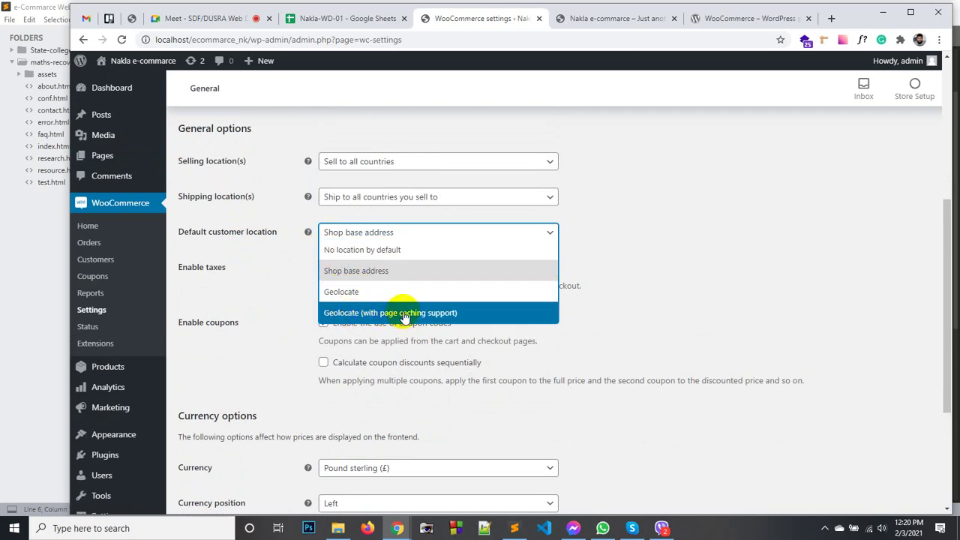
{"action": "left_click", "coordinate": [260, 292]}
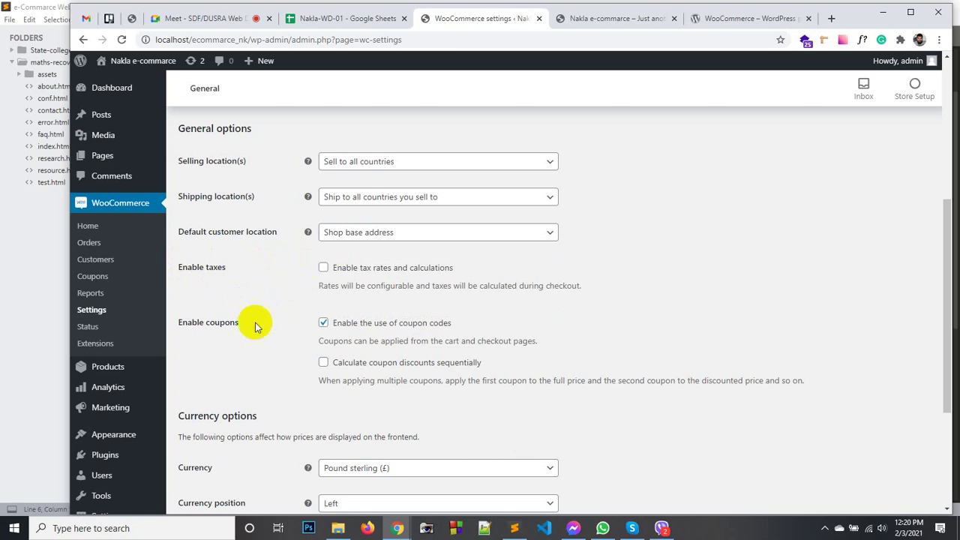
{"action": "scroll", "coordinate": [225, 330], "scroll_direction": "down", "scroll_amount": 1}
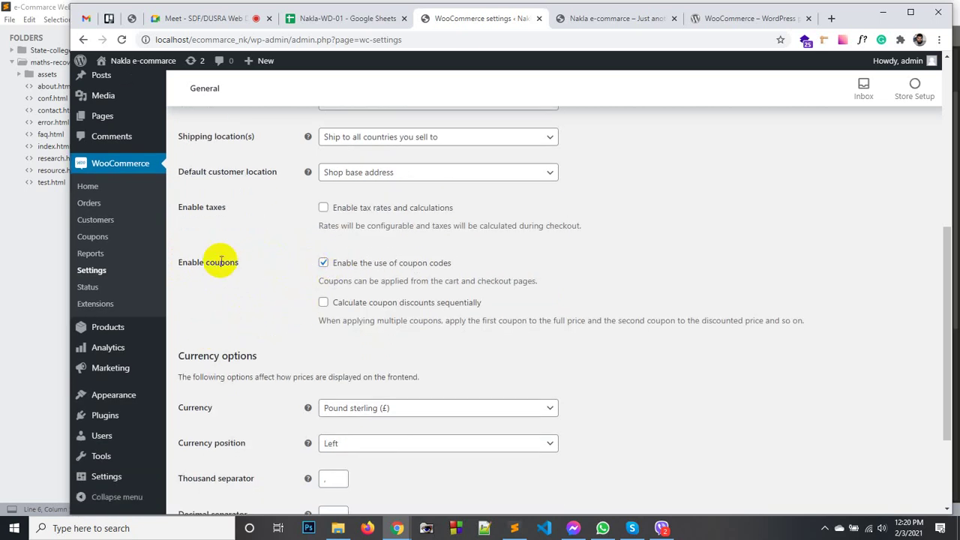
Search 'taka' in the Currency list, choose Bangladeshi taka (৳), and save the general settings.
{"action": "left_click_drag", "start_coordinate": [205, 261], "coordinate": [238, 262]}
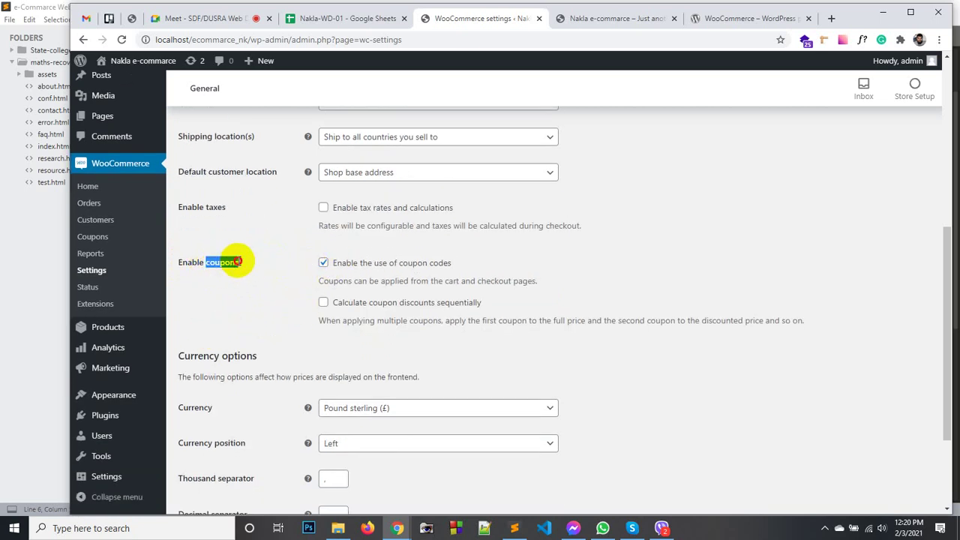
{"action": "left_click", "coordinate": [236, 261]}
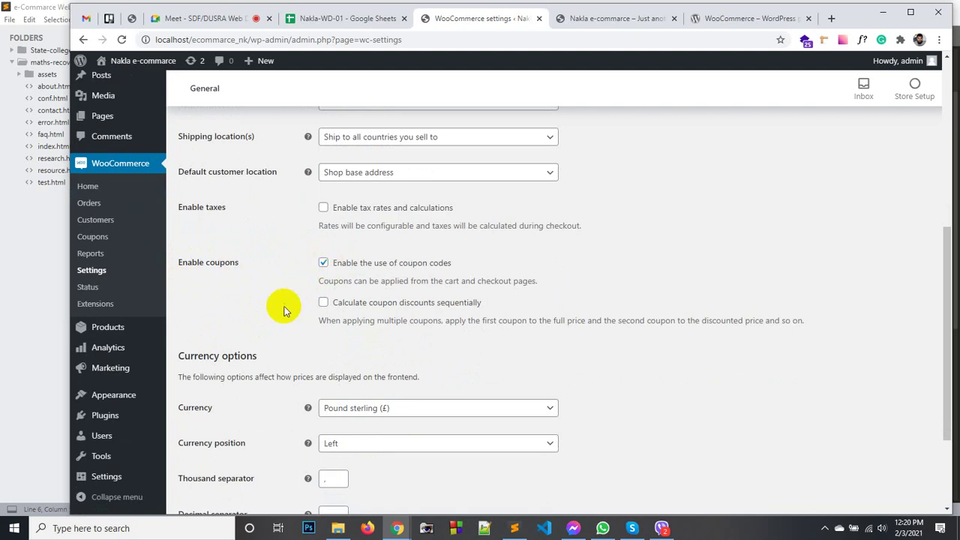
{"action": "scroll", "coordinate": [278, 311], "scroll_direction": "down", "scroll_amount": 1}
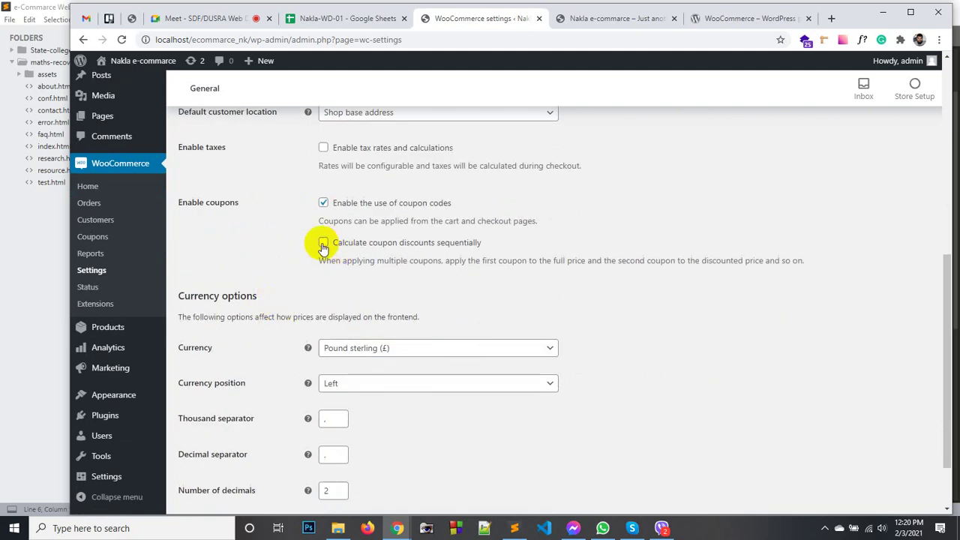
{"action": "scroll", "coordinate": [375, 255], "scroll_direction": "down", "scroll_amount": 1}
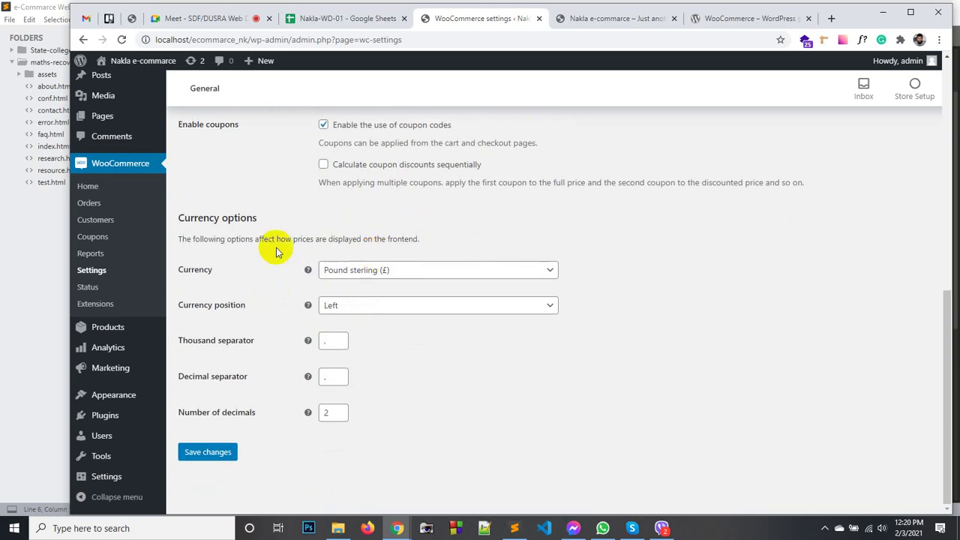
{"action": "left_click", "coordinate": [365, 274]}
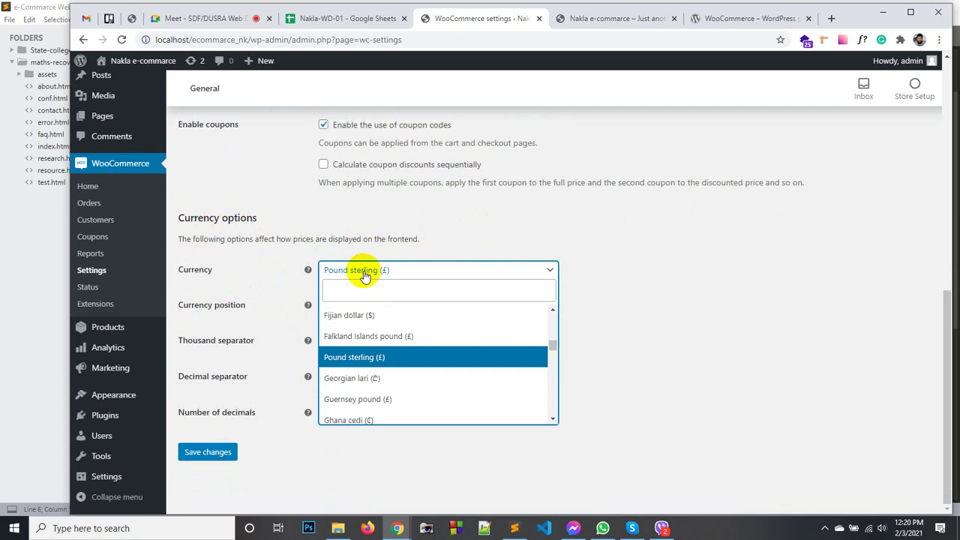
{"action": "type", "text": "taka"}
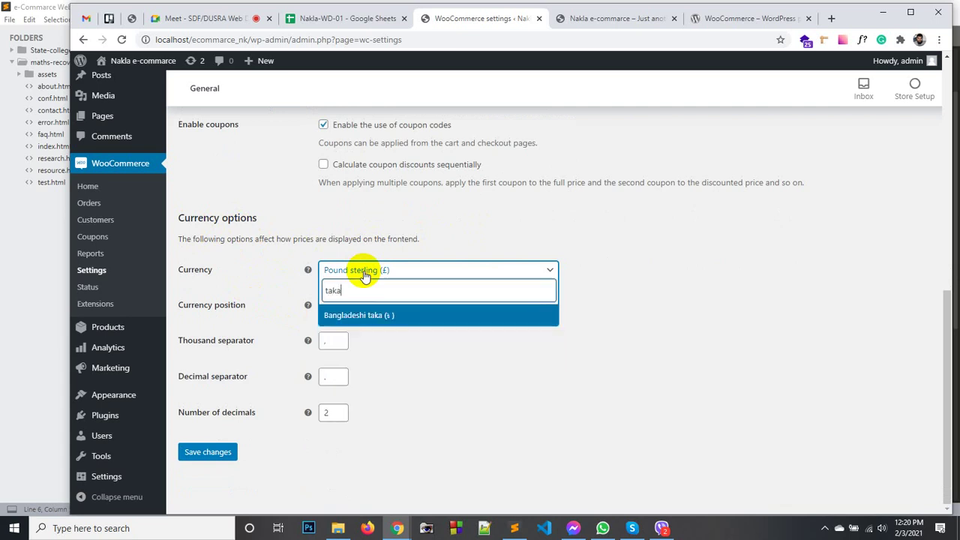
{"action": "left_click", "coordinate": [368, 318]}
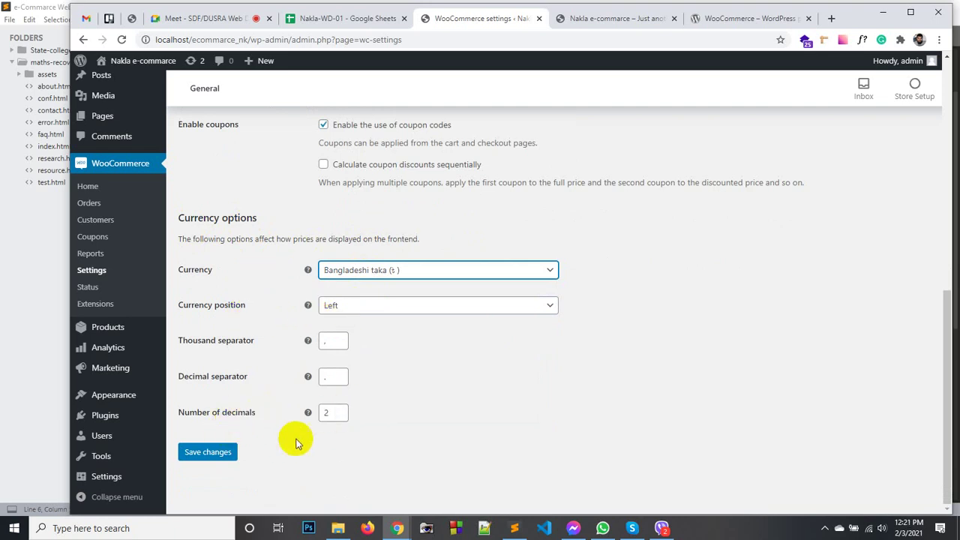
{"action": "left_click", "coordinate": [208, 453]}
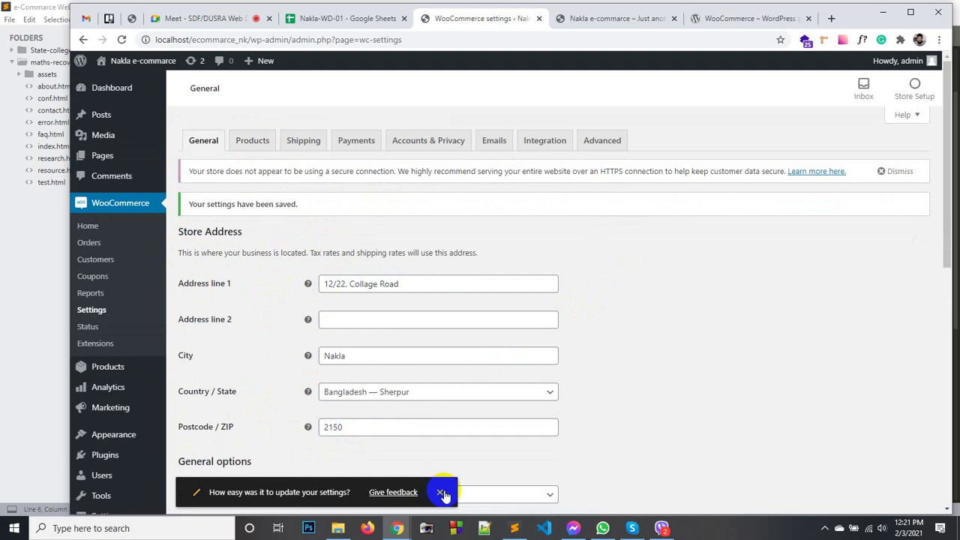
Dismiss the 'How easy was it to update your settings?' prompt and review the saved confirmation.
{"action": "left_click", "coordinate": [441, 492]}
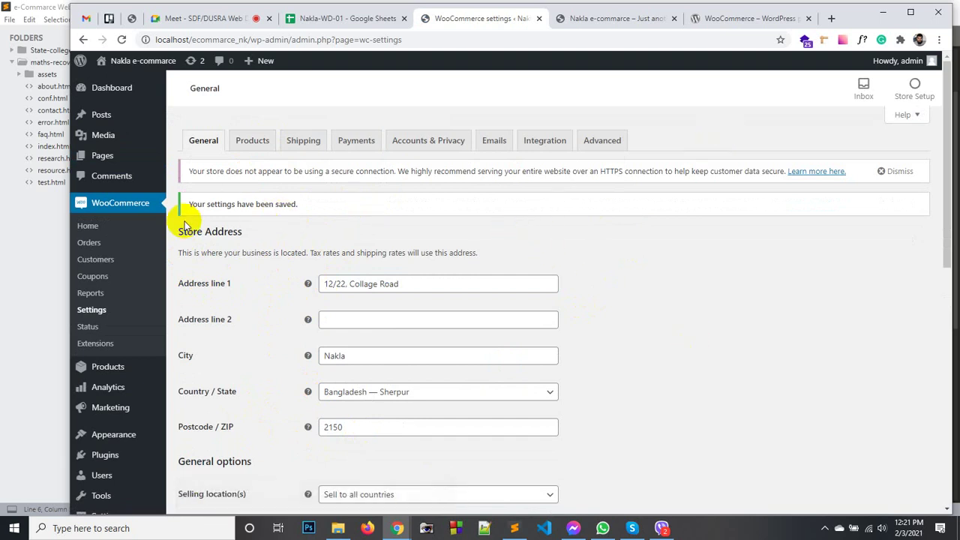
{"action": "mouse_move", "coordinate": [189, 204]}
{"action": "left_mouse_down"}
{"action": "mouse_move", "coordinate": [290, 199]}
{"action": "mouse_move", "coordinate": [184, 204]}
{"action": "left_mouse_up"}
{"action": "left_click", "coordinate": [298, 205]}
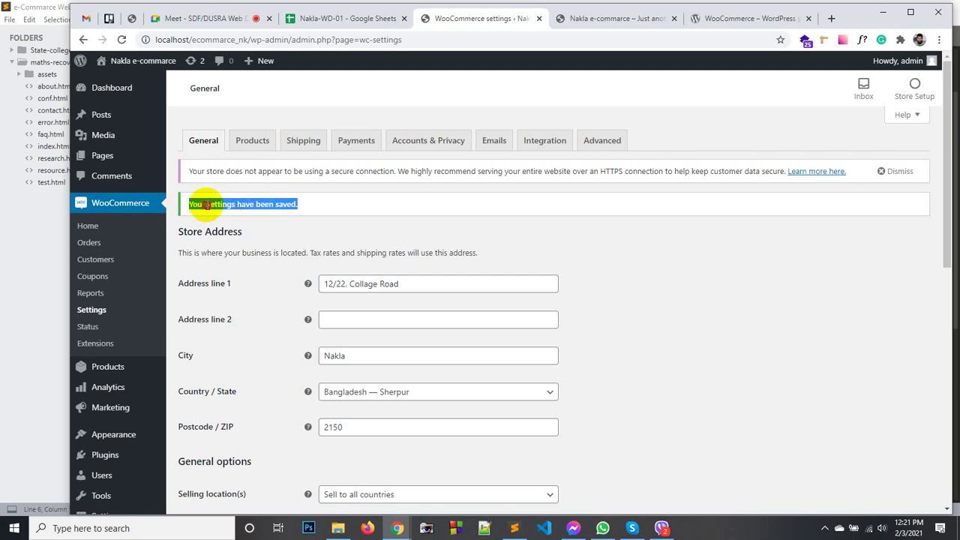
{"action": "left_click", "coordinate": [205, 204]}
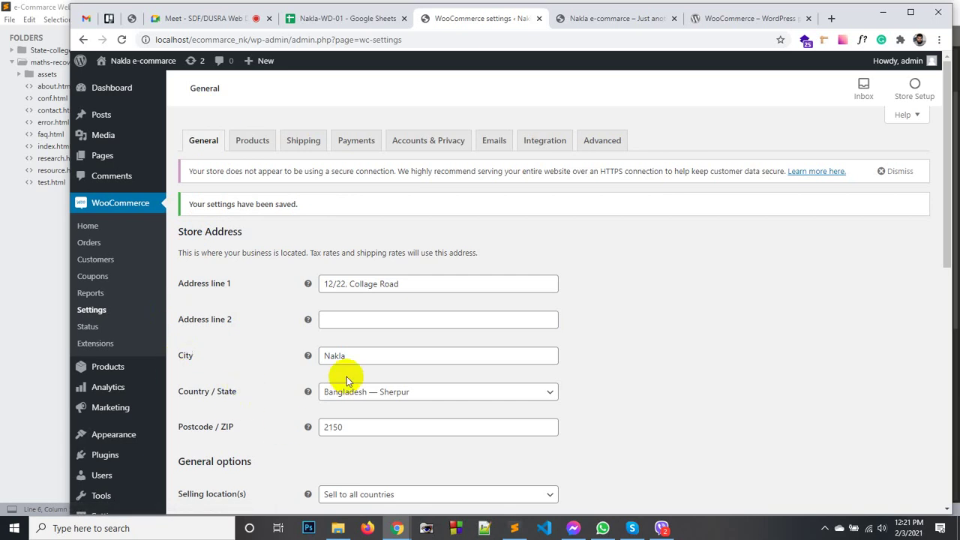
{"action": "scroll", "coordinate": [346, 380], "scroll_direction": "down", "scroll_amount": 10}
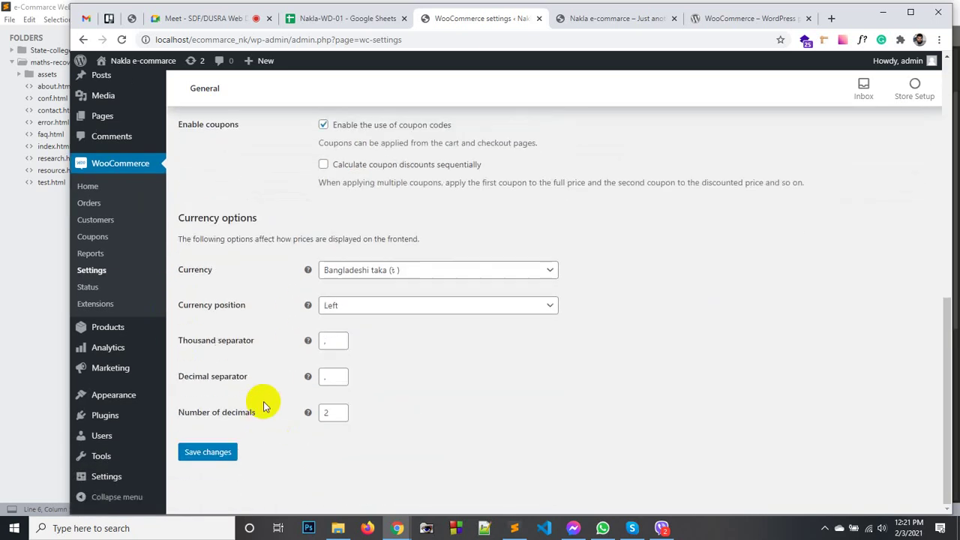
{"action": "scroll", "coordinate": [264, 404], "scroll_direction": "up", "scroll_amount": 10}
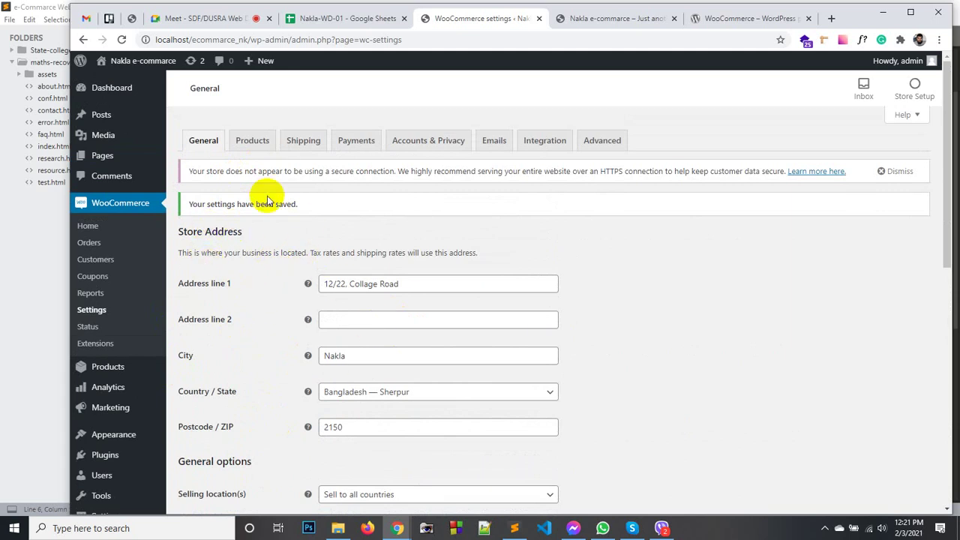
Glance at the Products settings tab, then go to Products > All Products.
{"action": "left_click", "coordinate": [255, 143]}
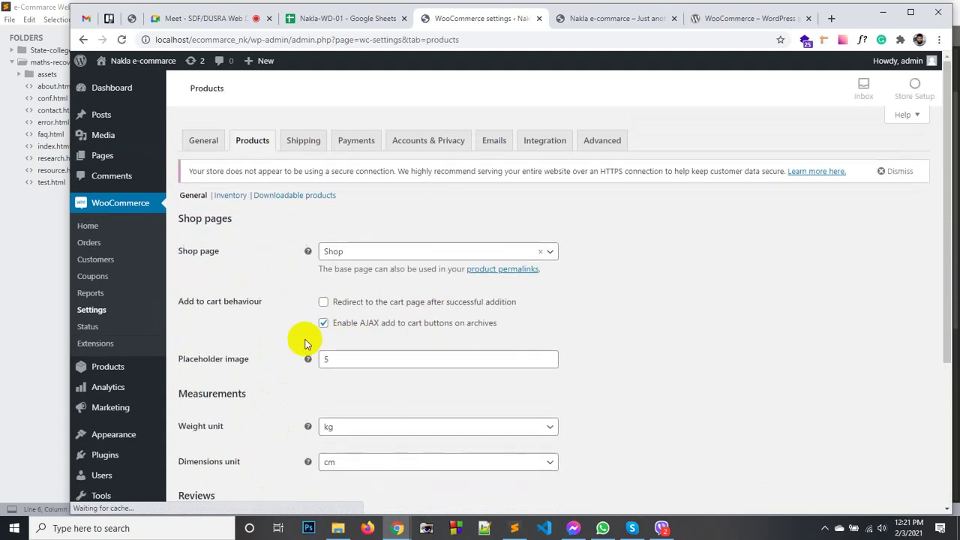
{"action": "scroll", "coordinate": [247, 332], "scroll_direction": "down", "scroll_amount": 2}
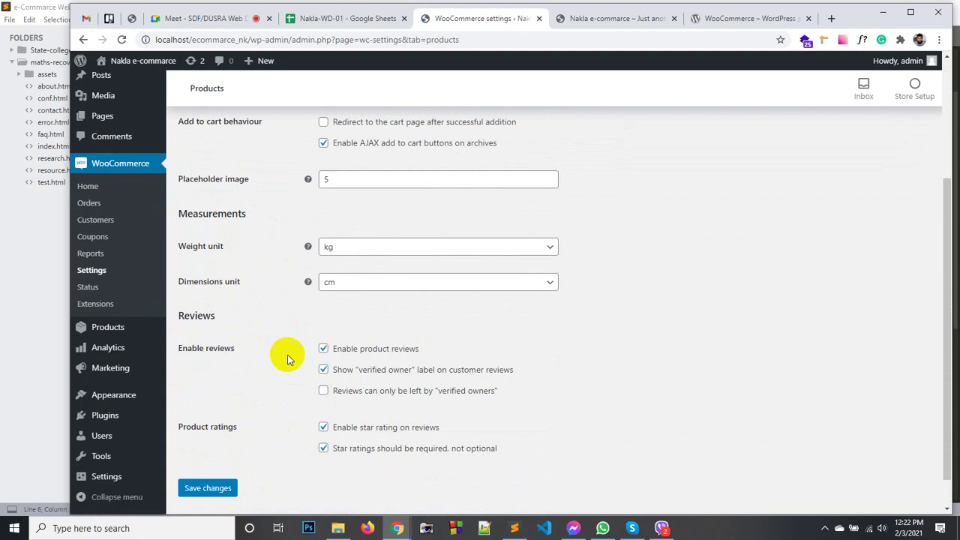
{"action": "scroll", "coordinate": [287, 360], "scroll_direction": "down", "scroll_amount": 1}
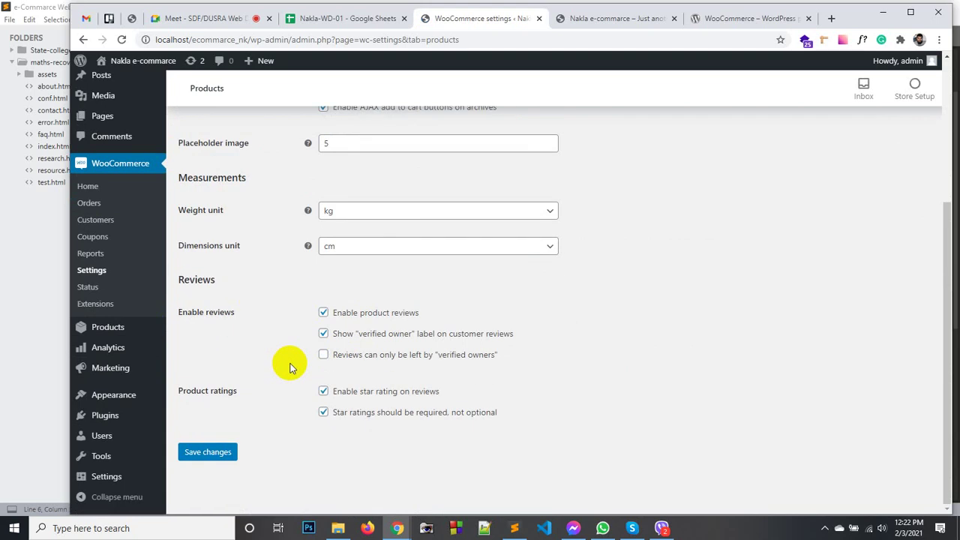
{"action": "scroll", "coordinate": [332, 368], "scroll_direction": "up", "scroll_amount": 3}
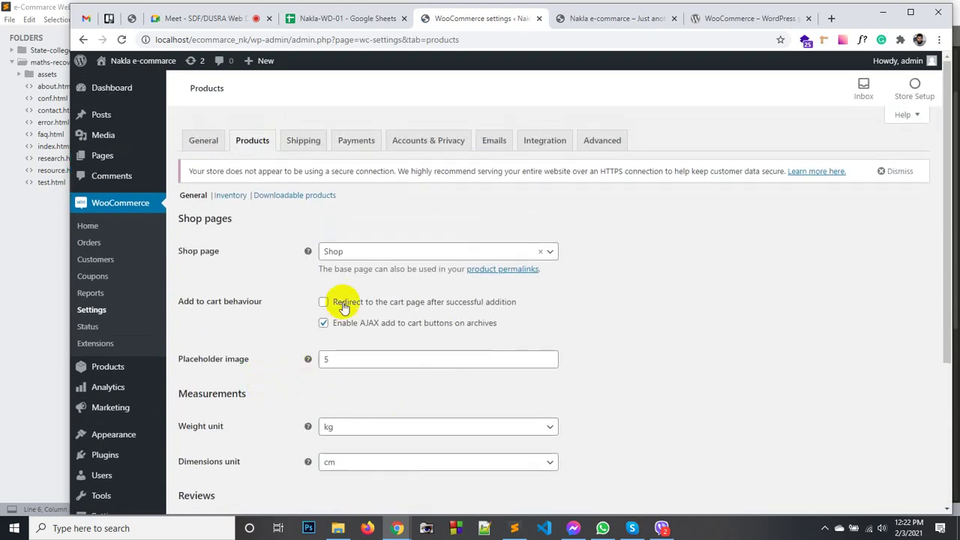
{"action": "left_click", "coordinate": [85, 373]}
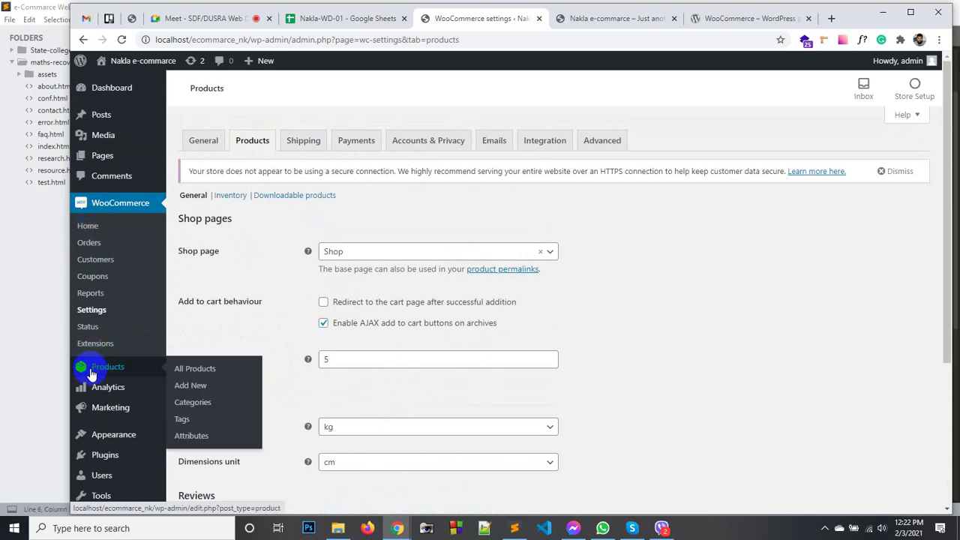
{"action": "left_click", "coordinate": [184, 371]}
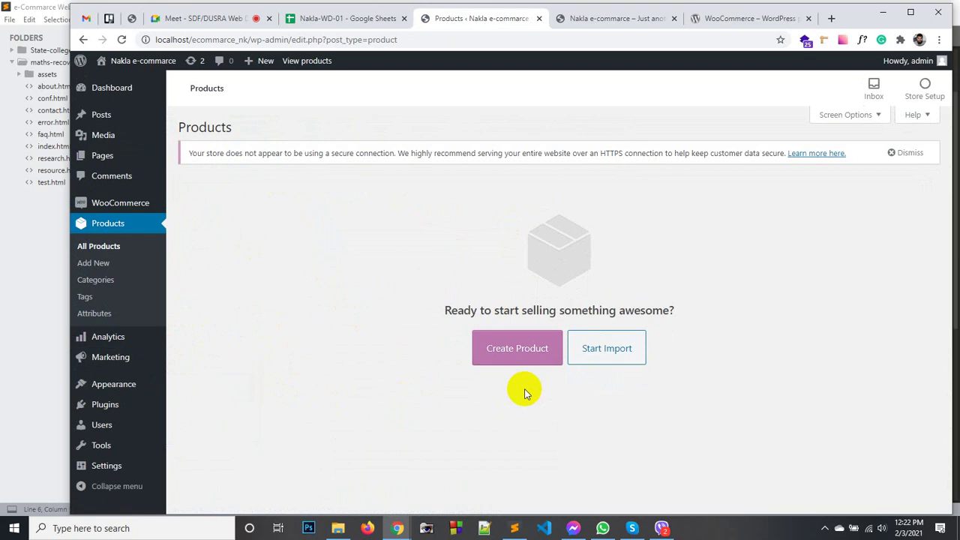
Create a new product and dismiss the product name tour tip.
{"action": "left_click", "coordinate": [532, 345]}
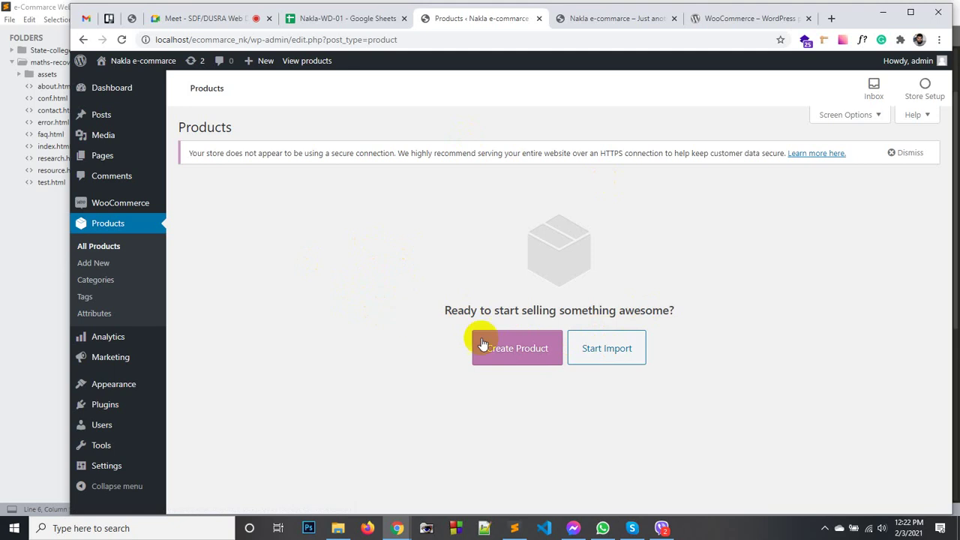
{"action": "left_click", "coordinate": [502, 355]}
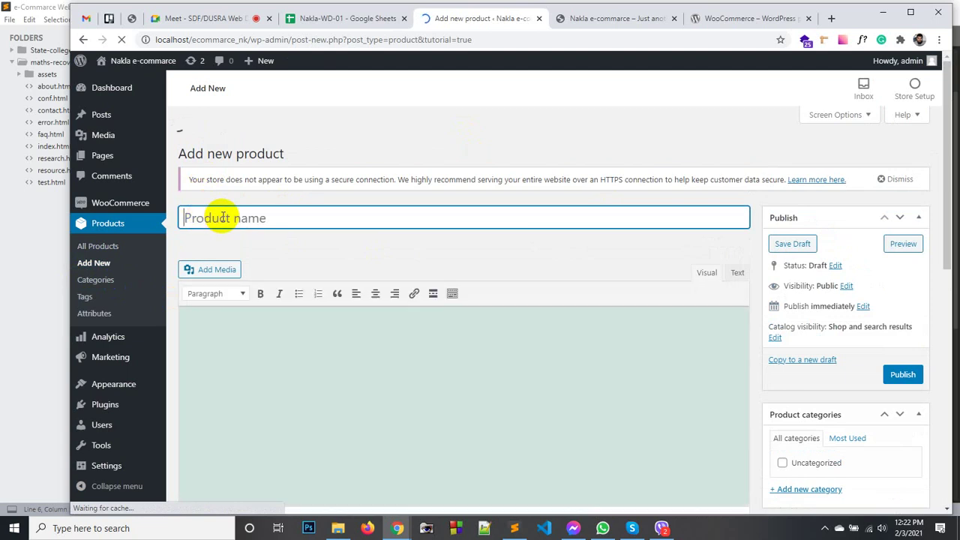
{"action": "scroll", "coordinate": [396, 242], "scroll_direction": "down", "scroll_amount": 3}
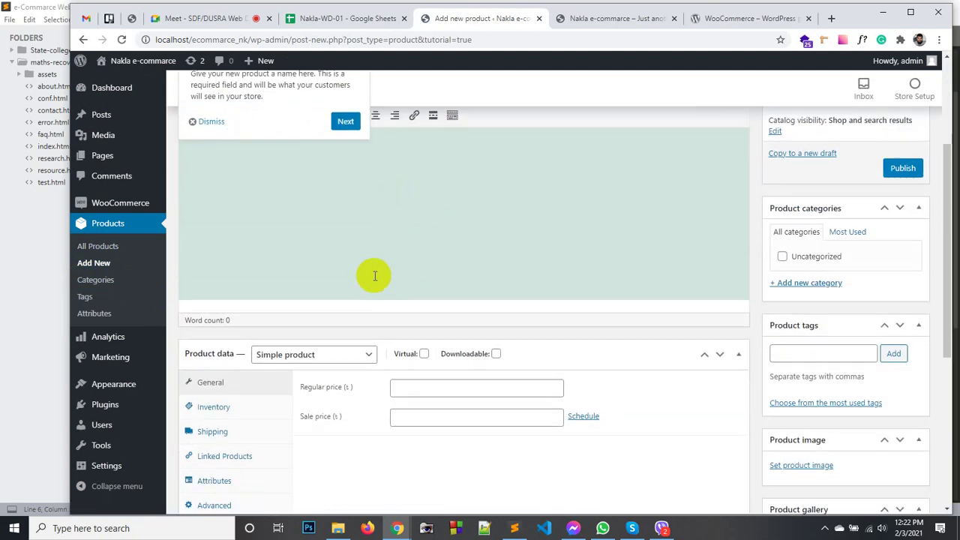
{"action": "left_click", "coordinate": [214, 122]}
{"action": "scroll", "coordinate": [330, 270], "scroll_direction": "up", "scroll_amount": 3}
{"action": "left_click", "coordinate": [327, 318]}
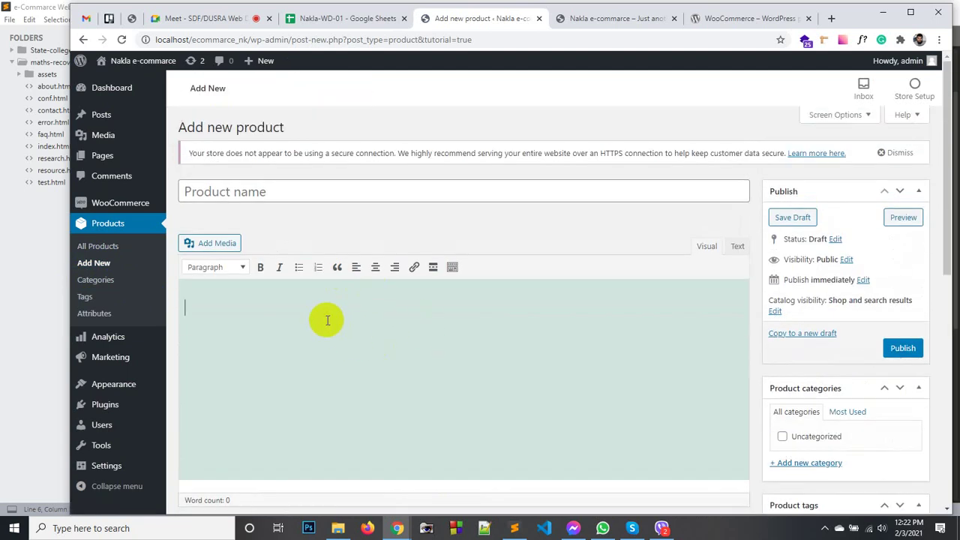
{"action": "scroll", "coordinate": [523, 330], "scroll_direction": "down", "scroll_amount": 2}
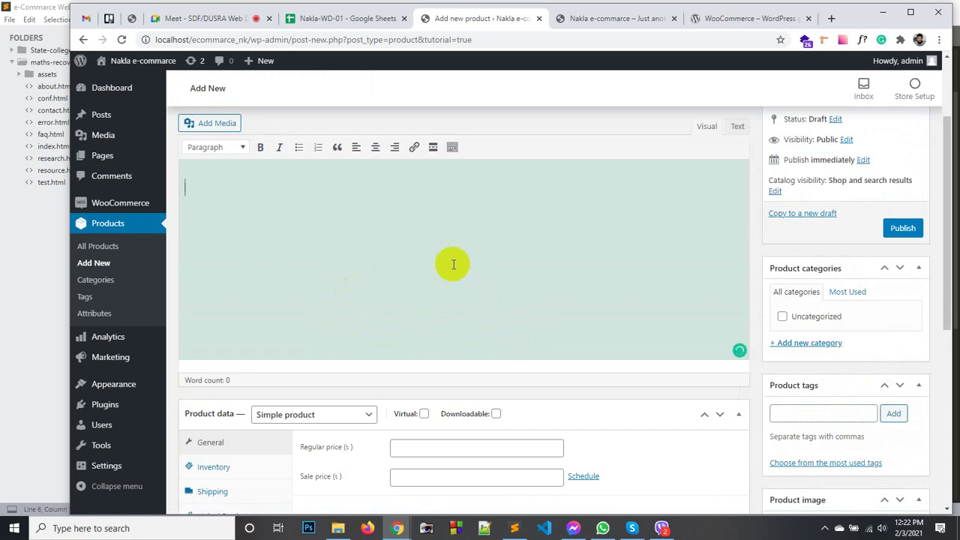
{"action": "left_click", "coordinate": [392, 233]}
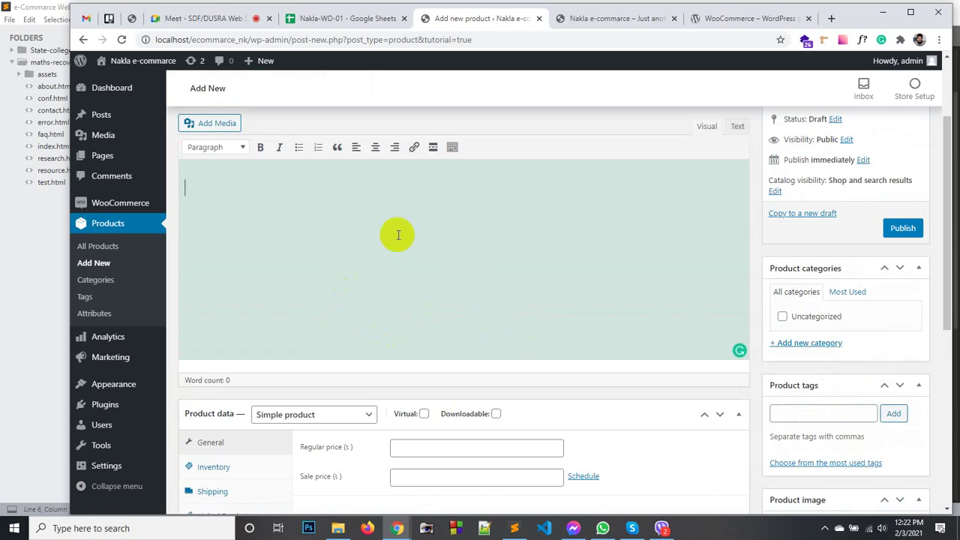
{"action": "scroll", "coordinate": [405, 257], "scroll_direction": "down", "scroll_amount": 3}
{"action": "scroll", "coordinate": [405, 263], "scroll_direction": "up", "scroll_amount": 3}
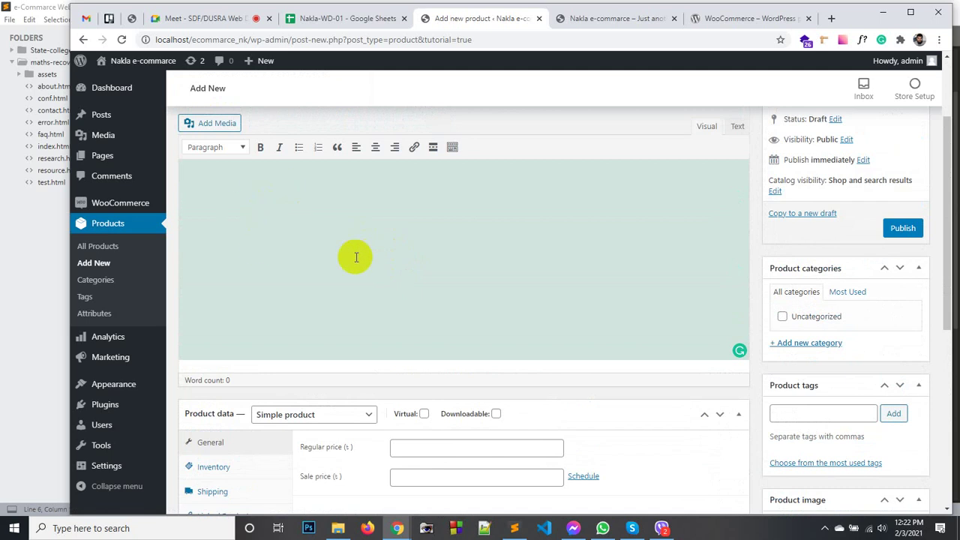
{"action": "scroll", "coordinate": [341, 242], "scroll_direction": "down", "scroll_amount": 2}
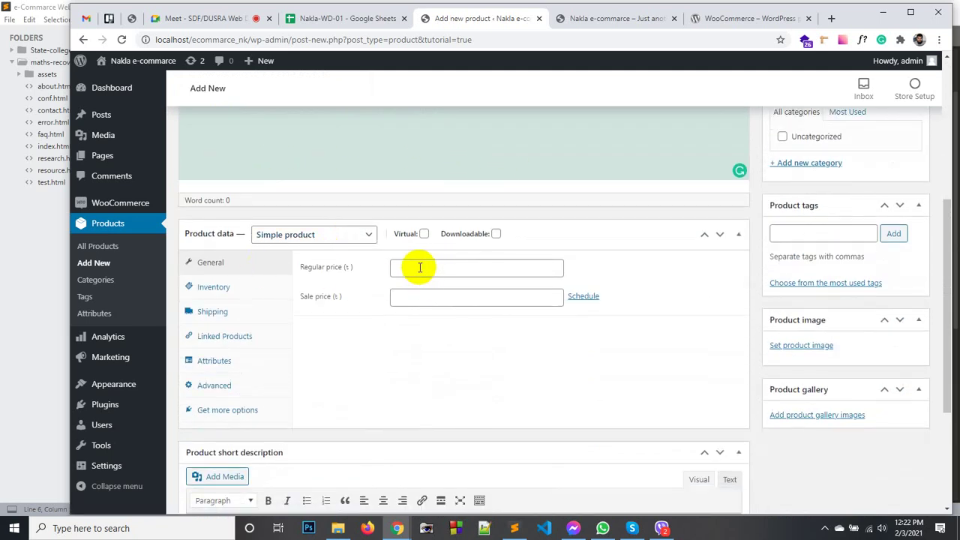
Inspect the regular and sale price fields, then show the Inventory settings.
{"action": "left_click", "coordinate": [433, 261]}
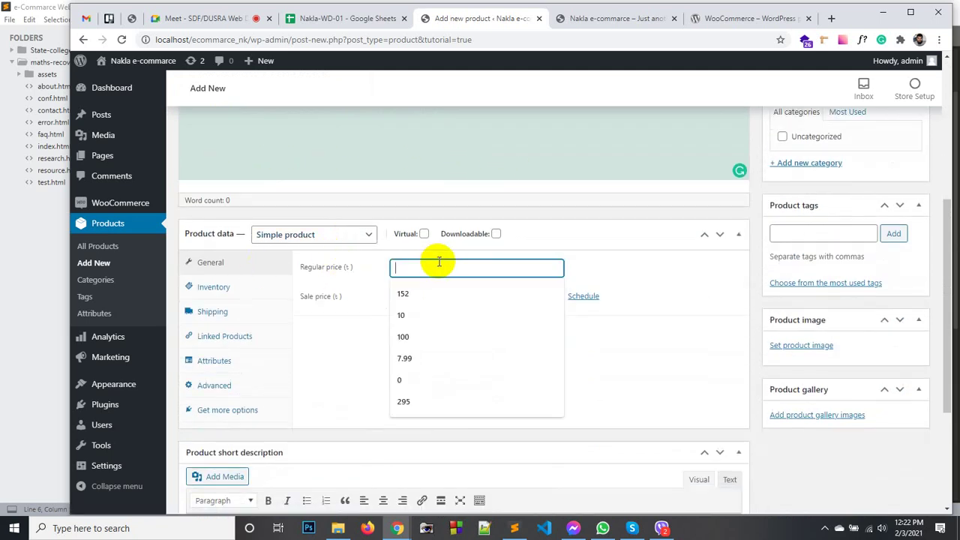
{"action": "left_click", "coordinate": [612, 264]}
{"action": "left_click", "coordinate": [402, 301]}
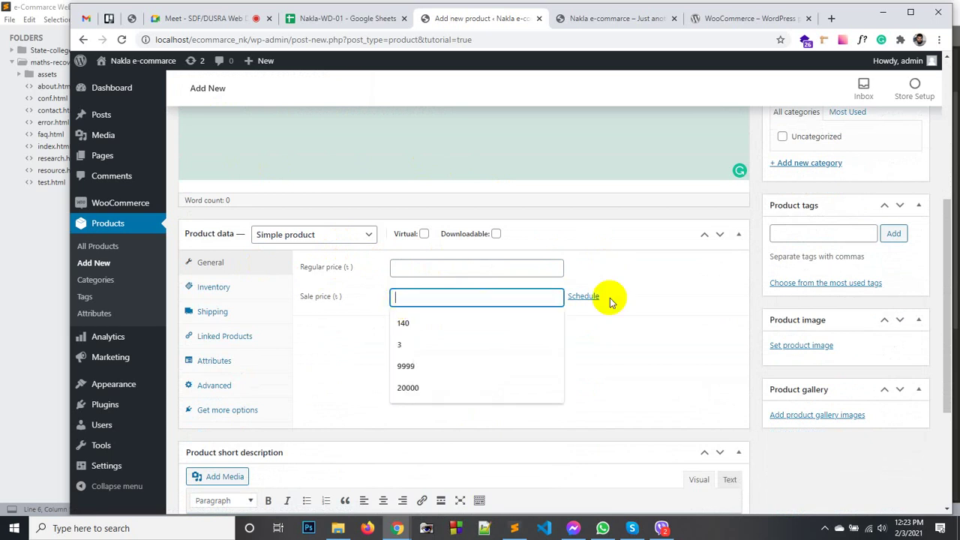
{"action": "left_click", "coordinate": [655, 295]}
{"action": "left_click", "coordinate": [426, 270]}
{"action": "left_click", "coordinate": [618, 280]}
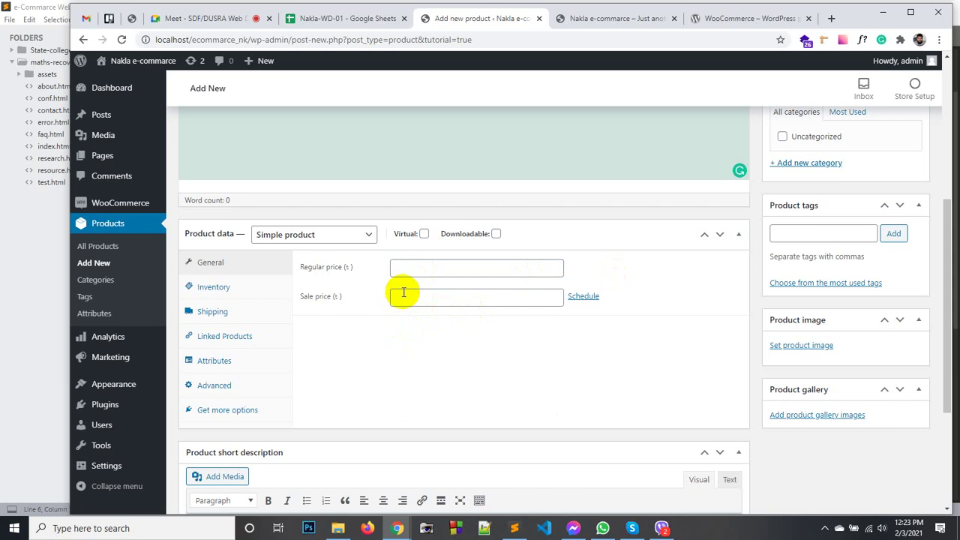
{"action": "left_click", "coordinate": [401, 263]}
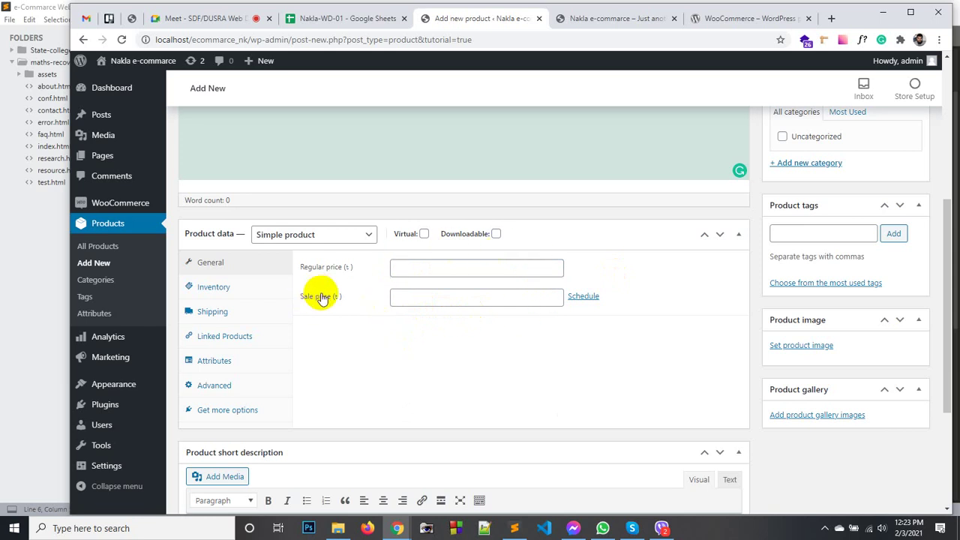
{"action": "left_click", "coordinate": [231, 291]}
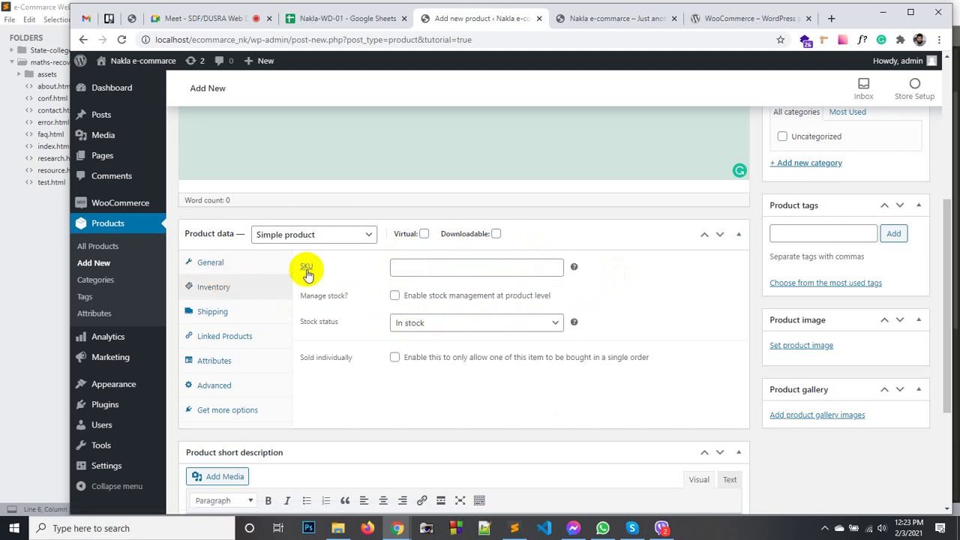
Enable Manage stock with quantity 50, disable it again, and show the Shipping settings.
{"action": "left_click", "coordinate": [405, 268]}
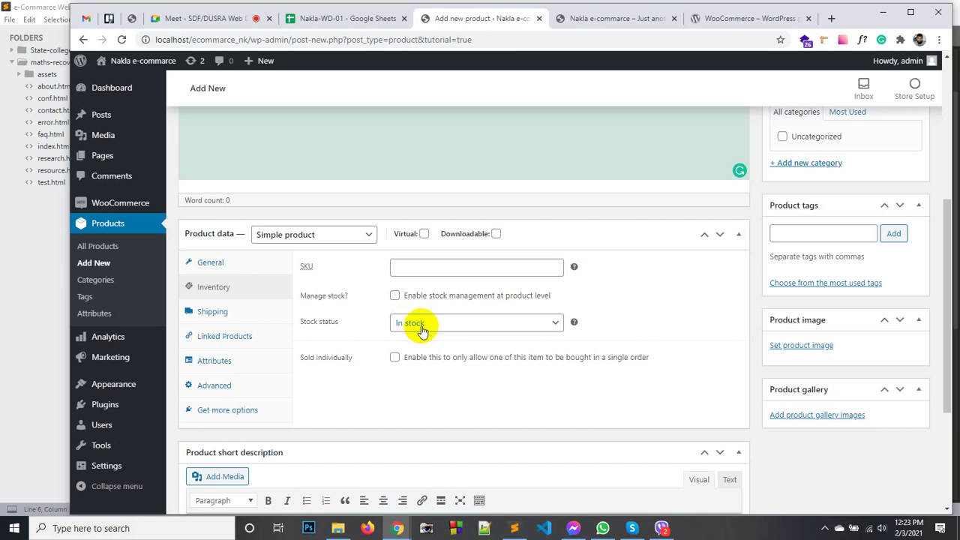
{"action": "left_click", "coordinate": [395, 297]}
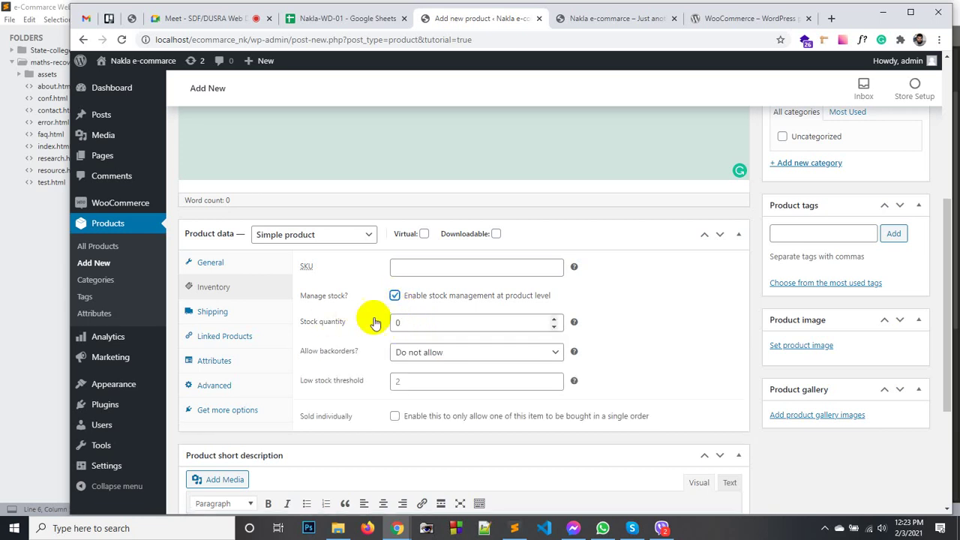
{"action": "left_click", "coordinate": [417, 322]}
{"action": "left_click", "coordinate": [349, 315]}
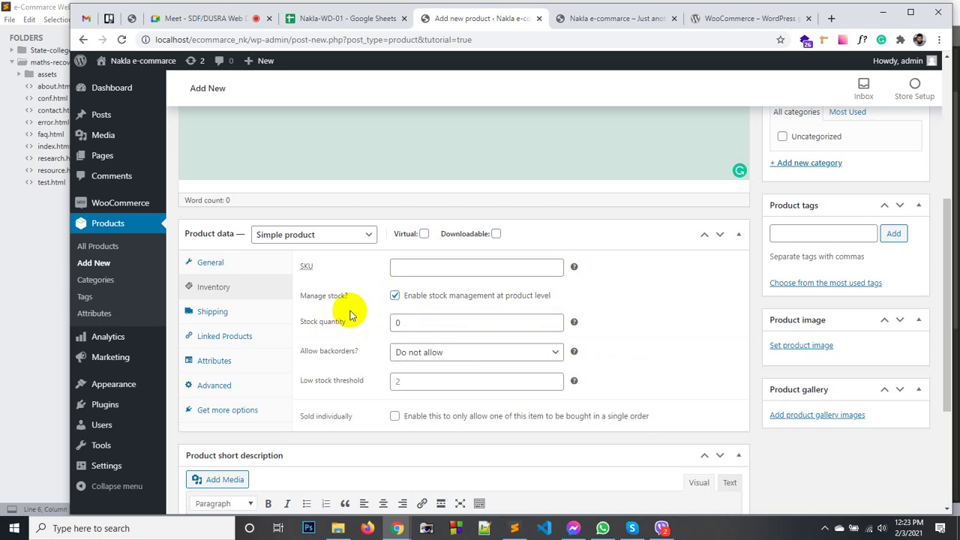
{"action": "left_click", "coordinate": [404, 323]}
{"action": "left_click_drag", "start_coordinate": [405, 323], "coordinate": [376, 329]}
{"action": "type", "text": "50"}
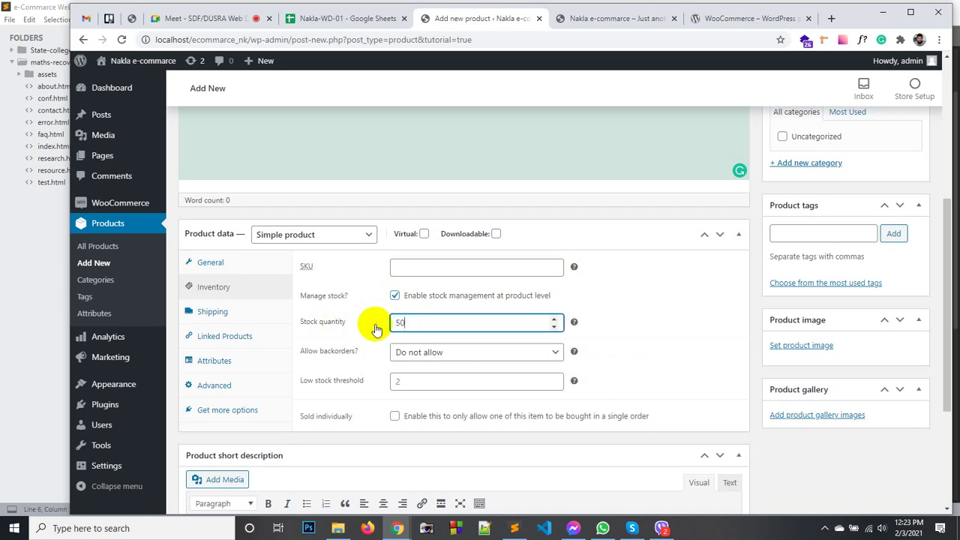
{"action": "left_click", "coordinate": [656, 319]}
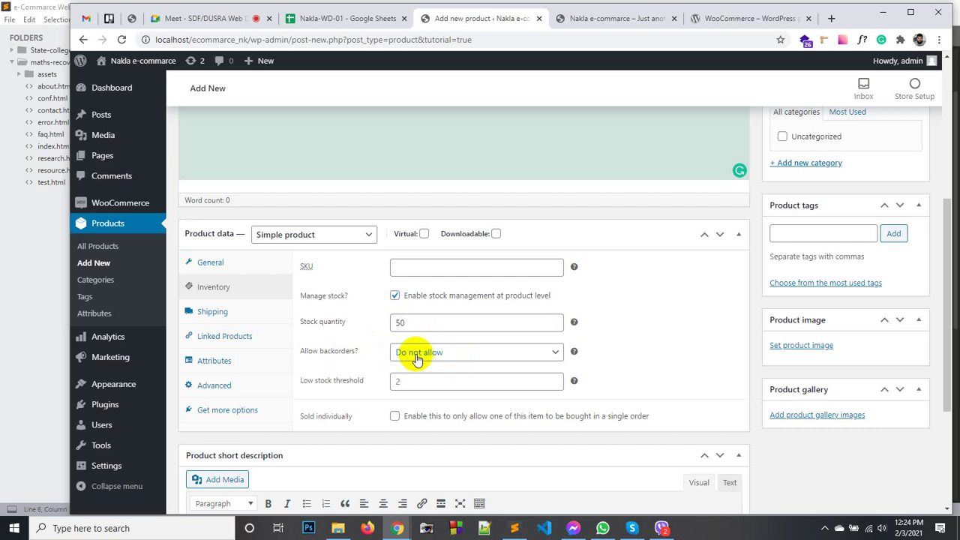
{"action": "double_click", "coordinate": [398, 322]}
{"action": "left_click", "coordinate": [394, 296]}
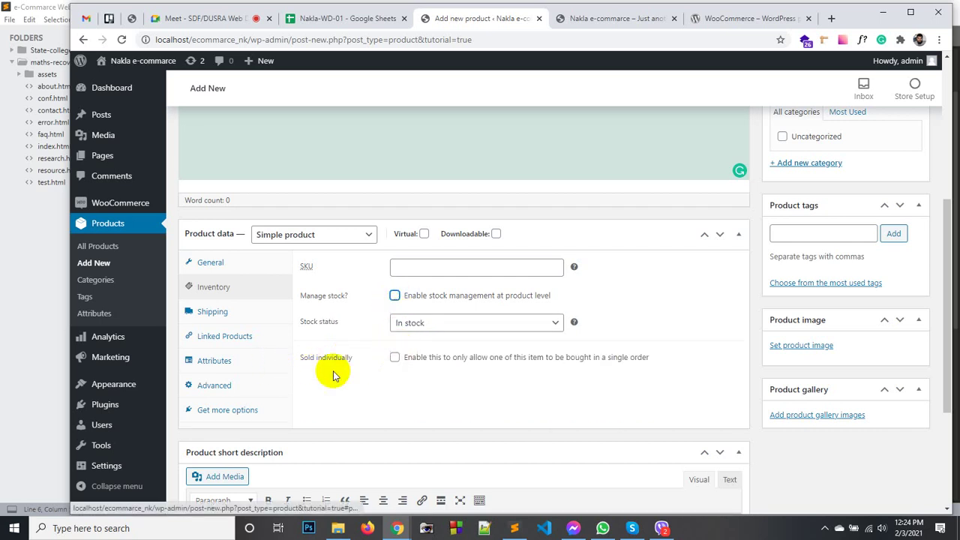
{"action": "left_click", "coordinate": [214, 314]}
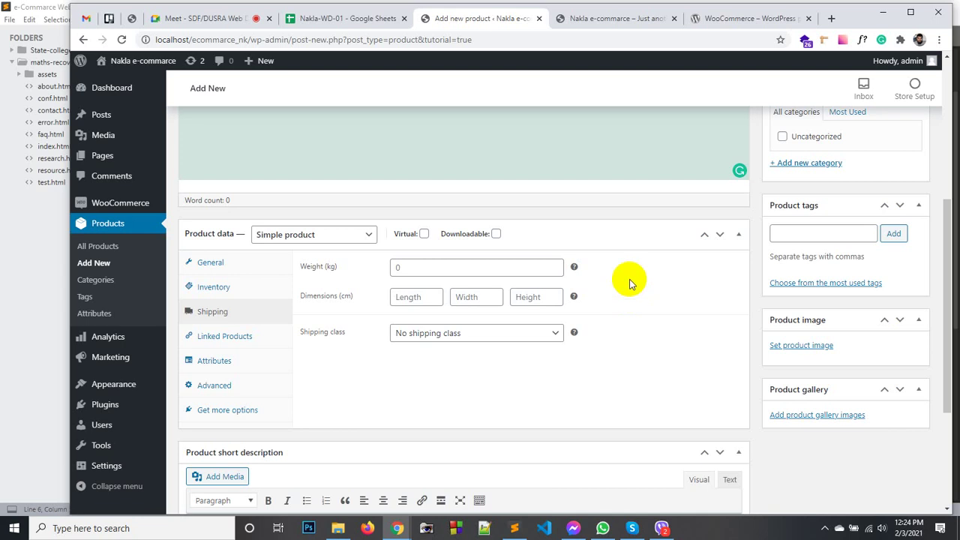
Check the Shipping class choices and Linked Products, then view the empty Attributes panel.
{"action": "left_click", "coordinate": [553, 333]}
{"action": "left_click", "coordinate": [559, 335]}
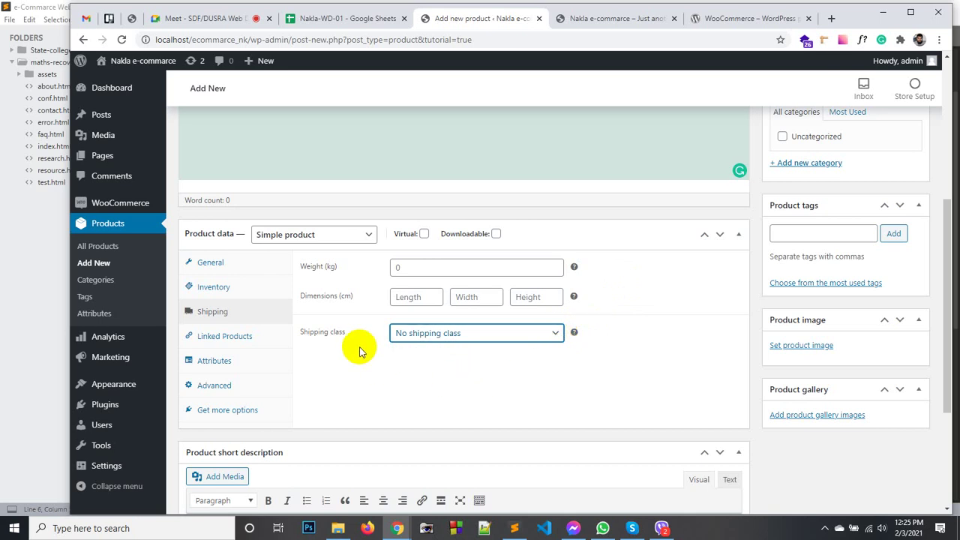
{"action": "left_click", "coordinate": [224, 337]}
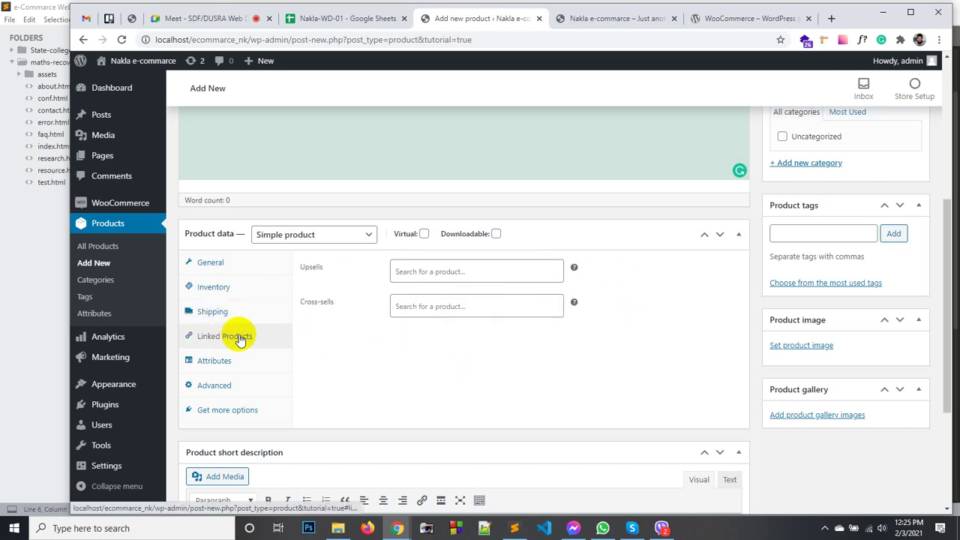
{"action": "left_click", "coordinate": [225, 371]}
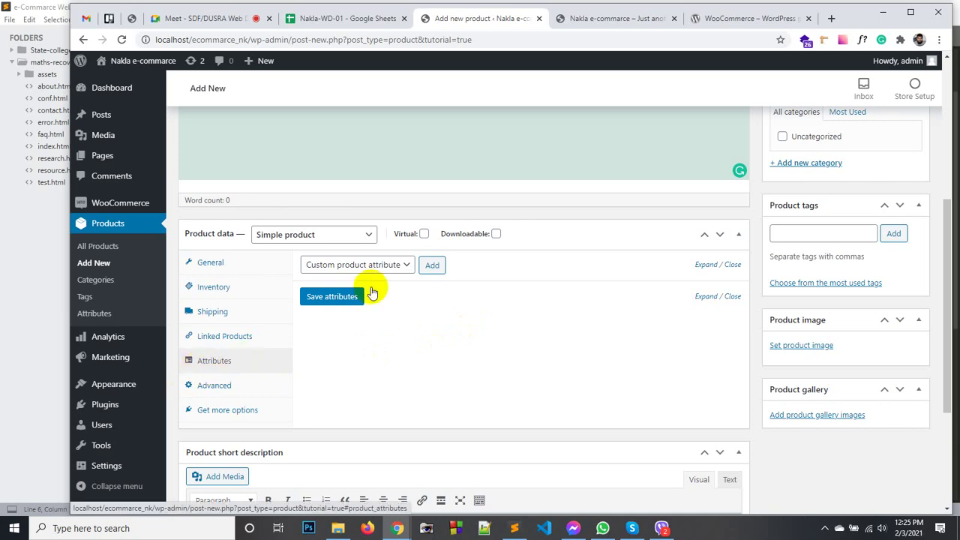
Check the product type list, leaving it on Simple product, and click into the short description.
{"action": "left_click", "coordinate": [285, 238]}
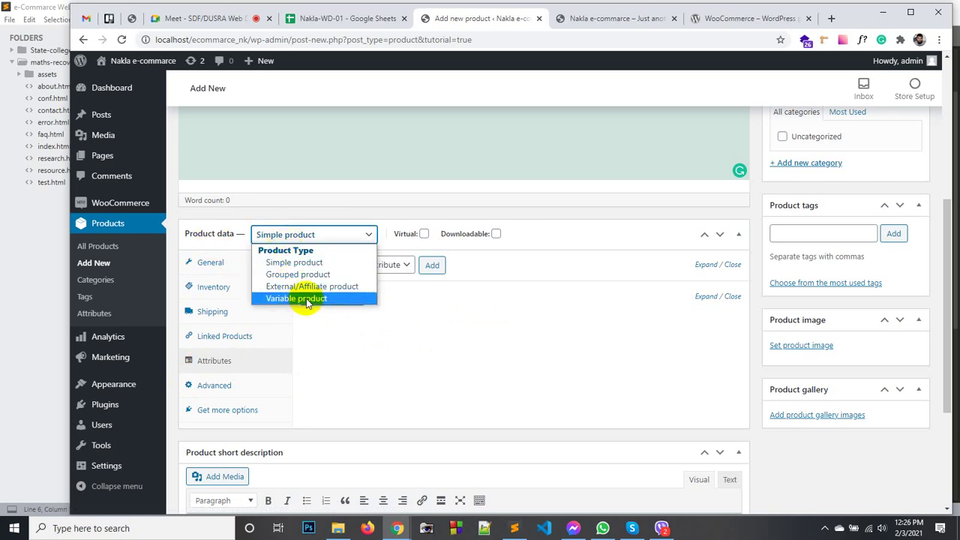
{"action": "left_click", "coordinate": [413, 303]}
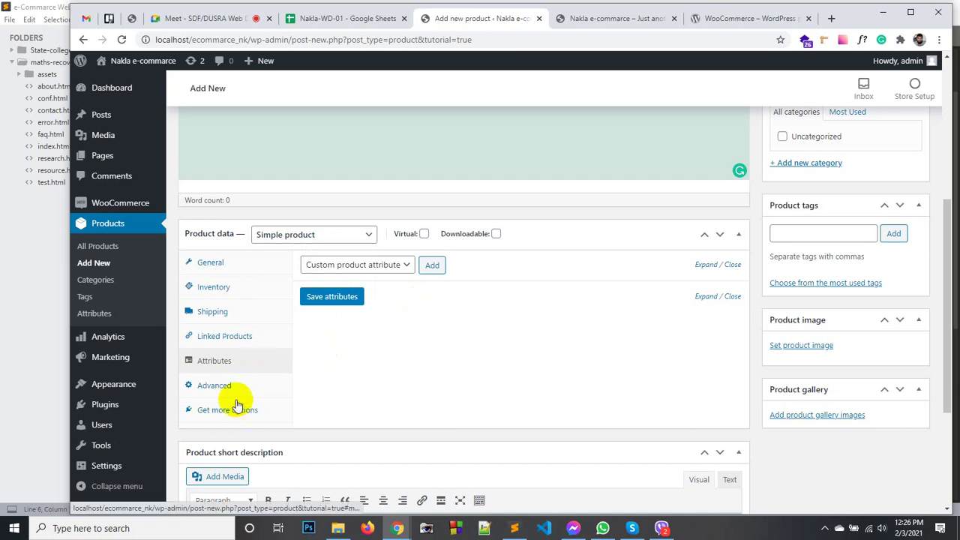
{"action": "scroll", "coordinate": [431, 347], "scroll_direction": "down", "scroll_amount": 1}
{"action": "scroll", "coordinate": [431, 347], "scroll_direction": "down", "scroll_amount": 3}
{"action": "left_click", "coordinate": [306, 370]}
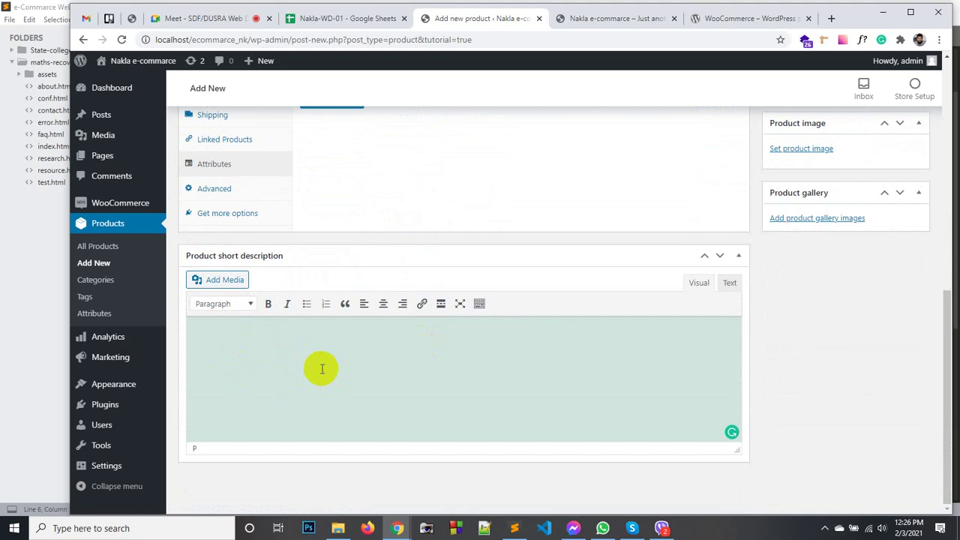
Scroll through the new product form, then return to Products > All Products.
{"action": "scroll", "coordinate": [903, 378], "scroll_direction": "up", "scroll_amount": 3}
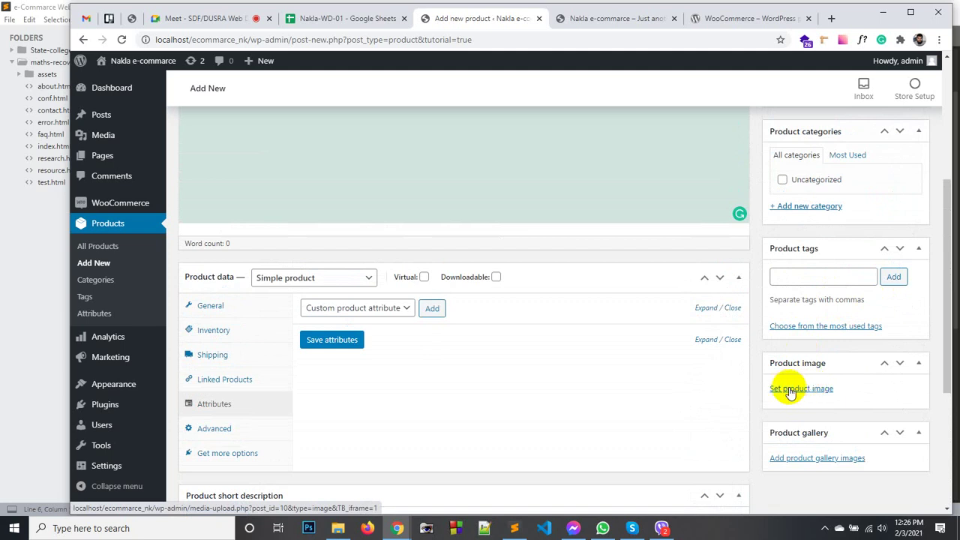
{"action": "scroll", "coordinate": [806, 394], "scroll_direction": "down", "scroll_amount": 2}
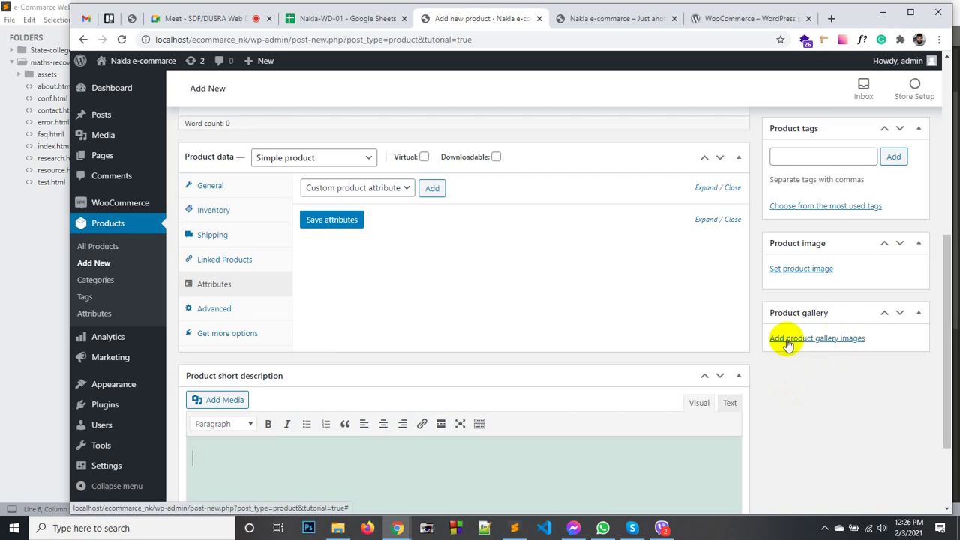
{"action": "scroll", "coordinate": [777, 355], "scroll_direction": "up", "scroll_amount": 6}
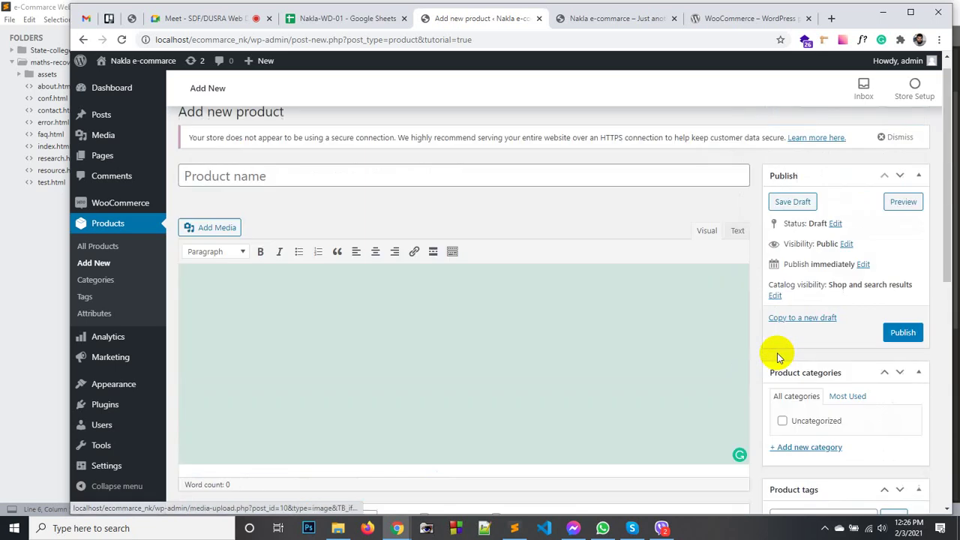
{"action": "scroll", "coordinate": [824, 344], "scroll_direction": "down", "scroll_amount": 3}
{"action": "scroll", "coordinate": [793, 328], "scroll_direction": "down", "scroll_amount": 2}
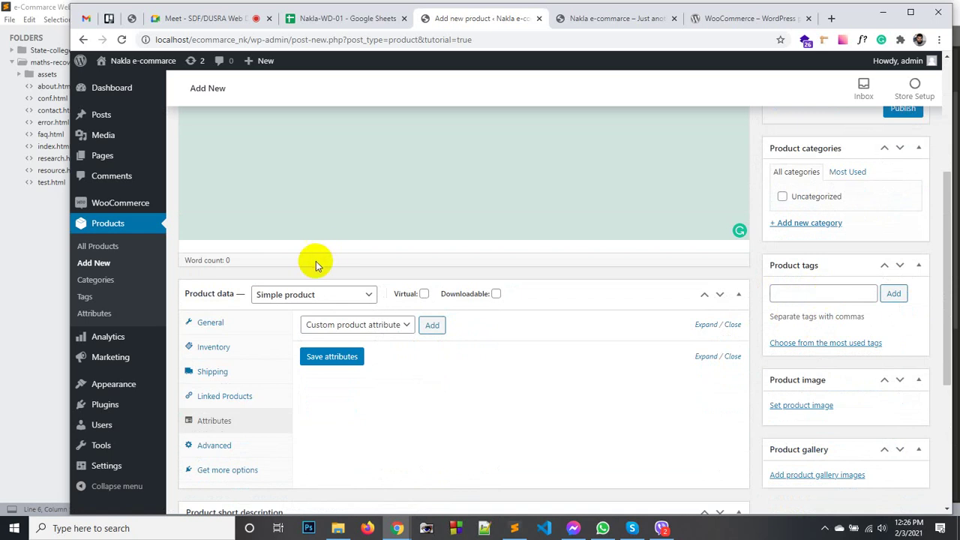
{"action": "scroll", "coordinate": [315, 262], "scroll_direction": "up", "scroll_amount": 2}
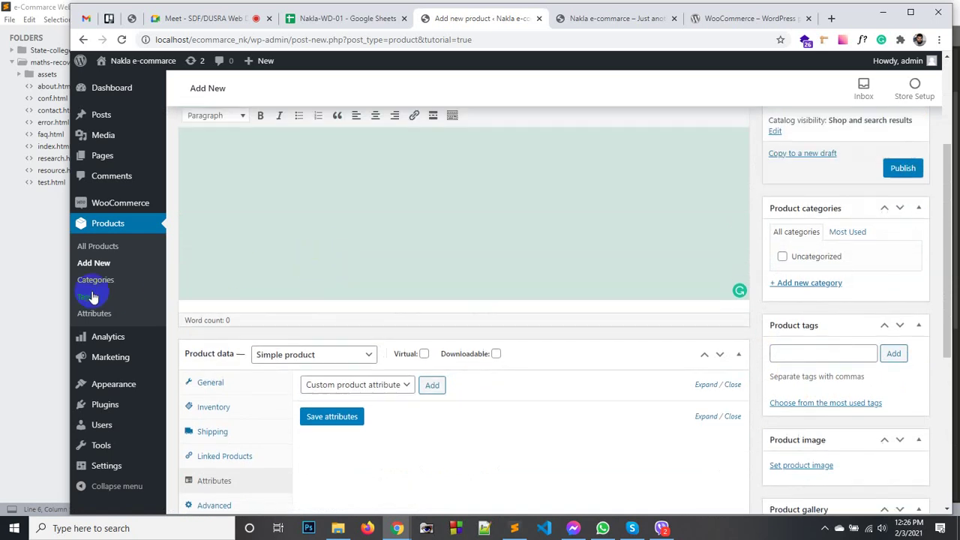
{"action": "left_click", "coordinate": [111, 248]}
Leave the unsaved product page and bring up File Explorer on the site's plugins folder.
{"action": "left_click", "coordinate": [570, 108]}
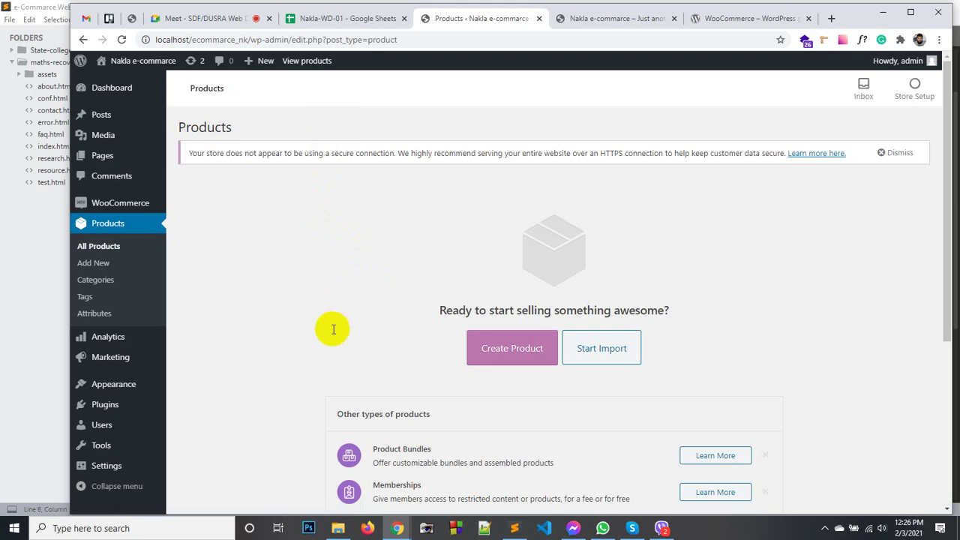
{"action": "left_click", "coordinate": [337, 528]}
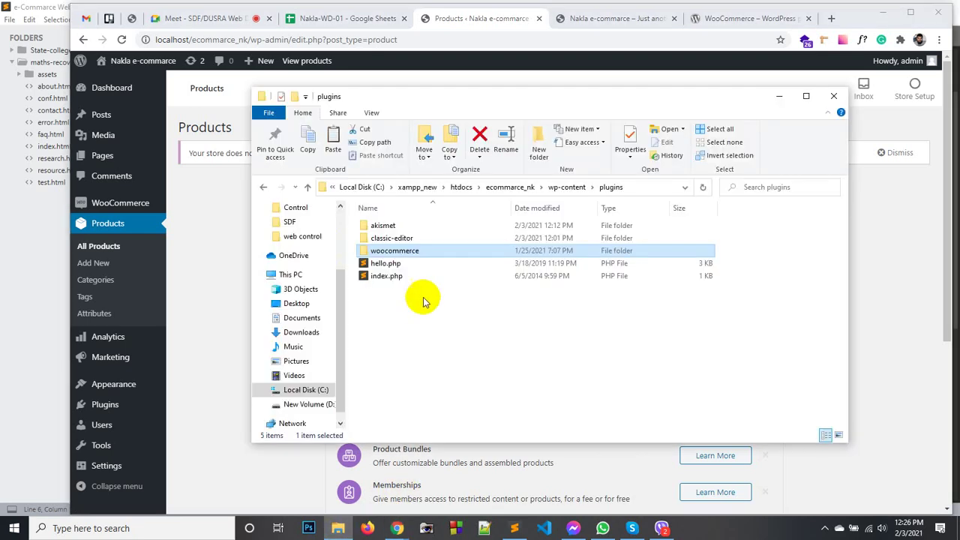
Browse into woocommerce > sample-data and select sample_products.csv.
{"action": "left_click", "coordinate": [486, 363]}
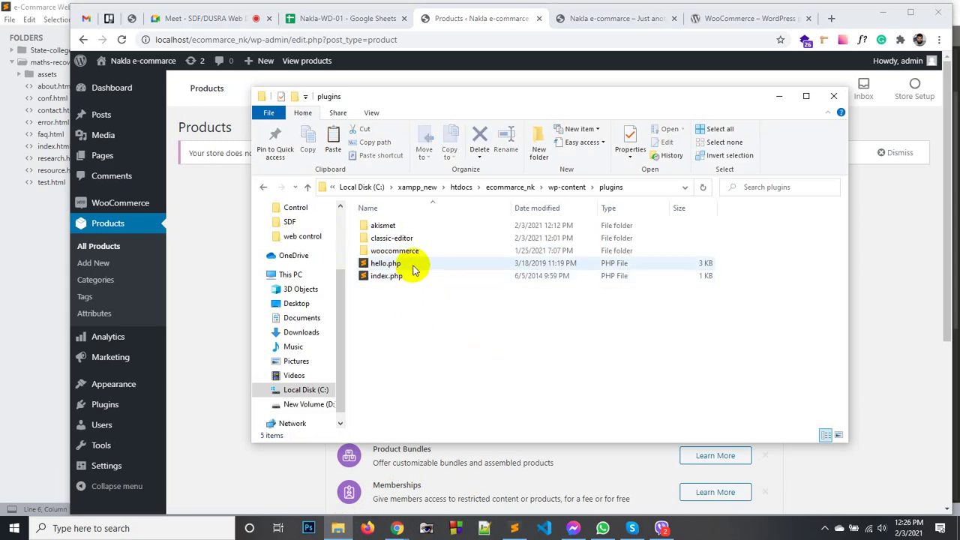
{"action": "double_click", "coordinate": [396, 252]}
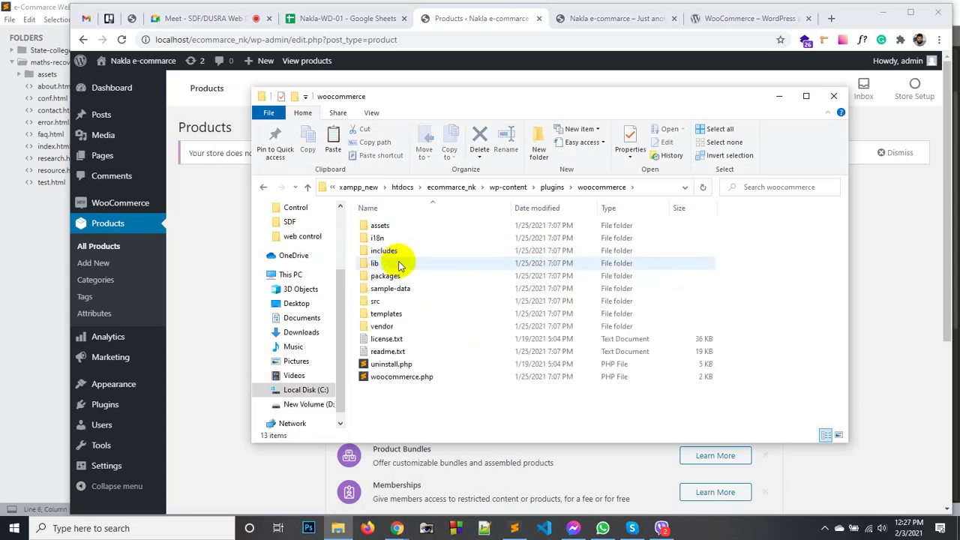
{"action": "left_click", "coordinate": [393, 293]}
{"action": "double_click", "coordinate": [392, 292]}
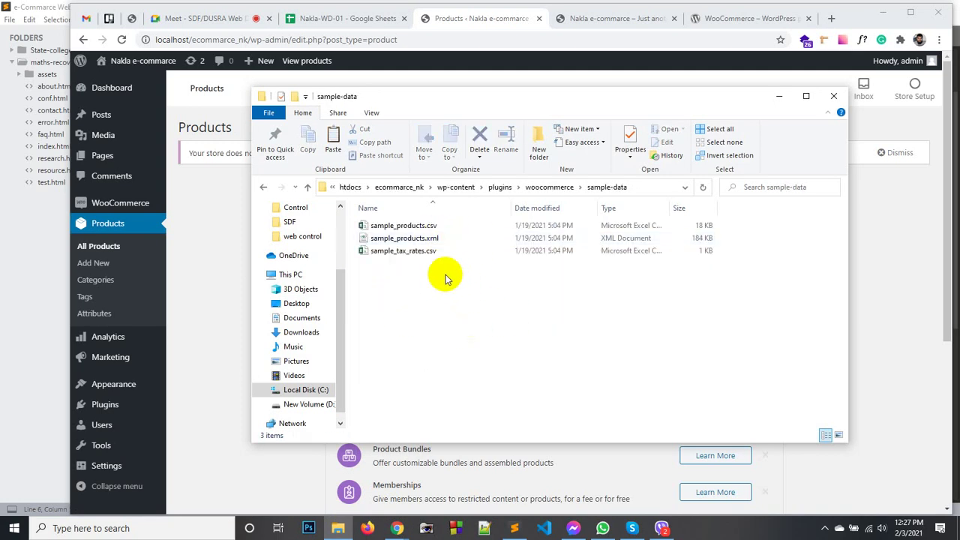
{"action": "left_click_drag", "start_coordinate": [487, 296], "coordinate": [410, 233]}
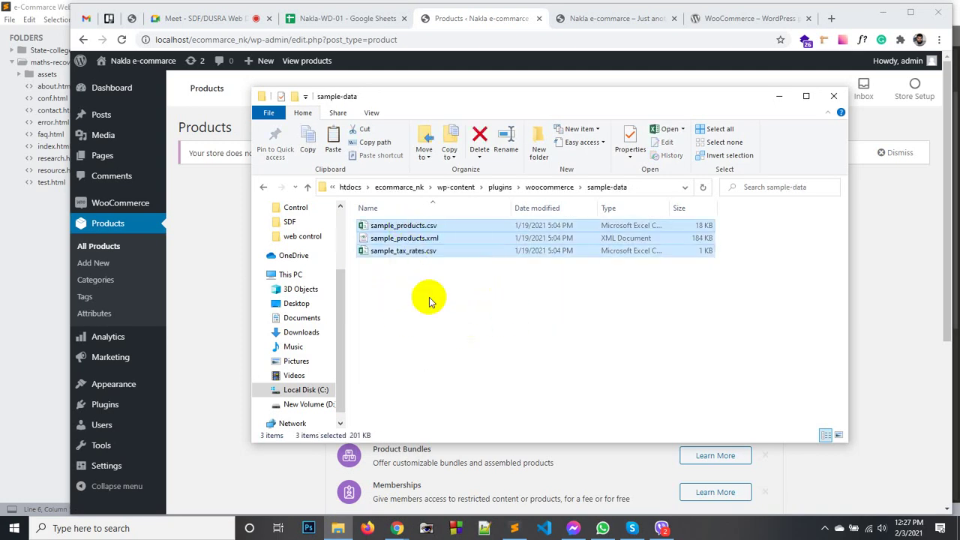
{"action": "left_click", "coordinate": [398, 228]}
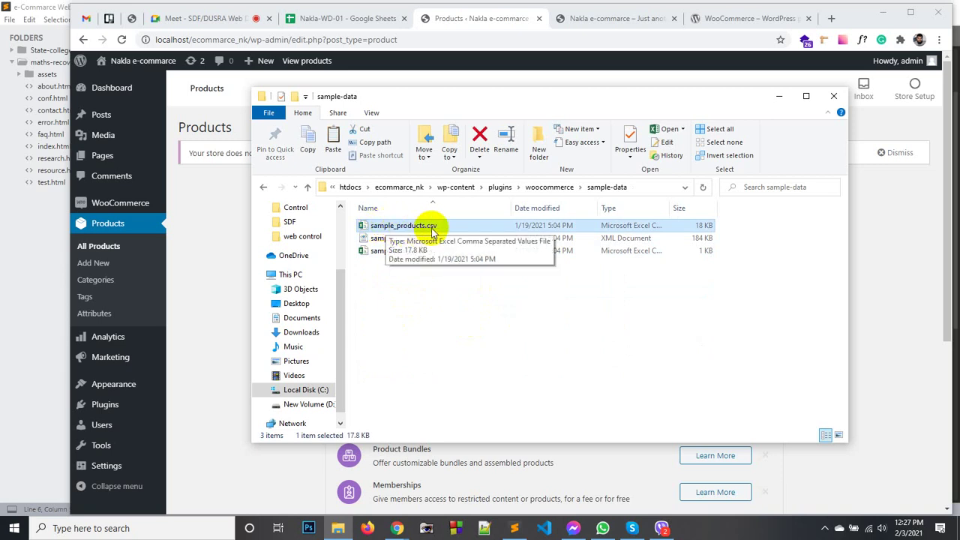
Navigate back through htdocs > ecommerce_nk > wp-content into the plugins folder.
{"action": "left_click", "coordinate": [397, 186]}
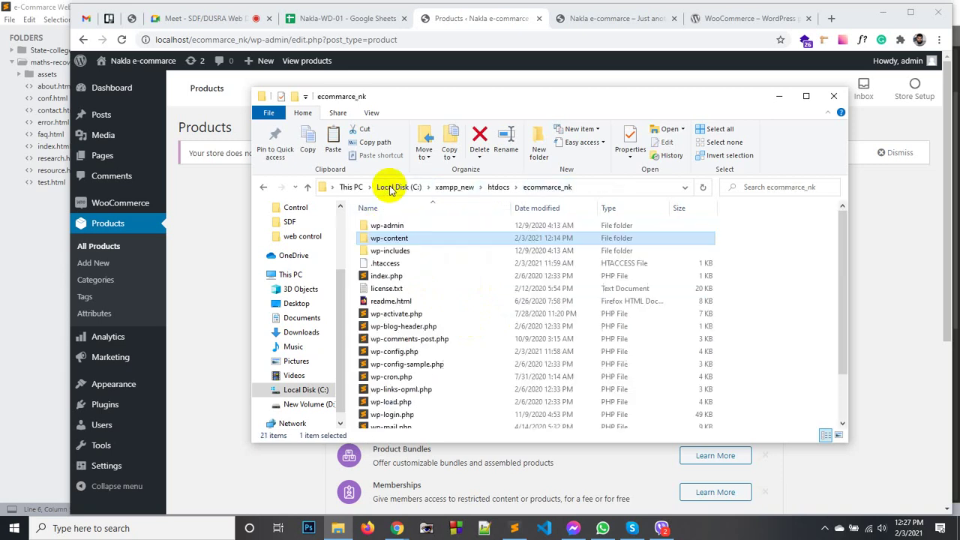
{"action": "left_click", "coordinate": [754, 287]}
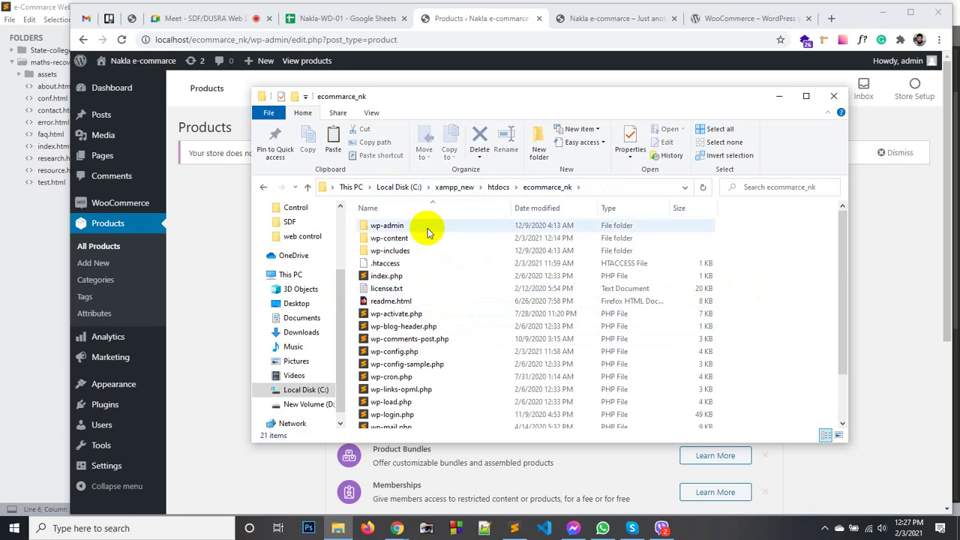
{"action": "left_click", "coordinate": [498, 186]}
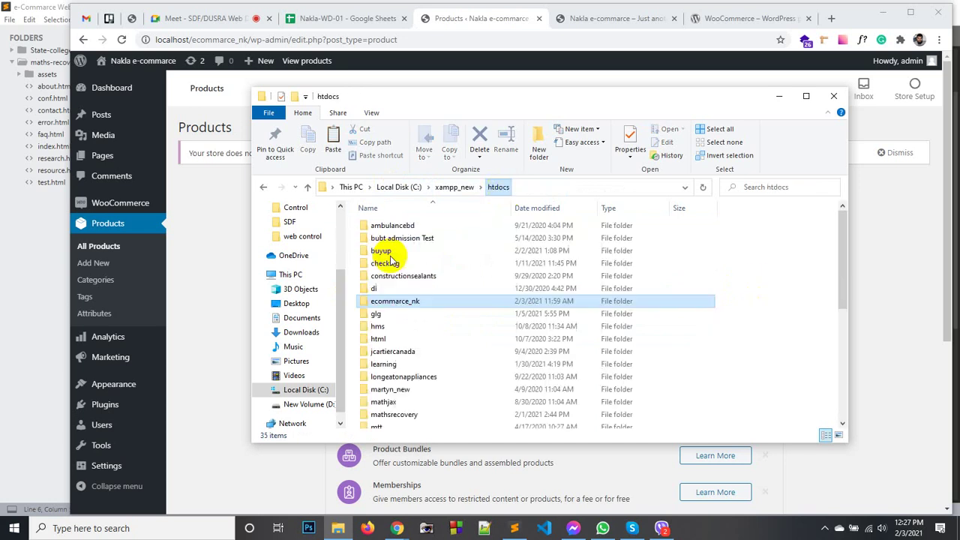
{"action": "double_click", "coordinate": [390, 301]}
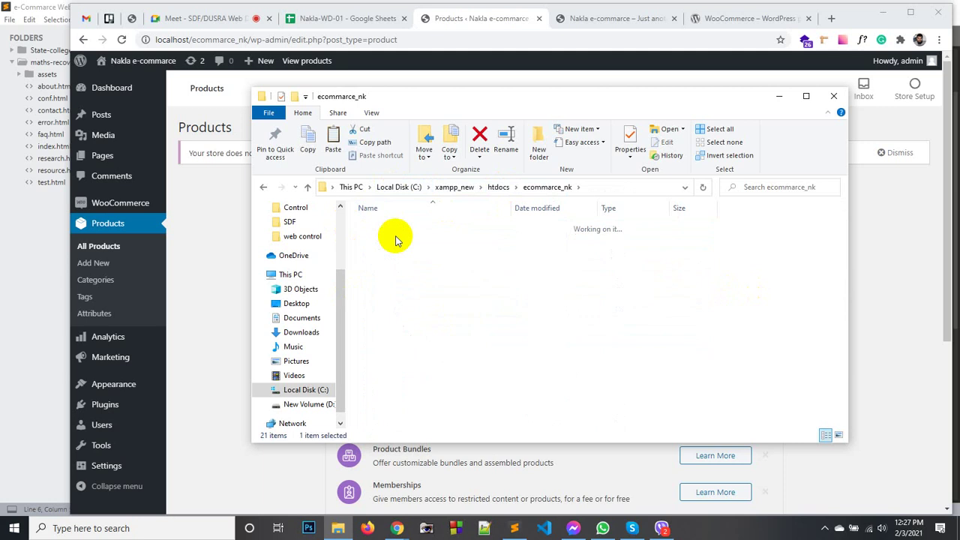
{"action": "double_click", "coordinate": [396, 240]}
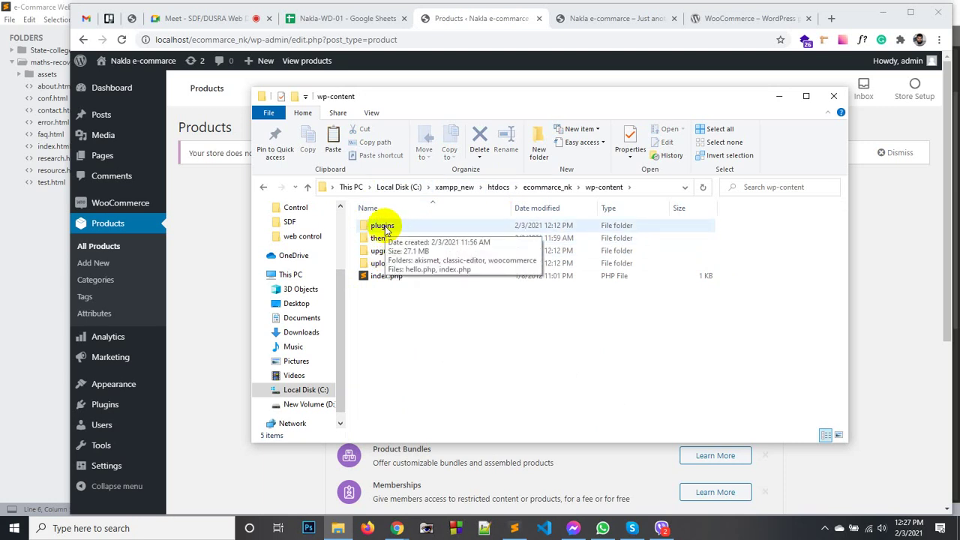
{"action": "double_click", "coordinate": [383, 228]}
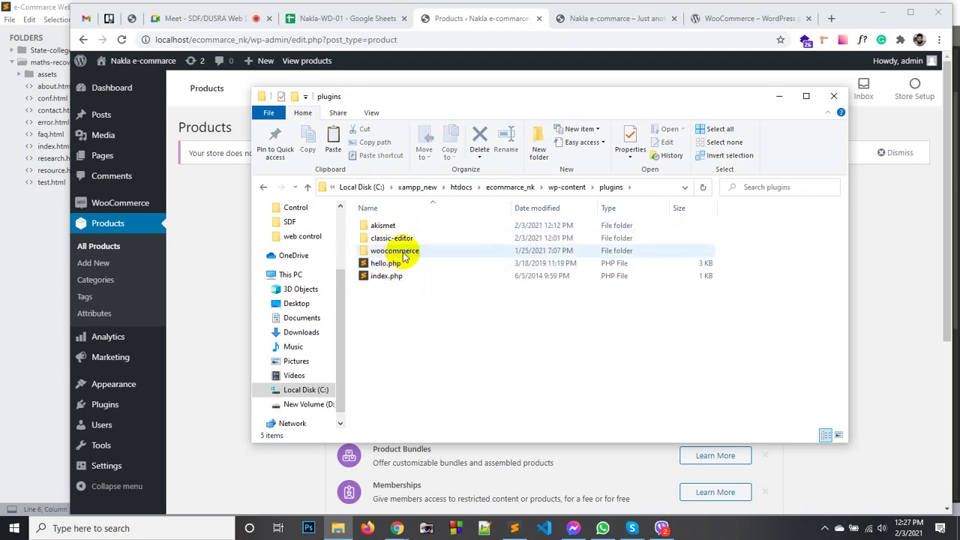
Open woocommerce > sample-data and copy sample_products.csv.
{"action": "left_click", "coordinate": [386, 250]}
{"action": "right_click", "coordinate": [401, 251]}
{"action": "left_click", "coordinate": [434, 169]}
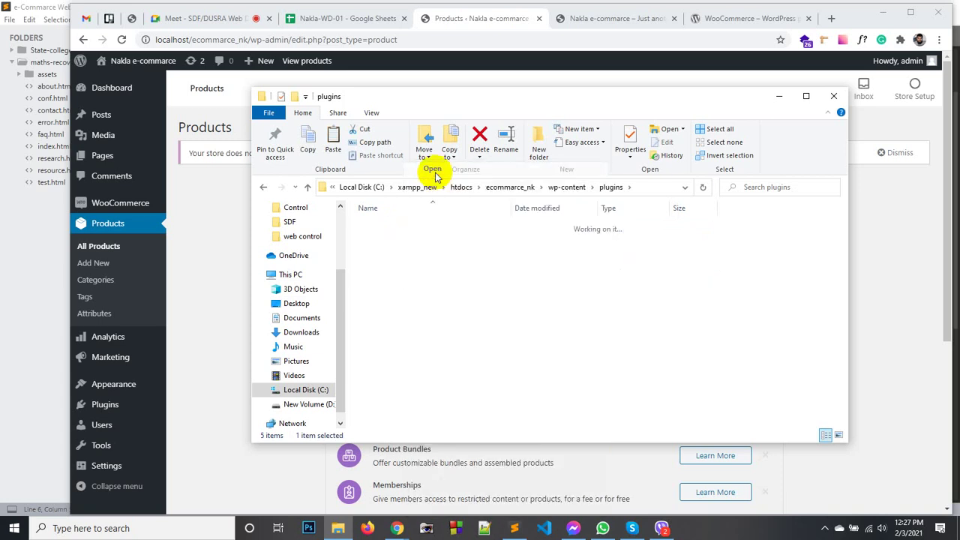
{"action": "left_click", "coordinate": [391, 290]}
{"action": "right_click", "coordinate": [391, 292]}
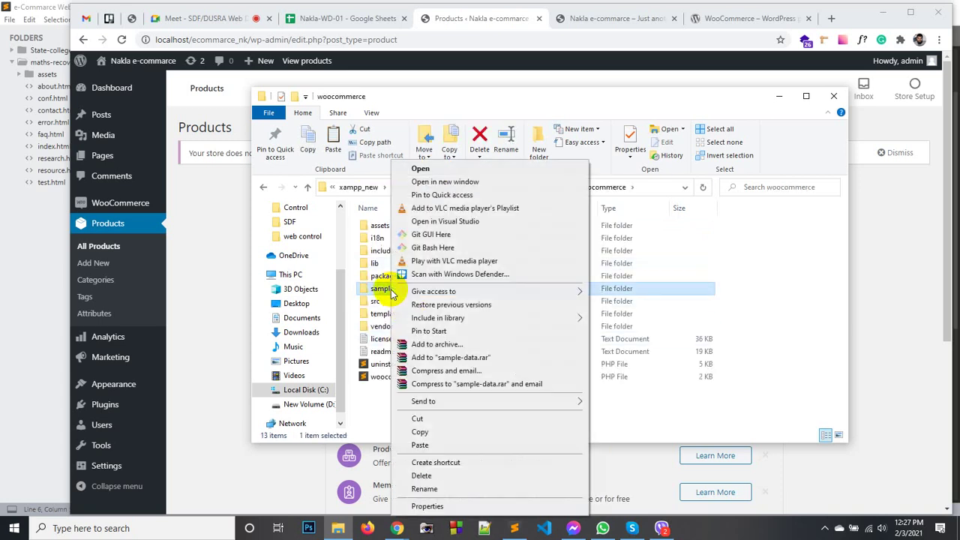
{"action": "left_click", "coordinate": [420, 170]}
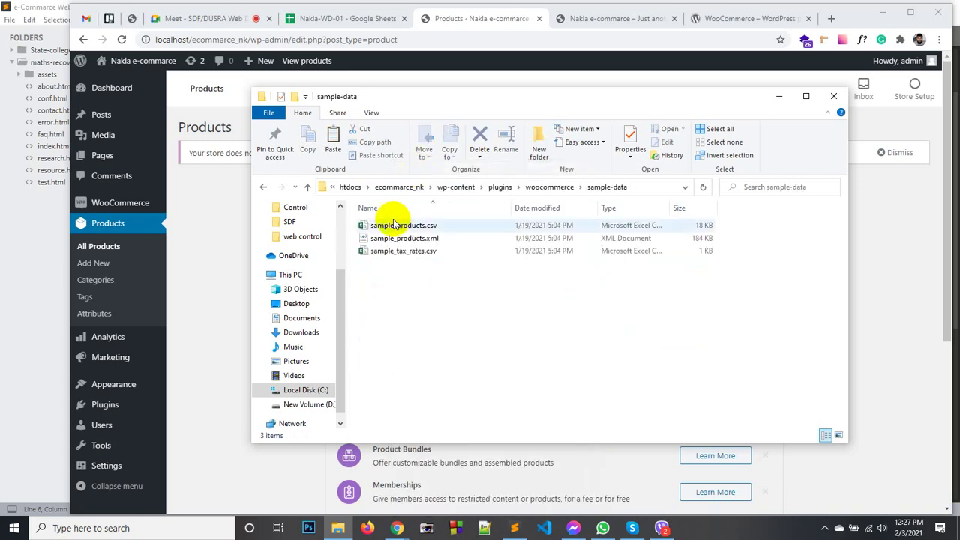
{"action": "left_click", "coordinate": [384, 224]}
{"action": "right_click", "coordinate": [393, 229]}
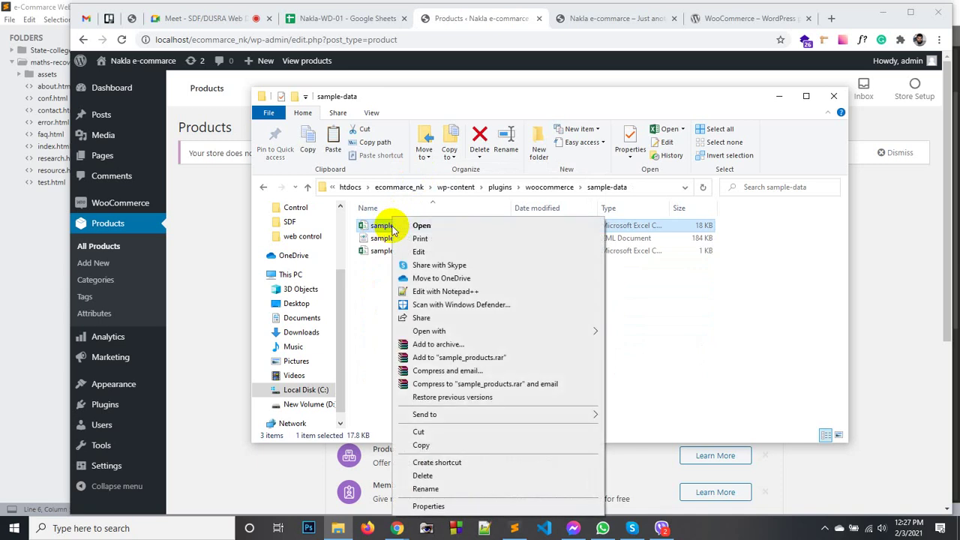
{"action": "left_click", "coordinate": [422, 442]}
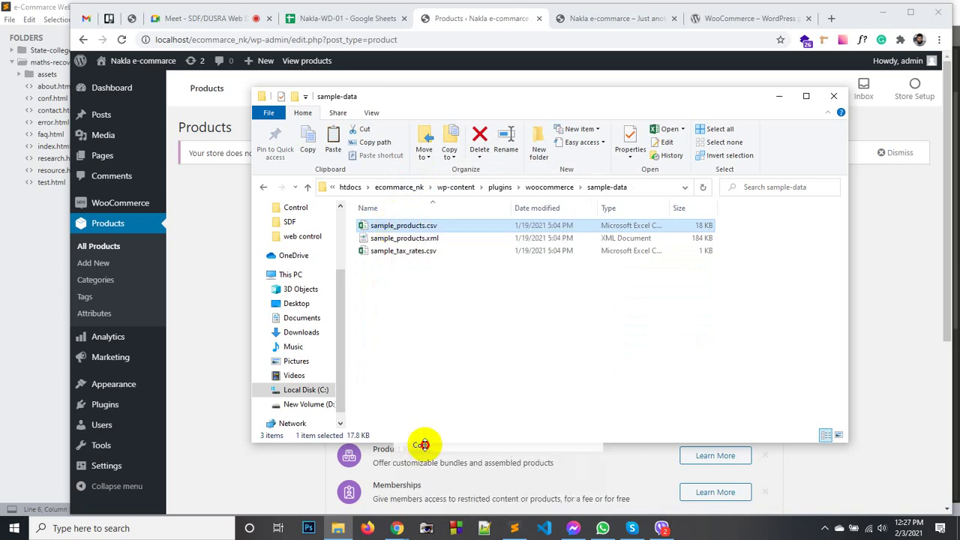
Minimize File Explorer, show the desktop and paste sample_products.csv onto it.
{"action": "left_click", "coordinate": [778, 96]}
{"action": "key", "text": "super+d"}
{"action": "right_click", "coordinate": [715, 126]}
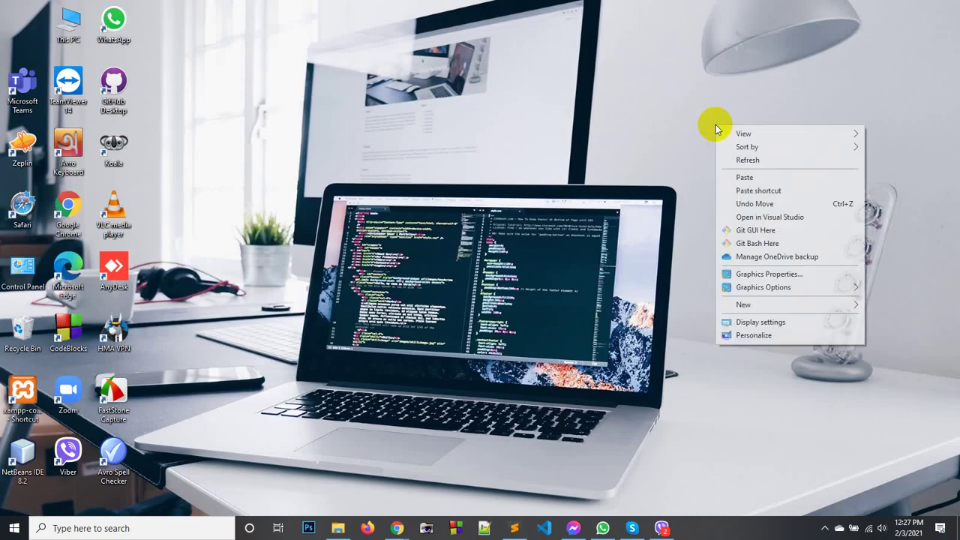
{"action": "left_click", "coordinate": [755, 178]}
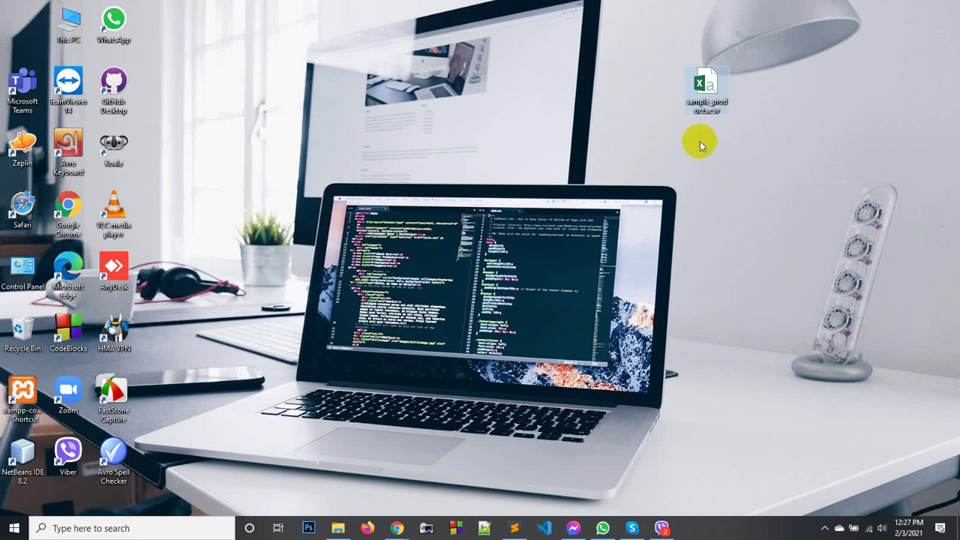
{"action": "left_click", "coordinate": [396, 527]}
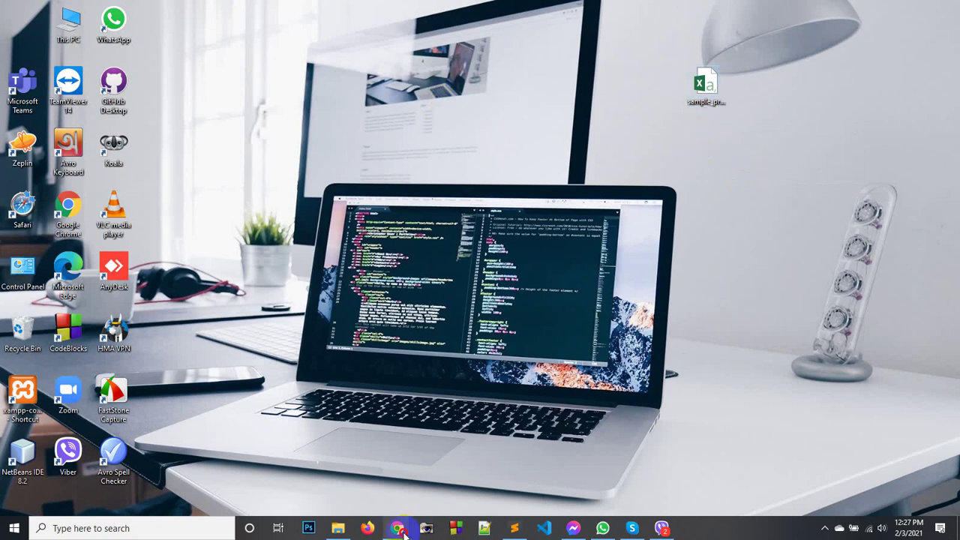
Start a product import, upload sample_products.csv from the Desktop and continue to column mapping.
{"action": "left_click", "coordinate": [380, 489]}
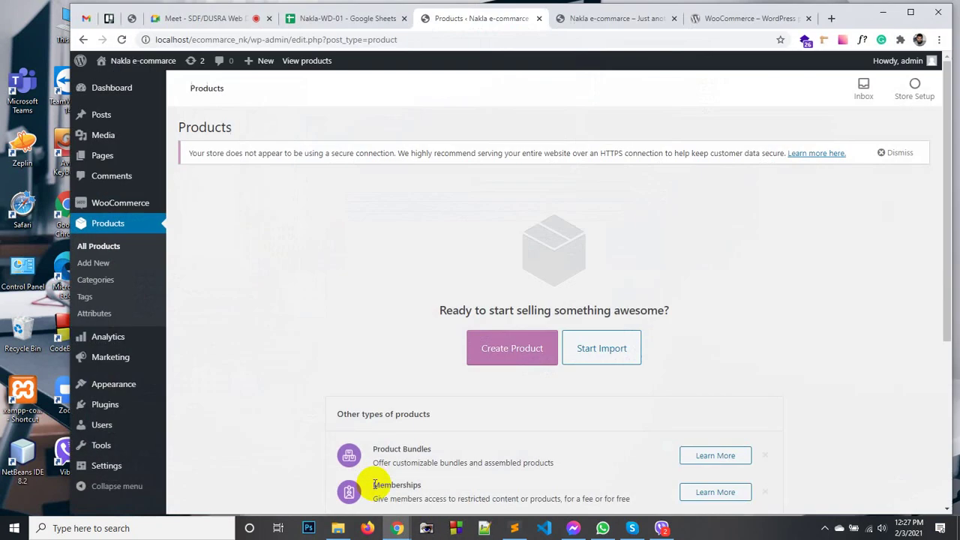
{"action": "left_click", "coordinate": [590, 349]}
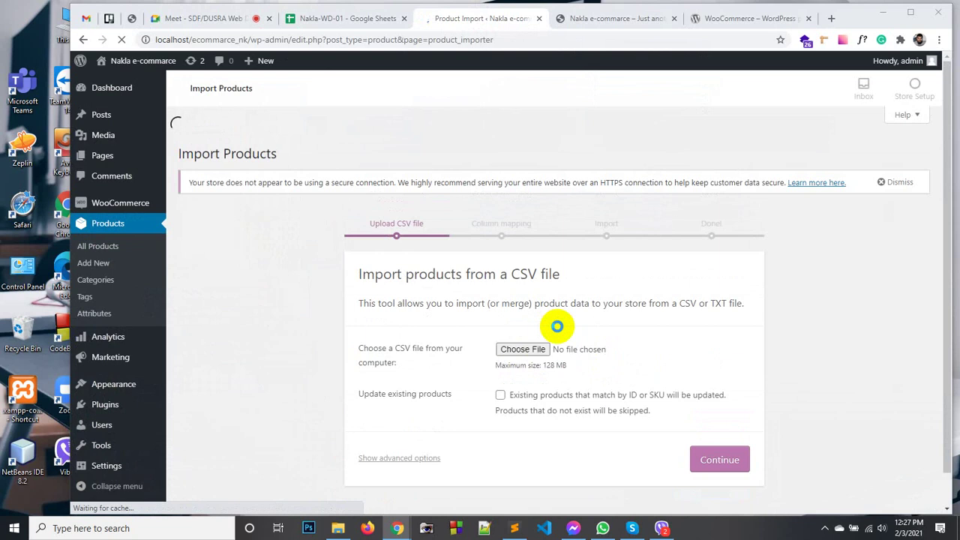
{"action": "left_click", "coordinate": [520, 323]}
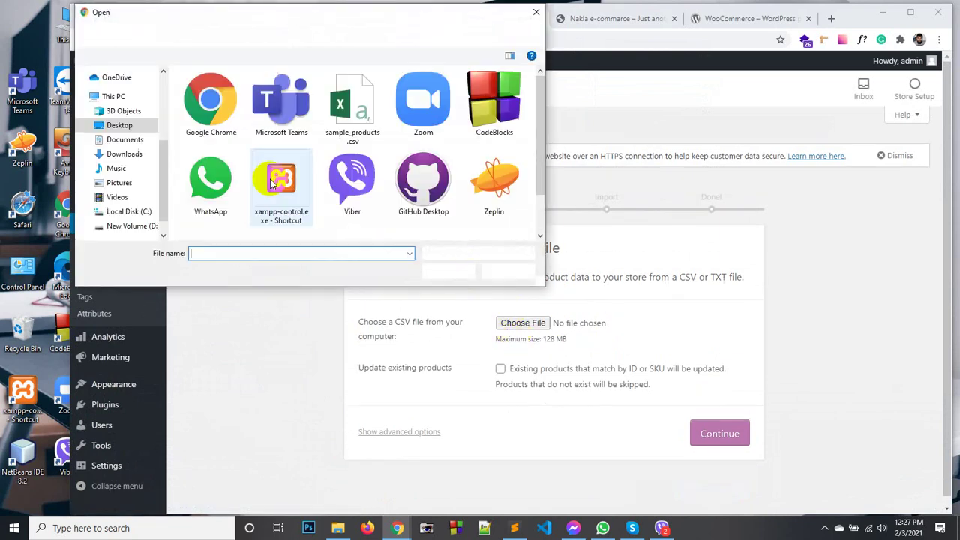
{"action": "left_click", "coordinate": [349, 126]}
{"action": "left_click", "coordinate": [447, 270]}
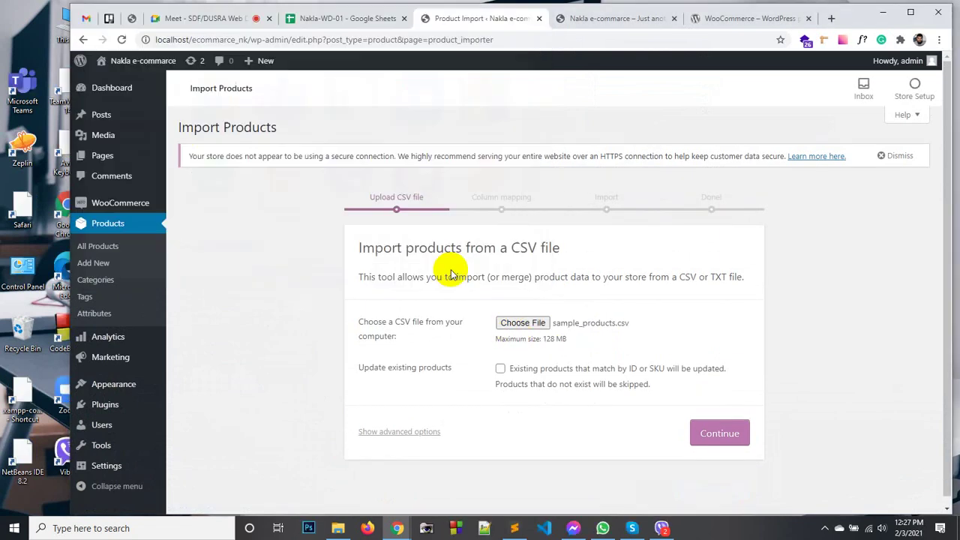
{"action": "scroll", "coordinate": [595, 347], "scroll_direction": "down", "scroll_amount": 1}
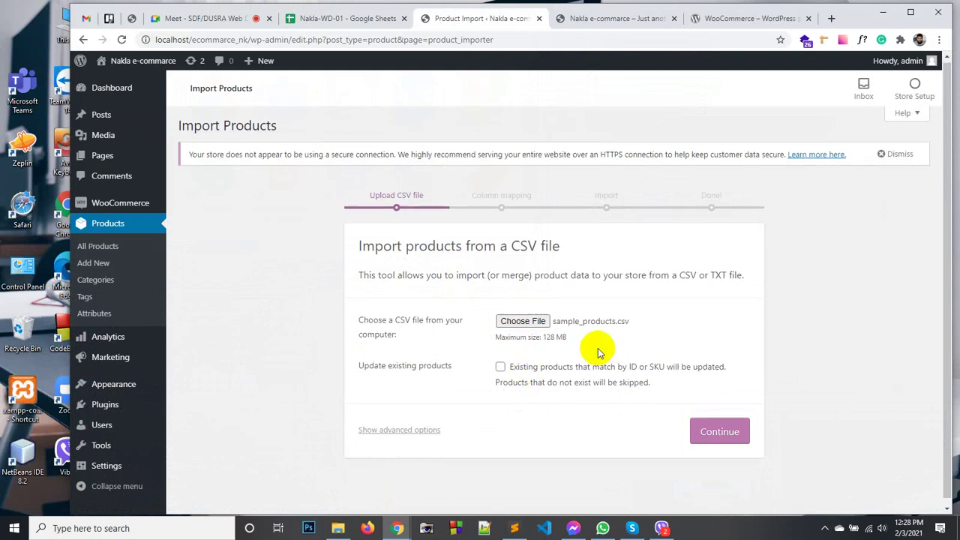
{"action": "left_click", "coordinate": [714, 426]}
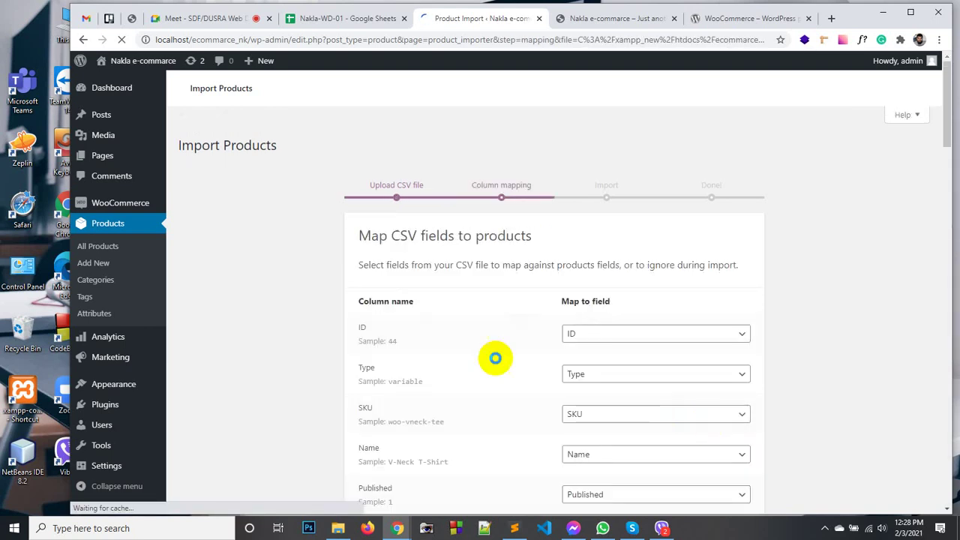
Run the importer with the default column mappings and view the 25 imported products.
{"action": "scroll", "coordinate": [493, 358], "scroll_direction": "down", "scroll_amount": 7}
{"action": "scroll", "coordinate": [493, 357], "scroll_direction": "down", "scroll_amount": 15}
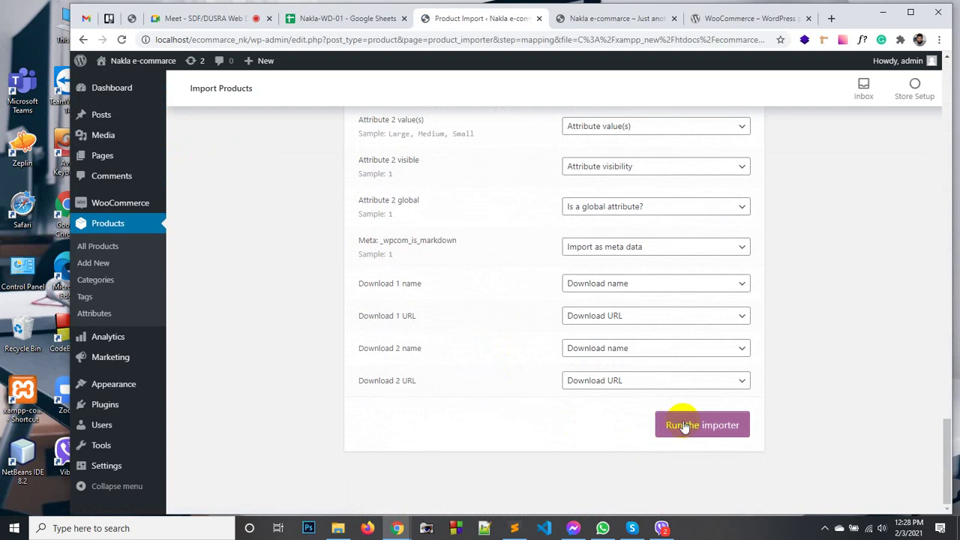
{"action": "left_click", "coordinate": [682, 422]}
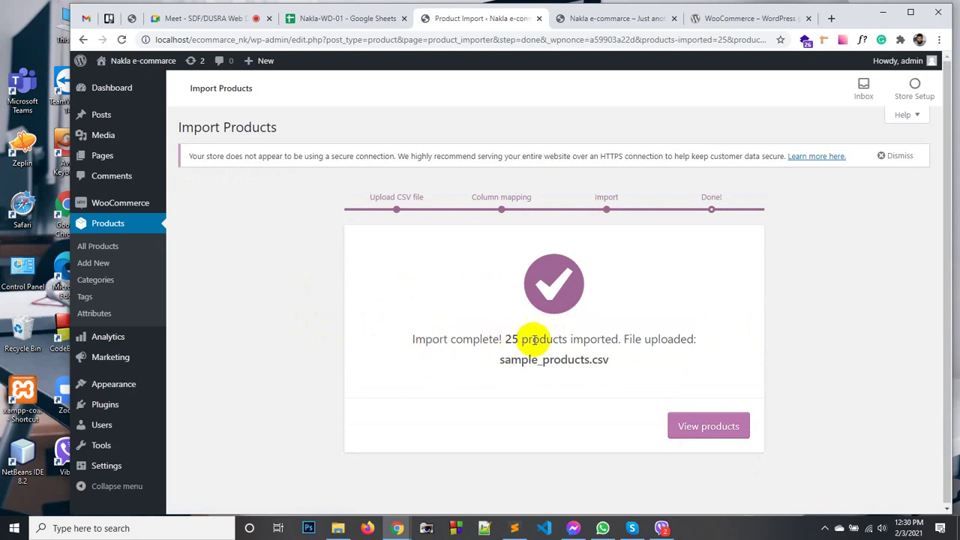
{"action": "left_click", "coordinate": [705, 426]}
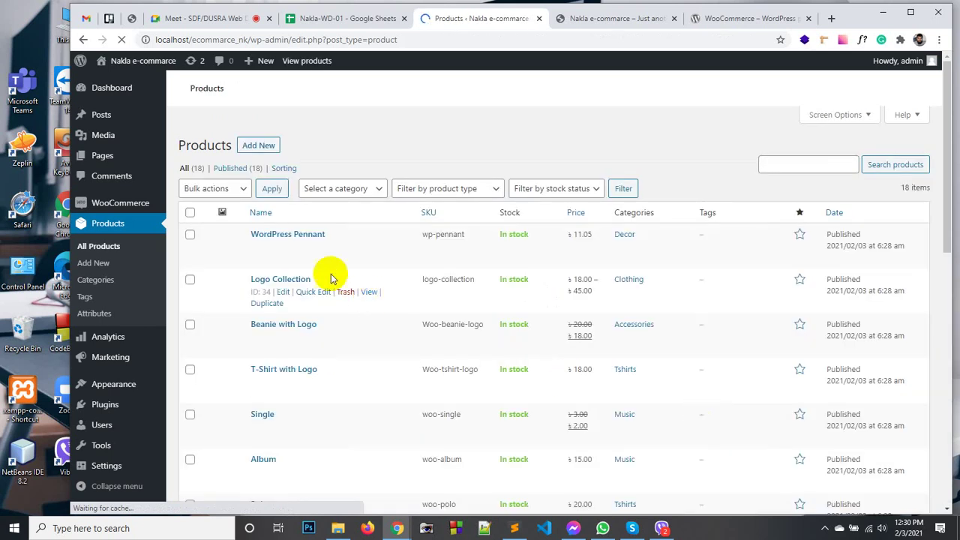
Review the 18 imported products' stock, prices and categories, then open the storefront shop in a new tab.
{"action": "scroll", "coordinate": [321, 243], "scroll_direction": "down", "scroll_amount": 2}
{"action": "scroll", "coordinate": [323, 270], "scroll_direction": "down", "scroll_amount": 5}
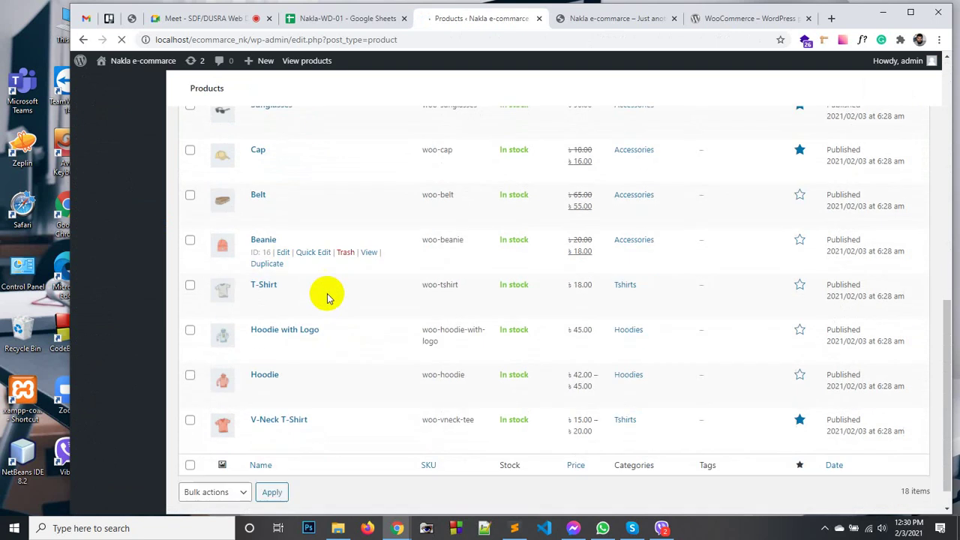
{"action": "scroll", "coordinate": [416, 384], "scroll_direction": "up", "scroll_amount": 1}
{"action": "scroll", "coordinate": [416, 384], "scroll_direction": "up", "scroll_amount": 8}
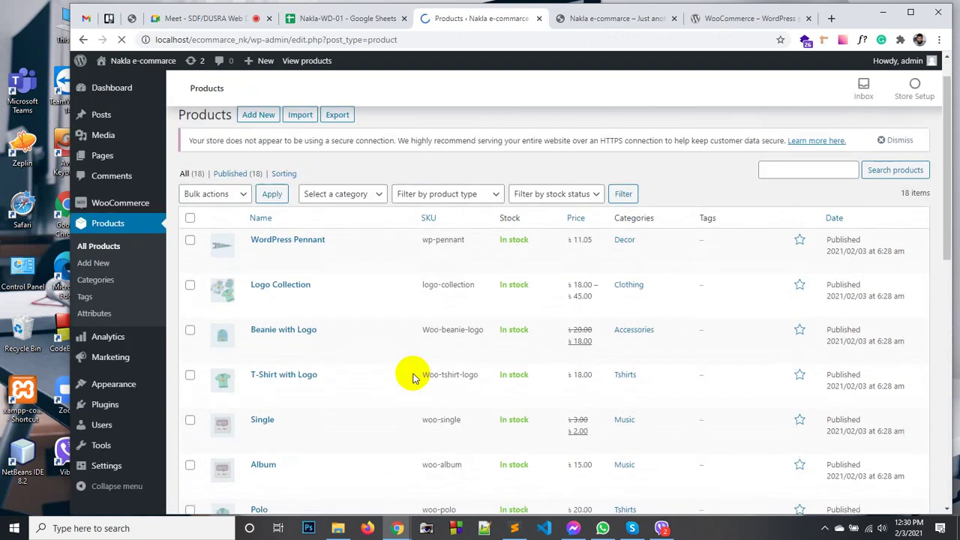
{"action": "scroll", "coordinate": [413, 377], "scroll_direction": "down", "scroll_amount": 1}
{"action": "scroll", "coordinate": [411, 375], "scroll_direction": "up", "scroll_amount": 2}
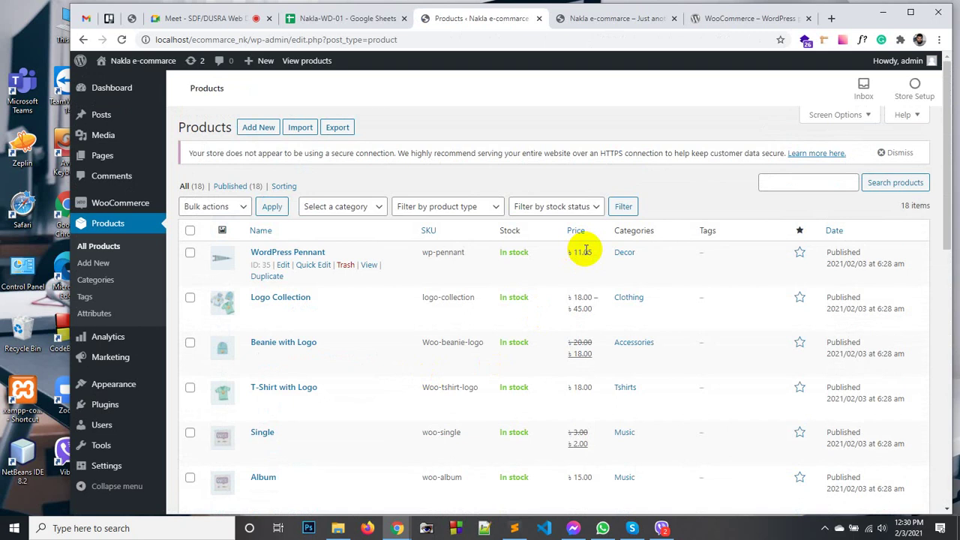
{"action": "scroll", "coordinate": [570, 267], "scroll_direction": "down", "scroll_amount": 1}
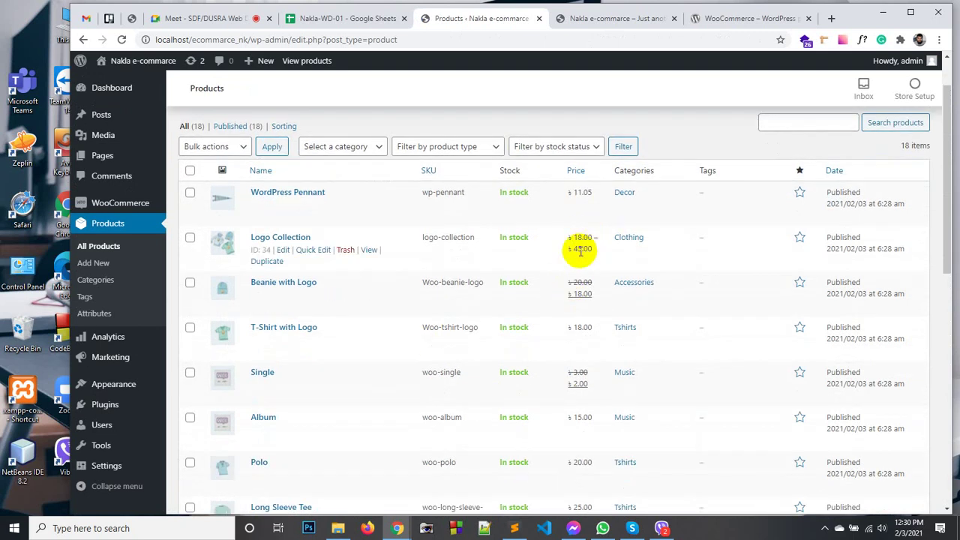
{"action": "scroll", "coordinate": [574, 285], "scroll_direction": "down", "scroll_amount": 1}
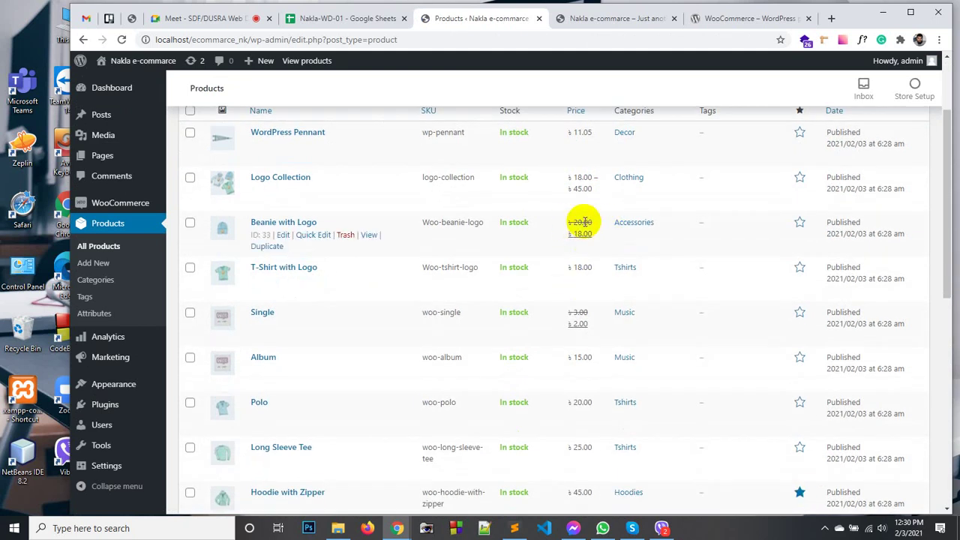
{"action": "scroll", "coordinate": [587, 233], "scroll_direction": "down", "scroll_amount": 7}
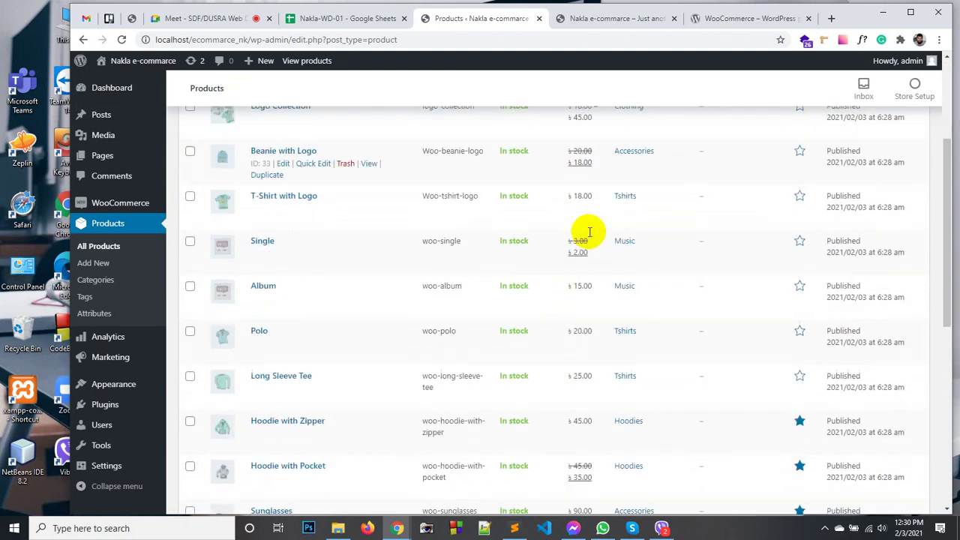
{"action": "scroll", "coordinate": [374, 364], "scroll_direction": "up", "scroll_amount": 8}
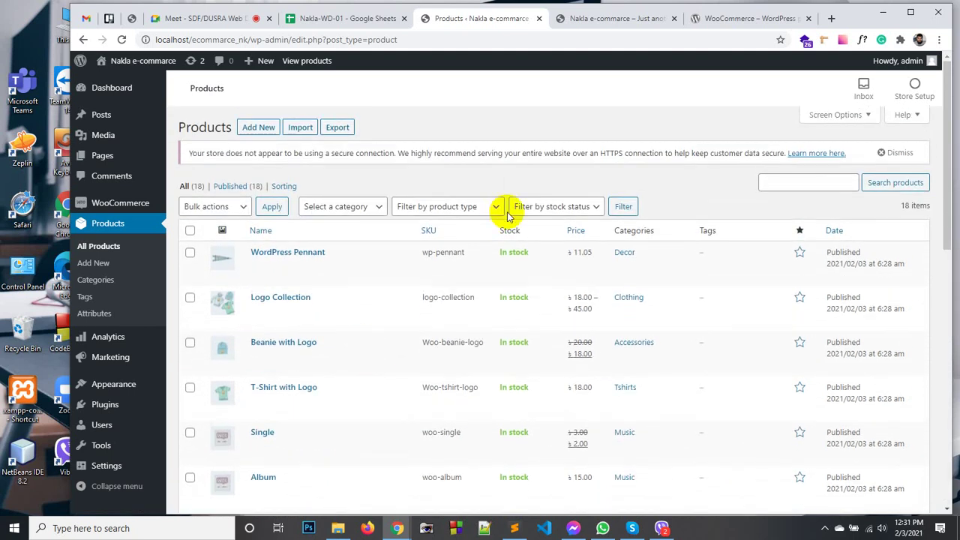
{"action": "left_click", "coordinate": [311, 66]}
Switch to the new shop tab and browse the product grid with its taka prices.
{"action": "left_click", "coordinate": [536, 19]}
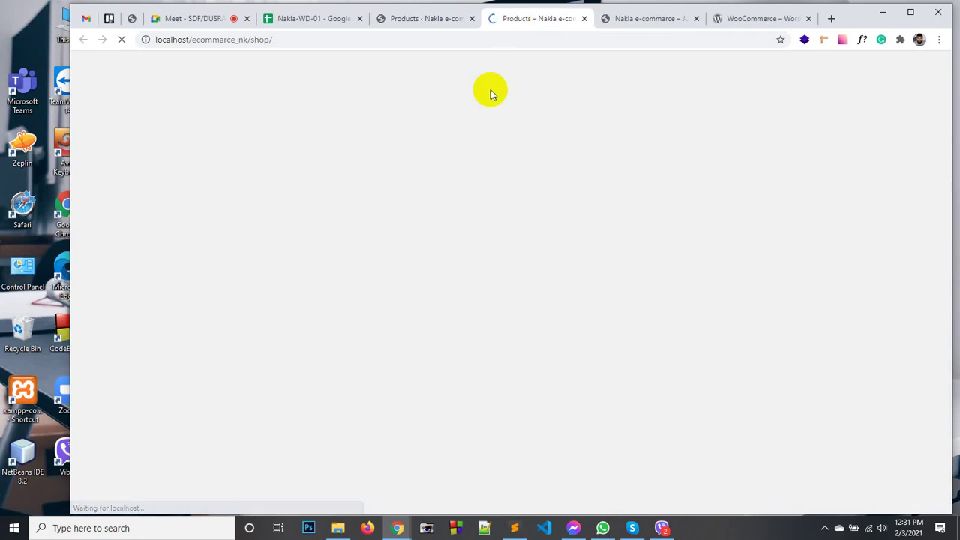
{"action": "scroll", "coordinate": [447, 253], "scroll_direction": "down", "scroll_amount": 6}
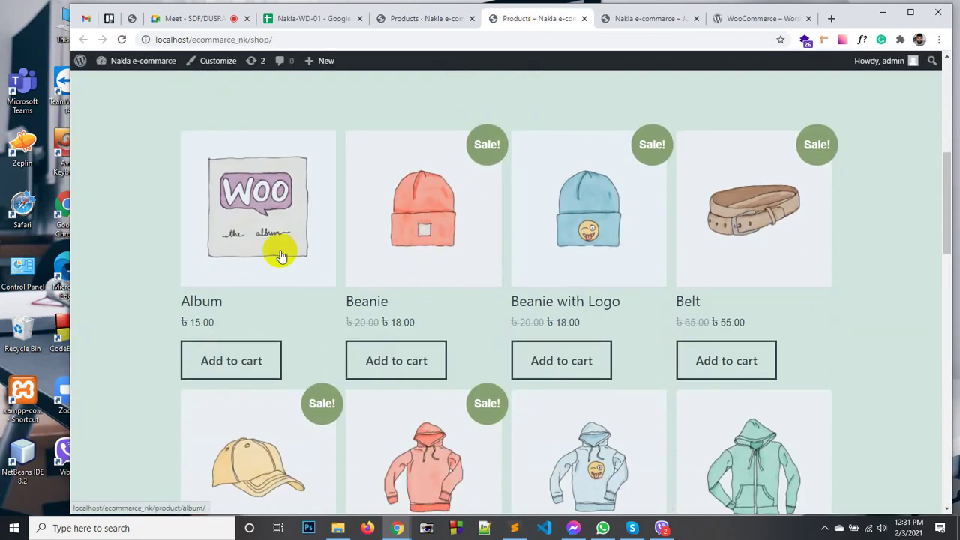
{"action": "scroll", "coordinate": [276, 255], "scroll_direction": "down", "scroll_amount": 2}
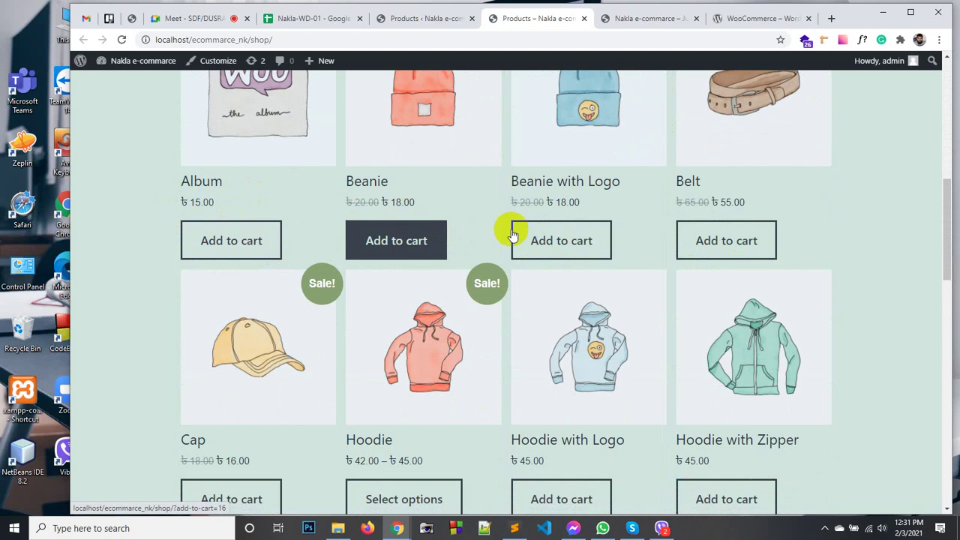
{"action": "scroll", "coordinate": [317, 274], "scroll_direction": "down", "scroll_amount": 3}
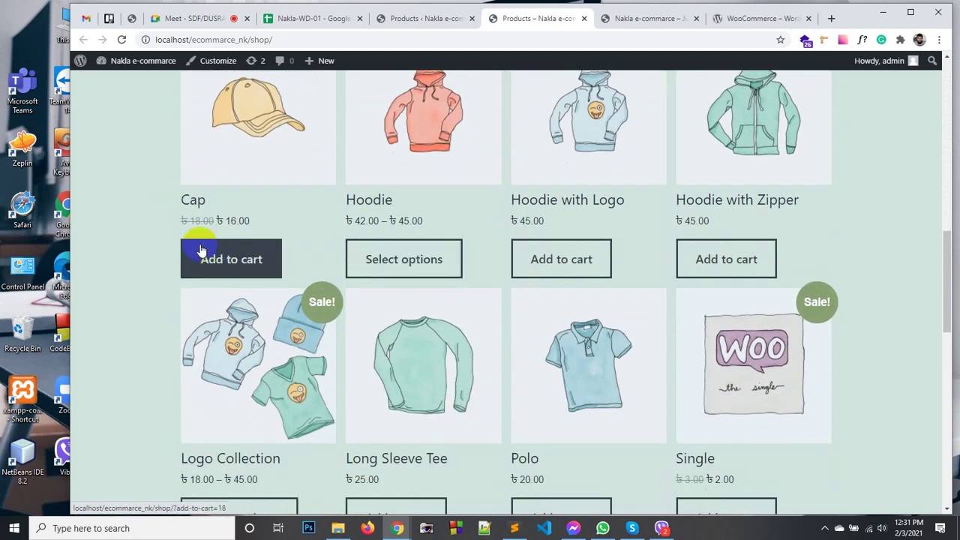
{"action": "scroll", "coordinate": [162, 229], "scroll_direction": "up", "scroll_amount": 1}
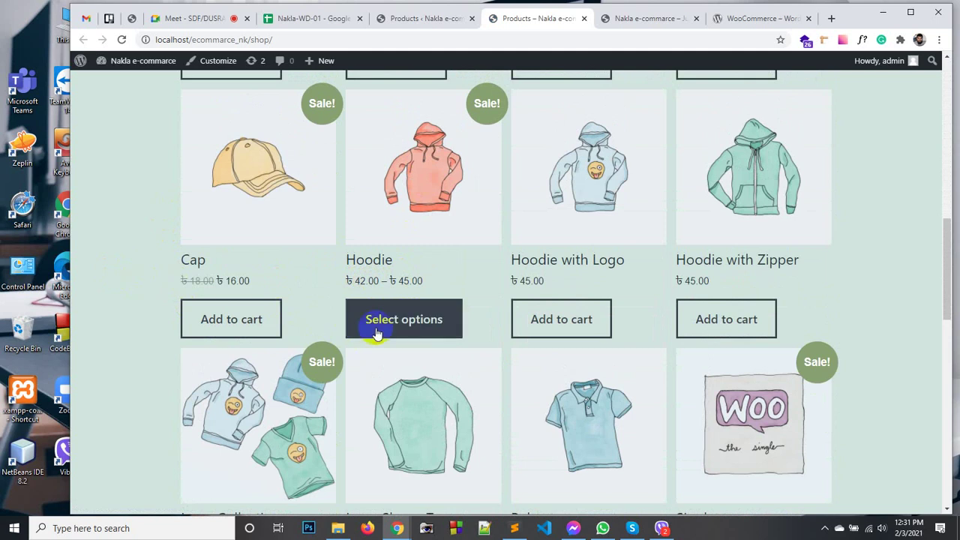
{"action": "scroll", "coordinate": [154, 312], "scroll_direction": "up", "scroll_amount": 2}
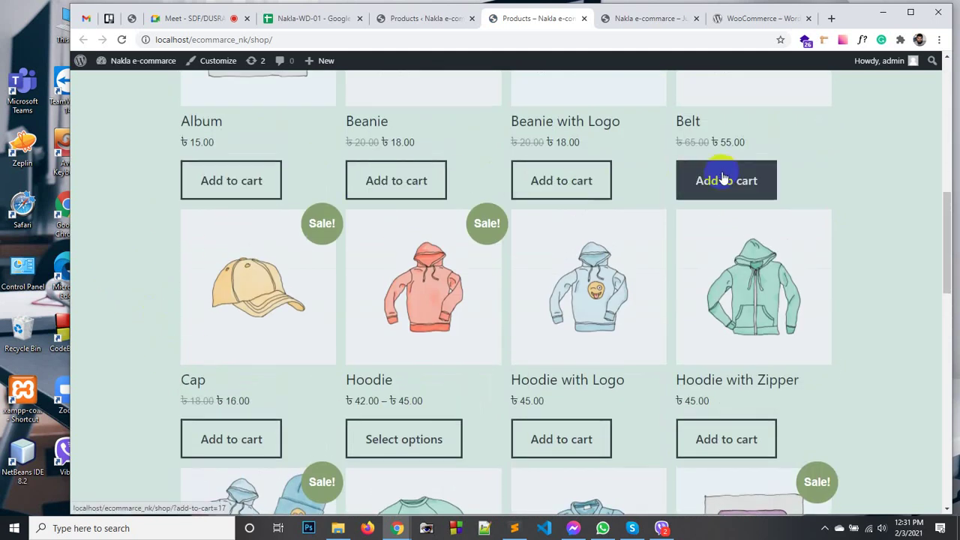
{"action": "scroll", "coordinate": [337, 233], "scroll_direction": "up", "scroll_amount": 2}
{"action": "scroll", "coordinate": [337, 233], "scroll_direction": "down", "scroll_amount": 6}
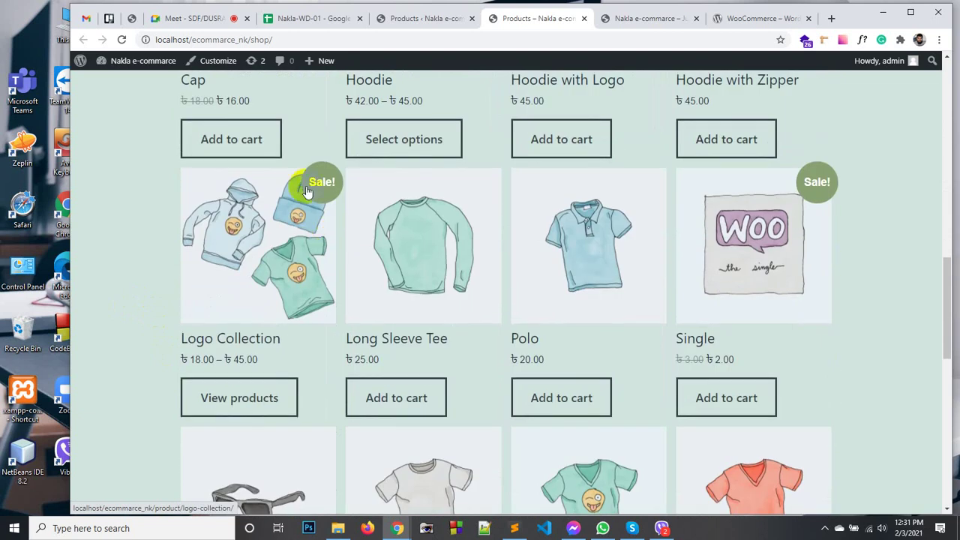
{"action": "scroll", "coordinate": [380, 218], "scroll_direction": "up", "scroll_amount": 2}
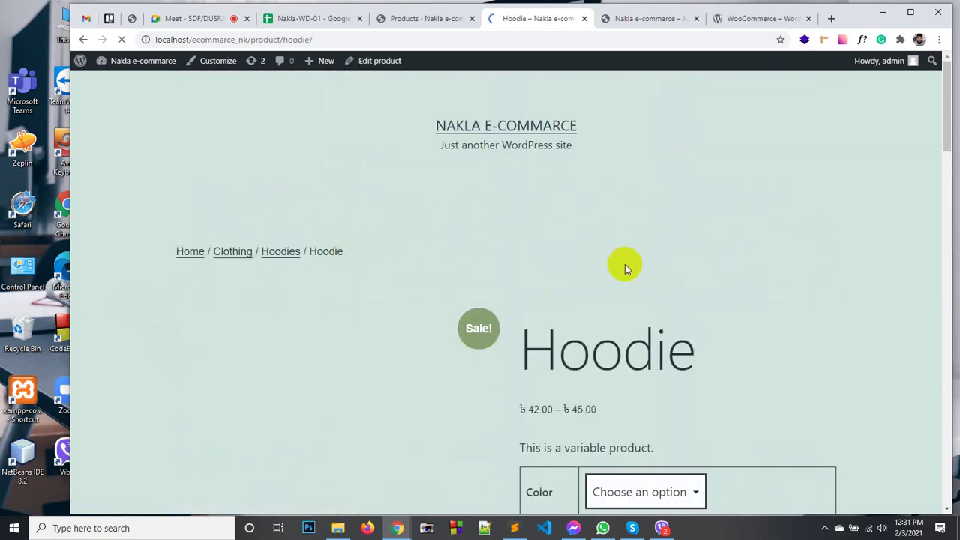
Inspect the Hoodie's Color and Logo options and its ৳42.00–৳45.00 price range.
{"action": "scroll", "coordinate": [662, 237], "scroll_direction": "down", "scroll_amount": 3}
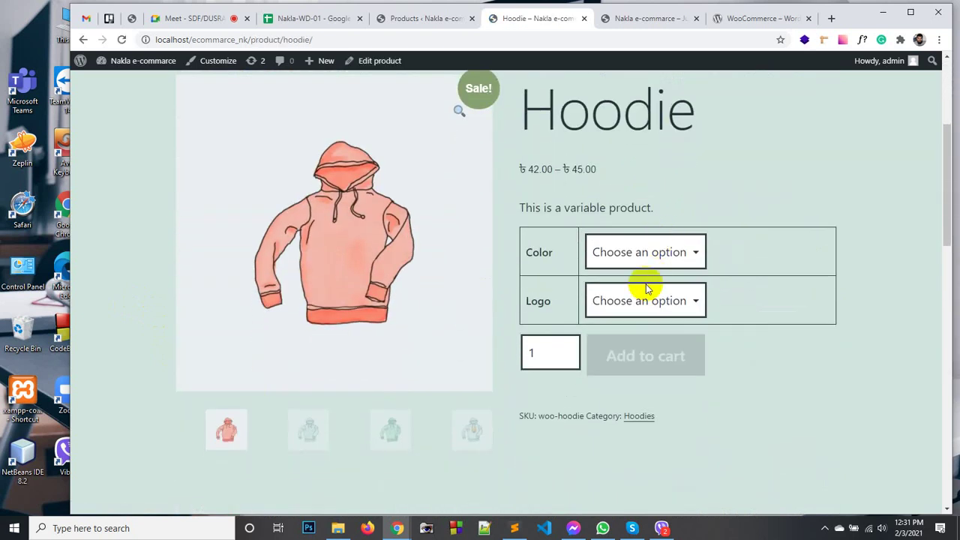
{"action": "left_click", "coordinate": [651, 257]}
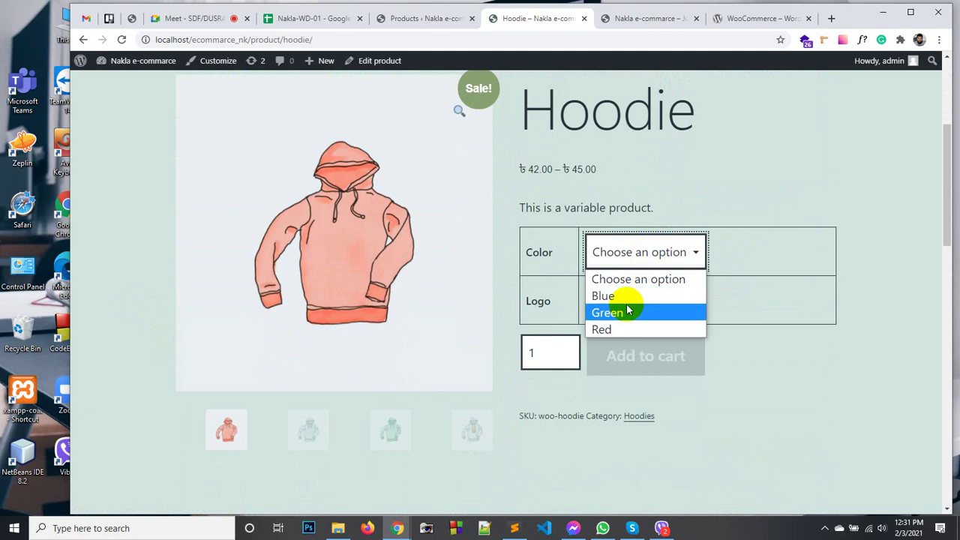
{"action": "left_click", "coordinate": [679, 180]}
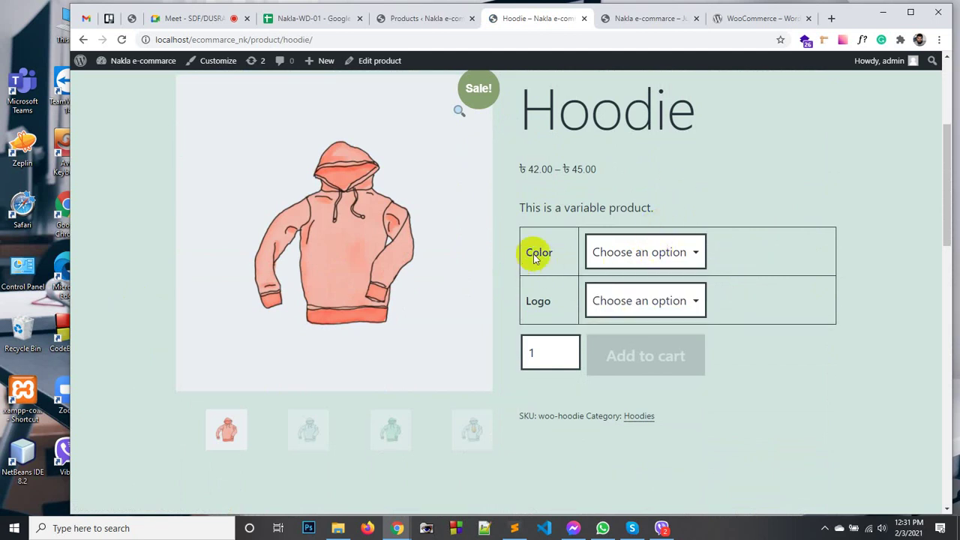
{"action": "scroll", "coordinate": [538, 252], "scroll_direction": "up", "scroll_amount": 1}
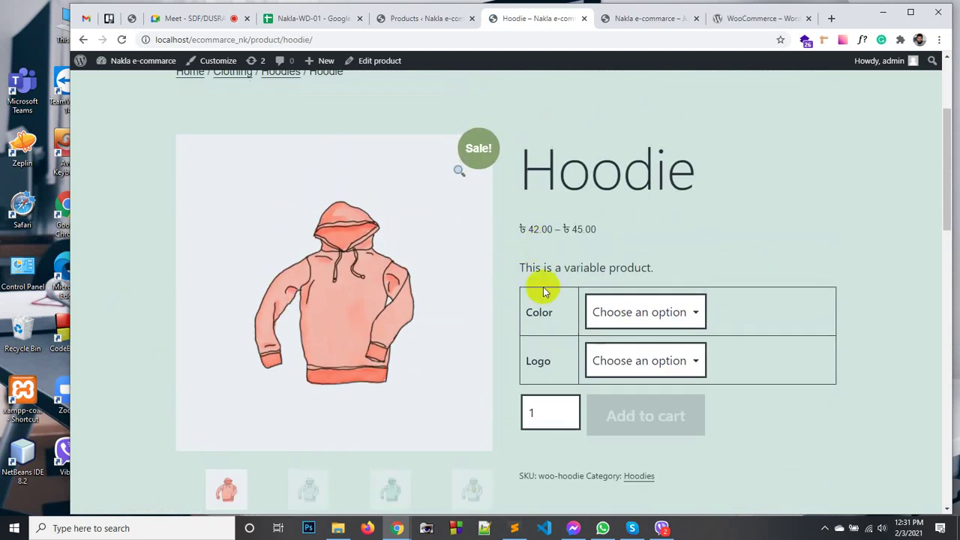
{"action": "left_click", "coordinate": [603, 367]}
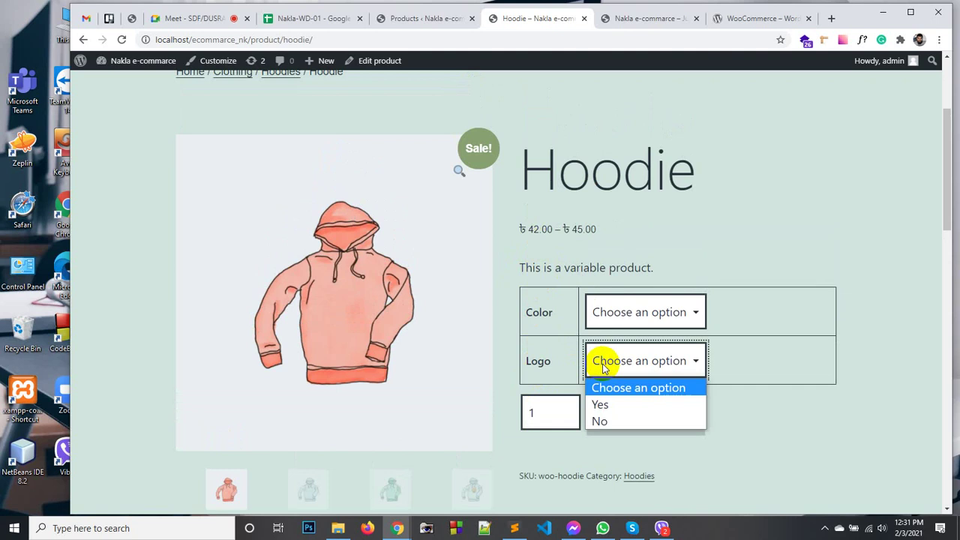
{"action": "left_click", "coordinate": [641, 248]}
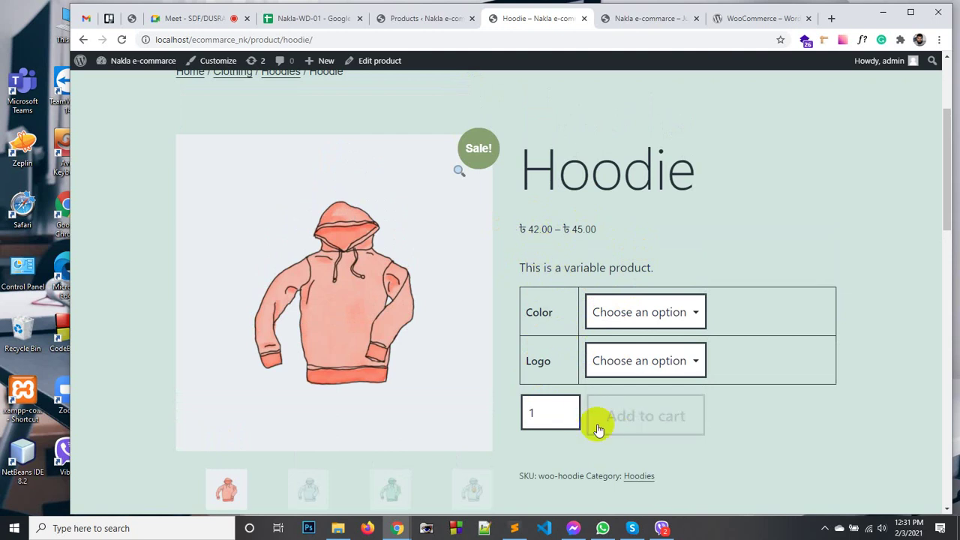
{"action": "scroll", "coordinate": [599, 427], "scroll_direction": "down", "scroll_amount": 2}
{"action": "scroll", "coordinate": [479, 376], "scroll_direction": "up", "scroll_amount": 2}
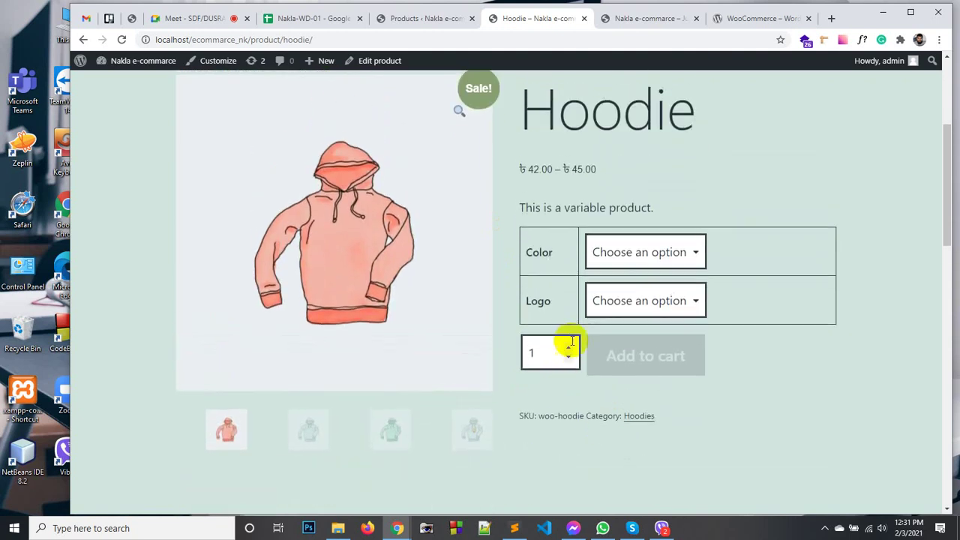
{"action": "left_click_drag", "start_coordinate": [530, 234], "coordinate": [655, 227]}
{"action": "left_click", "coordinate": [658, 227]}
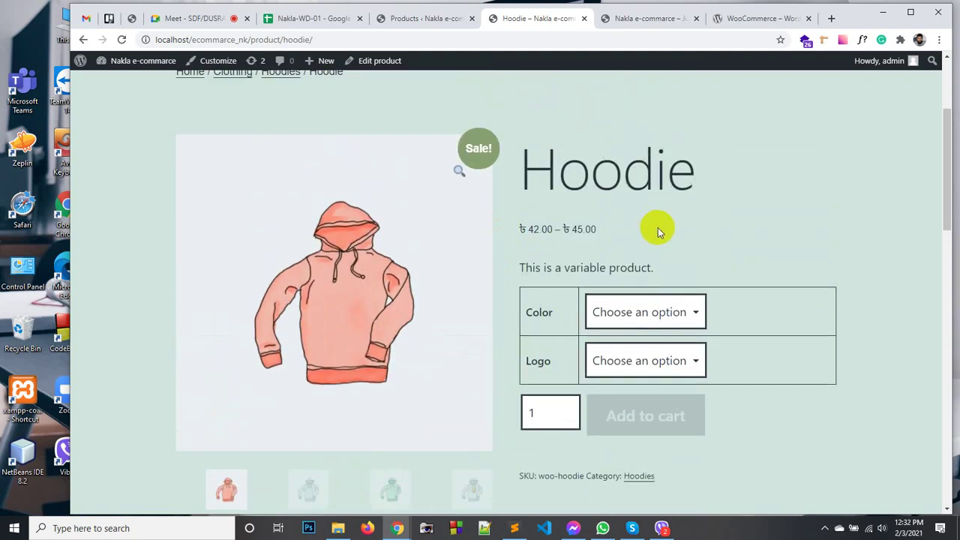
Choose Color Blue and Logo Yes, and check the ৳45.00 variation price.
{"action": "left_click", "coordinate": [655, 312]}
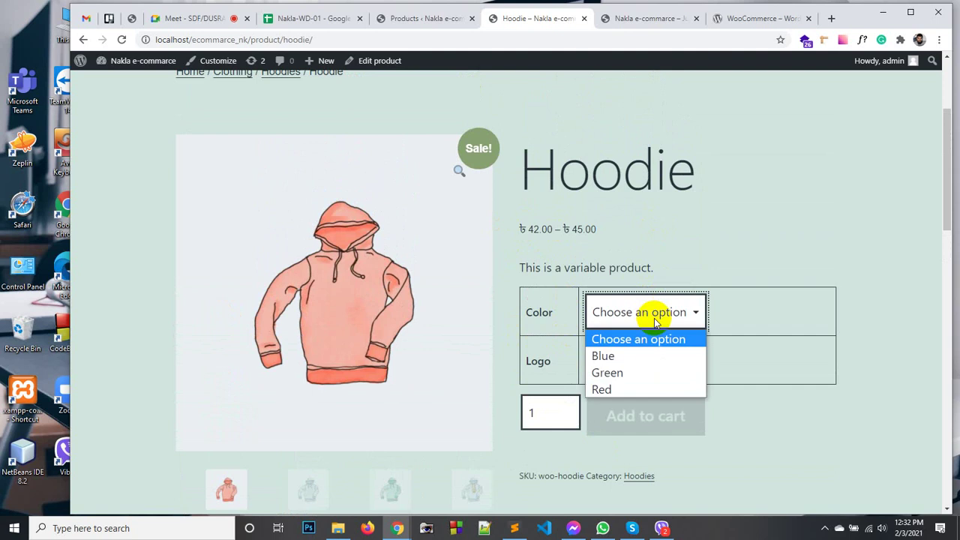
{"action": "left_click", "coordinate": [634, 356]}
{"action": "left_click", "coordinate": [632, 361]}
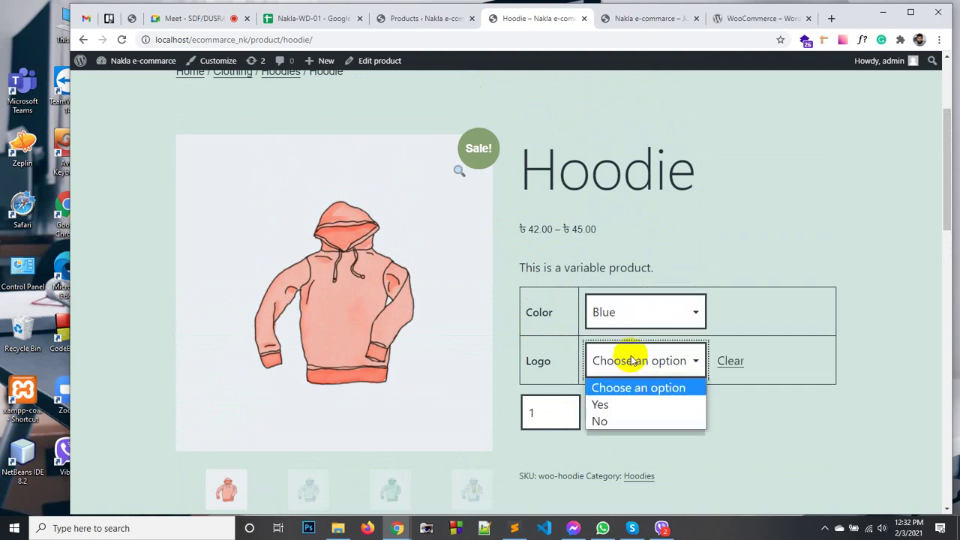
{"action": "left_click", "coordinate": [616, 406]}
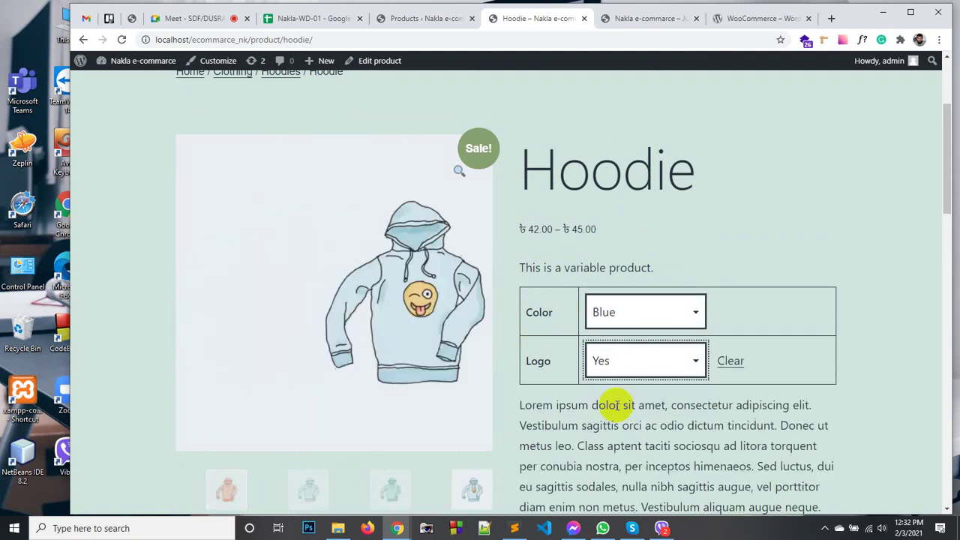
{"action": "scroll", "coordinate": [592, 337], "scroll_direction": "down", "scroll_amount": 3}
{"action": "scroll", "coordinate": [590, 330], "scroll_direction": "down", "scroll_amount": 1}
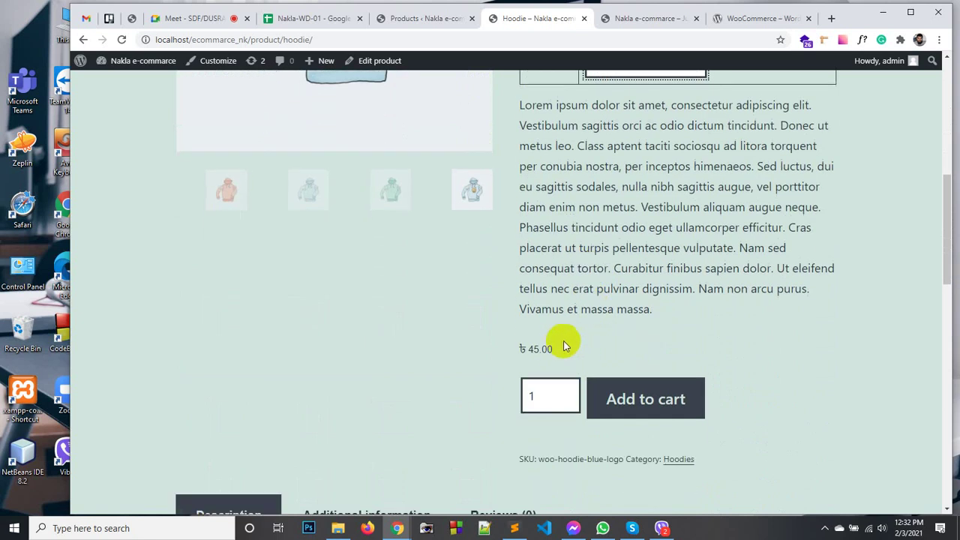
{"action": "left_click_drag", "start_coordinate": [553, 349], "coordinate": [523, 347]}
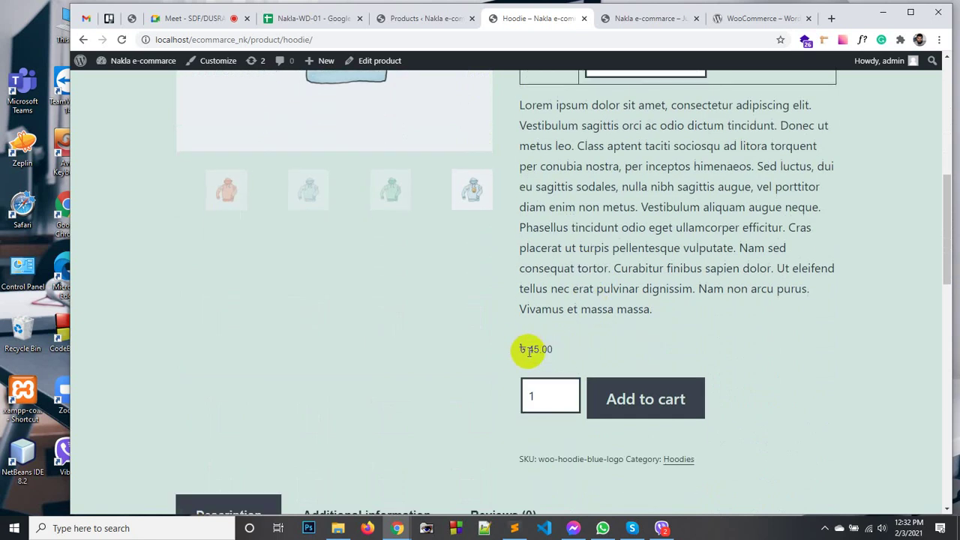
{"action": "left_click_drag", "start_coordinate": [649, 307], "coordinate": [521, 107]}
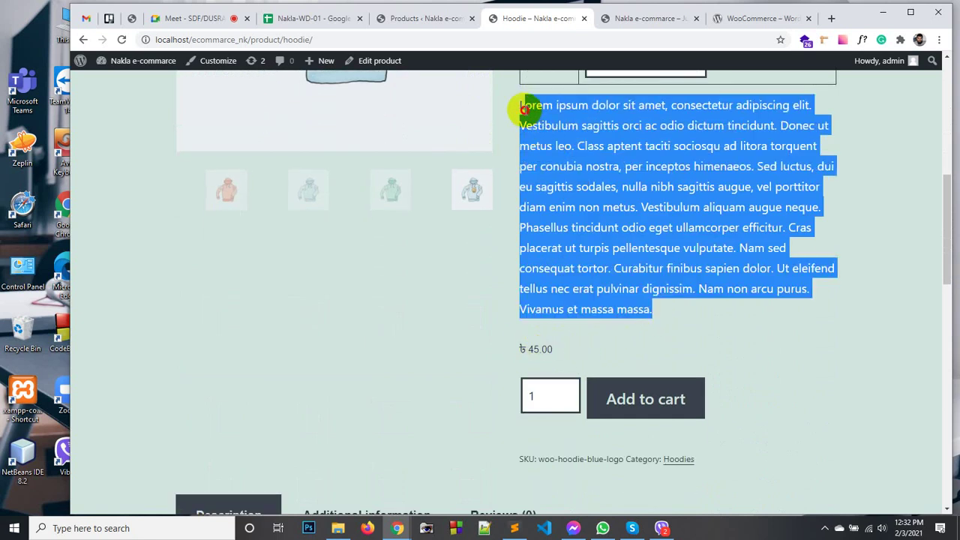
{"action": "left_click", "coordinate": [561, 249]}
{"action": "scroll", "coordinate": [562, 255], "scroll_direction": "up", "scroll_amount": 2}
{"action": "scroll", "coordinate": [564, 266], "scroll_direction": "up", "scroll_amount": 2}
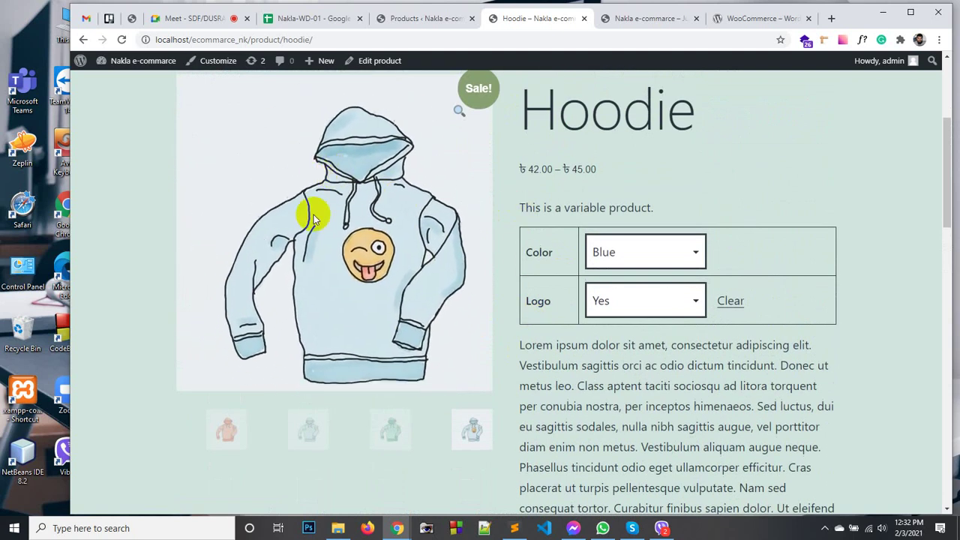
Reset the Hoodie choices, pick Color Green with Logo No, and check the ৳45.00 price.
{"action": "left_click", "coordinate": [623, 252]}
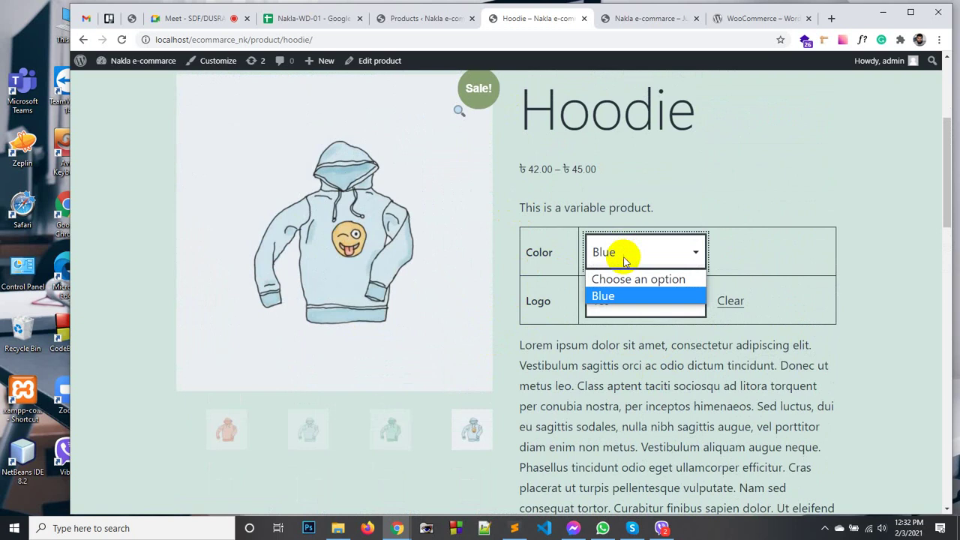
{"action": "left_click", "coordinate": [738, 244]}
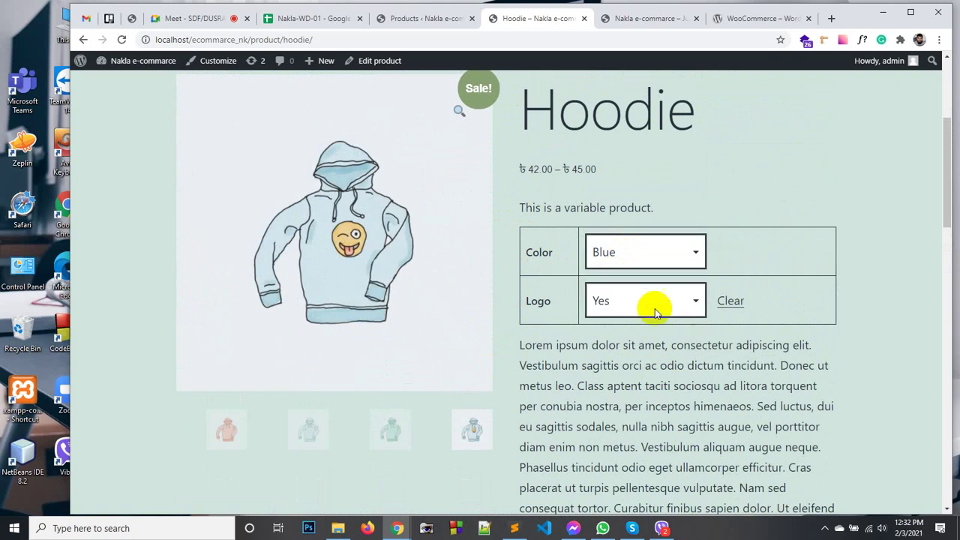
{"action": "left_click", "coordinate": [723, 303]}
{"action": "left_click", "coordinate": [636, 252]}
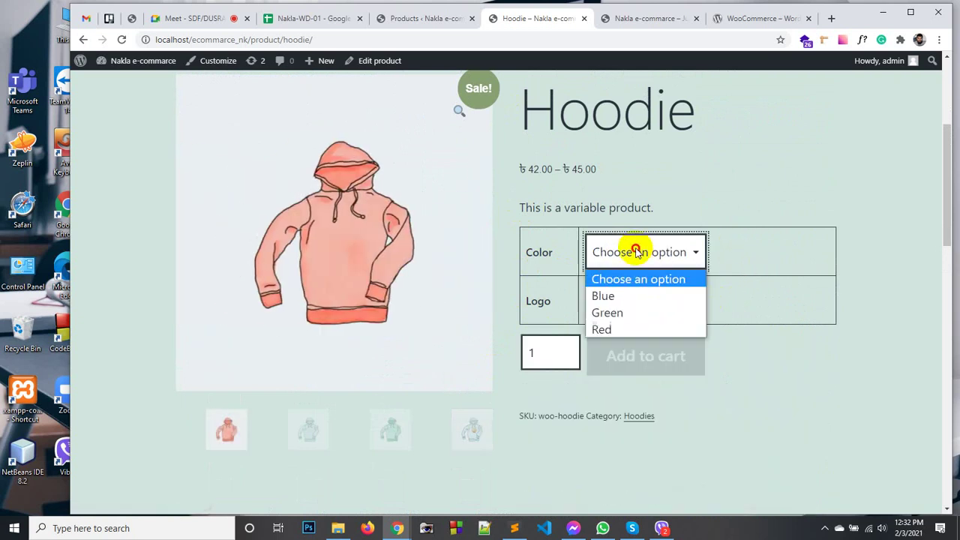
{"action": "left_click", "coordinate": [618, 315]}
{"action": "left_click", "coordinate": [637, 302]}
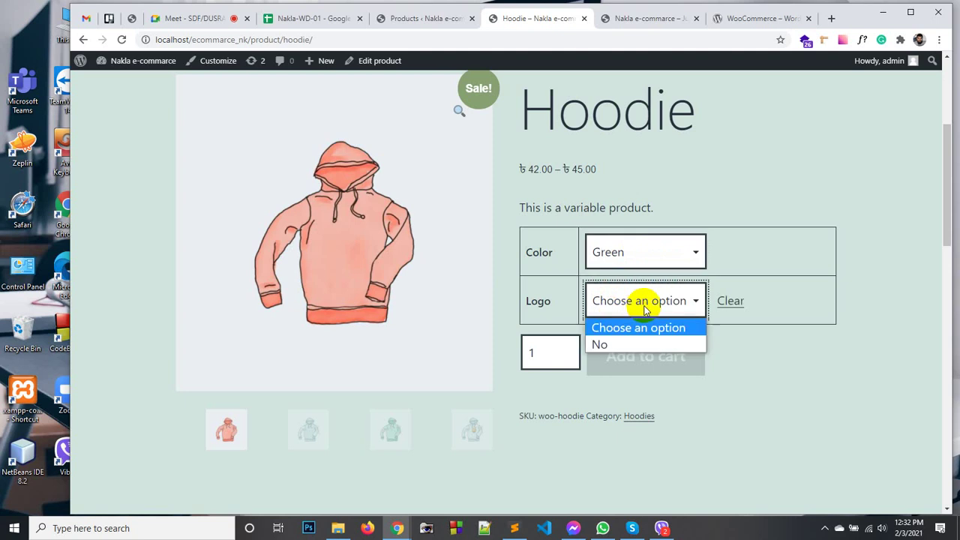
{"action": "left_click", "coordinate": [620, 344]}
{"action": "scroll", "coordinate": [620, 346], "scroll_direction": "down", "scroll_amount": 3}
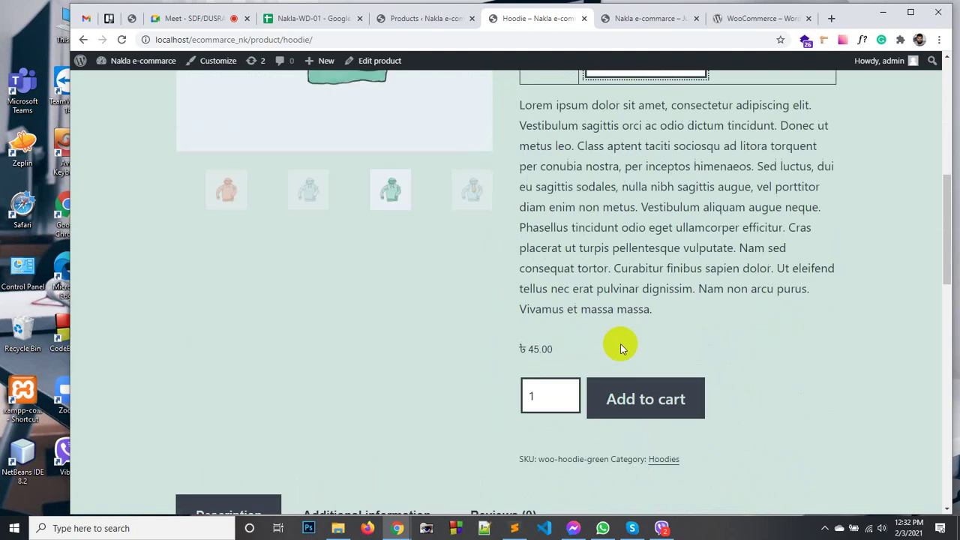
{"action": "triple_click", "coordinate": [534, 348]}
{"action": "left_click", "coordinate": [536, 348]}
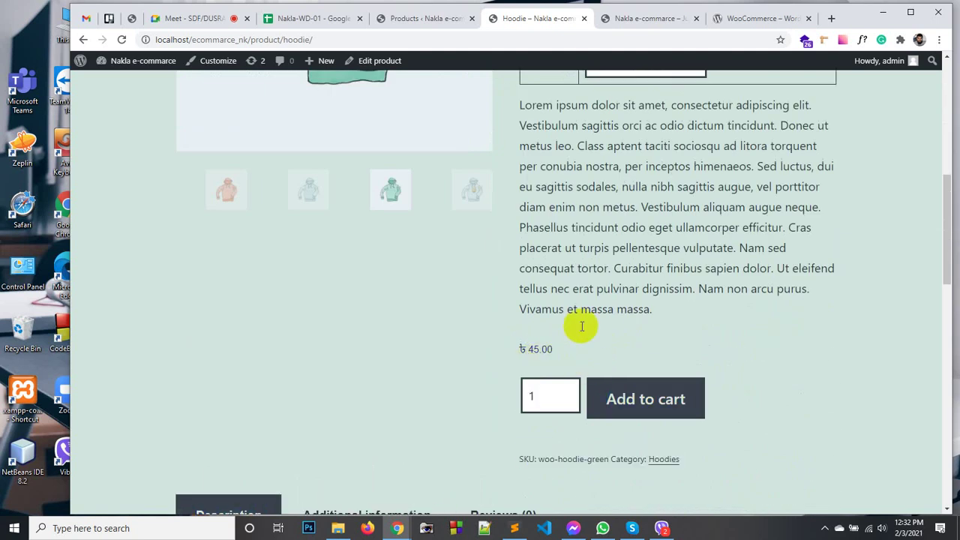
{"action": "scroll", "coordinate": [581, 326], "scroll_direction": "up", "scroll_amount": 3}
Pick Logo No and Color Red to show the ৳42.00 sale price, then clear the choices.
{"action": "left_click", "coordinate": [724, 302]}
{"action": "left_click", "coordinate": [668, 307]}
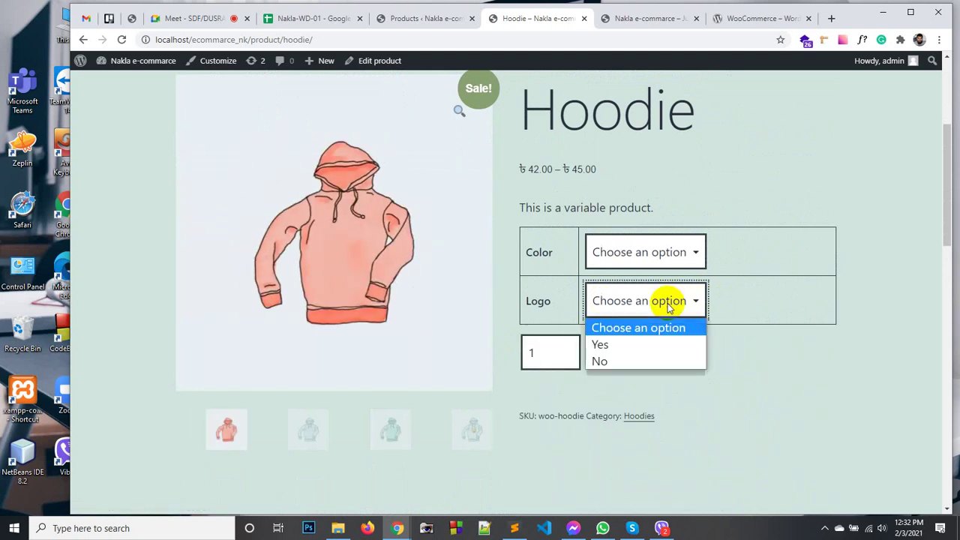
{"action": "left_click", "coordinate": [609, 360]}
{"action": "left_click", "coordinate": [629, 261]}
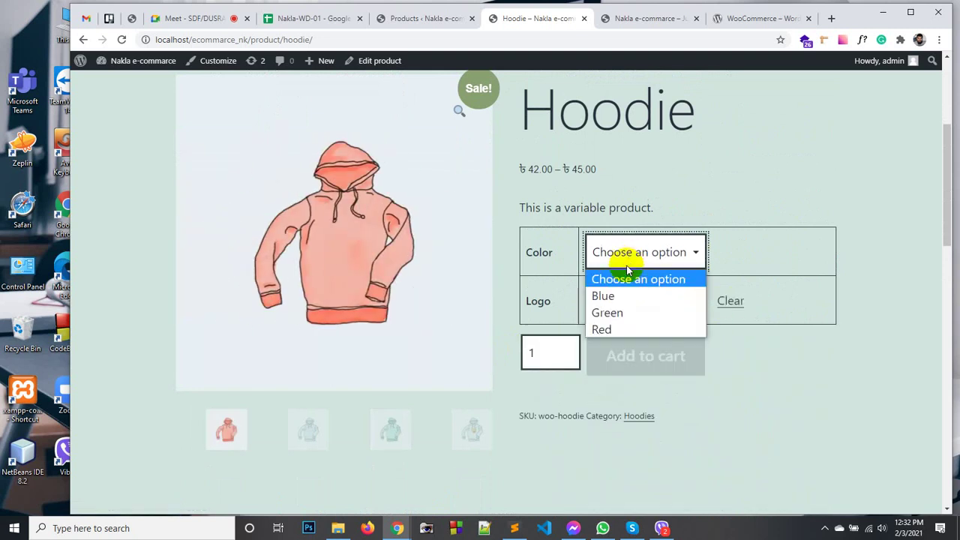
{"action": "left_click", "coordinate": [617, 328]}
{"action": "scroll", "coordinate": [627, 334], "scroll_direction": "down", "scroll_amount": 4}
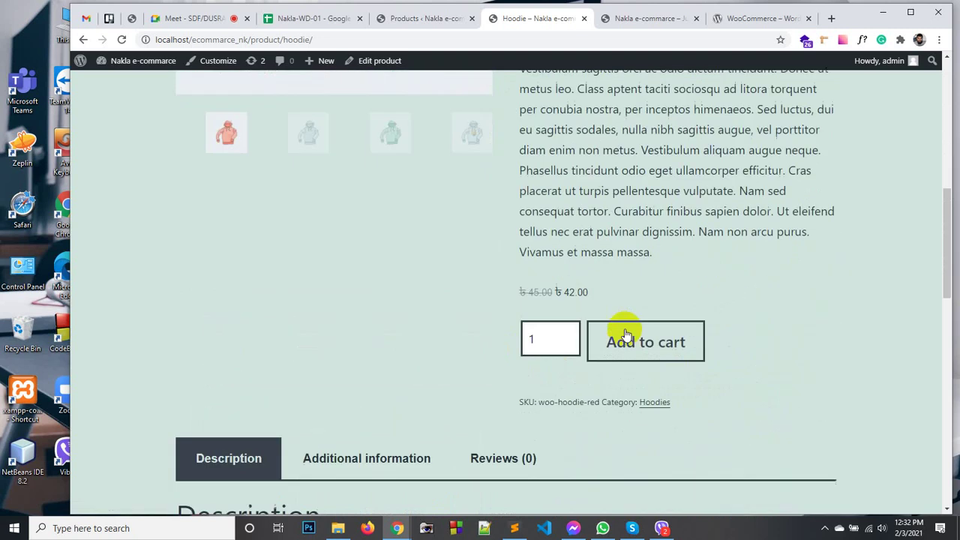
{"action": "left_click_drag", "start_coordinate": [555, 289], "coordinate": [592, 289]}
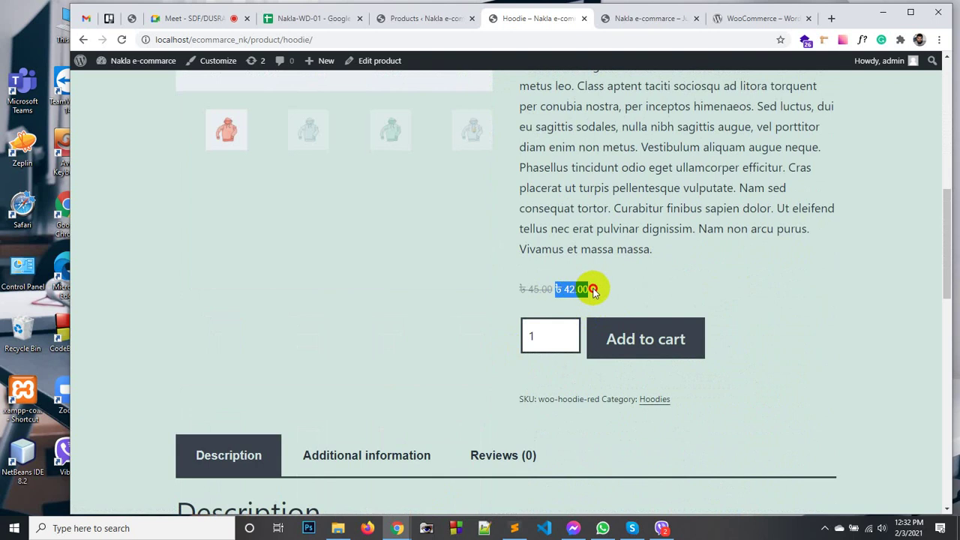
{"action": "scroll", "coordinate": [594, 289], "scroll_direction": "up", "scroll_amount": 4}
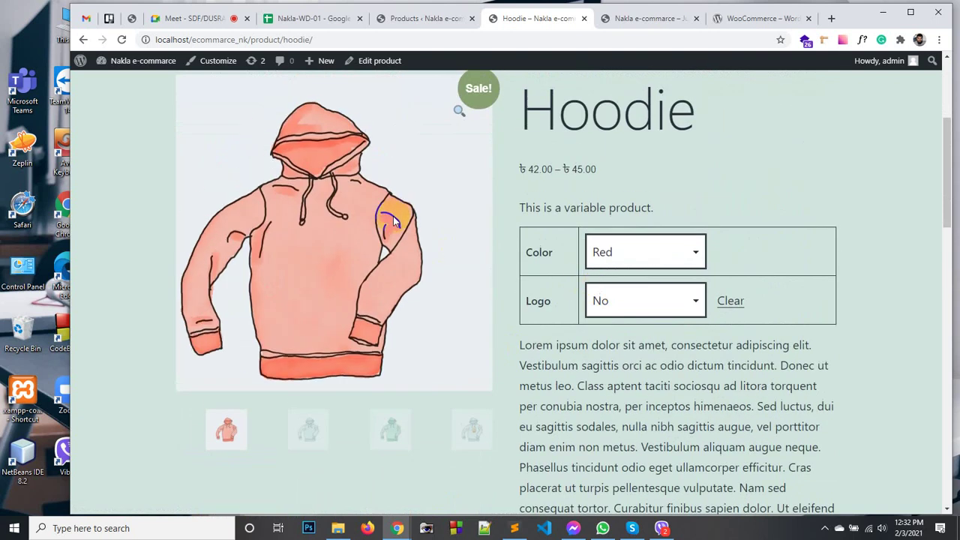
{"action": "left_click", "coordinate": [621, 300]}
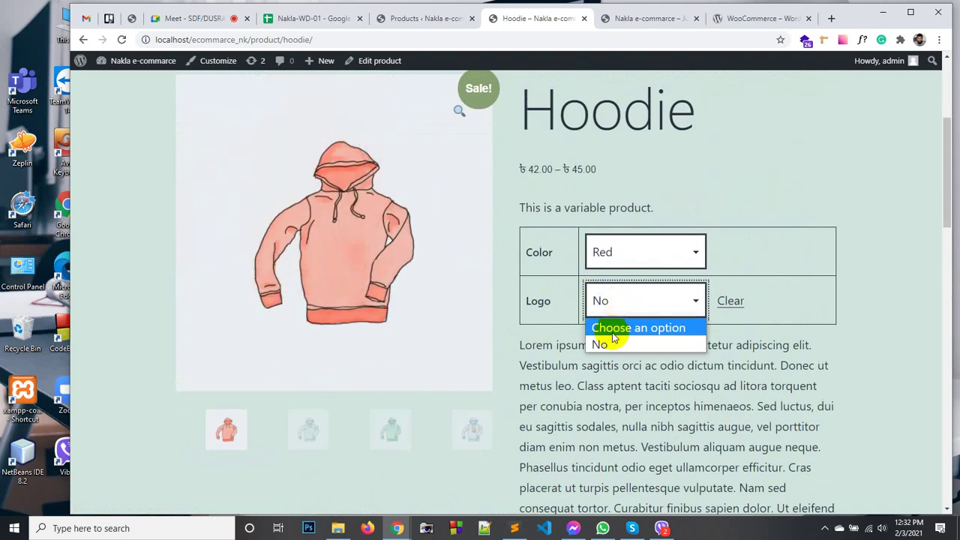
{"action": "left_click", "coordinate": [726, 302]}
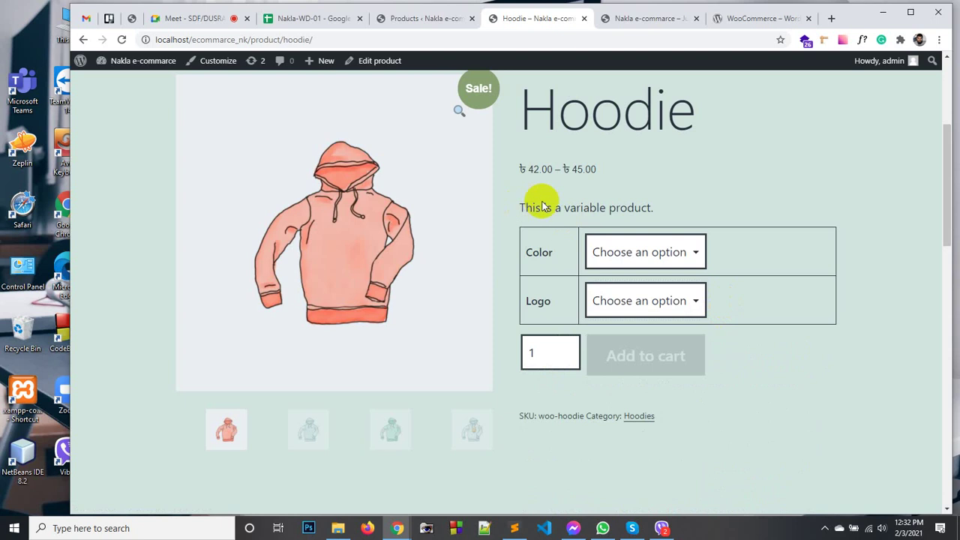
{"action": "scroll", "coordinate": [546, 191], "scroll_direction": "up", "scroll_amount": 2}
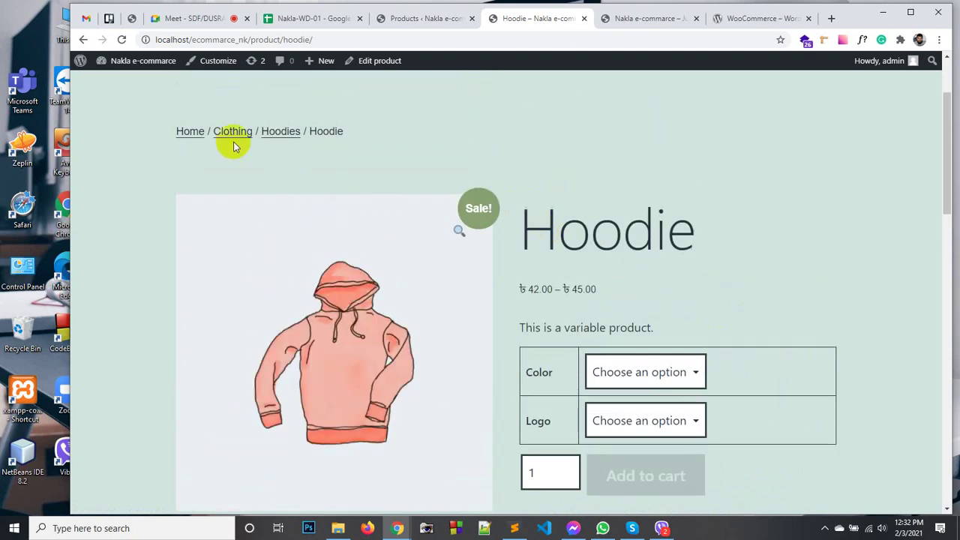
Close the Hoodie tab, reopen the shop in a new tab and open Beanie with Logo.
{"action": "left_click", "coordinate": [402, 21]}
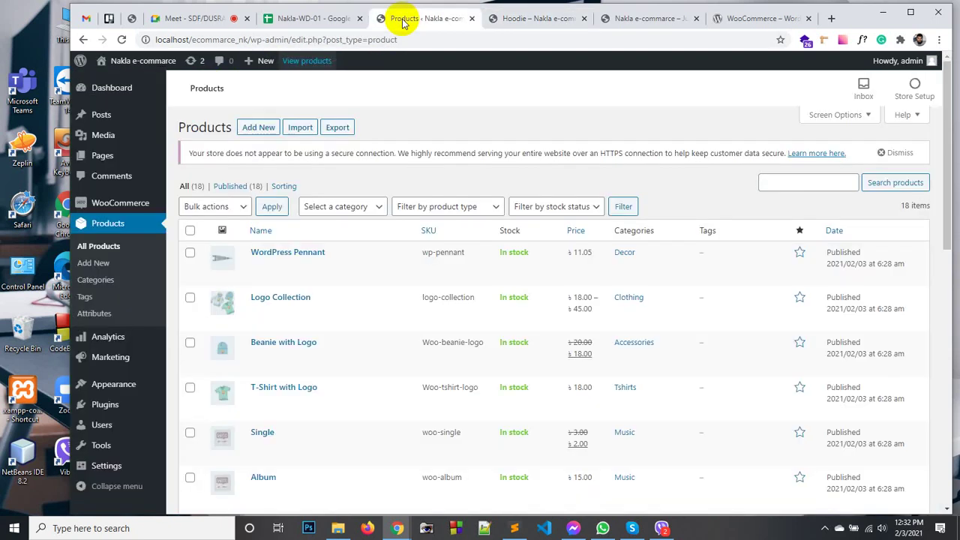
{"action": "left_click", "coordinate": [583, 18]}
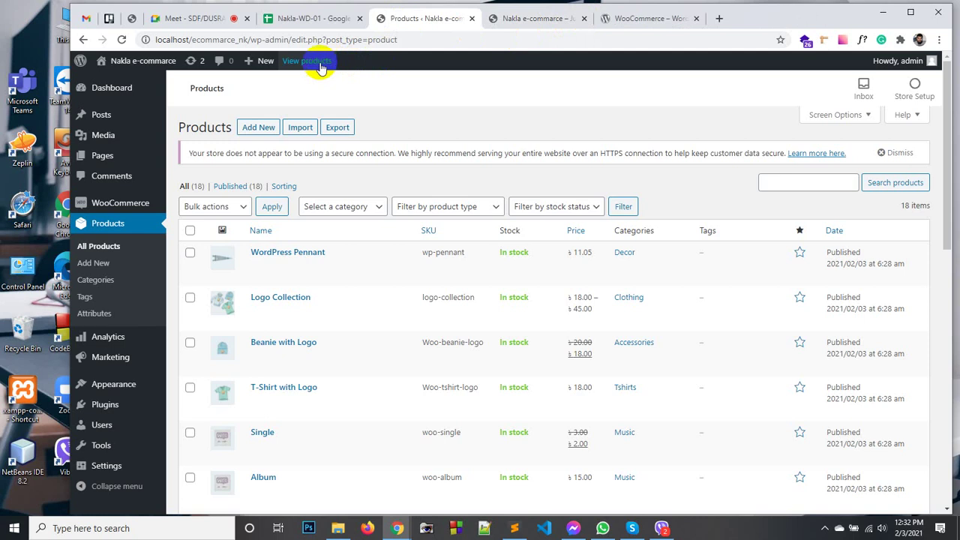
{"action": "middle_click", "coordinate": [315, 61]}
{"action": "left_click", "coordinate": [555, 19]}
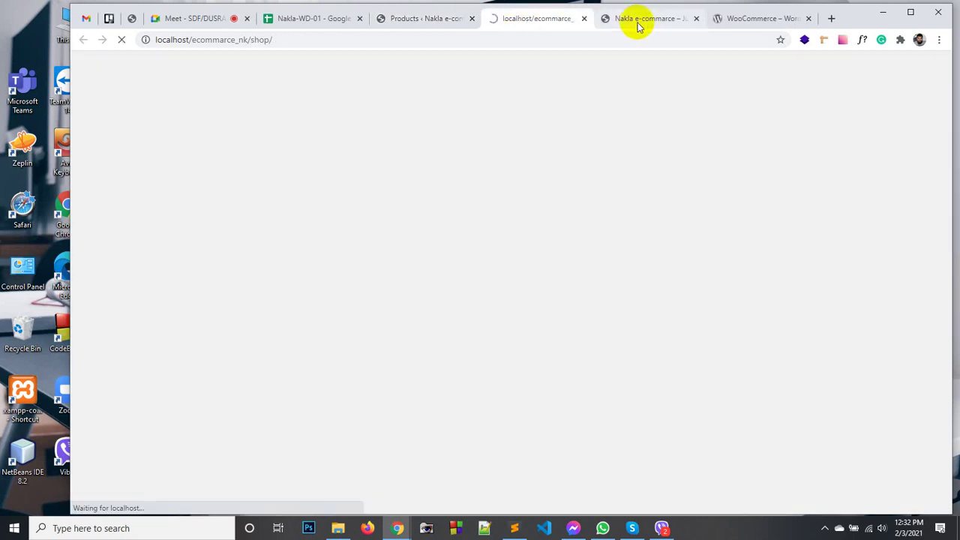
{"action": "scroll", "coordinate": [540, 258], "scroll_direction": "down", "scroll_amount": 6}
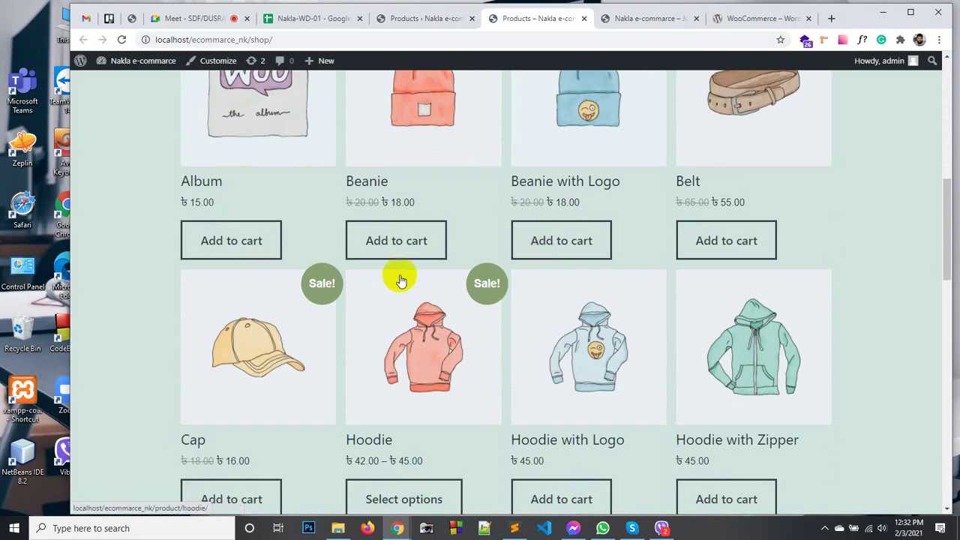
{"action": "scroll", "coordinate": [397, 276], "scroll_direction": "down", "scroll_amount": 1}
{"action": "scroll", "coordinate": [457, 263], "scroll_direction": "up", "scroll_amount": 3}
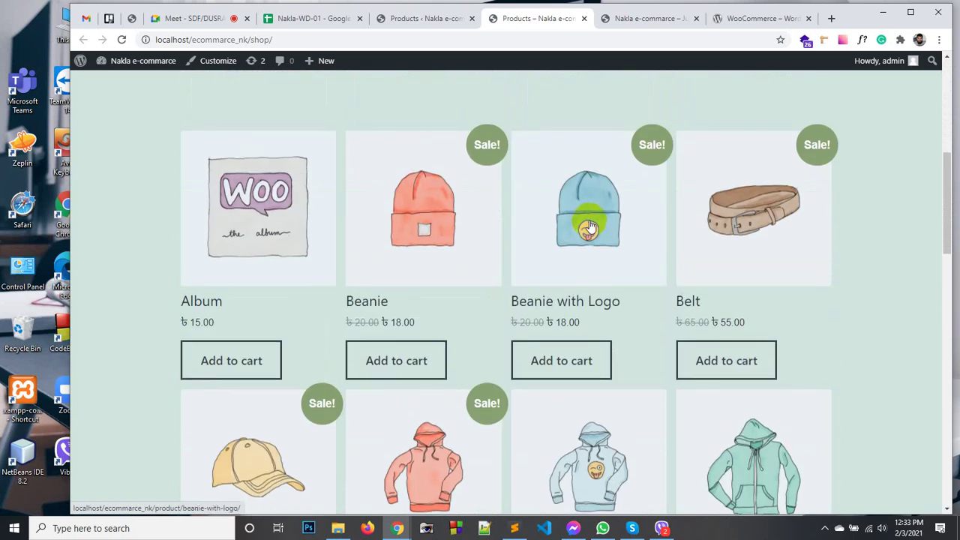
{"action": "left_click", "coordinate": [564, 243]}
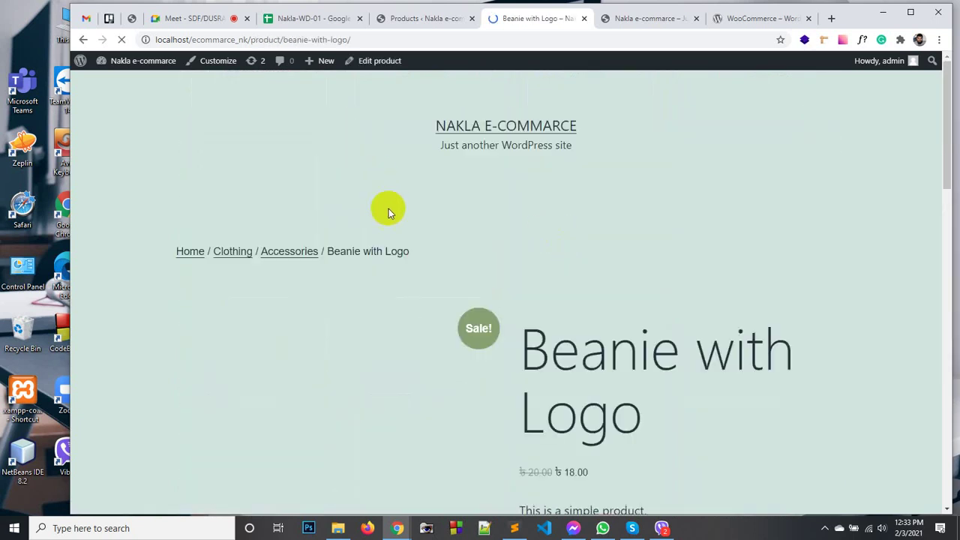
Review the Beanie with Logo page, noting its crossed-out ৳20.00 regular price.
{"action": "scroll", "coordinate": [558, 238], "scroll_direction": "down", "scroll_amount": 4}
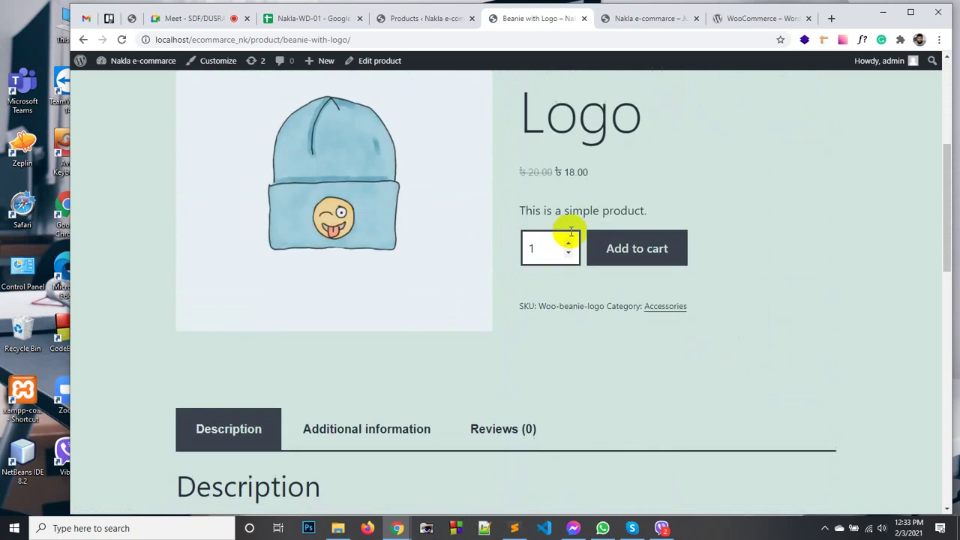
{"action": "left_click_drag", "start_coordinate": [553, 171], "coordinate": [600, 176]}
{"action": "left_click", "coordinate": [545, 185]}
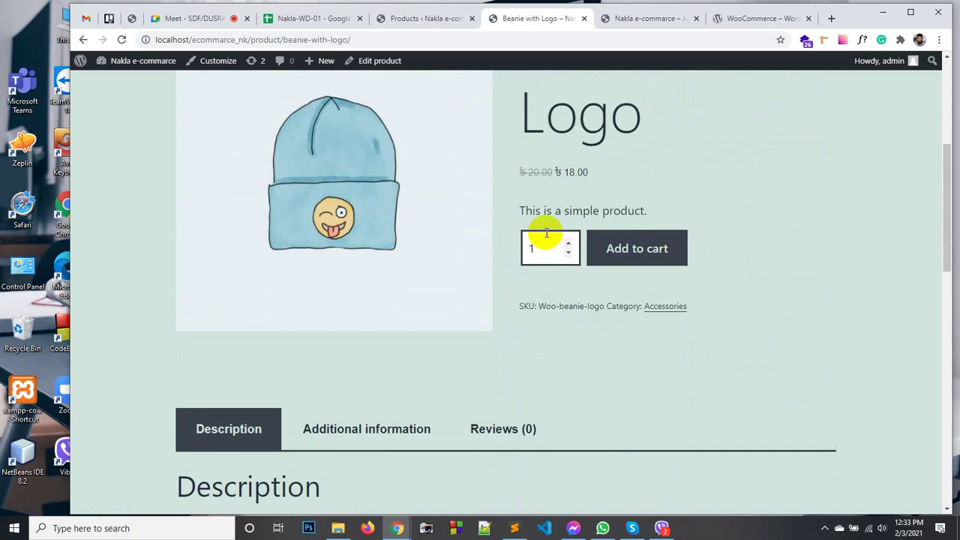
{"action": "scroll", "coordinate": [410, 341], "scroll_direction": "down", "scroll_amount": 1}
{"action": "scroll", "coordinate": [410, 341], "scroll_direction": "down", "scroll_amount": 9}
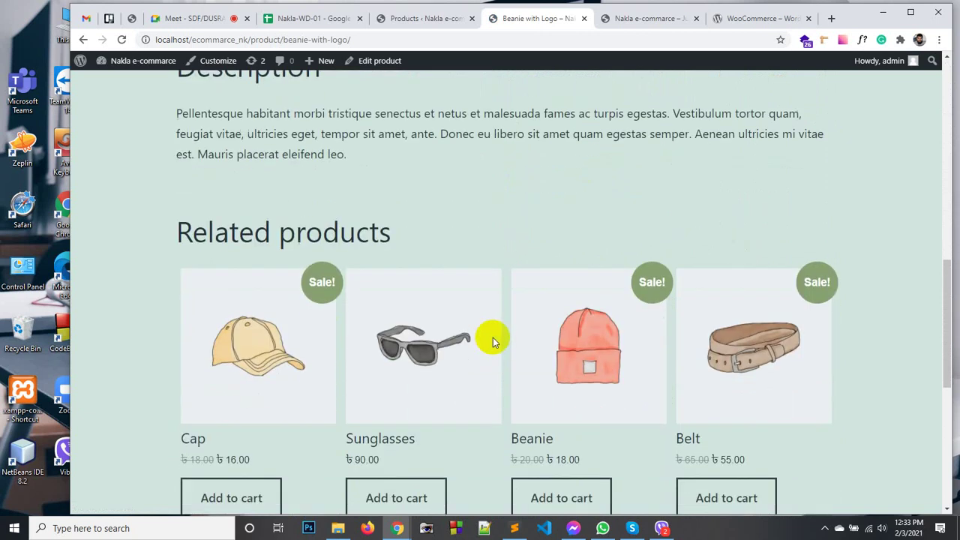
{"action": "scroll", "coordinate": [491, 338], "scroll_direction": "up", "scroll_amount": 11}
{"action": "scroll", "coordinate": [493, 338], "scroll_direction": "up", "scroll_amount": 3}
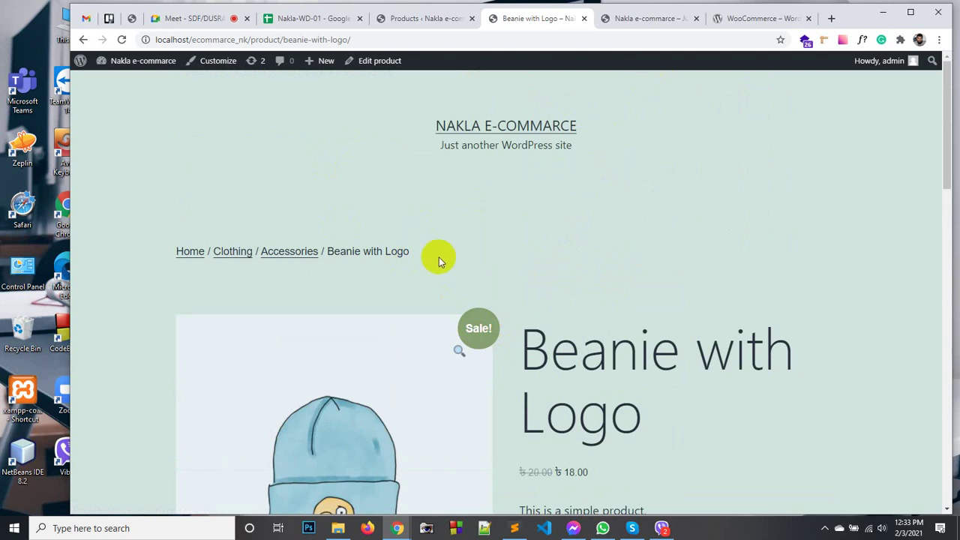
{"action": "scroll", "coordinate": [441, 260], "scroll_direction": "down", "scroll_amount": 5}
{"action": "scroll", "coordinate": [428, 277], "scroll_direction": "down", "scroll_amount": 5}
{"action": "scroll", "coordinate": [330, 296], "scroll_direction": "down", "scroll_amount": 5}
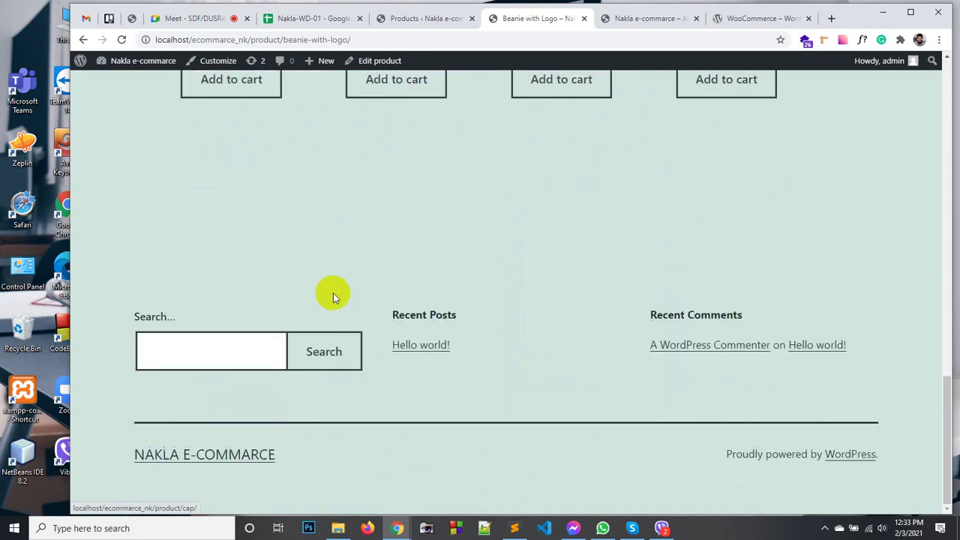
{"action": "scroll", "coordinate": [356, 298], "scroll_direction": "up", "scroll_amount": 15}
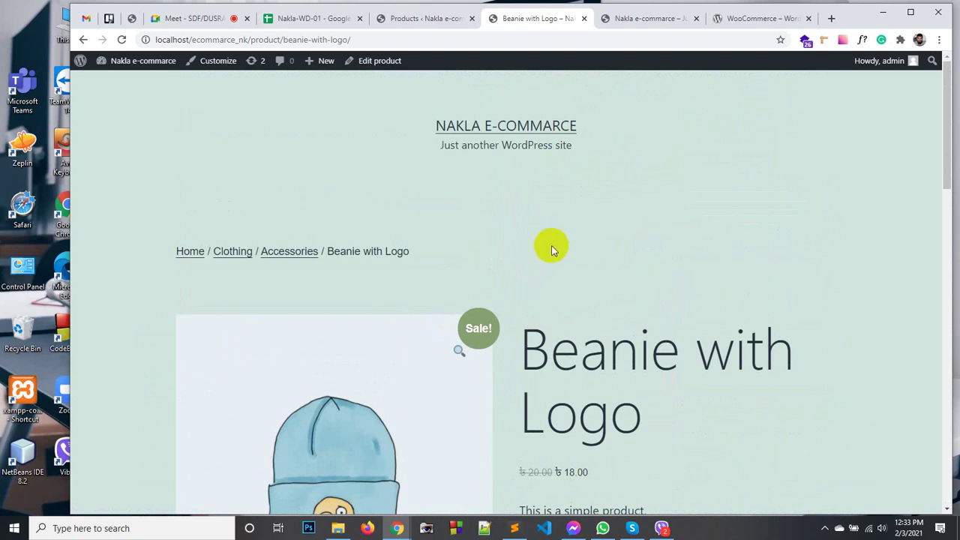
Return to the admin Products list and go to Appearance > Themes.
{"action": "left_click", "coordinate": [432, 27]}
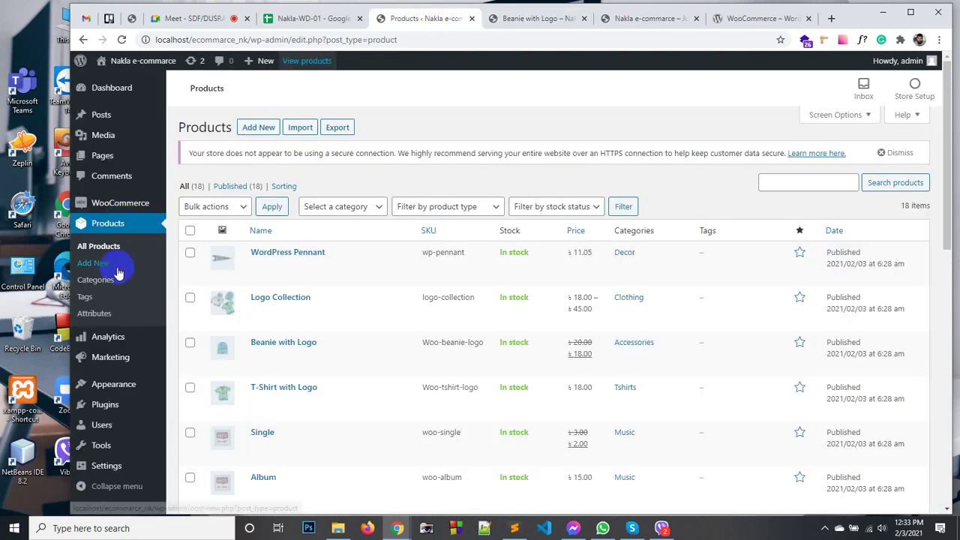
{"action": "mouse_move", "coordinate": [113, 393]}
{"action": "left_click", "coordinate": [187, 388]}
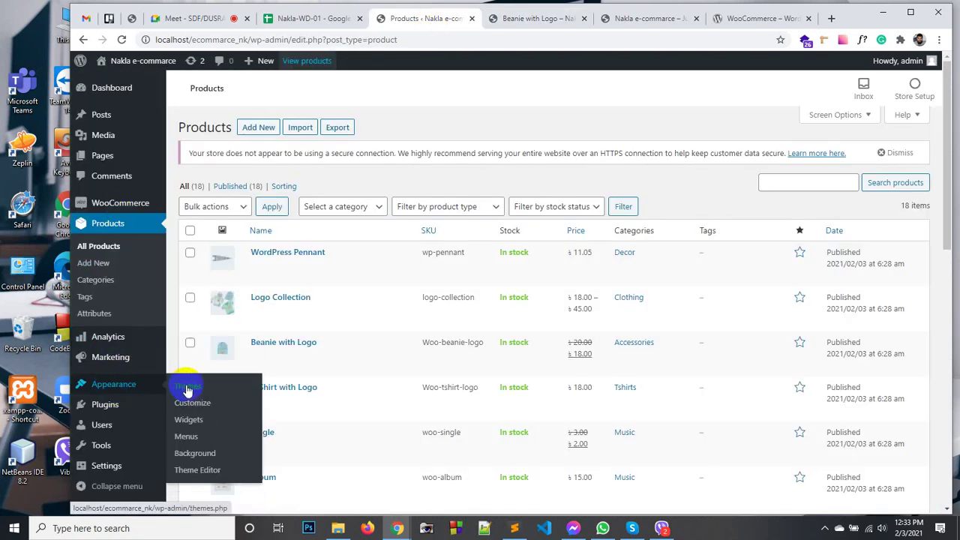
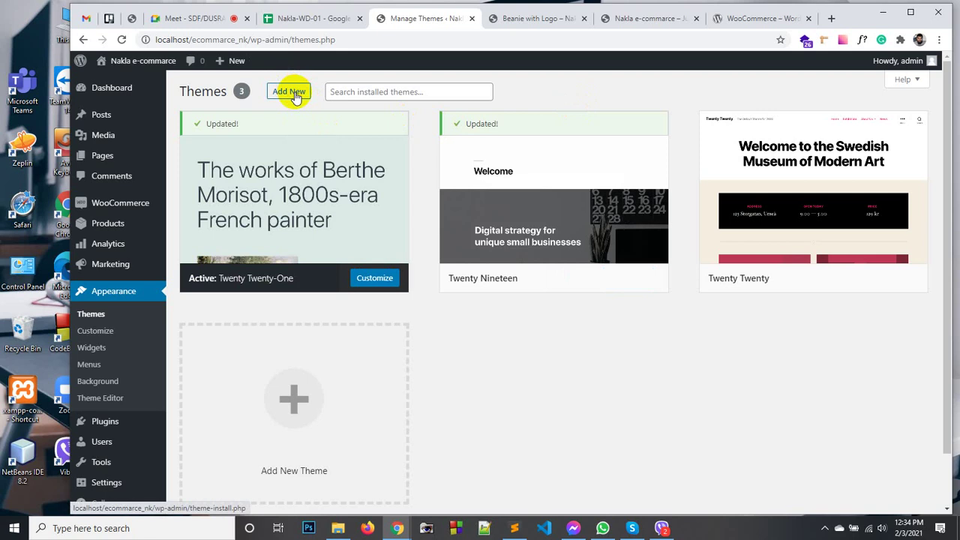
Search the theme directory for Astra, install it and activate it.
{"action": "left_click", "coordinate": [293, 93]}
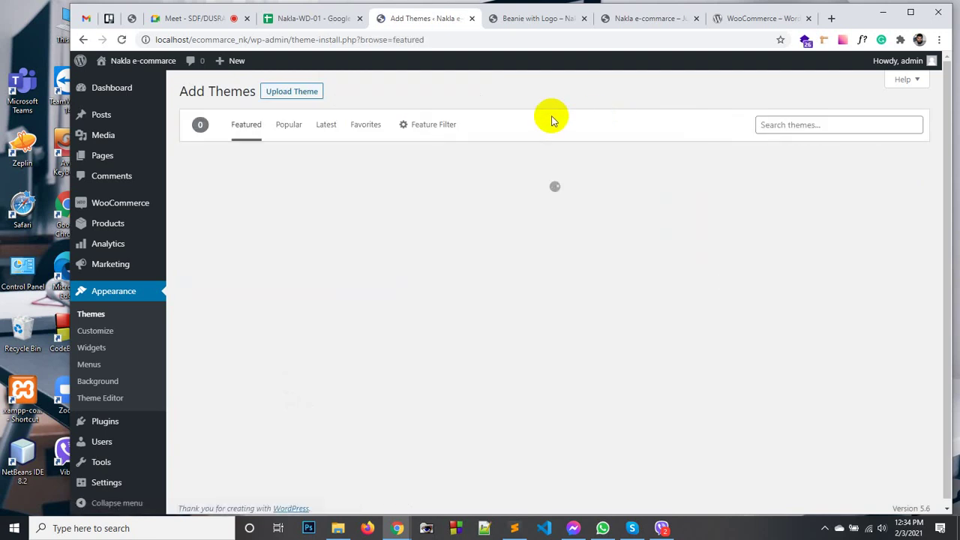
{"action": "left_click", "coordinate": [793, 125]}
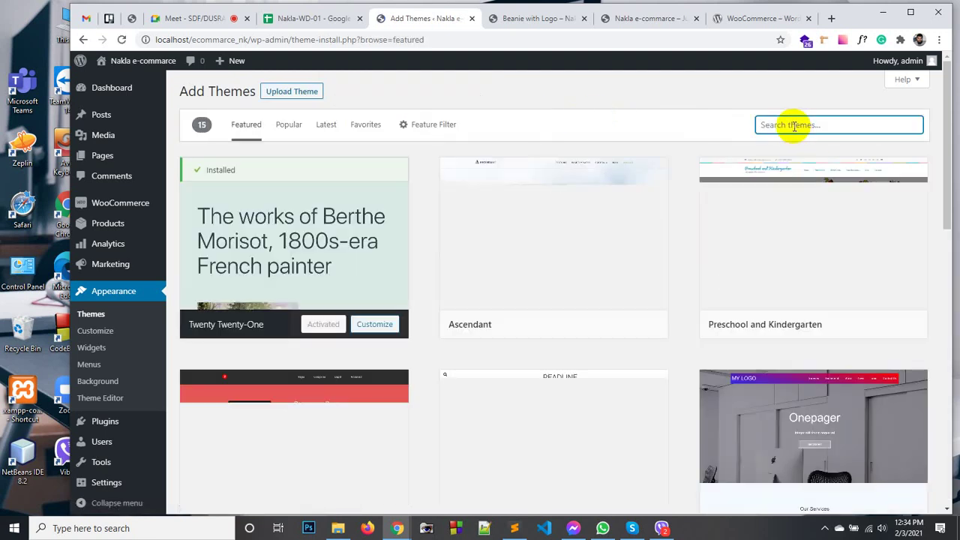
{"action": "type", "text": "A"}
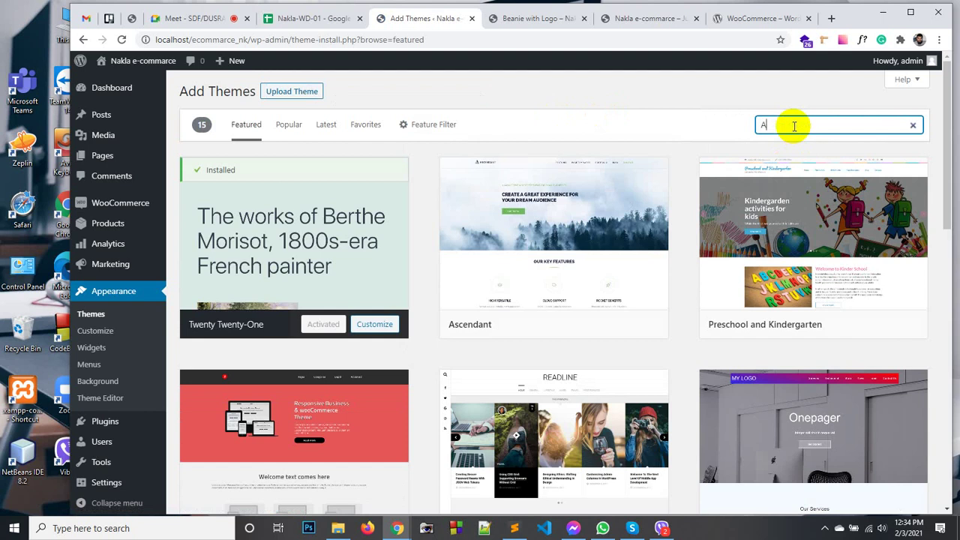
{"action": "type", "text": "stra"}
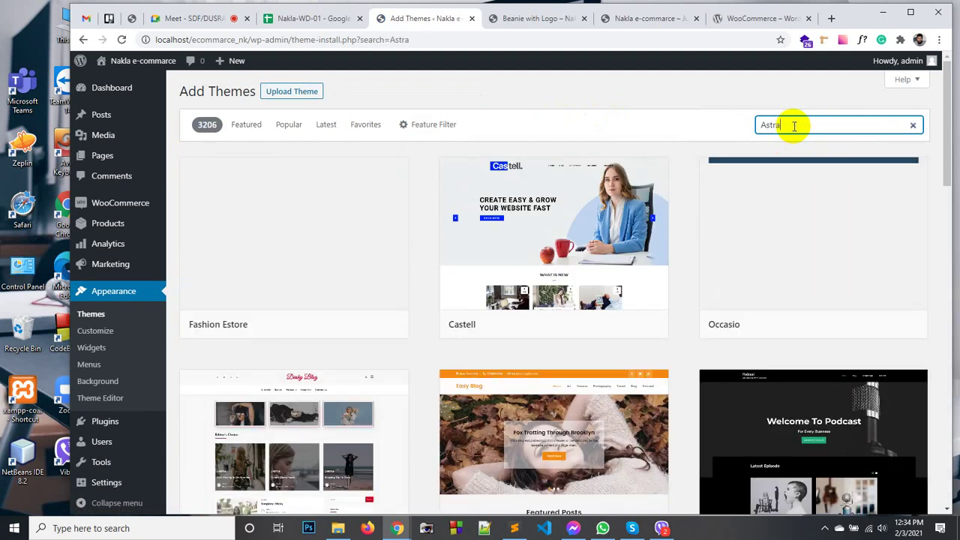
{"action": "mouse_move", "coordinate": [404, 255]}
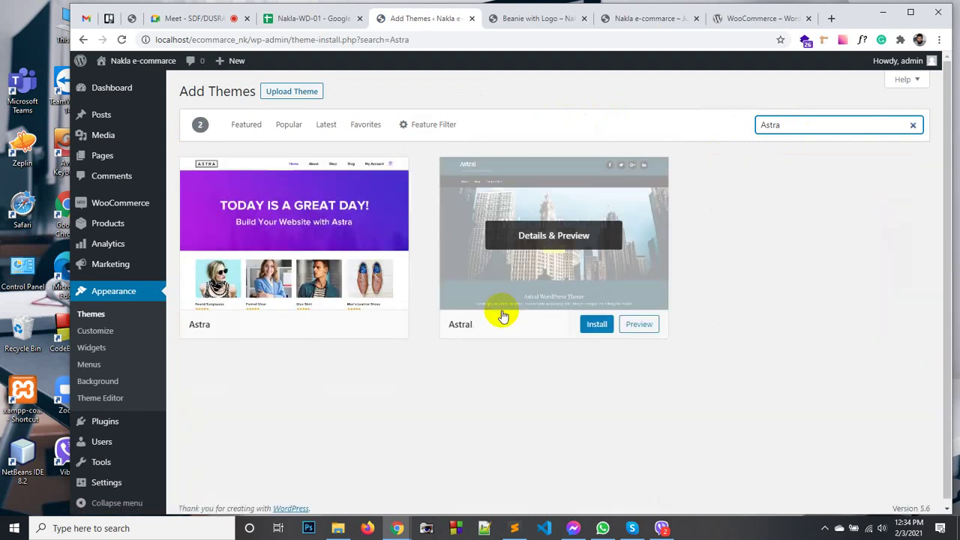
{"action": "mouse_move", "coordinate": [310, 272]}
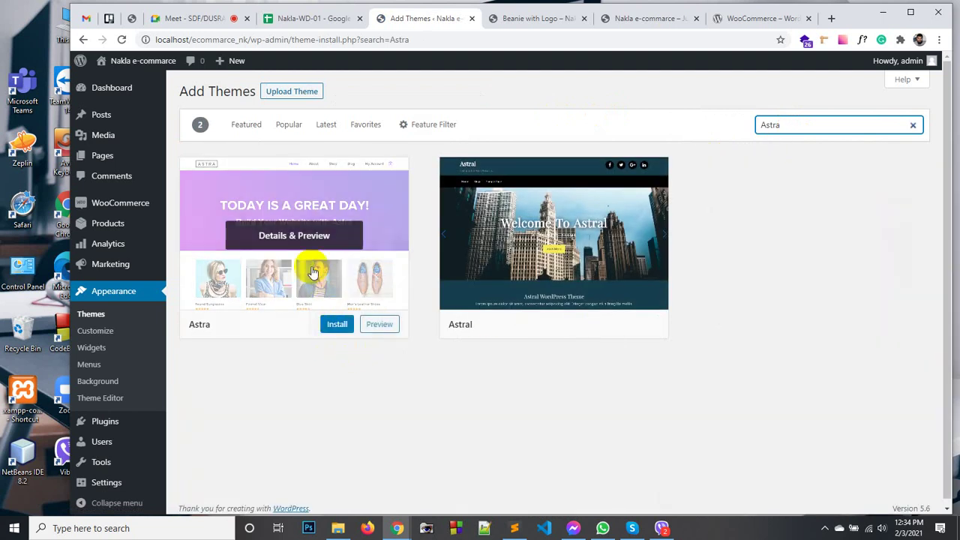
{"action": "left_click", "coordinate": [335, 325]}
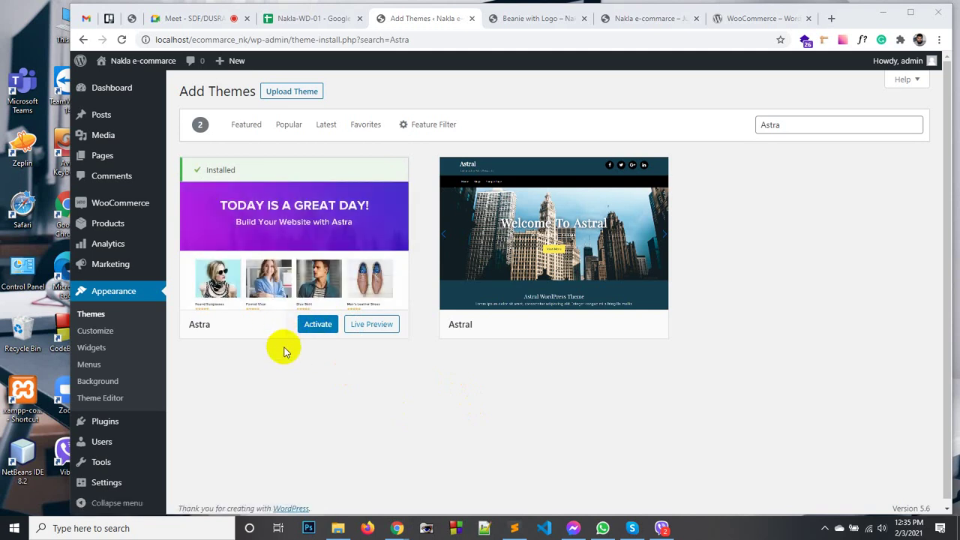
{"action": "left_click", "coordinate": [324, 332]}
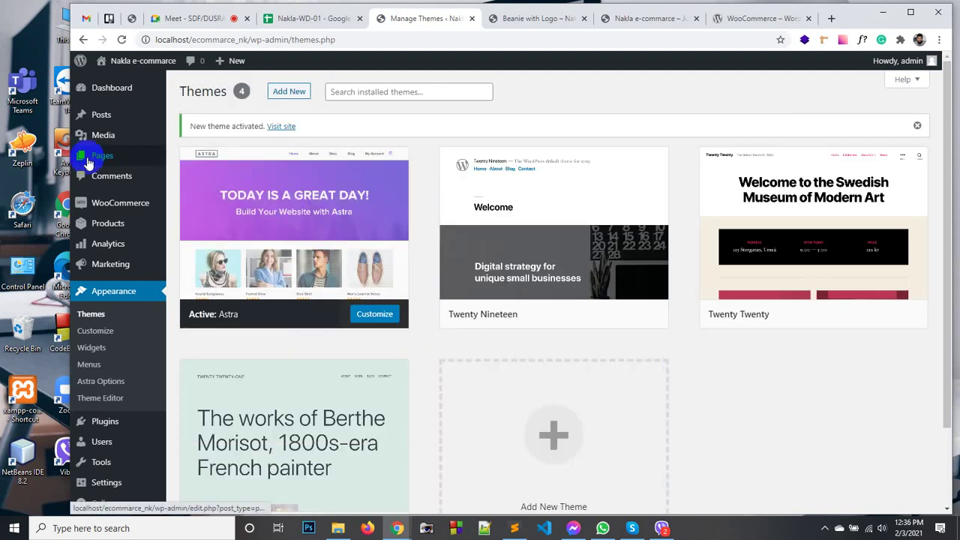
Preview the Astra storefront, then close the Beanie with Logo tab and return to Themes.
{"action": "left_click", "coordinate": [523, 16]}
{"action": "left_click", "coordinate": [649, 21]}
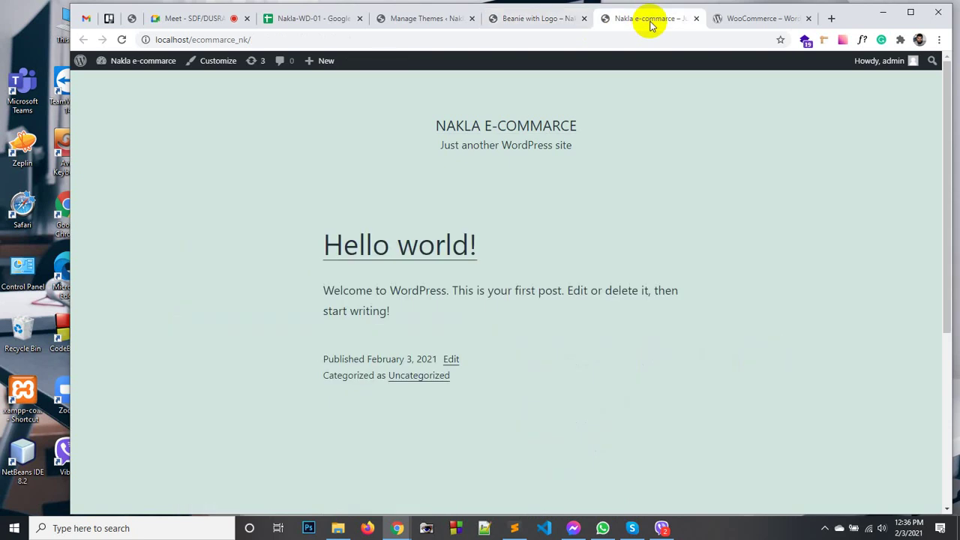
{"action": "left_click", "coordinate": [548, 19]}
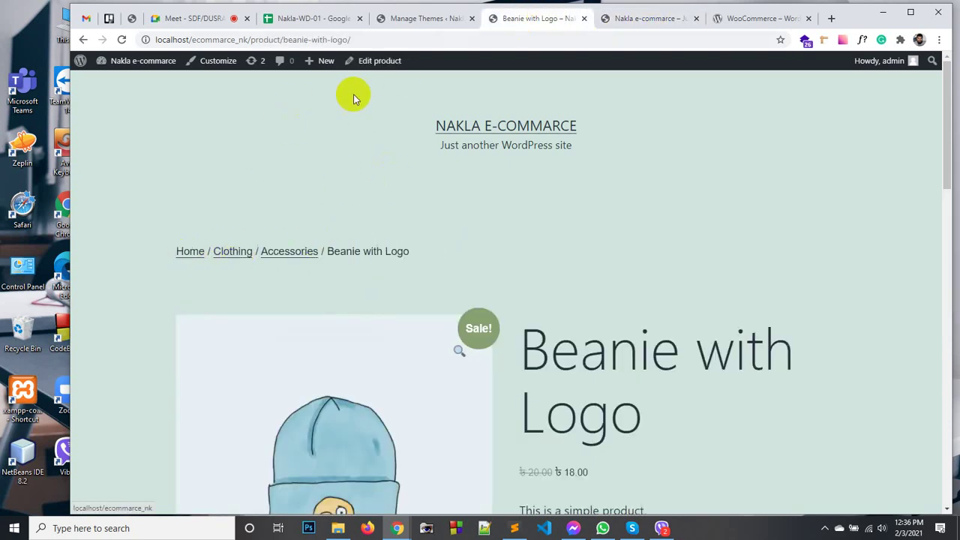
{"action": "left_click", "coordinate": [584, 18]}
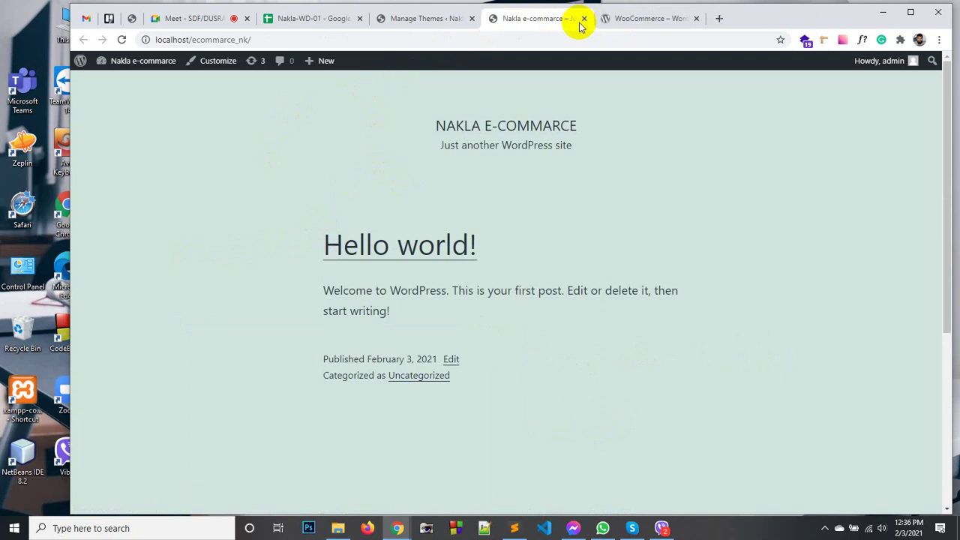
{"action": "left_click", "coordinate": [431, 21]}
Open the Shop storefront from All Products in a new tab and browse its listing.
{"action": "mouse_move", "coordinate": [105, 229]}
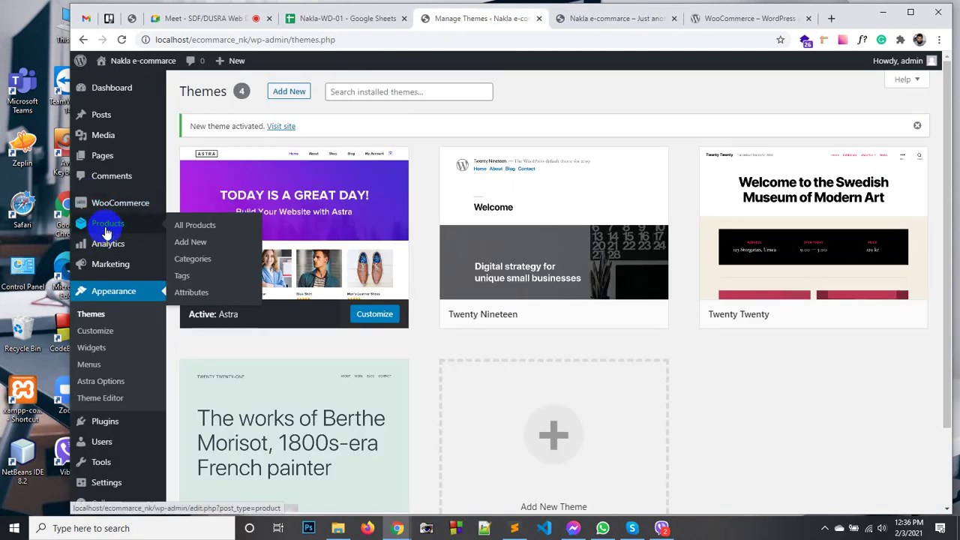
{"action": "left_click", "coordinate": [210, 234]}
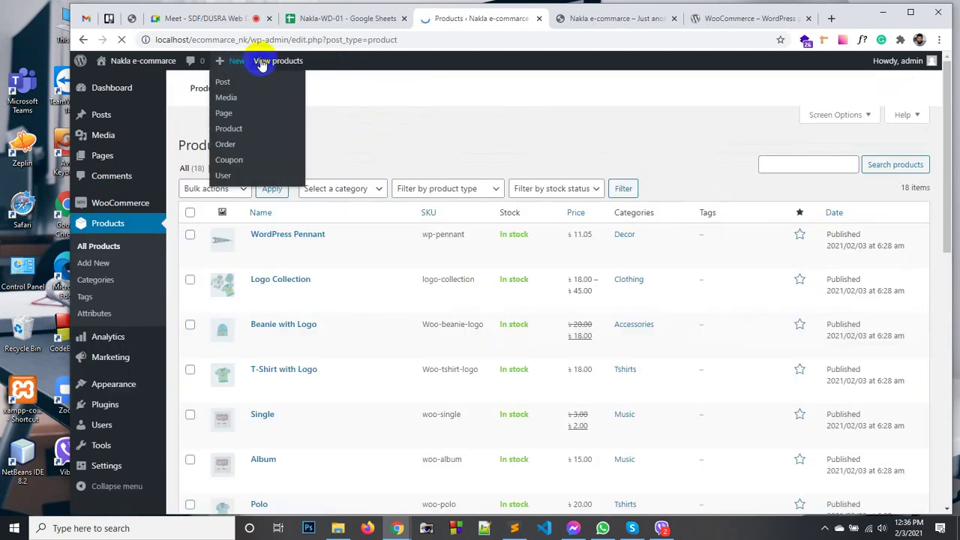
{"action": "middle_click", "coordinate": [291, 65]}
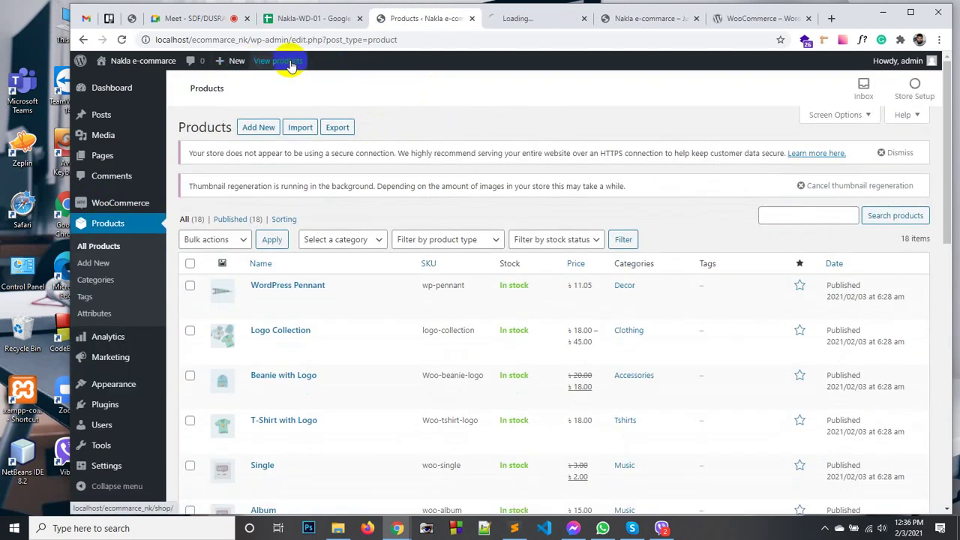
{"action": "left_click", "coordinate": [534, 18]}
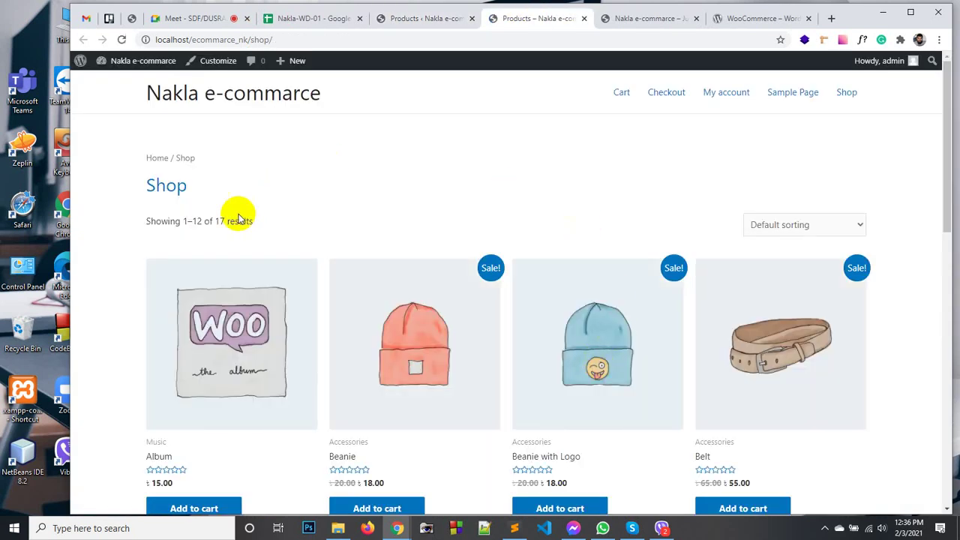
{"action": "scroll", "coordinate": [336, 263], "scroll_direction": "down", "scroll_amount": 10}
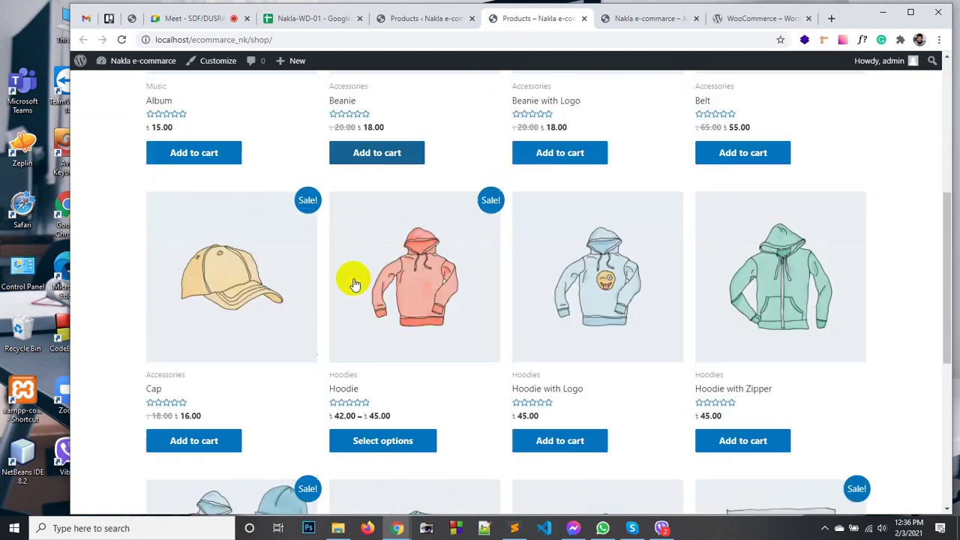
{"action": "scroll", "coordinate": [363, 296], "scroll_direction": "up", "scroll_amount": 10}
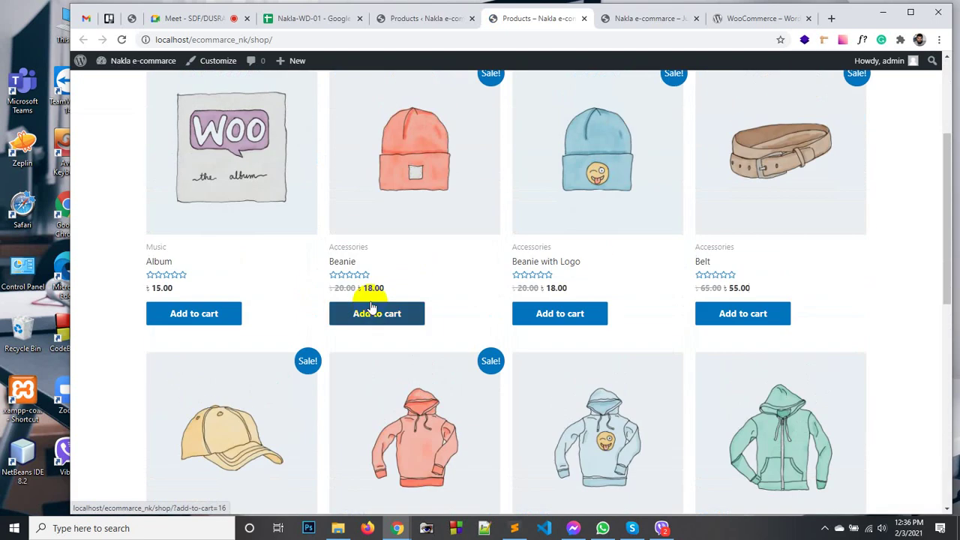
{"action": "scroll", "coordinate": [405, 250], "scroll_direction": "down", "scroll_amount": 4}
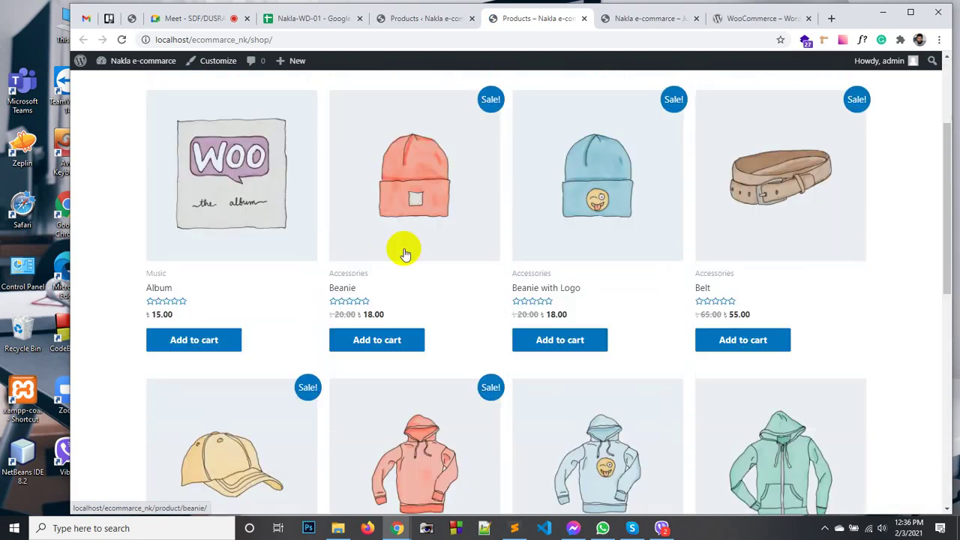
{"action": "scroll", "coordinate": [428, 373], "scroll_direction": "down", "scroll_amount": 5}
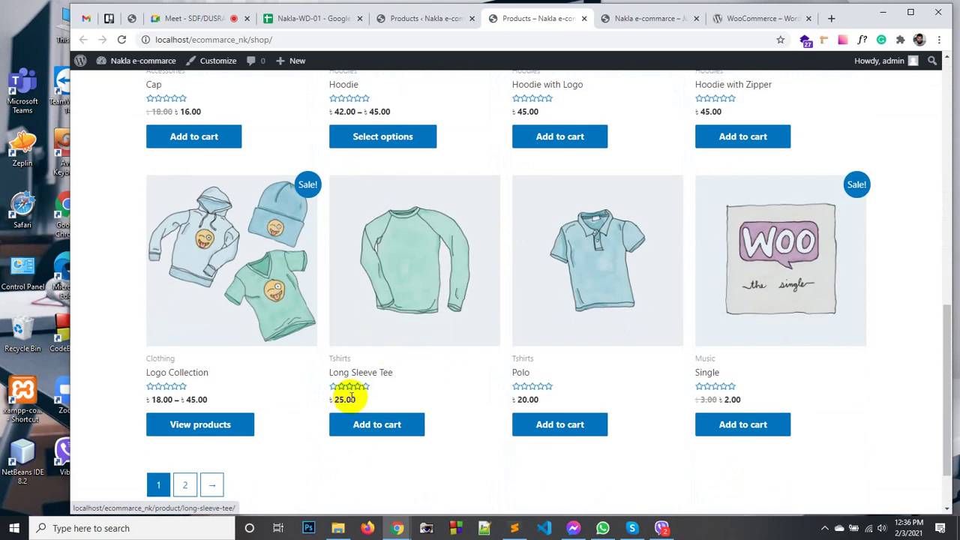
{"action": "scroll", "coordinate": [129, 262], "scroll_direction": "up", "scroll_amount": 3}
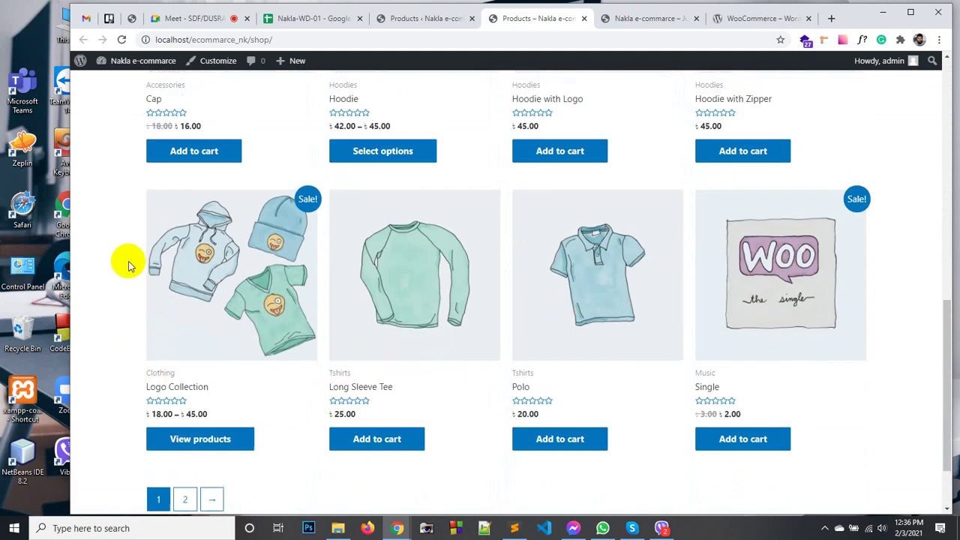
{"action": "scroll", "coordinate": [413, 317], "scroll_direction": "up", "scroll_amount": 3}
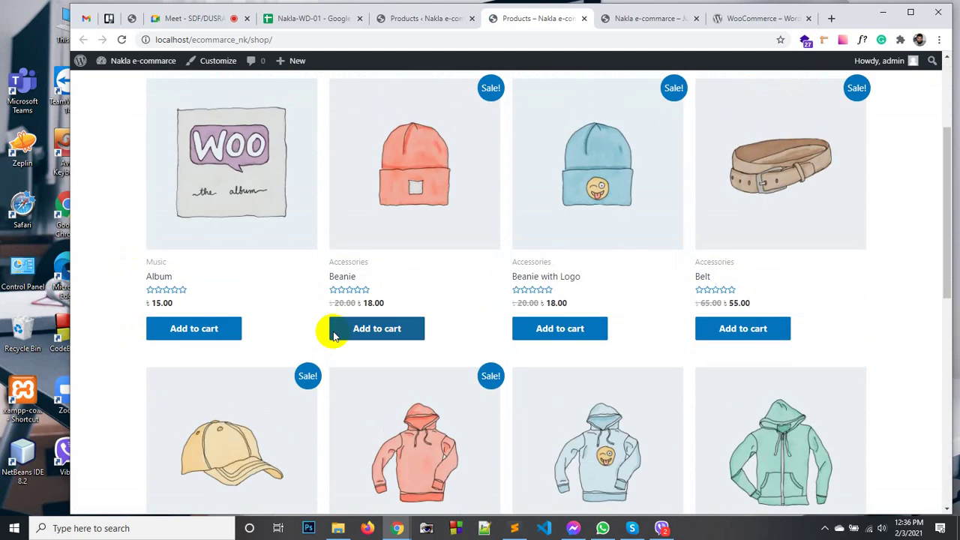
{"action": "scroll", "coordinate": [514, 209], "scroll_direction": "up", "scroll_amount": 3}
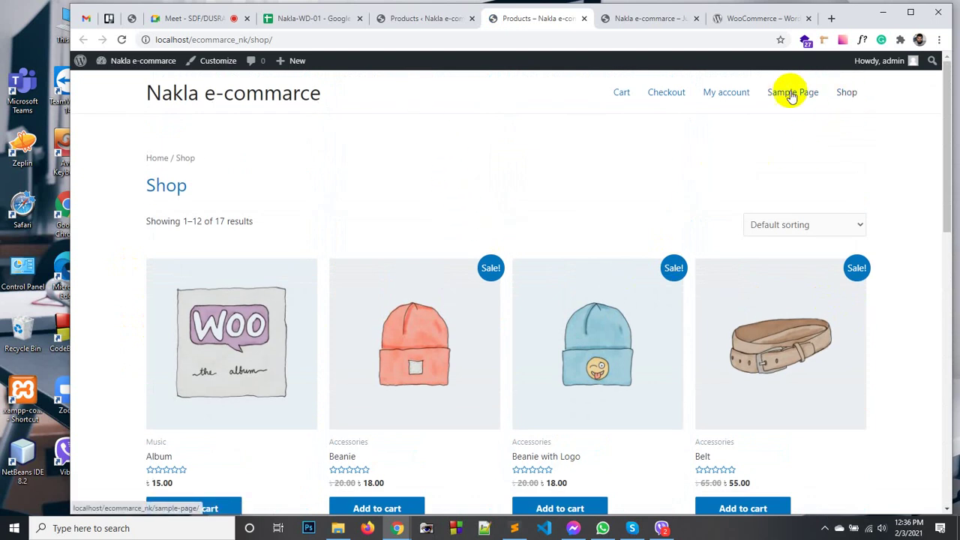
Copy the site base address localhost/ecommarce_nk from the Shop page and launch Firefox.
{"action": "left_click", "coordinate": [418, 20]}
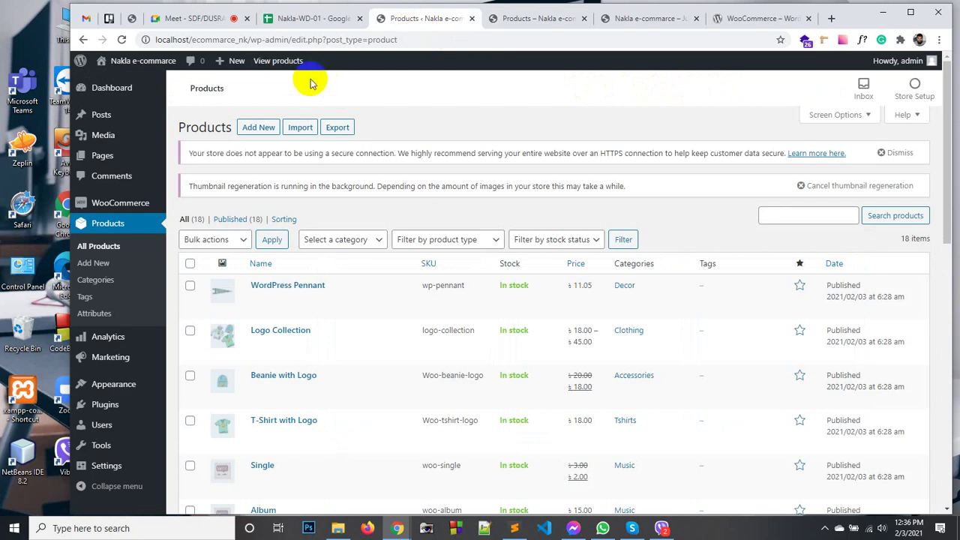
{"action": "left_click", "coordinate": [264, 64]}
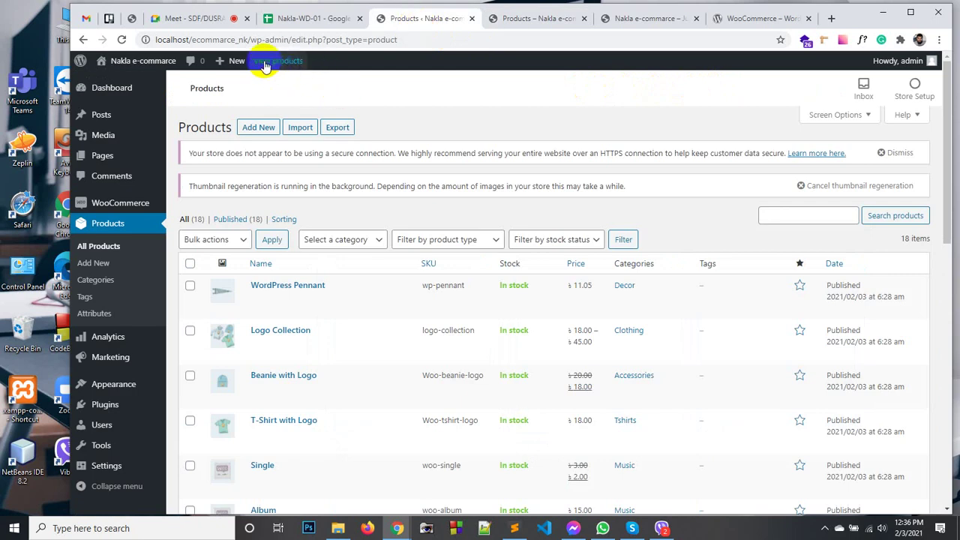
{"action": "left_click", "coordinate": [504, 19]}
{"action": "left_click_drag", "start_coordinate": [247, 39], "coordinate": [150, 37]}
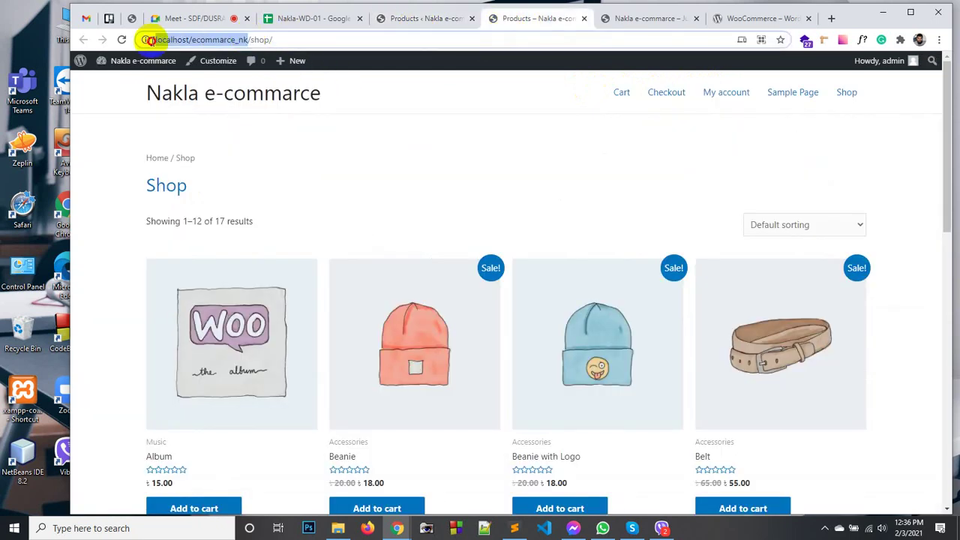
{"action": "right_click", "coordinate": [172, 42]}
{"action": "left_click", "coordinate": [197, 129]}
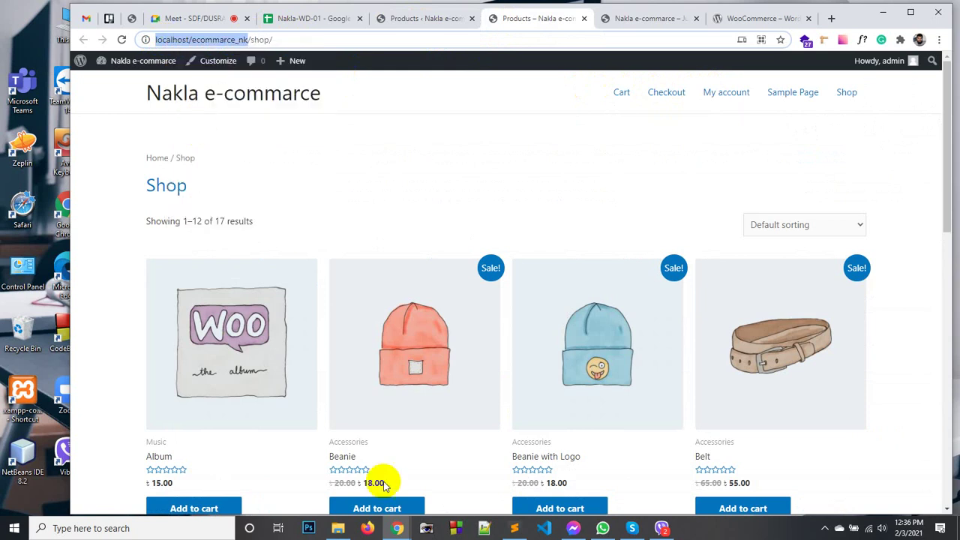
{"action": "left_click", "coordinate": [377, 531]}
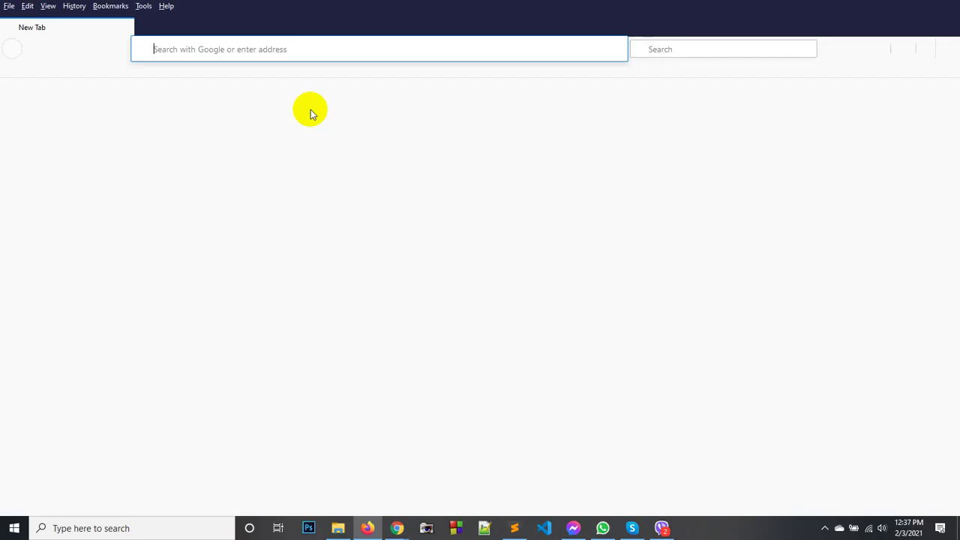
Load localhost/ecommarce_nk in Firefox, then return to Chrome's admin Products list.
{"action": "left_click", "coordinate": [212, 48]}
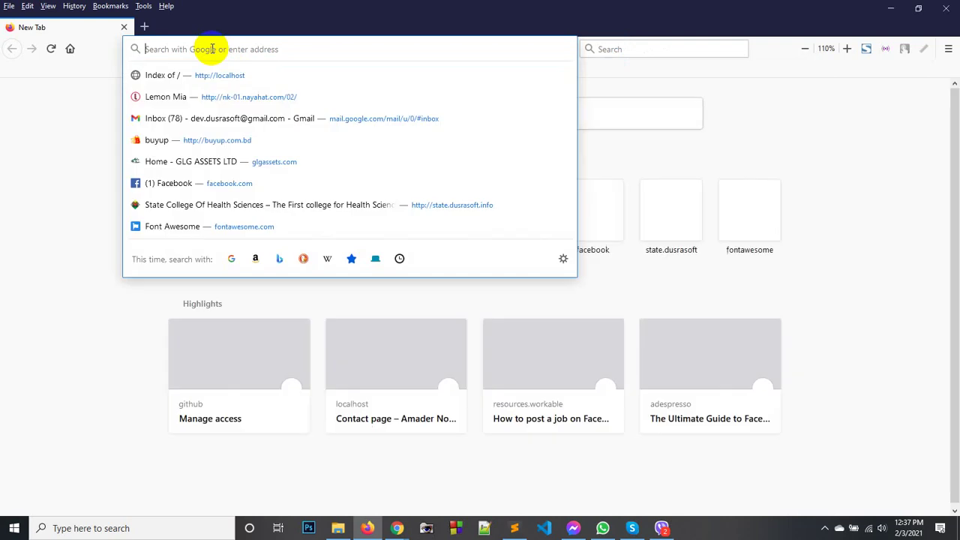
{"action": "key", "text": "ctrl+v"}
{"action": "key", "text": "Return"}
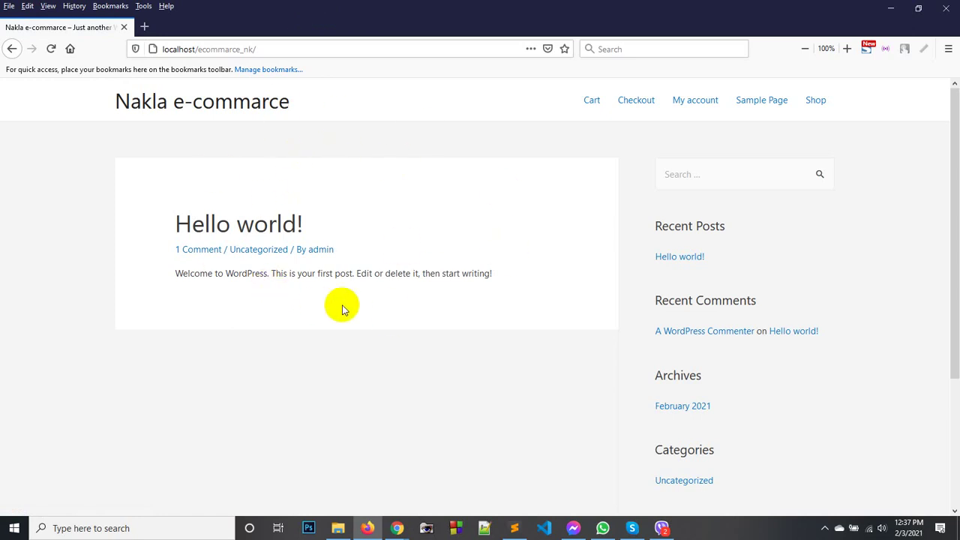
{"action": "left_click", "coordinate": [384, 506]}
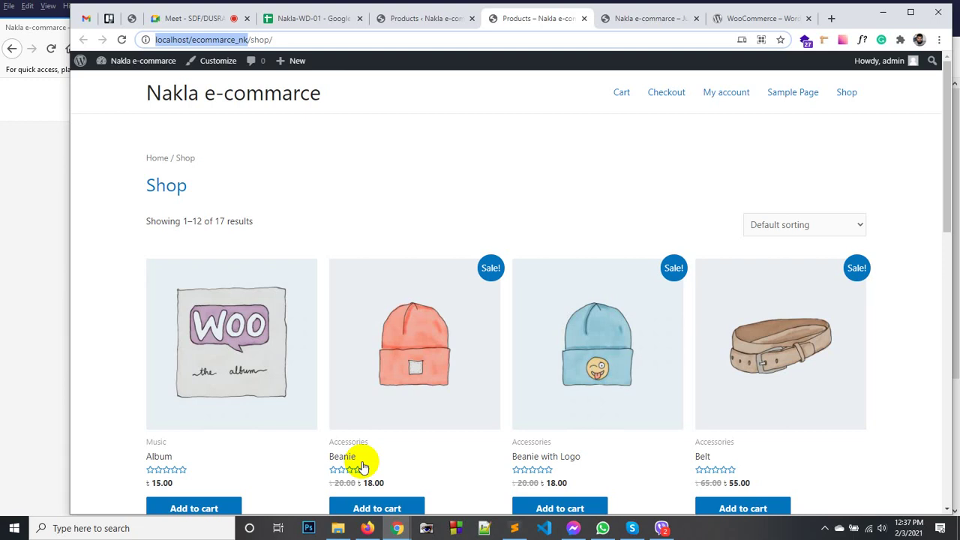
{"action": "left_click", "coordinate": [442, 19]}
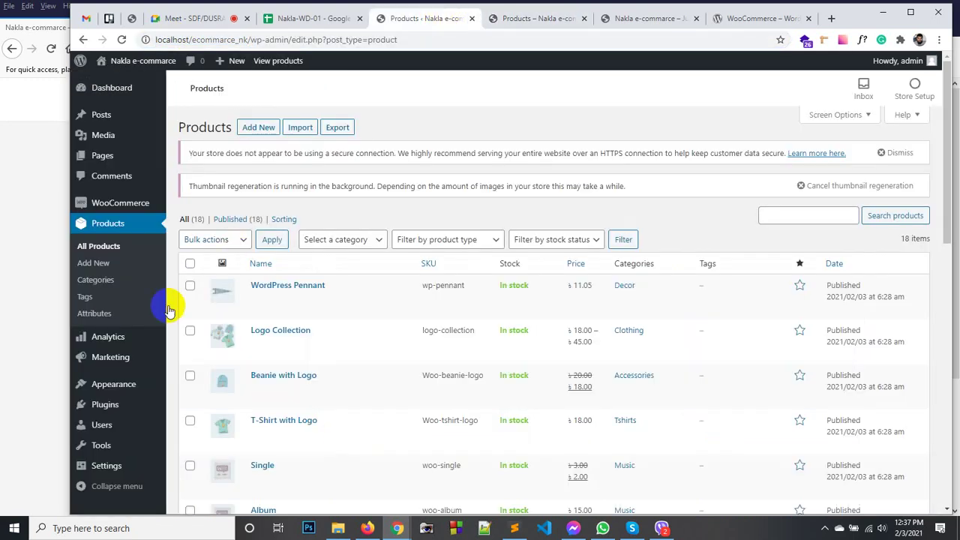
Create a new page titled Home and publish it.
{"action": "mouse_move", "coordinate": [86, 467]}
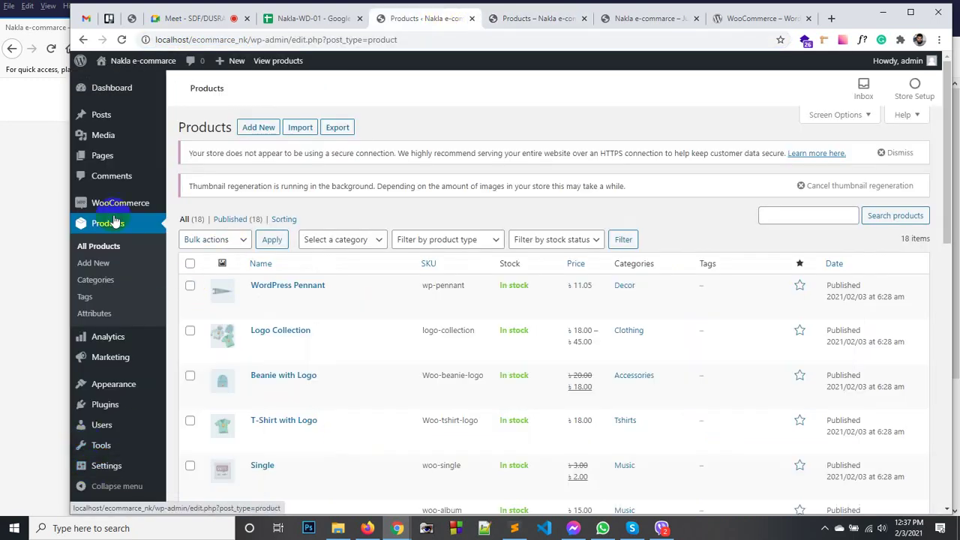
{"action": "mouse_move", "coordinate": [101, 155]}
{"action": "left_click", "coordinate": [201, 175]}
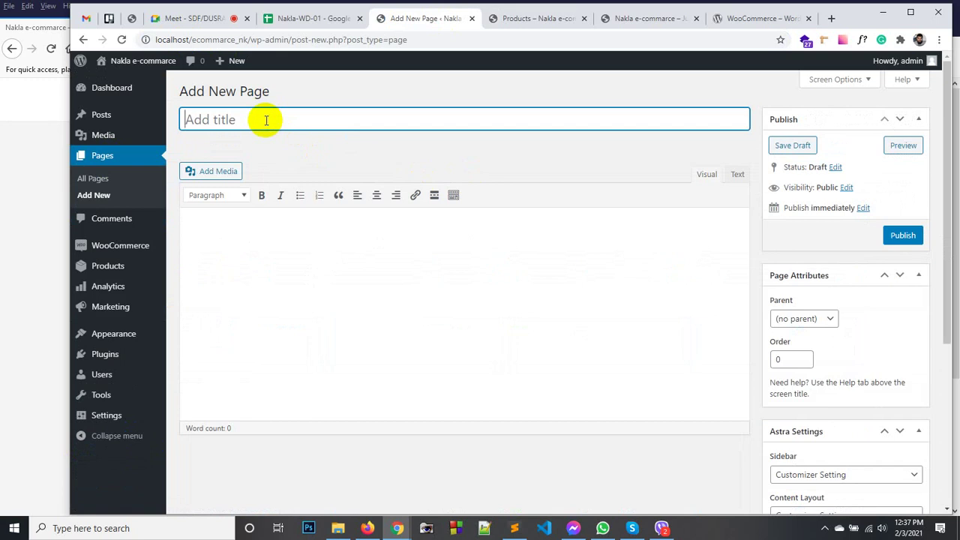
{"action": "left_click", "coordinate": [333, 141]}
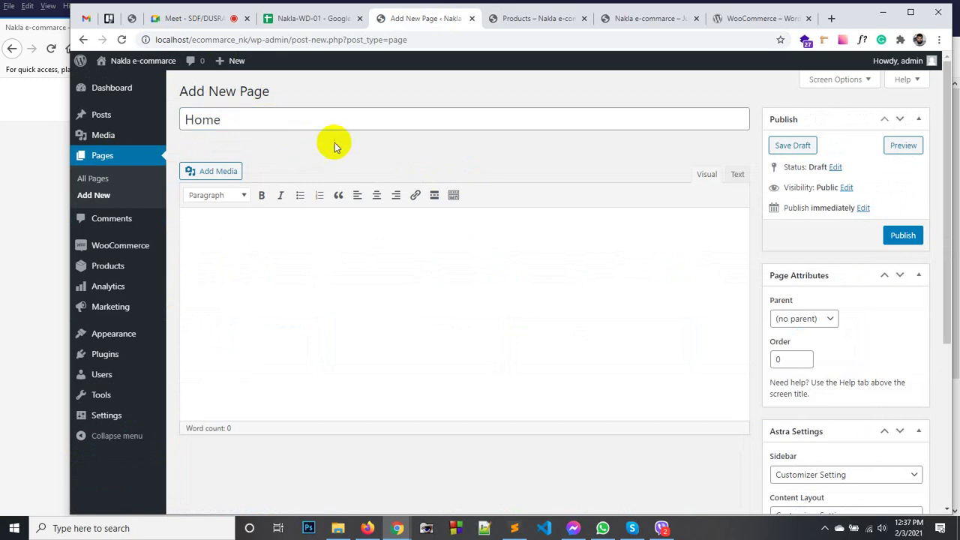
{"action": "scroll", "coordinate": [887, 417], "scroll_direction": "down", "scroll_amount": 3}
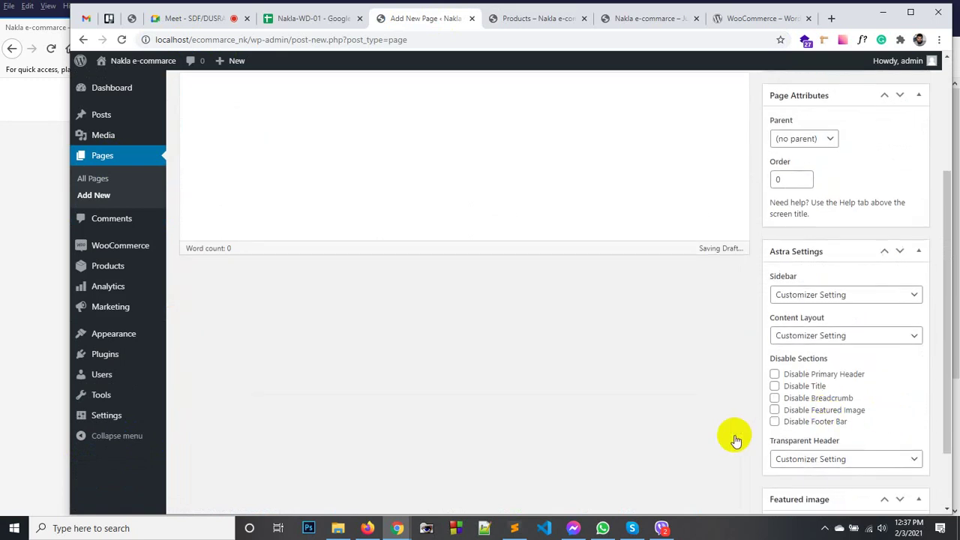
{"action": "scroll", "coordinate": [730, 439], "scroll_direction": "down", "scroll_amount": 2}
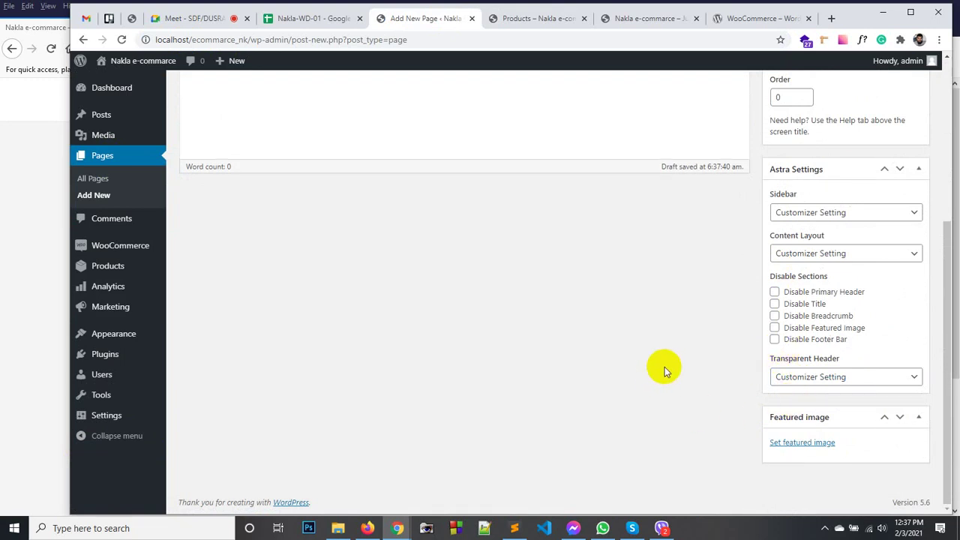
{"action": "scroll", "coordinate": [665, 369], "scroll_direction": "up", "scroll_amount": 4}
{"action": "left_click", "coordinate": [896, 243]}
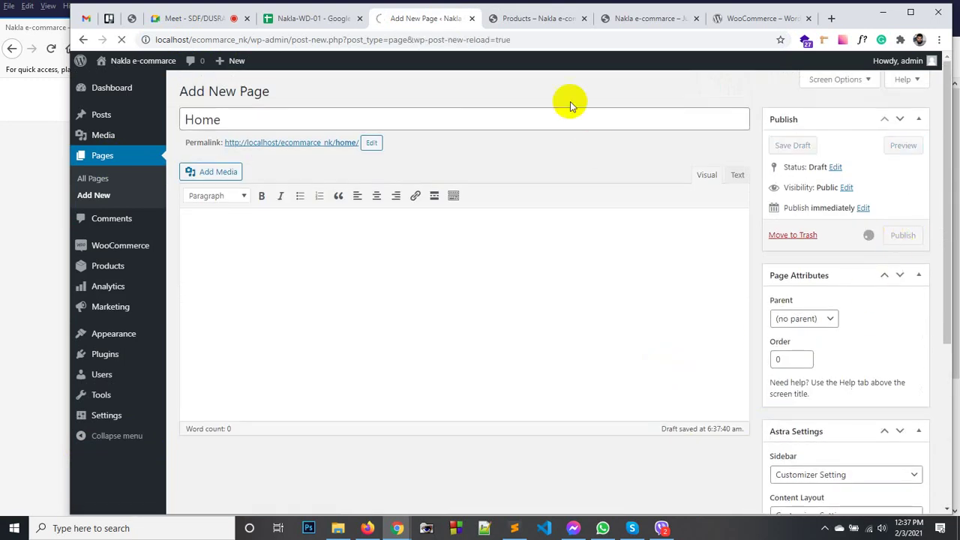
Go to Settings > Reading.
{"action": "left_click", "coordinate": [98, 412]}
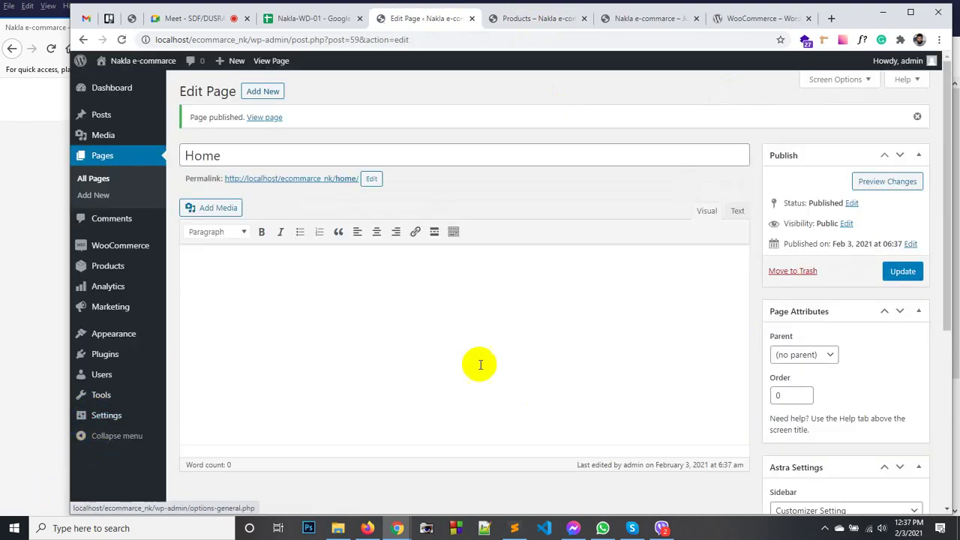
{"action": "mouse_move", "coordinate": [106, 416]}
{"action": "left_click", "coordinate": [197, 418]}
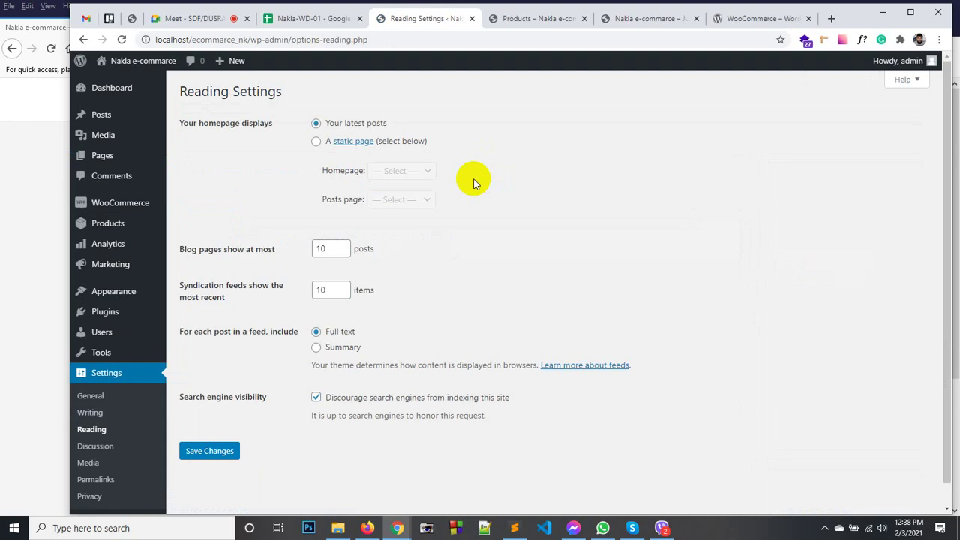
Set the homepage to the static page Home and save the Reading settings.
{"action": "left_click", "coordinate": [196, 20]}
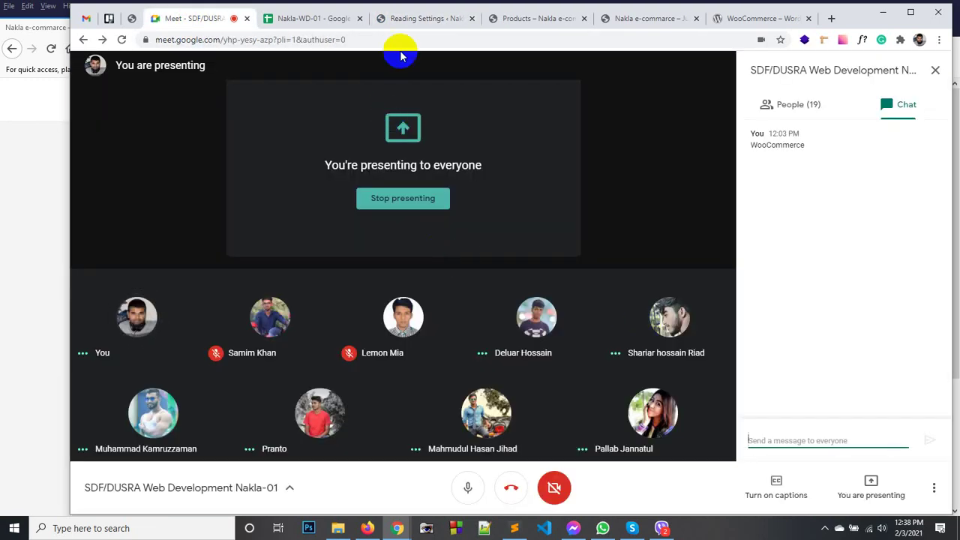
{"action": "left_click", "coordinate": [399, 18]}
{"action": "left_click", "coordinate": [316, 141]}
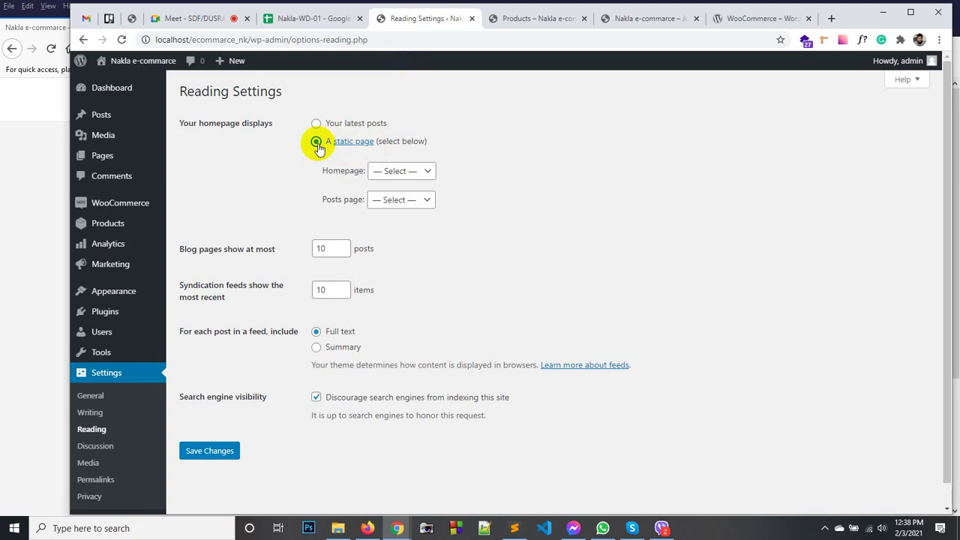
{"action": "left_click", "coordinate": [397, 175]}
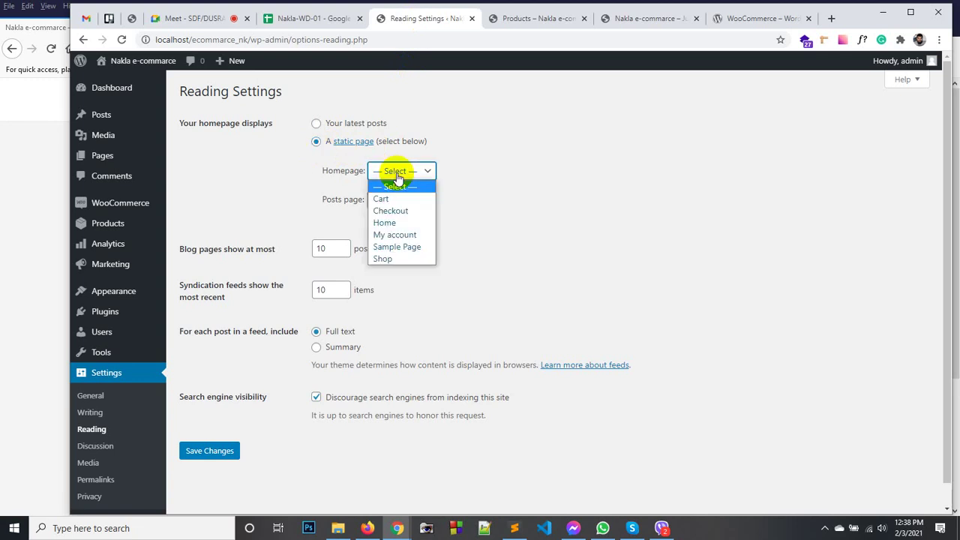
{"action": "left_click", "coordinate": [384, 223]}
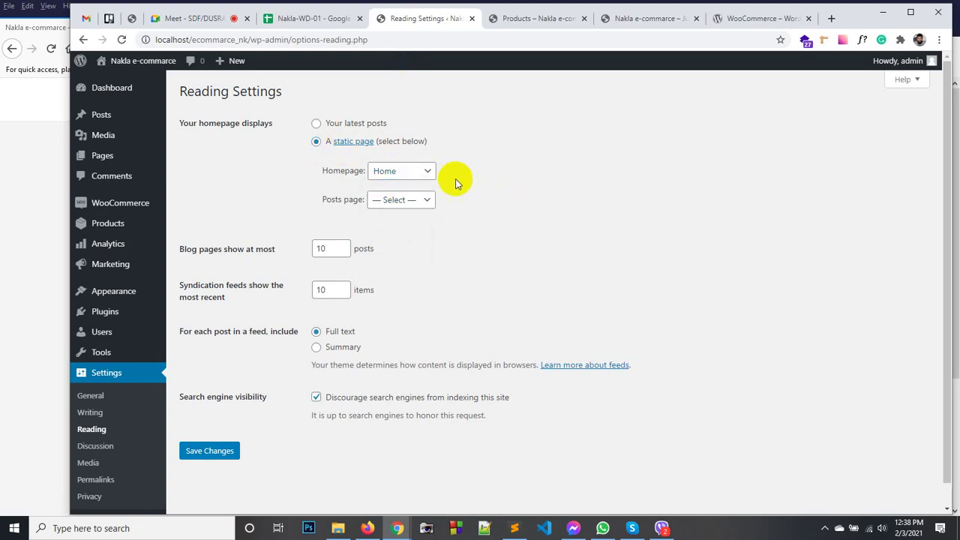
{"action": "left_click", "coordinate": [424, 174]}
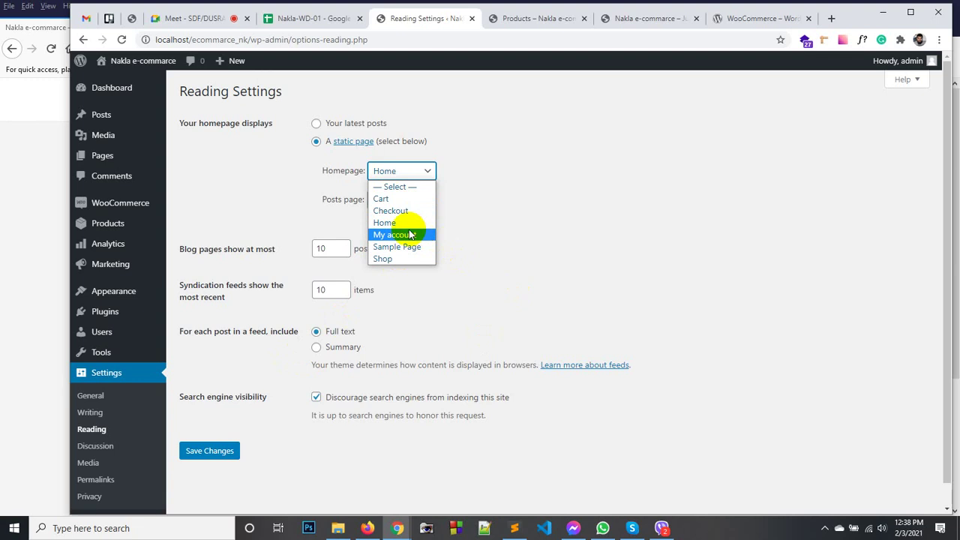
{"action": "left_click", "coordinate": [405, 223]}
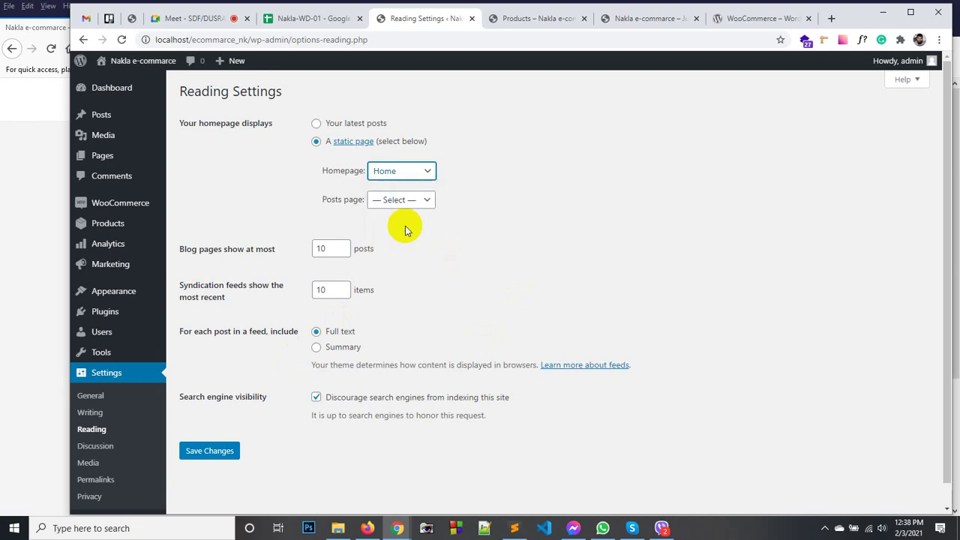
{"action": "left_click", "coordinate": [218, 454]}
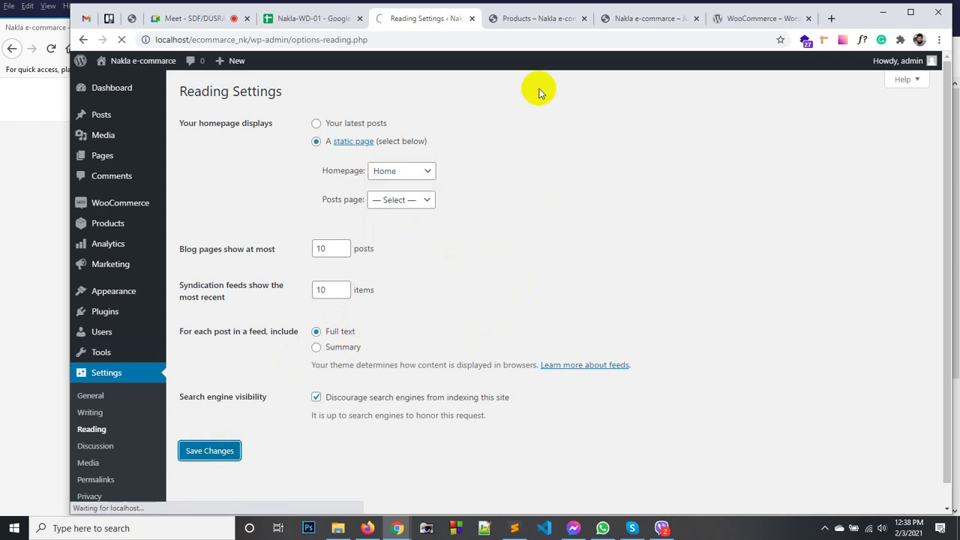
{"action": "left_click", "coordinate": [536, 18]}
Reload the Firefox storefront to confirm it opens on Home, then return to Chrome's Reading Settings.
{"action": "left_click", "coordinate": [367, 528]}
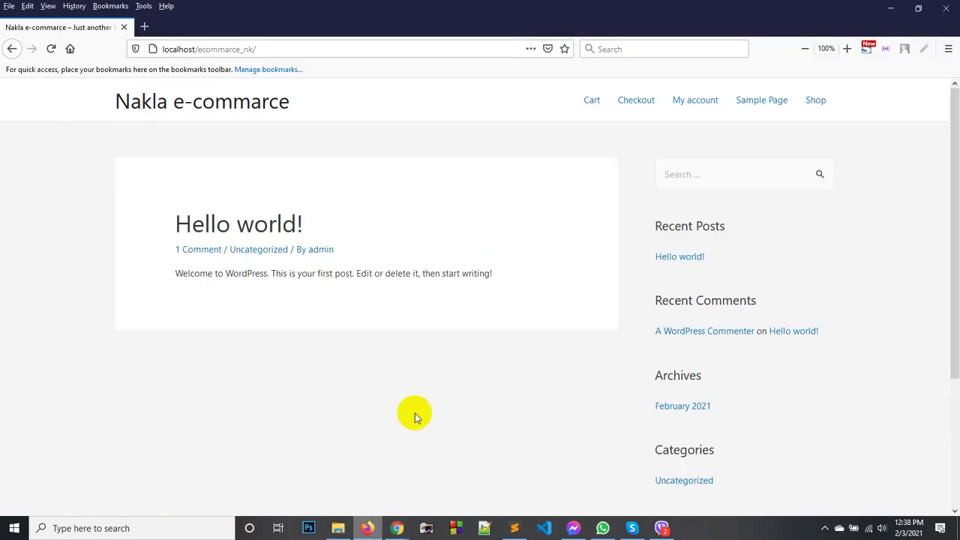
{"action": "right_click", "coordinate": [475, 247]}
{"action": "left_click", "coordinate": [592, 260]}
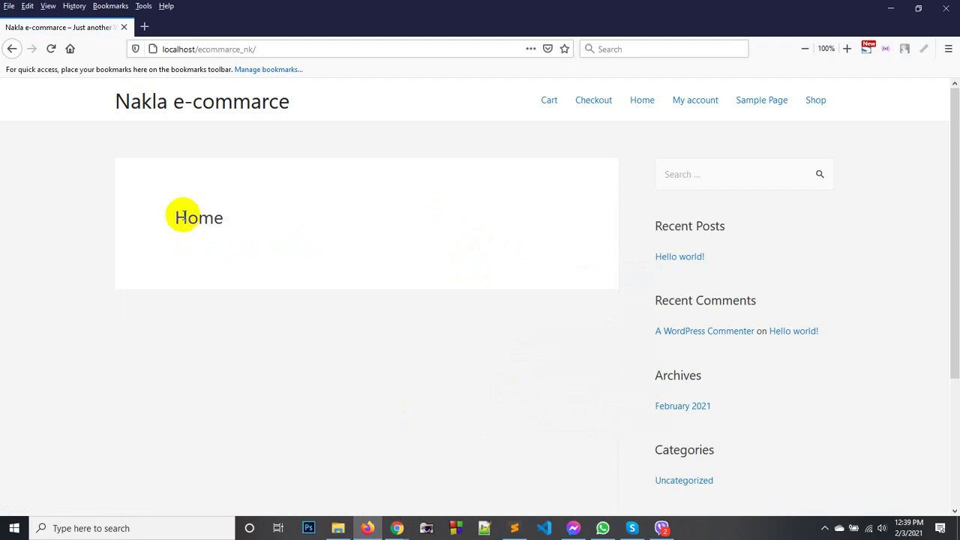
{"action": "left_click", "coordinate": [400, 530]}
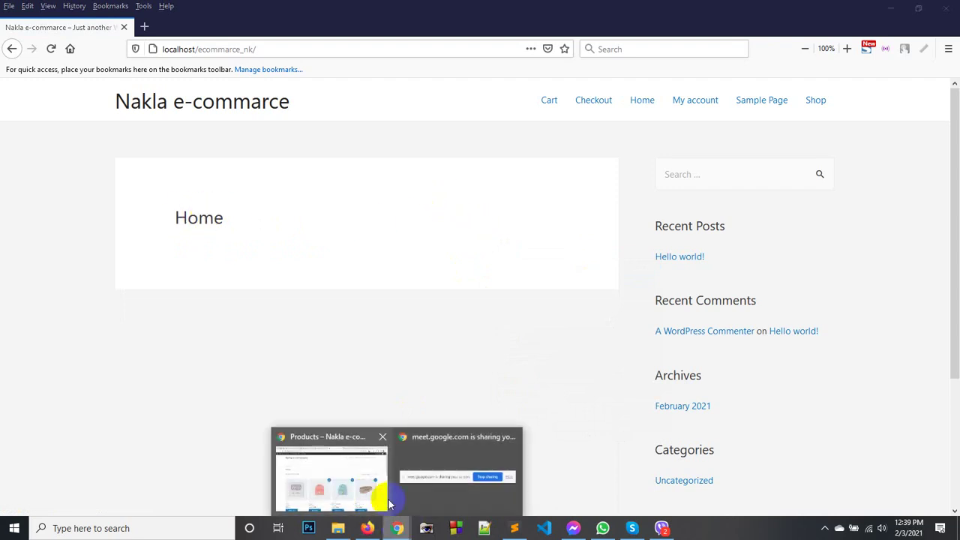
{"action": "left_click", "coordinate": [345, 489]}
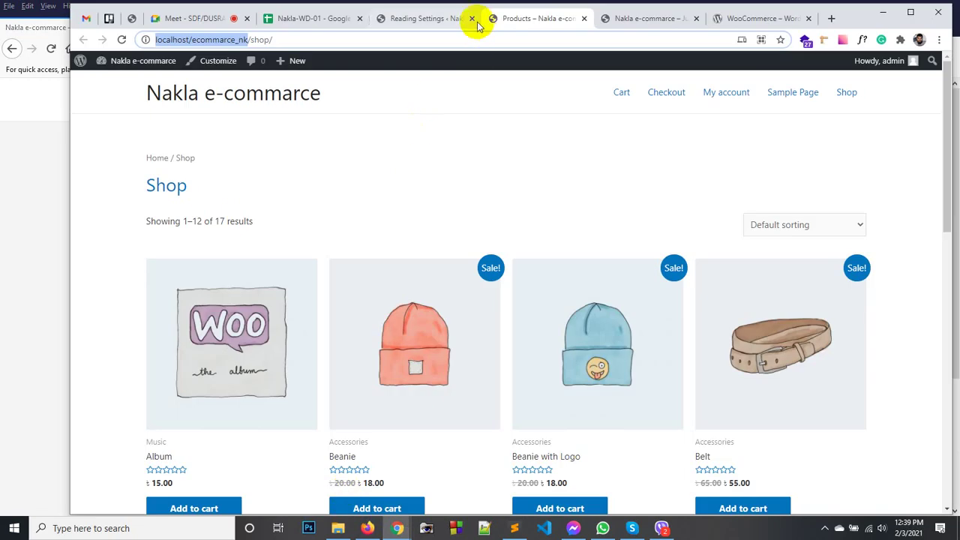
{"action": "left_click", "coordinate": [427, 19]}
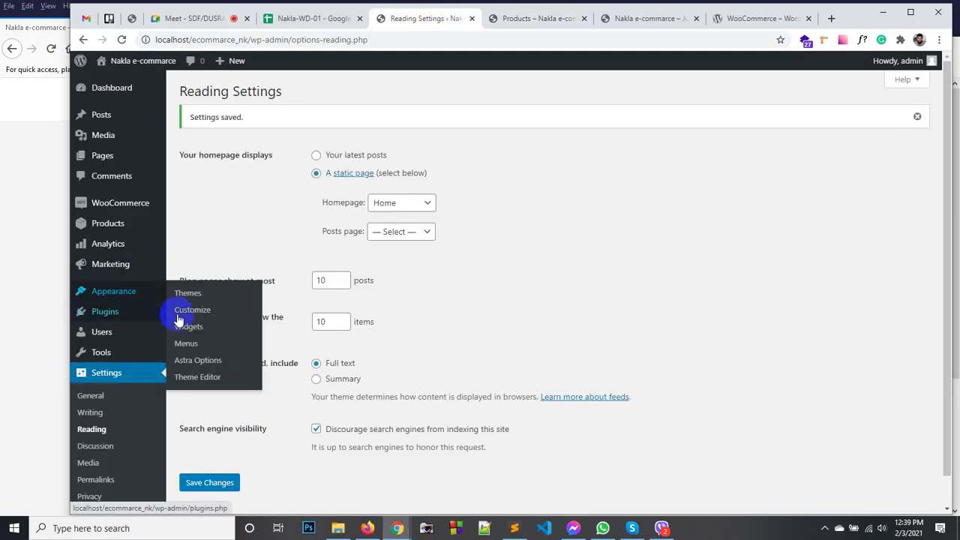
Create a menu named Main Menu for the Primary Menu location and save it.
{"action": "left_click", "coordinate": [197, 342]}
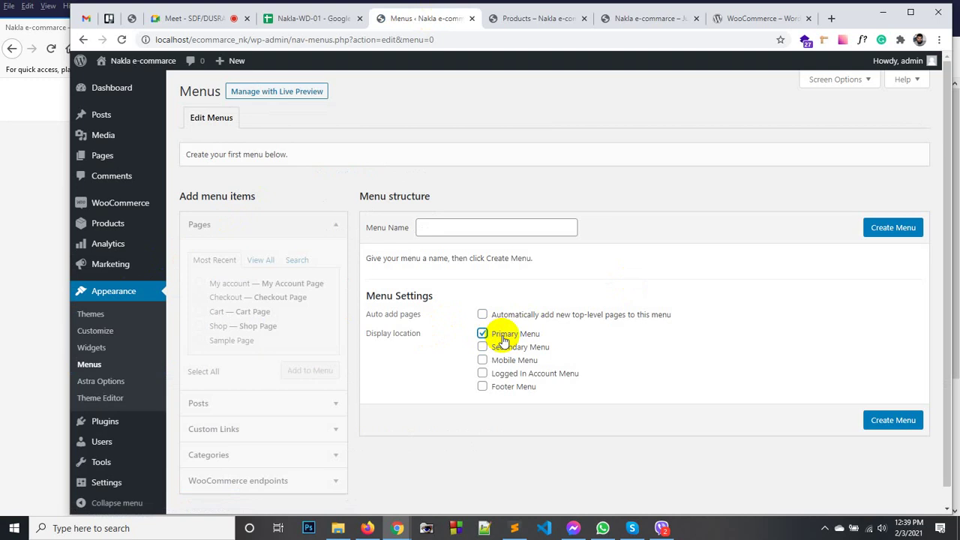
{"action": "left_click", "coordinate": [477, 228]}
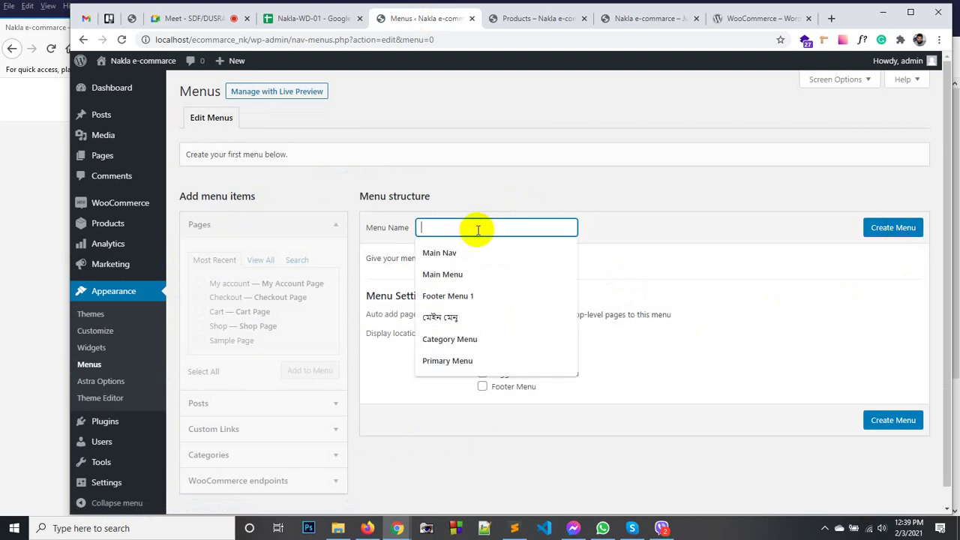
{"action": "left_click", "coordinate": [450, 275]}
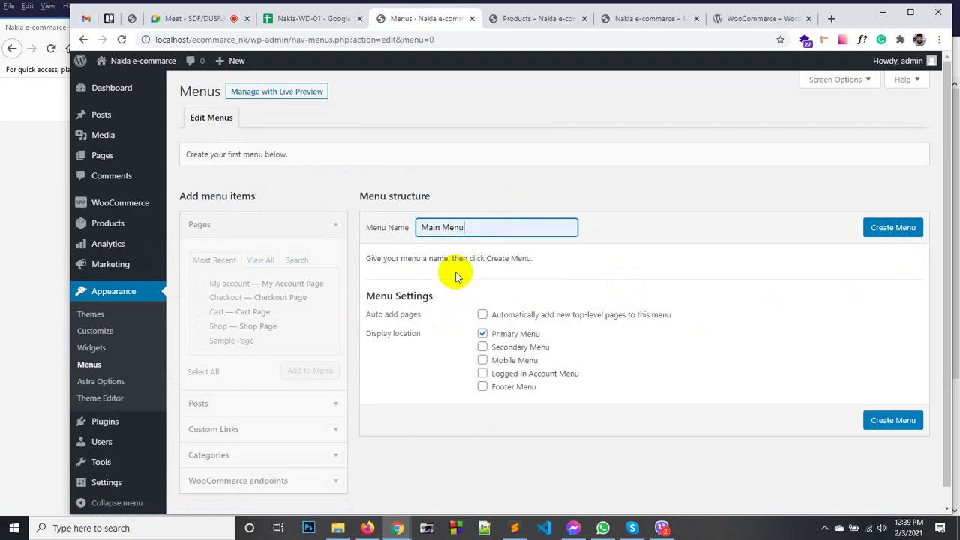
{"action": "left_click", "coordinate": [907, 237]}
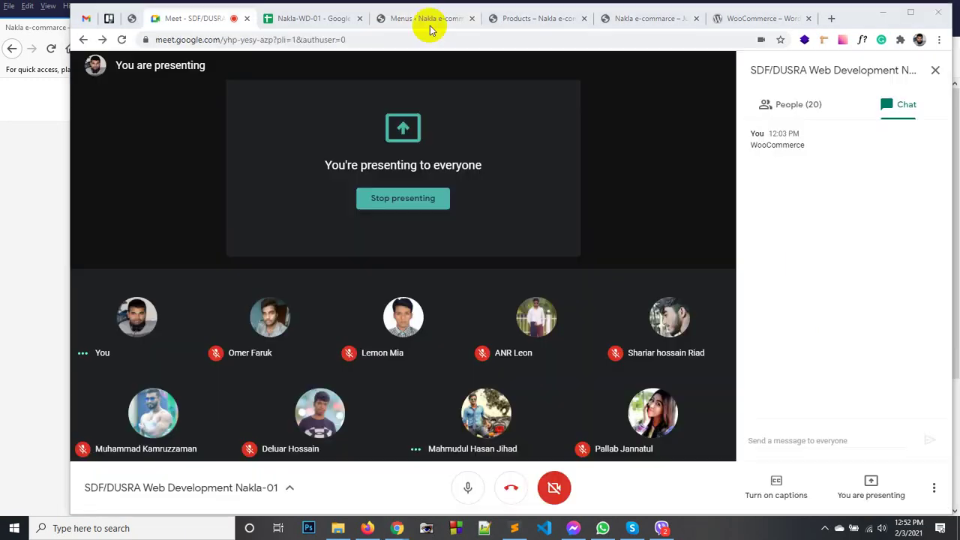
{"action": "left_click", "coordinate": [431, 23]}
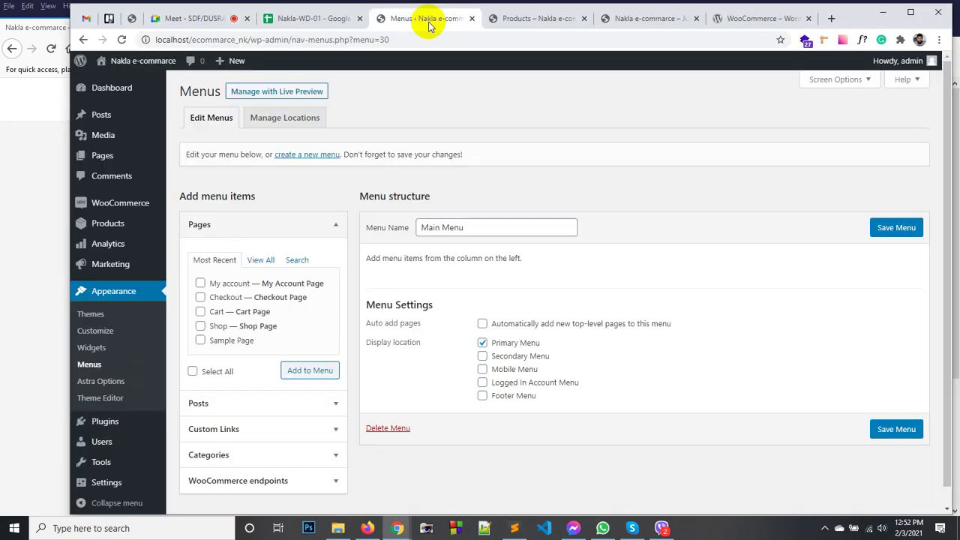
{"action": "left_click", "coordinate": [488, 229]}
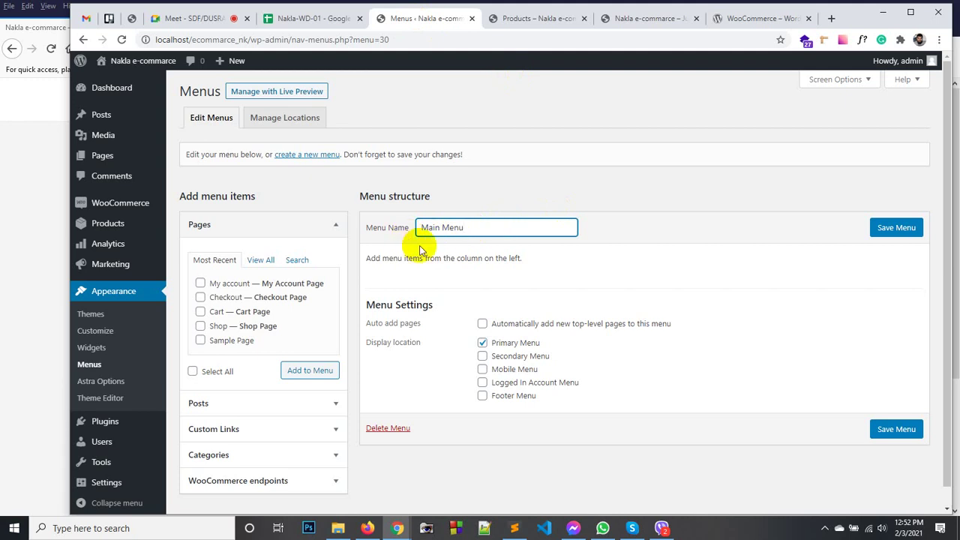
{"action": "left_click", "coordinate": [887, 233]}
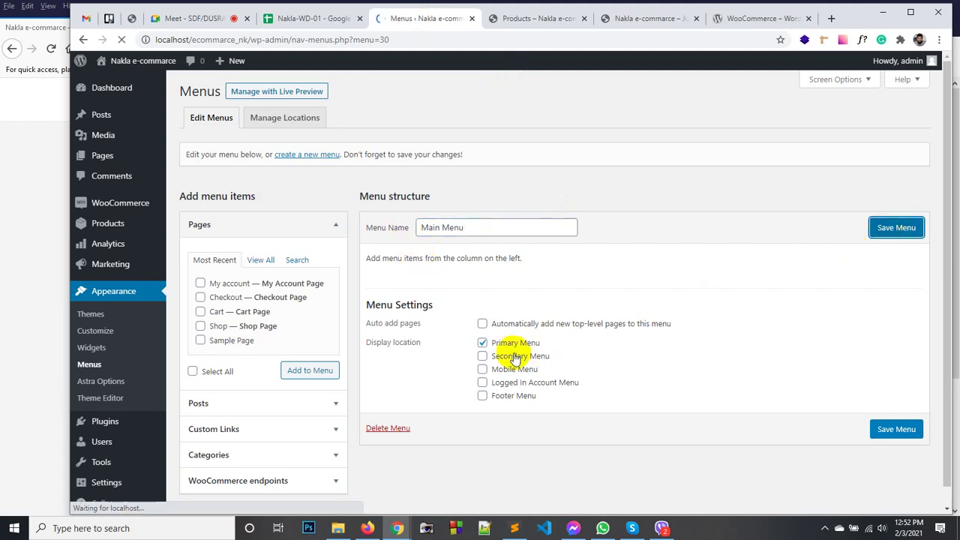
{"action": "left_click", "coordinate": [533, 18]}
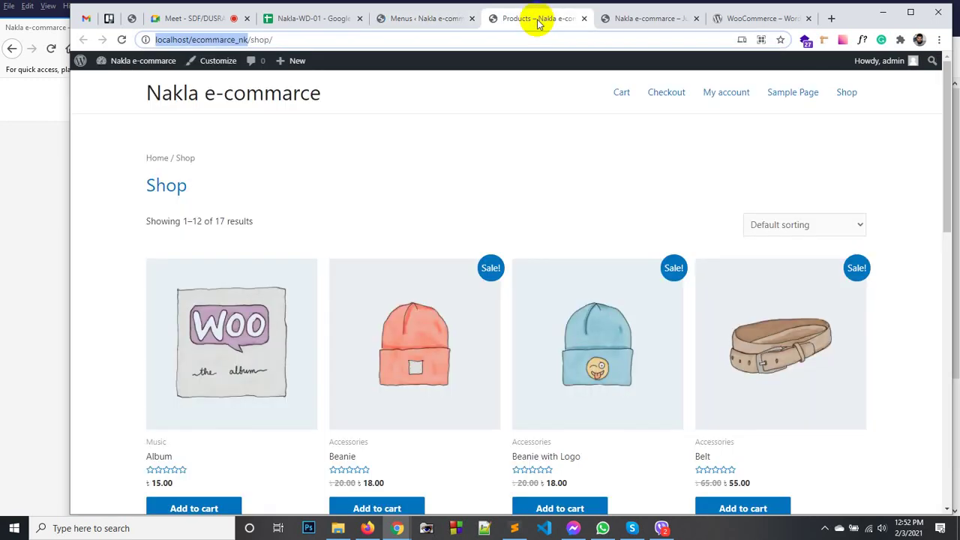
{"action": "left_click", "coordinate": [437, 20]}
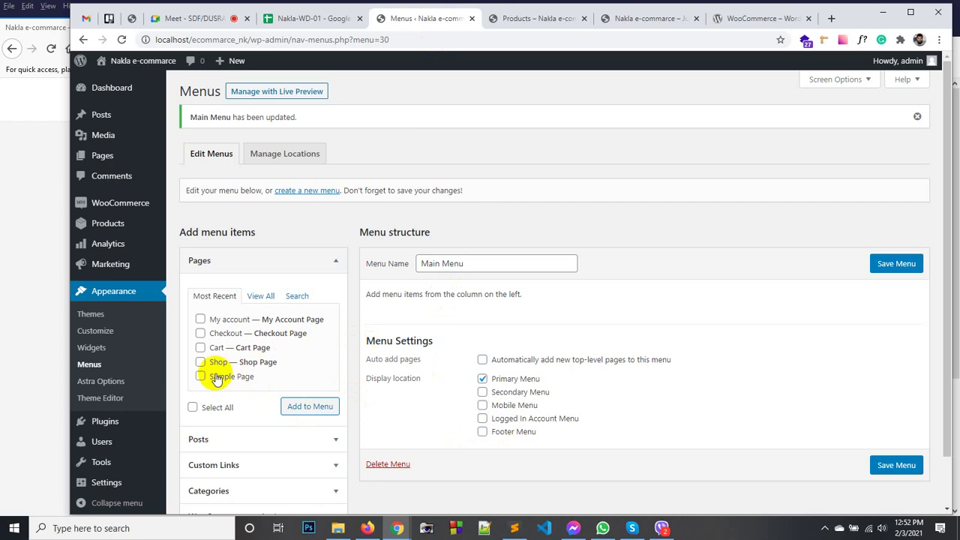
{"action": "scroll", "coordinate": [217, 360], "scroll_direction": "down", "scroll_amount": 1}
Add the Home, Shop and My account pages to Main Menu.
{"action": "left_click", "coordinate": [261, 240]}
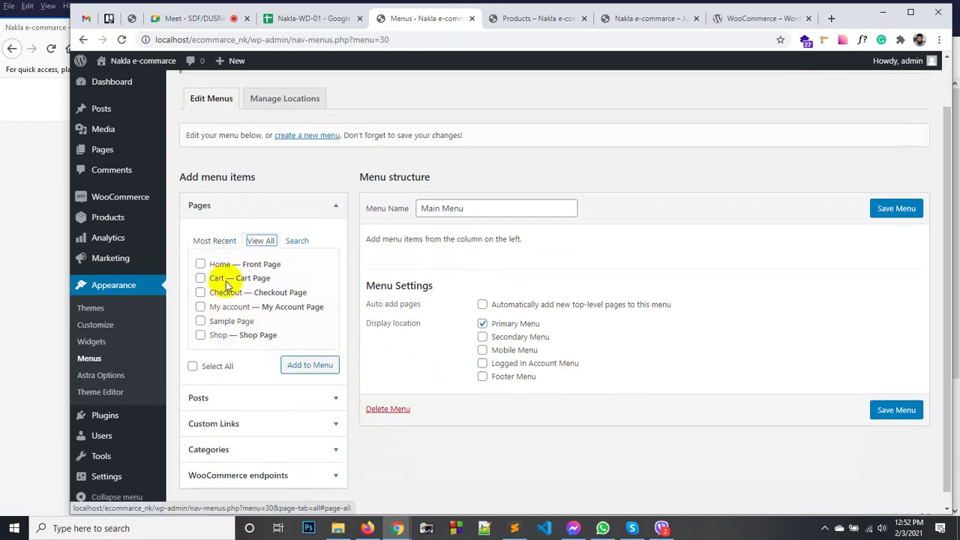
{"action": "left_click", "coordinate": [201, 264]}
{"action": "left_click", "coordinate": [295, 366]}
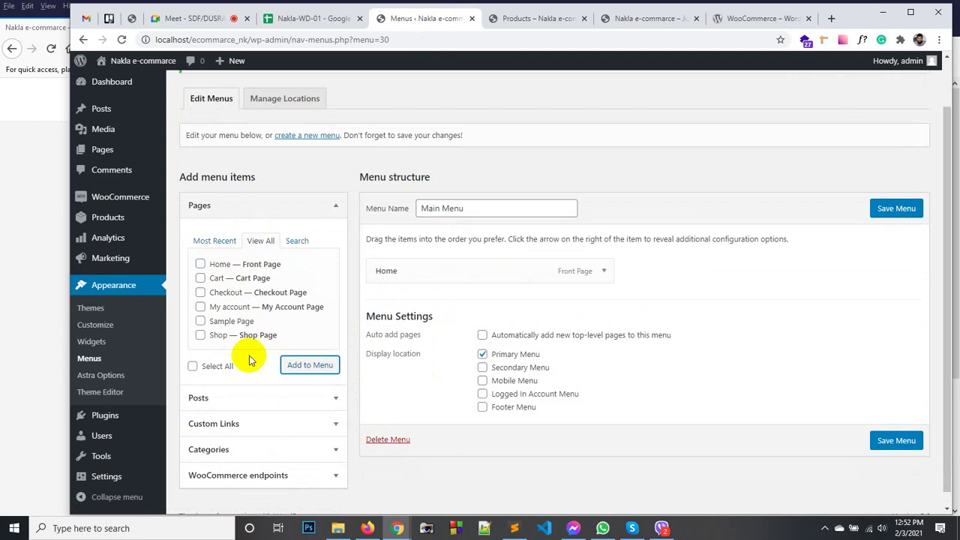
{"action": "left_click", "coordinate": [214, 335]}
{"action": "left_click", "coordinate": [294, 367]}
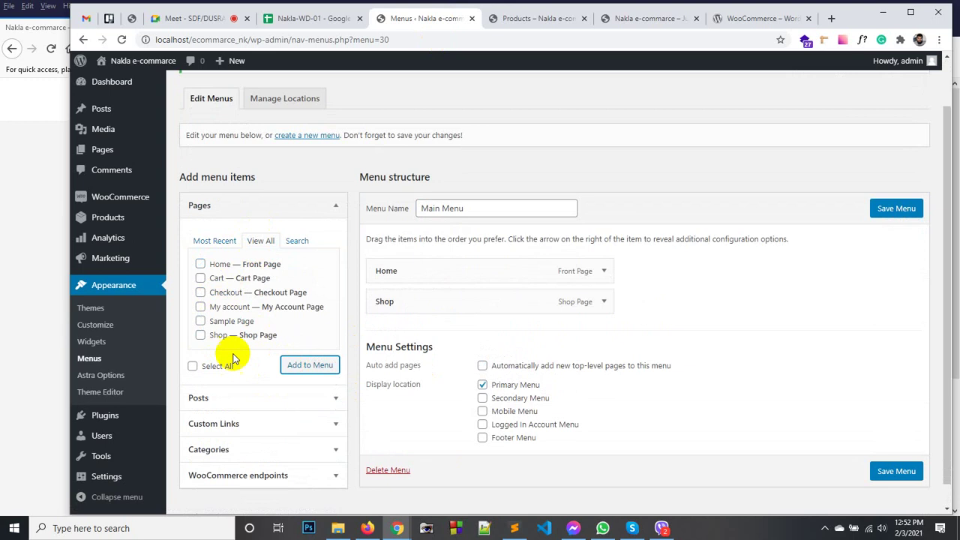
{"action": "left_click", "coordinate": [219, 307]}
{"action": "left_click", "coordinate": [301, 365]}
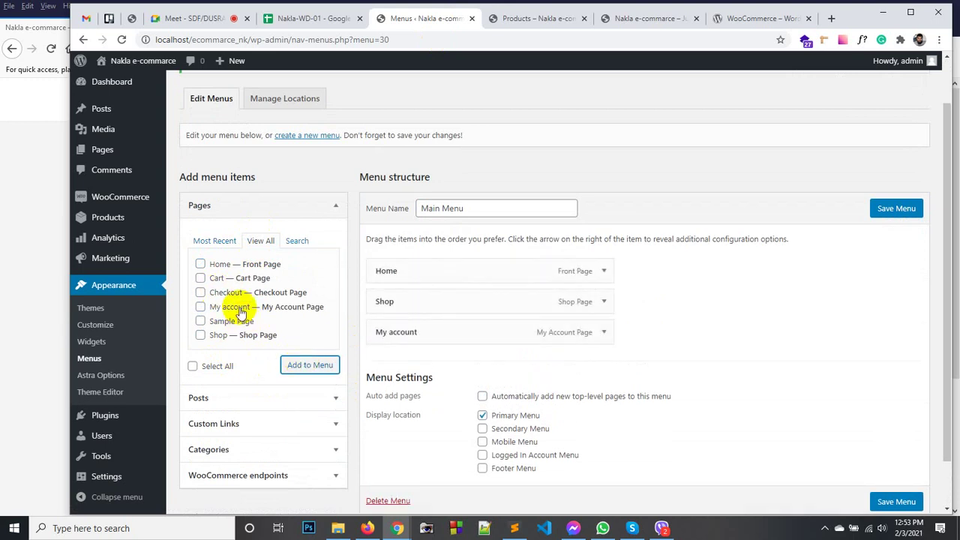
Add the Cart and Checkout pages to Main Menu and glance at WooCommerce endpoints.
{"action": "left_click", "coordinate": [200, 292]}
{"action": "left_click", "coordinate": [200, 278]}
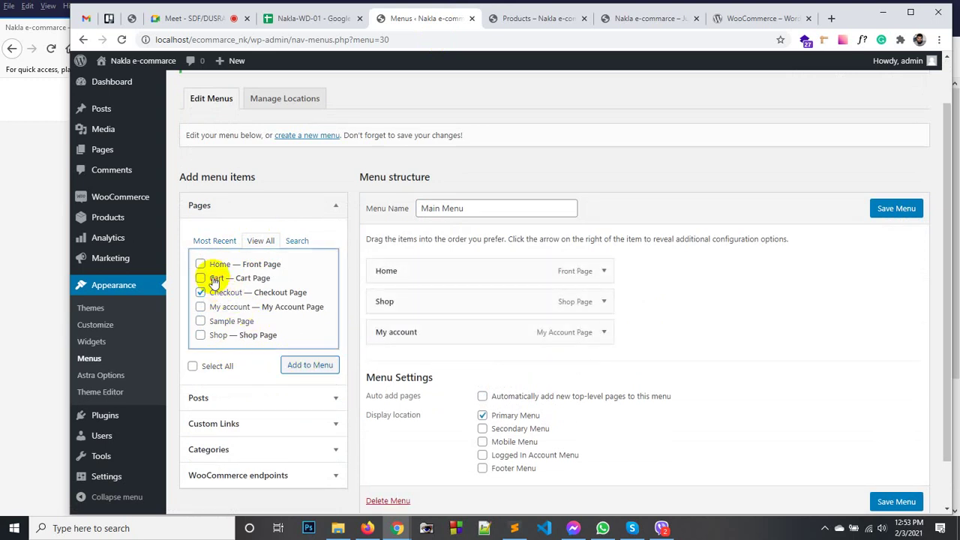
{"action": "left_click", "coordinate": [298, 365]}
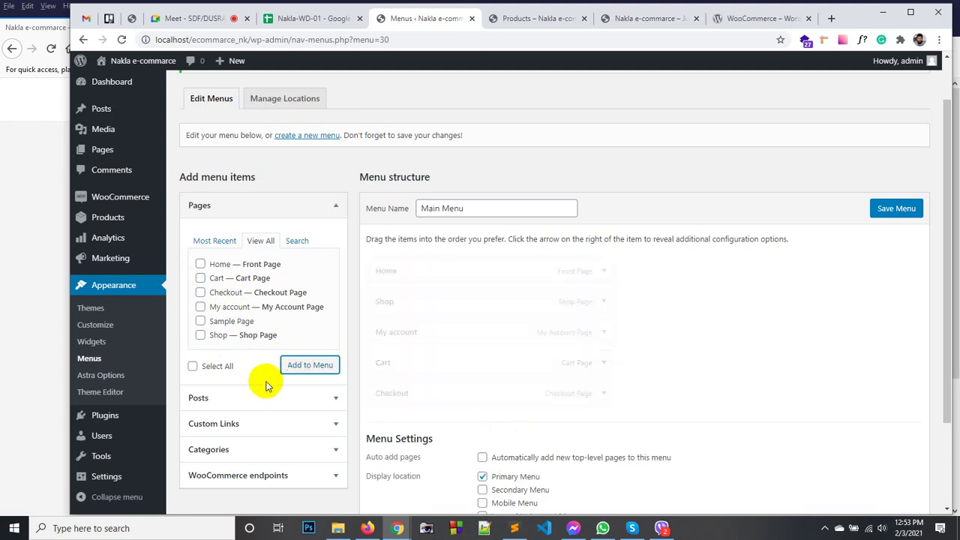
{"action": "scroll", "coordinate": [247, 360], "scroll_direction": "down", "scroll_amount": 2}
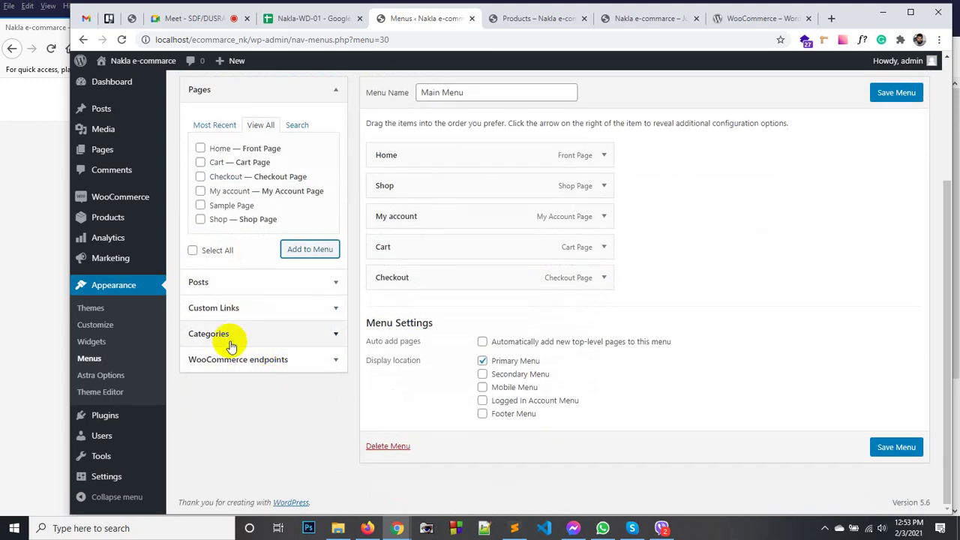
{"action": "left_click", "coordinate": [241, 359]}
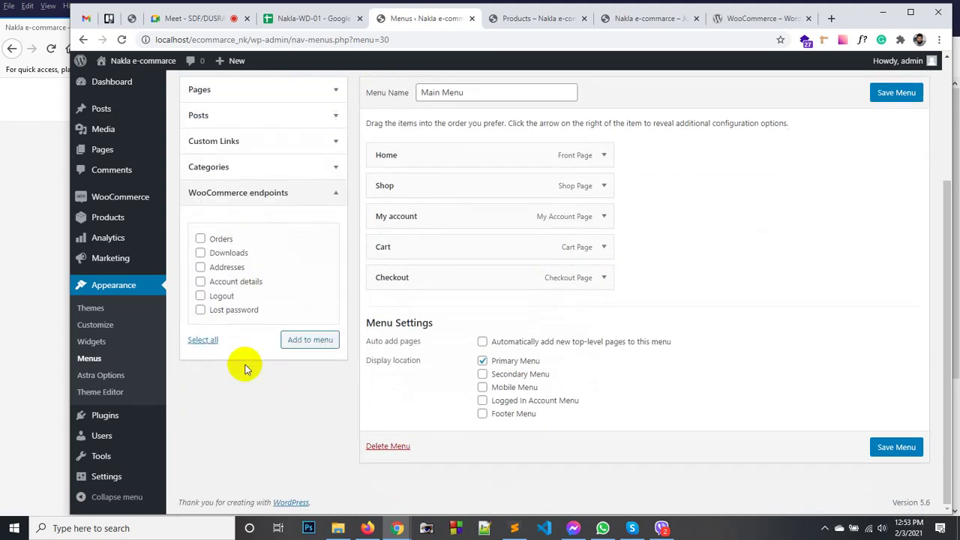
{"action": "scroll", "coordinate": [233, 270], "scroll_direction": "up", "scroll_amount": 2}
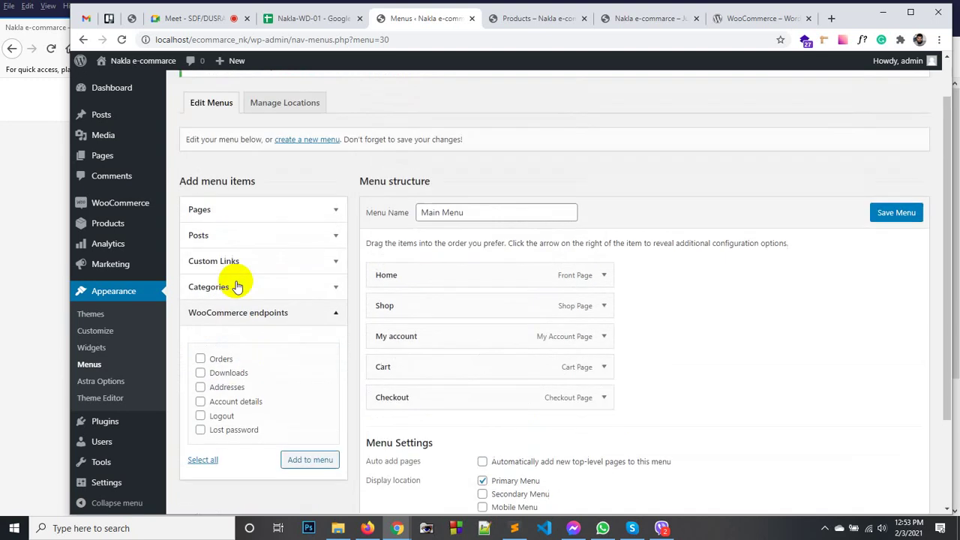
{"action": "left_click", "coordinate": [289, 312]}
{"action": "scroll", "coordinate": [385, 274], "scroll_direction": "up", "scroll_amount": 1}
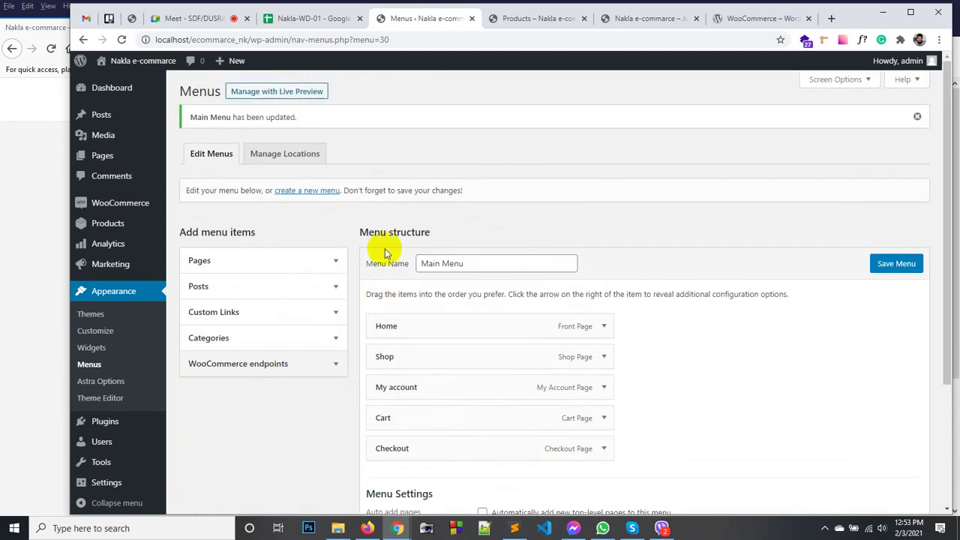
Enable Product categories in Screen Options, add the Clothing category to Main Menu and save.
{"action": "left_click", "coordinate": [835, 81]}
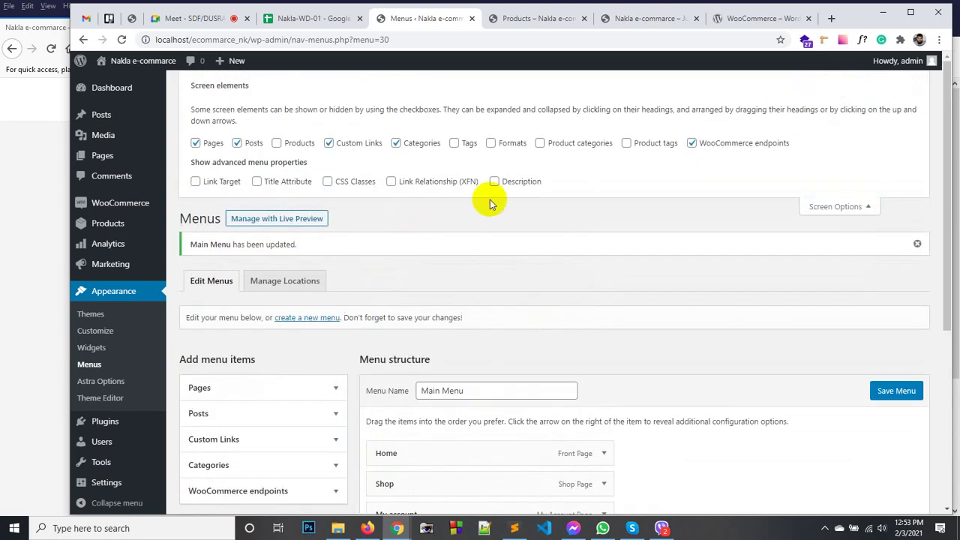
{"action": "left_click", "coordinate": [540, 144]}
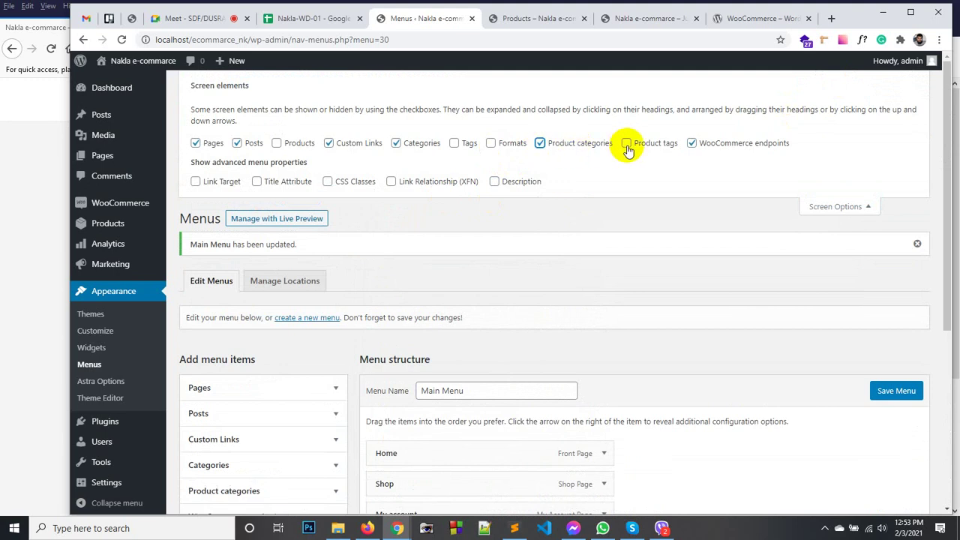
{"action": "left_click", "coordinate": [835, 208]}
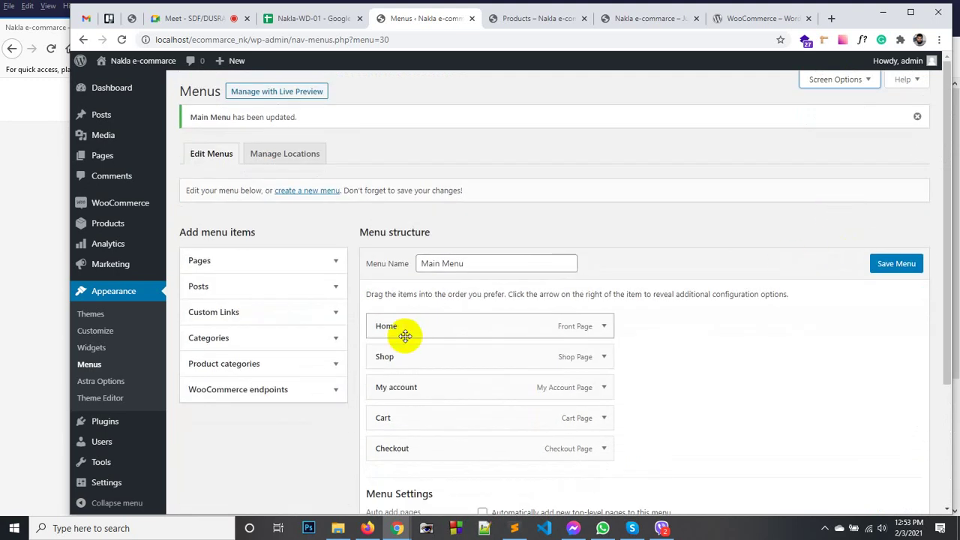
{"action": "scroll", "coordinate": [405, 335], "scroll_direction": "down", "scroll_amount": 3}
{"action": "left_click", "coordinate": [267, 192]}
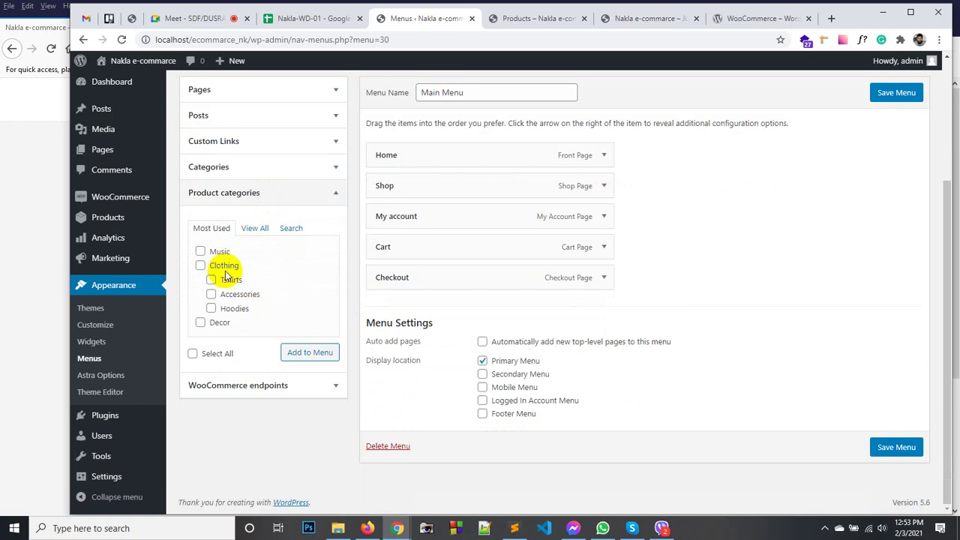
{"action": "left_click", "coordinate": [216, 266]}
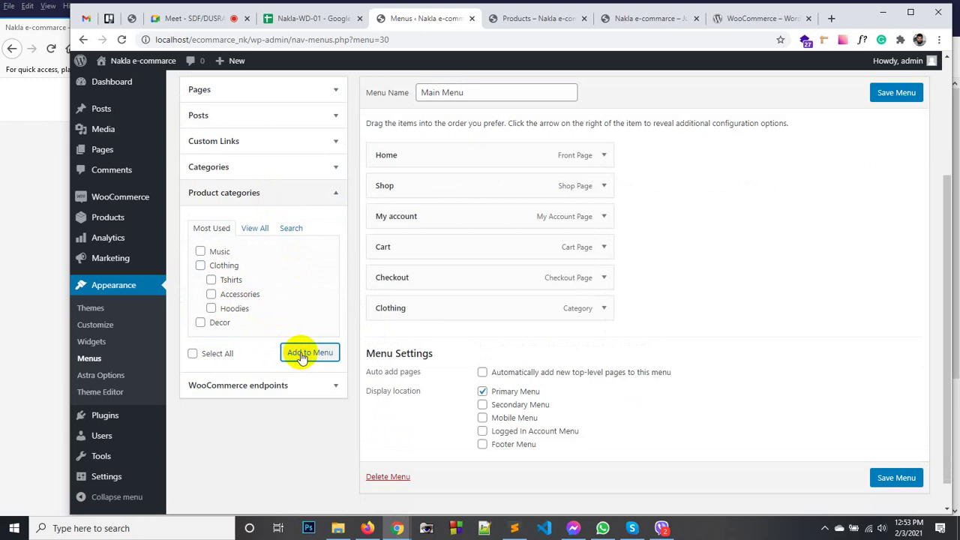
{"action": "left_click", "coordinate": [896, 95]}
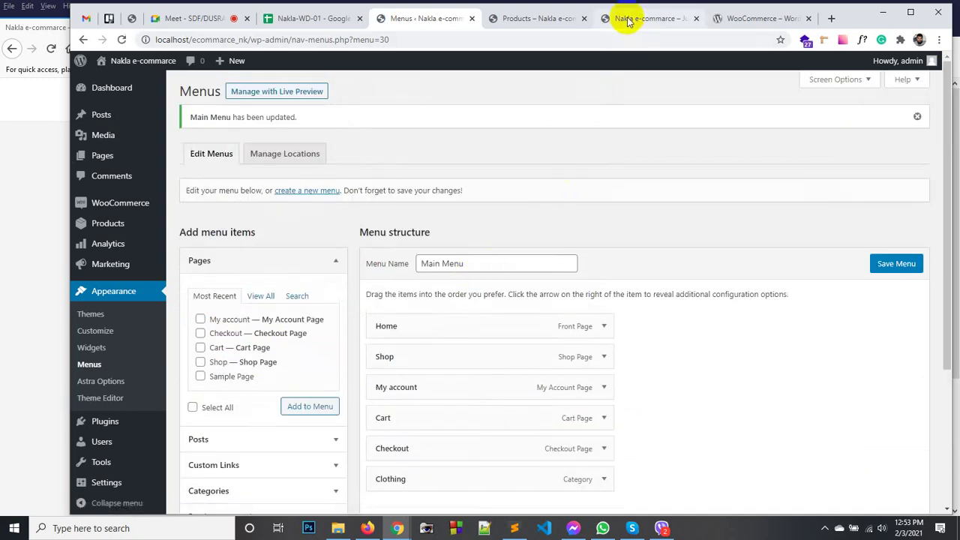
Reload the storefront tab to show the new menu, then go to the Shop page.
{"action": "left_click", "coordinate": [627, 21]}
{"action": "right_click", "coordinate": [578, 118]}
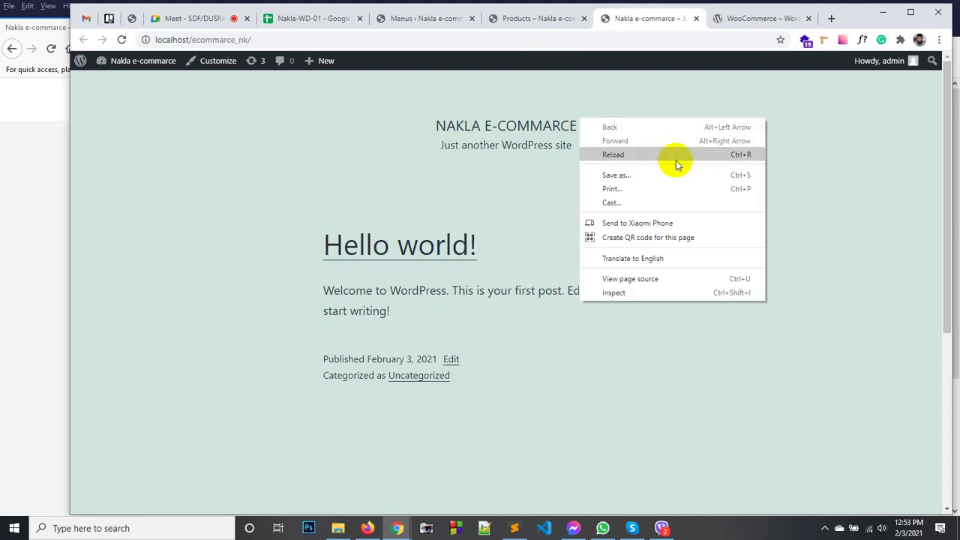
{"action": "left_click", "coordinate": [676, 164]}
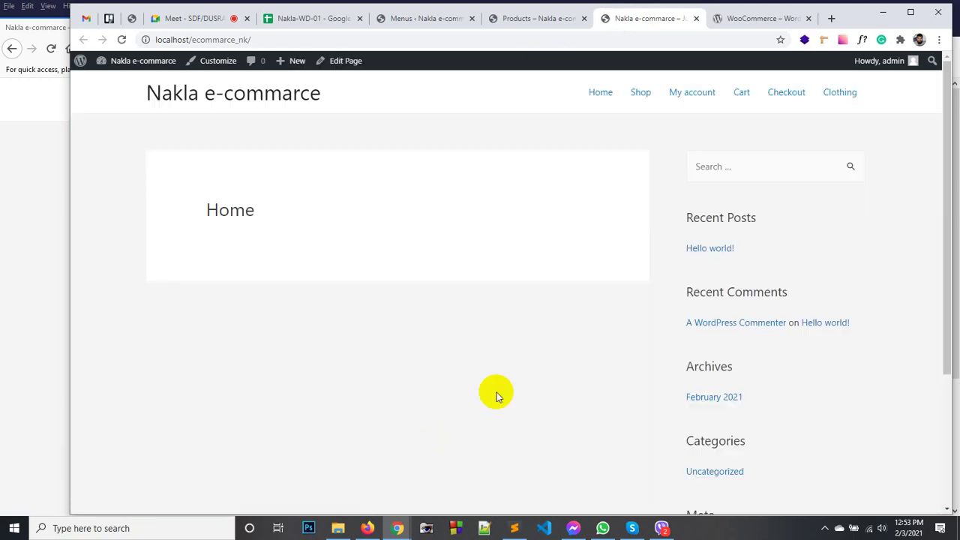
{"action": "left_click", "coordinate": [638, 96]}
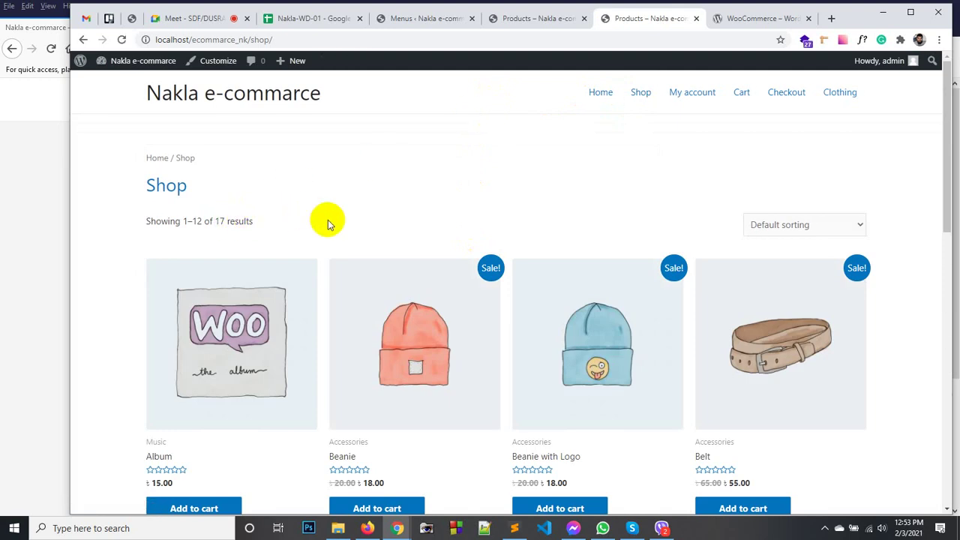
Browse the shop's products, then reload the store home page in Firefox.
{"action": "scroll", "coordinate": [327, 220], "scroll_direction": "down", "scroll_amount": 2}
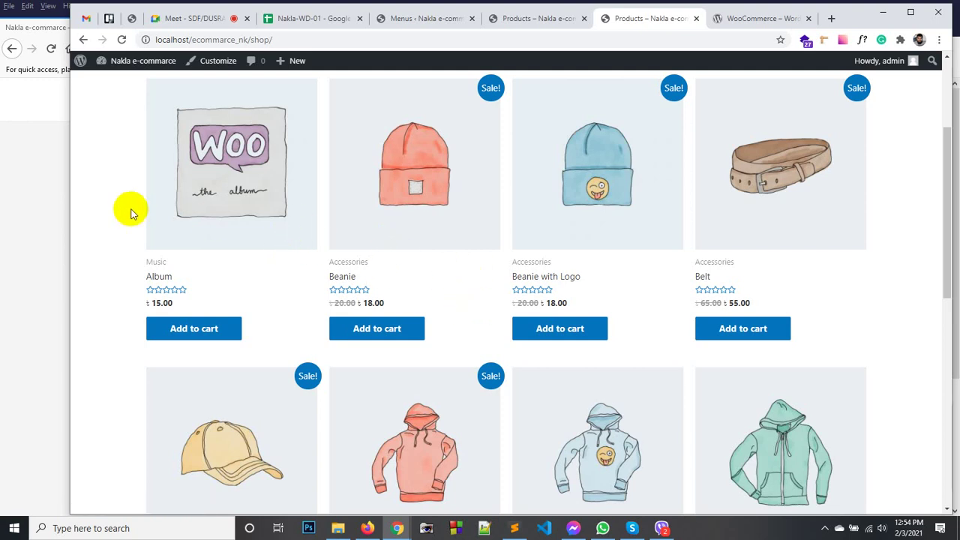
{"action": "scroll", "coordinate": [130, 213], "scroll_direction": "up", "scroll_amount": 3}
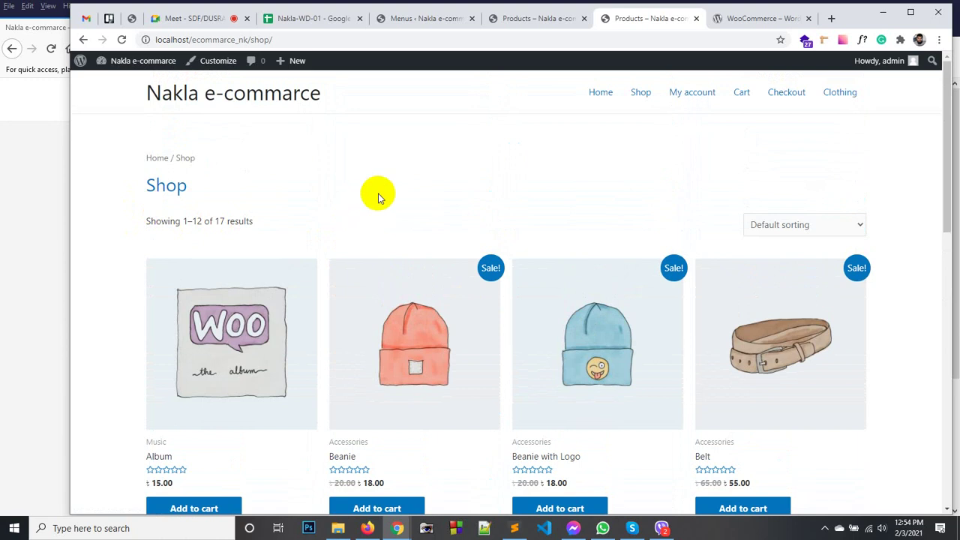
{"action": "scroll", "coordinate": [387, 195], "scroll_direction": "down", "scroll_amount": 8}
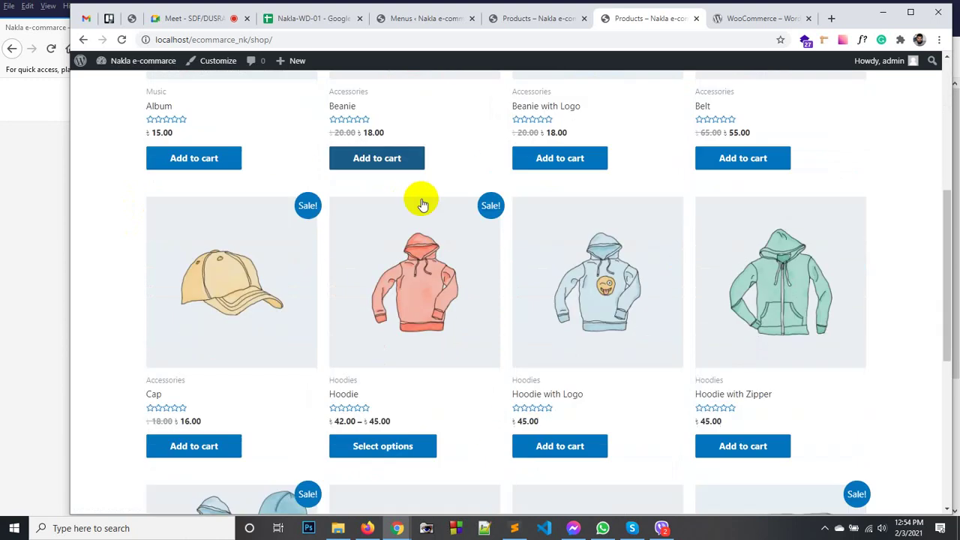
{"action": "scroll", "coordinate": [425, 202], "scroll_direction": "down", "scroll_amount": 2}
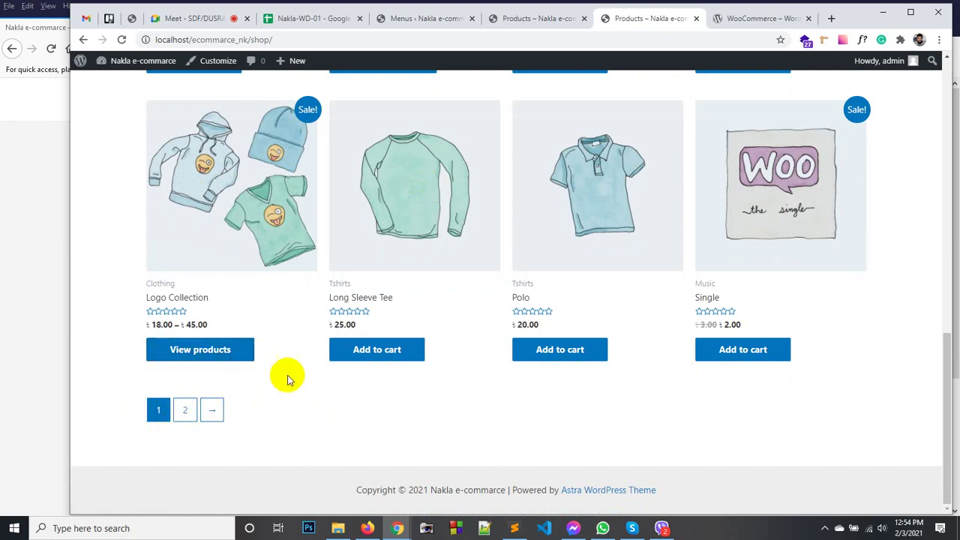
{"action": "scroll", "coordinate": [283, 390], "scroll_direction": "up", "scroll_amount": 10}
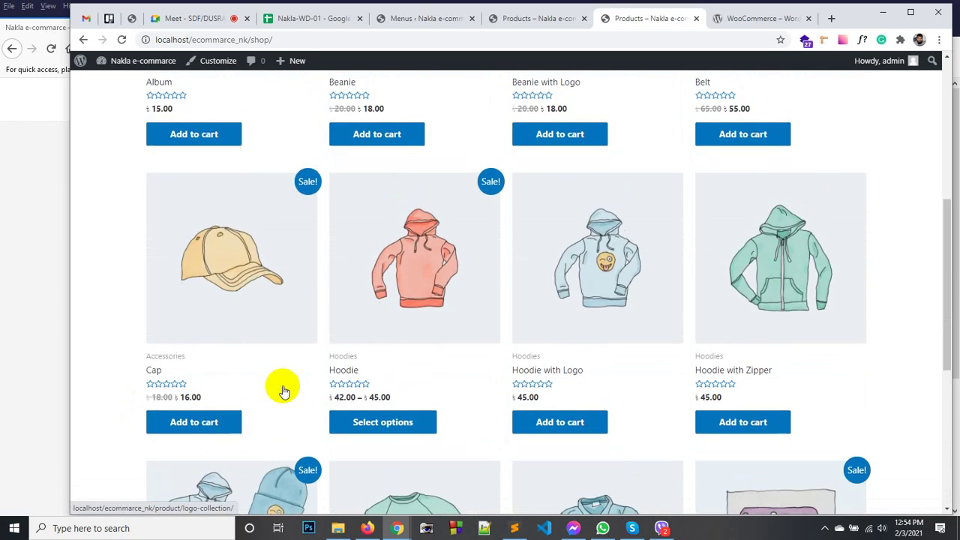
{"action": "scroll", "coordinate": [283, 390], "scroll_direction": "up", "scroll_amount": 2}
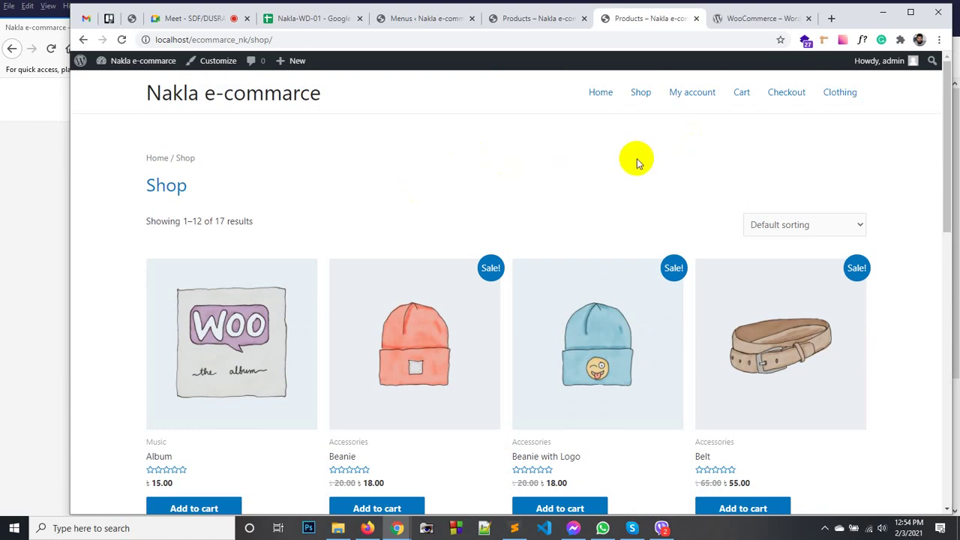
{"action": "scroll", "coordinate": [396, 172], "scroll_direction": "down", "scroll_amount": 2}
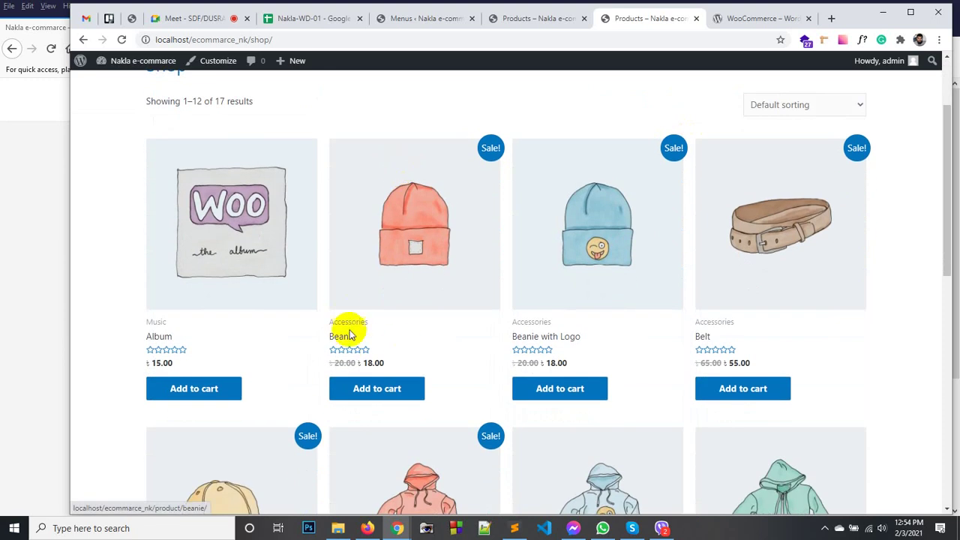
{"action": "scroll", "coordinate": [212, 280], "scroll_direction": "up", "scroll_amount": 2}
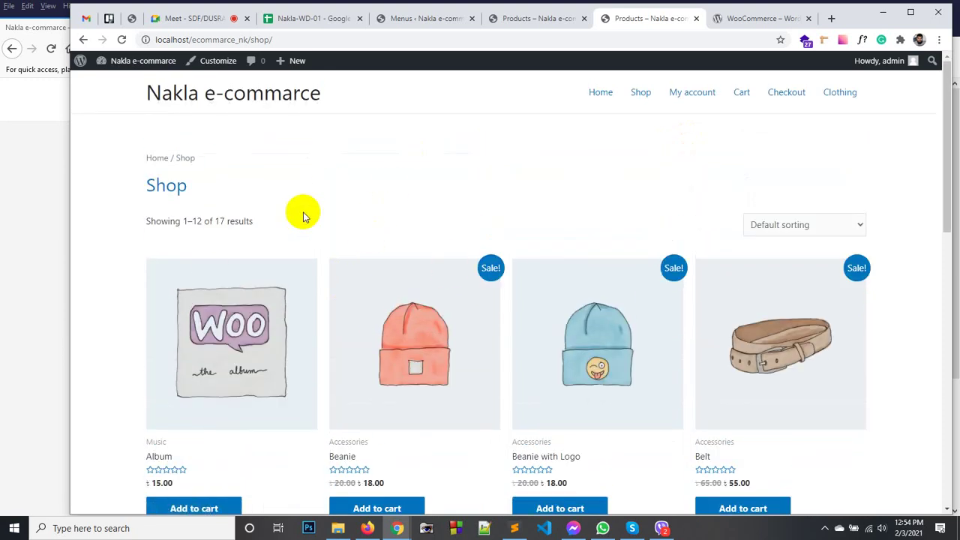
{"action": "scroll", "coordinate": [350, 228], "scroll_direction": "down", "scroll_amount": 6}
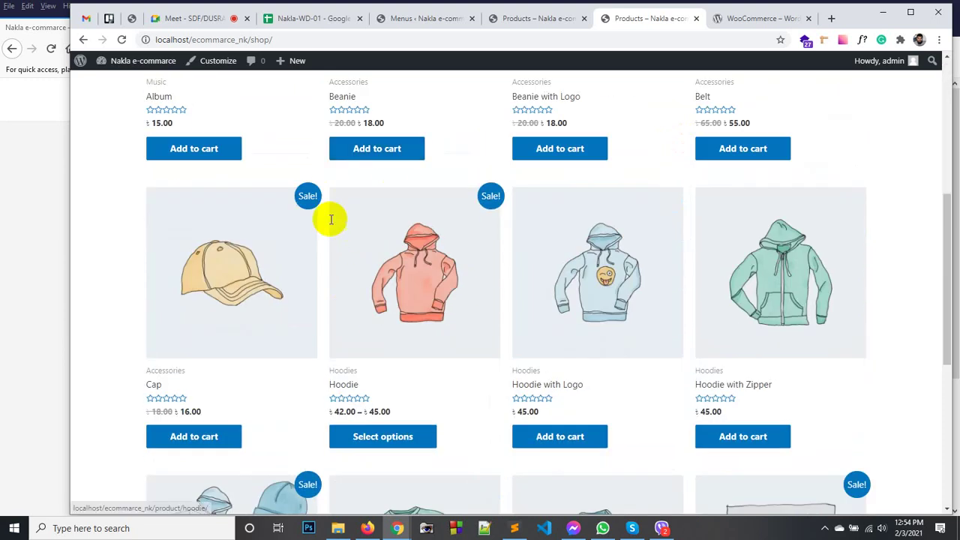
{"action": "left_click", "coordinate": [367, 528]}
{"action": "left_click", "coordinate": [188, 102]}
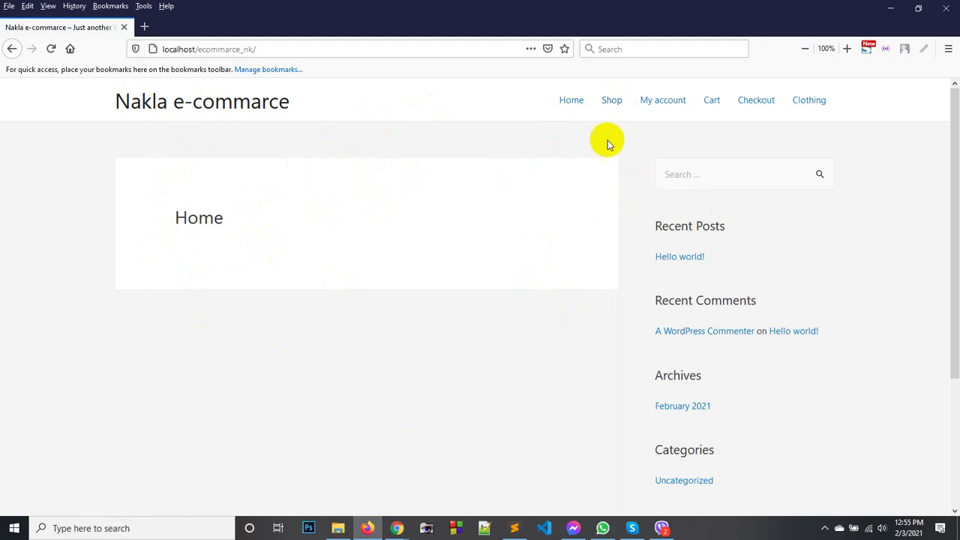
Add Beanie with Logo and Belt to the cart from the Shop page.
{"action": "left_click", "coordinate": [609, 105]}
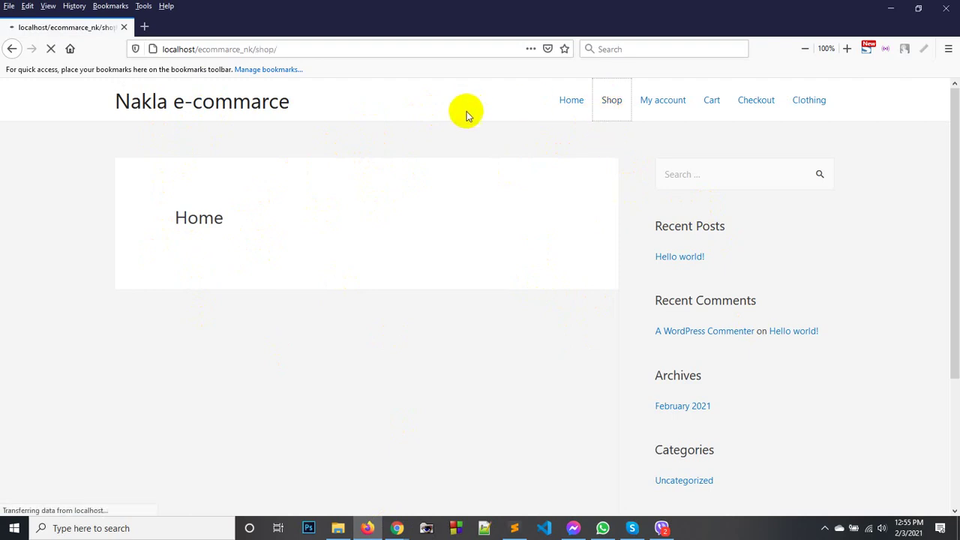
{"action": "scroll", "coordinate": [495, 197], "scroll_direction": "down", "scroll_amount": 5}
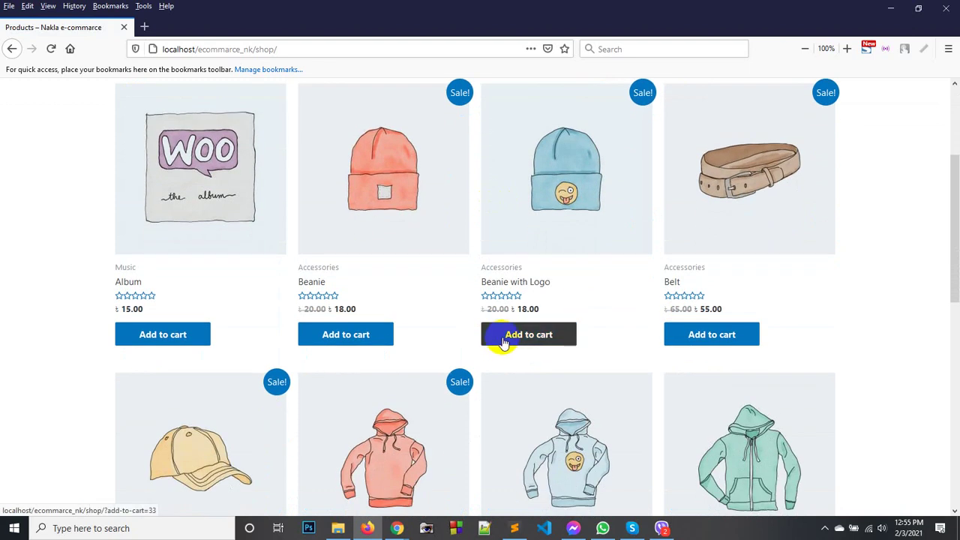
{"action": "left_click", "coordinate": [506, 342]}
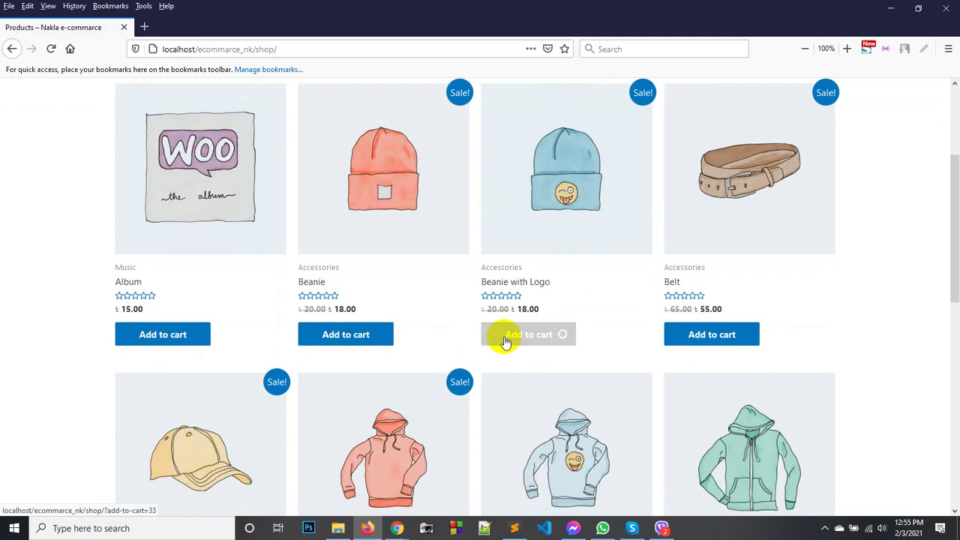
{"action": "left_click", "coordinate": [737, 338]}
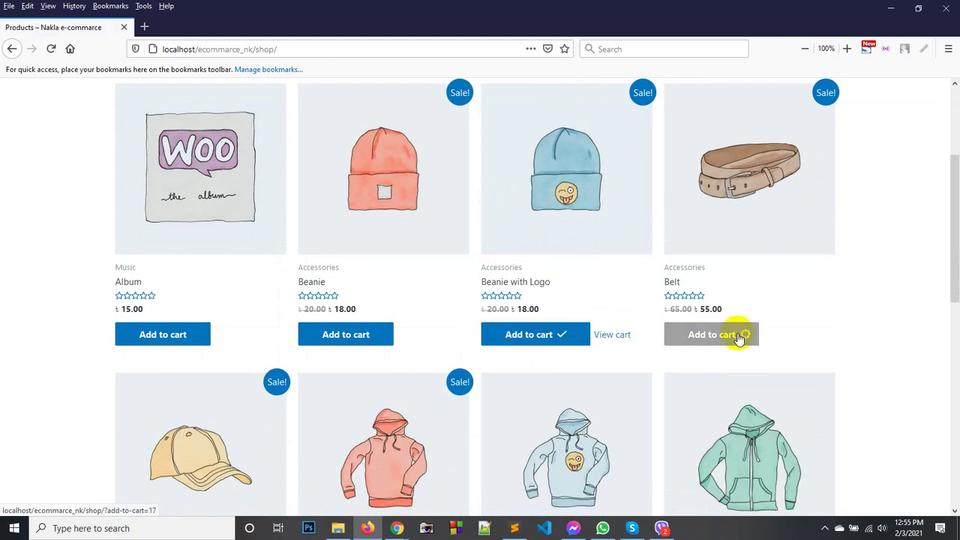
{"action": "scroll", "coordinate": [525, 360], "scroll_direction": "down", "scroll_amount": 3}
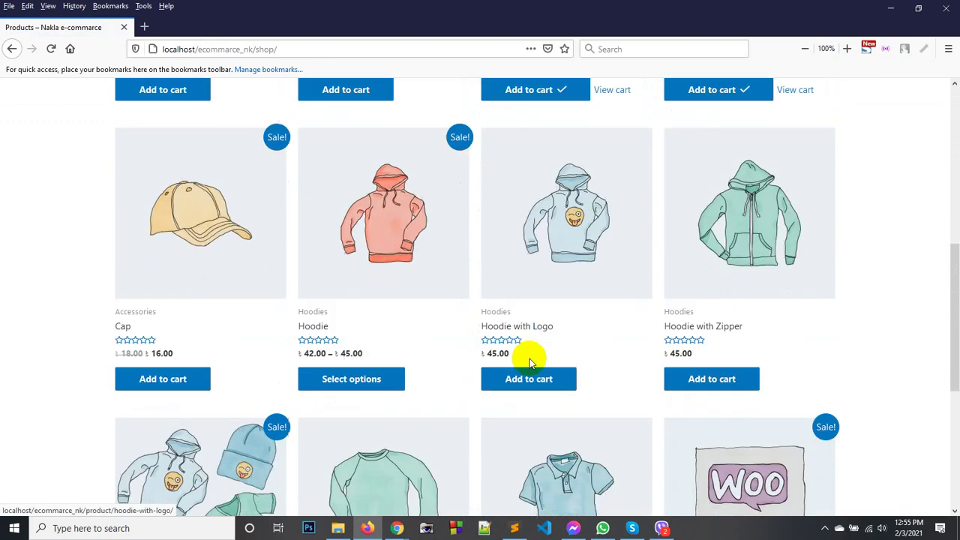
Open the Hoodie product and choose colour Blue with Logo set to Yes.
{"action": "left_click", "coordinate": [343, 382]}
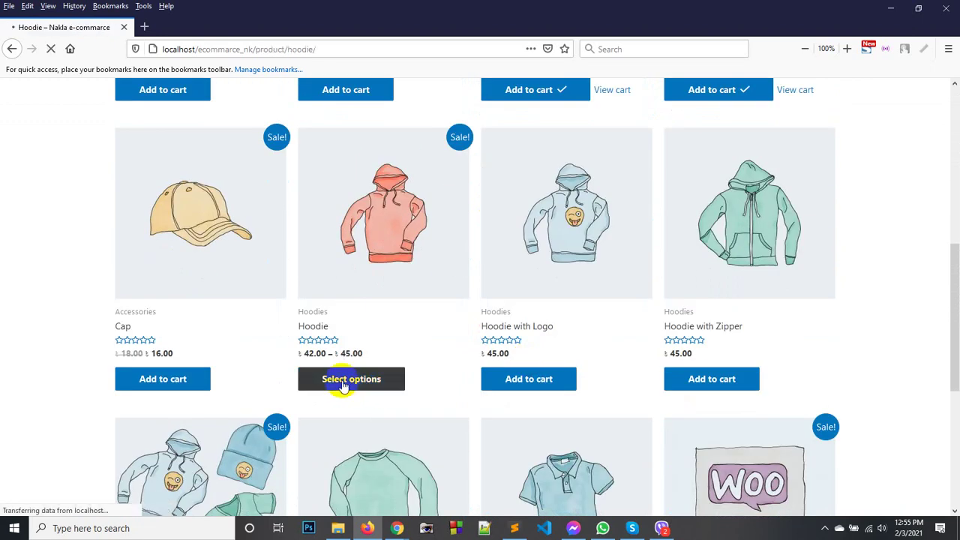
{"action": "scroll", "coordinate": [517, 263], "scroll_direction": "down", "scroll_amount": 1}
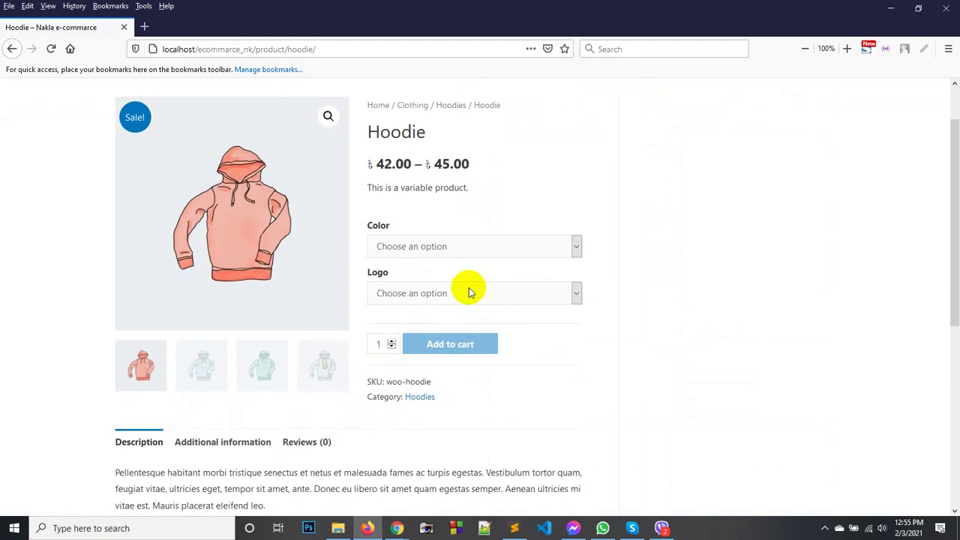
{"action": "left_click", "coordinate": [459, 294]}
{"action": "left_click", "coordinate": [413, 332]}
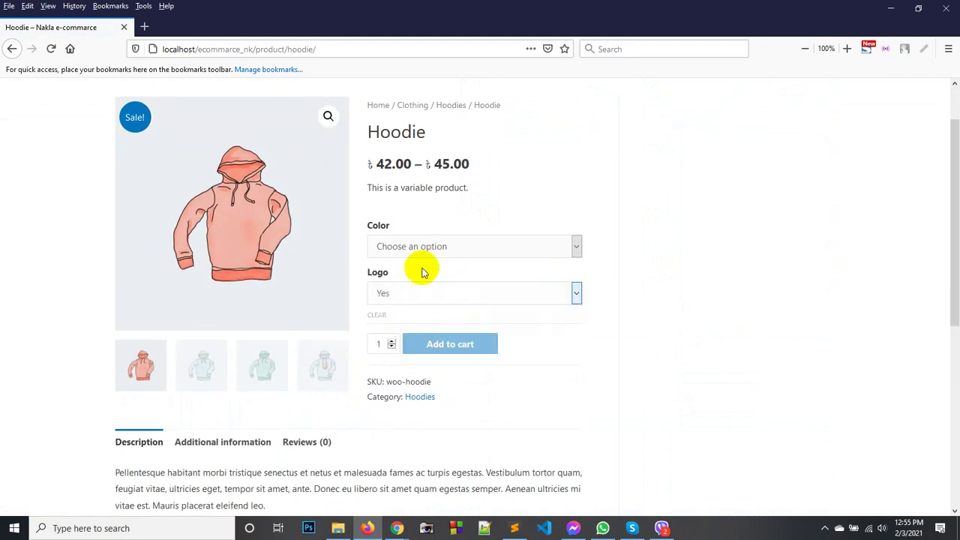
{"action": "left_click", "coordinate": [426, 248]}
{"action": "left_click", "coordinate": [399, 285]}
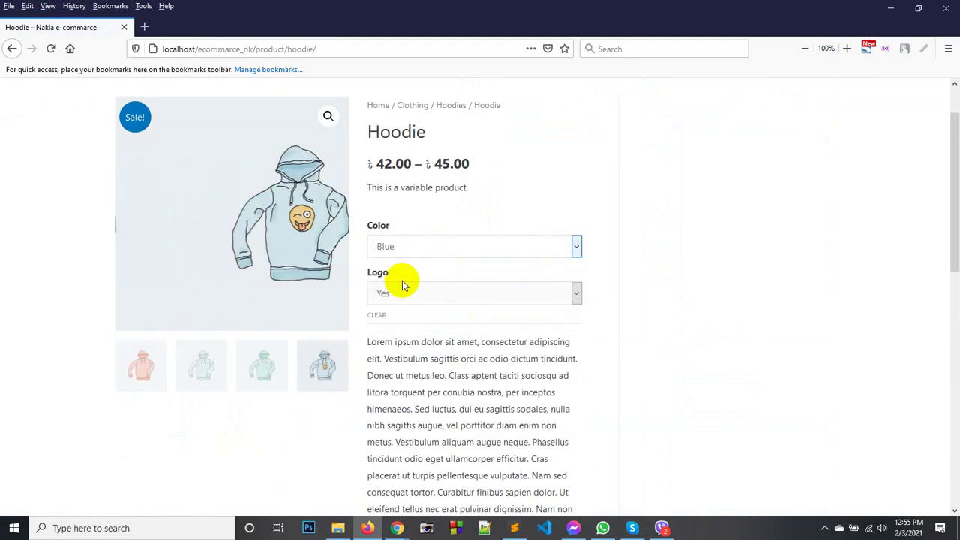
{"action": "scroll", "coordinate": [704, 285], "scroll_direction": "down", "scroll_amount": 3}
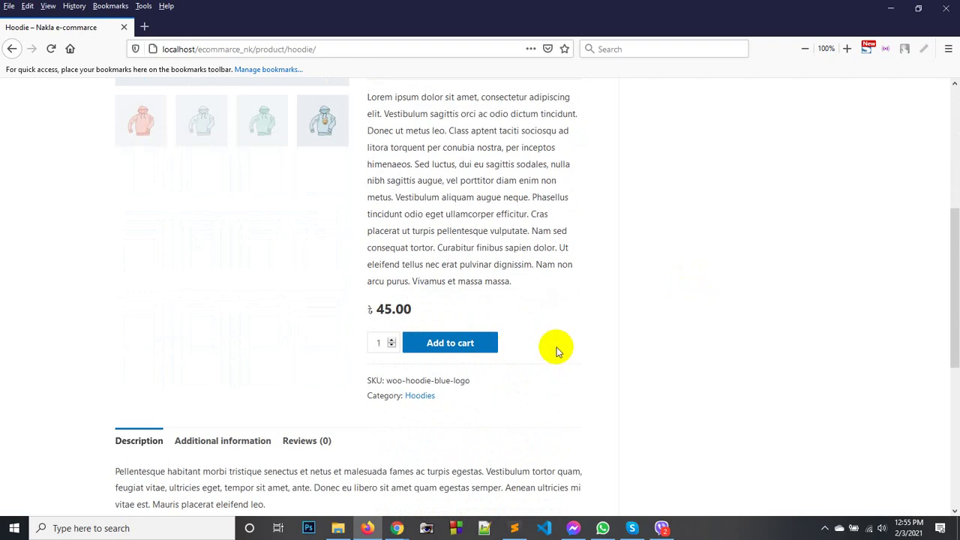
{"action": "scroll", "coordinate": [569, 345], "scroll_direction": "down", "scroll_amount": 3}
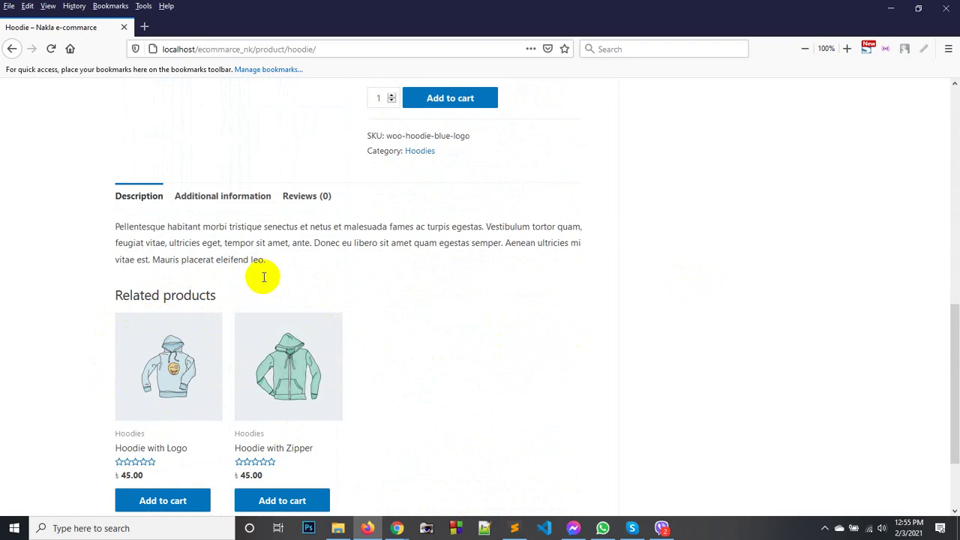
{"action": "scroll", "coordinate": [248, 352], "scroll_direction": "down", "scroll_amount": 1}
{"action": "scroll", "coordinate": [210, 333], "scroll_direction": "up", "scroll_amount": 1}
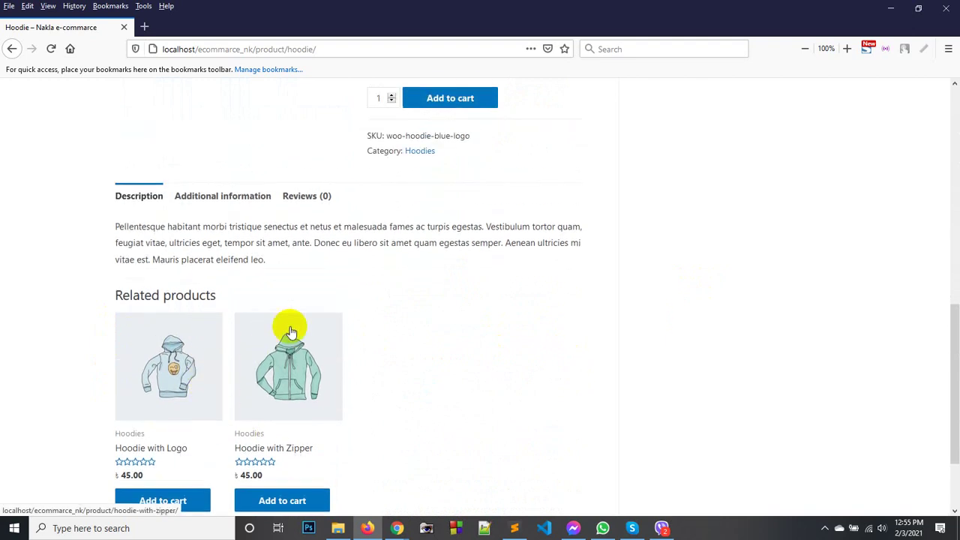
{"action": "scroll", "coordinate": [332, 333], "scroll_direction": "up", "scroll_amount": 8}
{"action": "scroll", "coordinate": [337, 299], "scroll_direction": "down", "scroll_amount": 9}
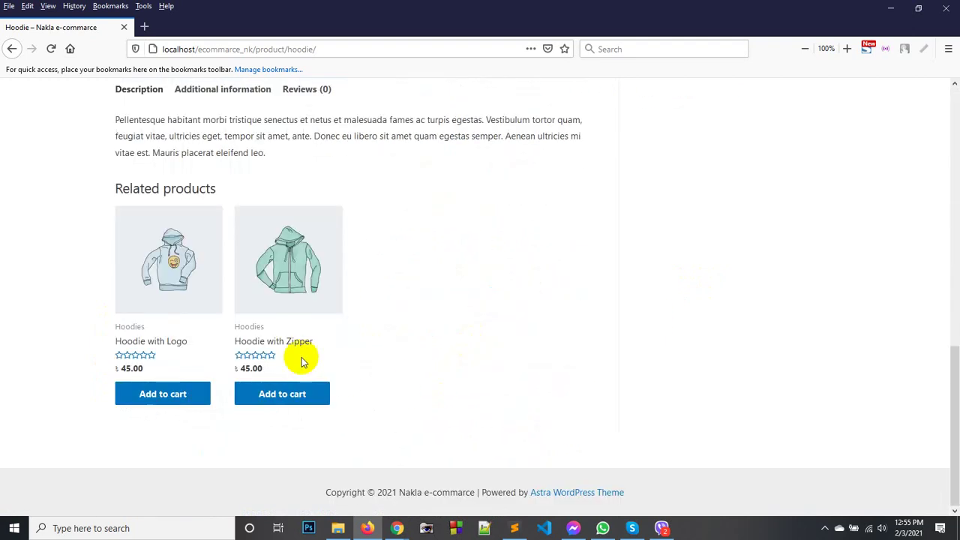
{"action": "scroll", "coordinate": [225, 338], "scroll_direction": "up", "scroll_amount": 3}
Look over the Hoodie's Additional information and Reviews tabs.
{"action": "left_click", "coordinate": [222, 337]}
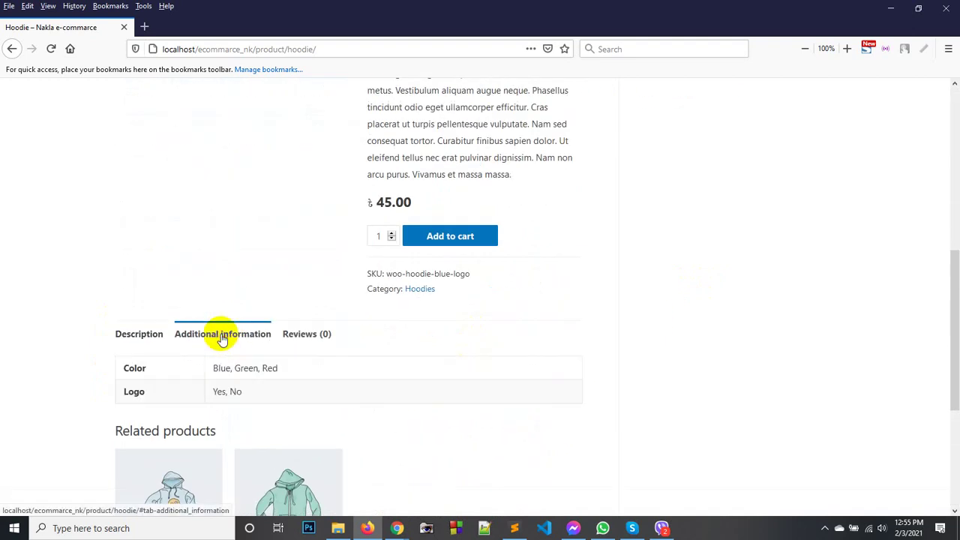
{"action": "left_click", "coordinate": [306, 336]}
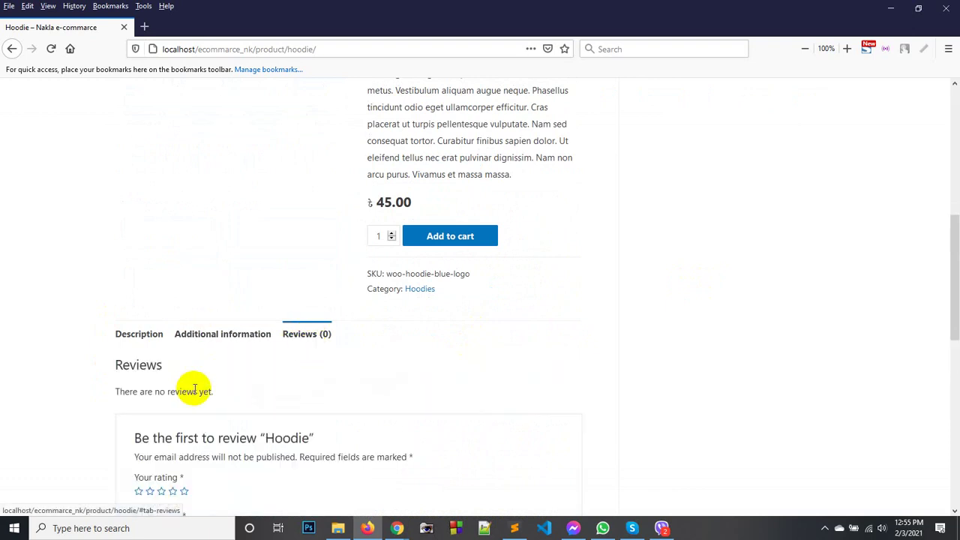
{"action": "scroll", "coordinate": [194, 389], "scroll_direction": "down", "scroll_amount": 2}
{"action": "scroll", "coordinate": [172, 377], "scroll_direction": "down", "scroll_amount": 3}
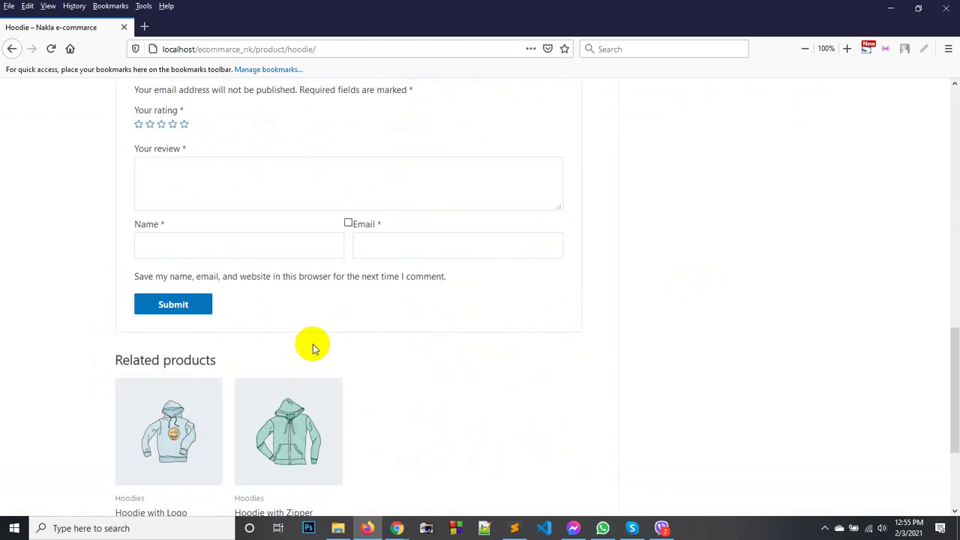
{"action": "scroll", "coordinate": [349, 287], "scroll_direction": "up", "scroll_amount": 7}
{"action": "scroll", "coordinate": [349, 293], "scroll_direction": "down", "scroll_amount": 3}
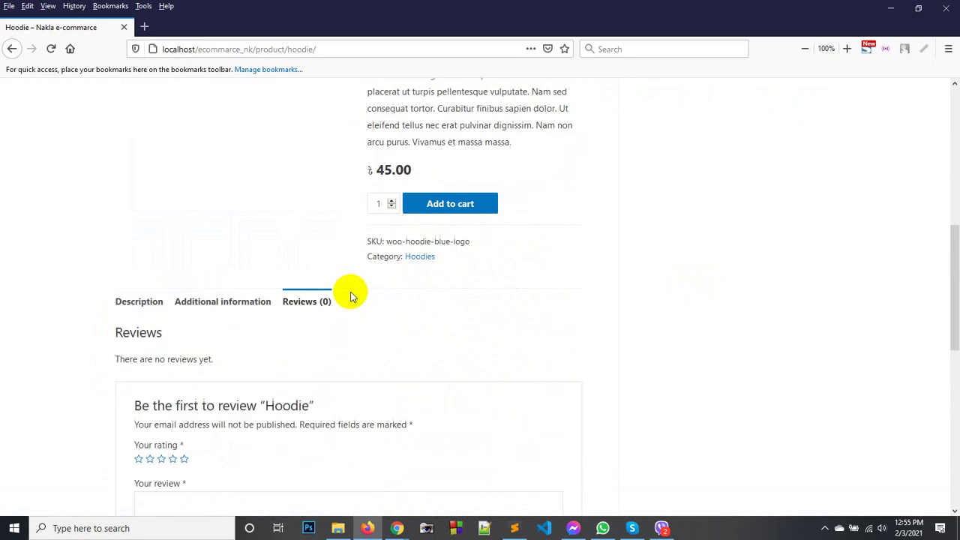
Add the blue logo Hoodie to the cart, check the 118.00 total, and return to the product.
{"action": "left_click", "coordinate": [471, 182]}
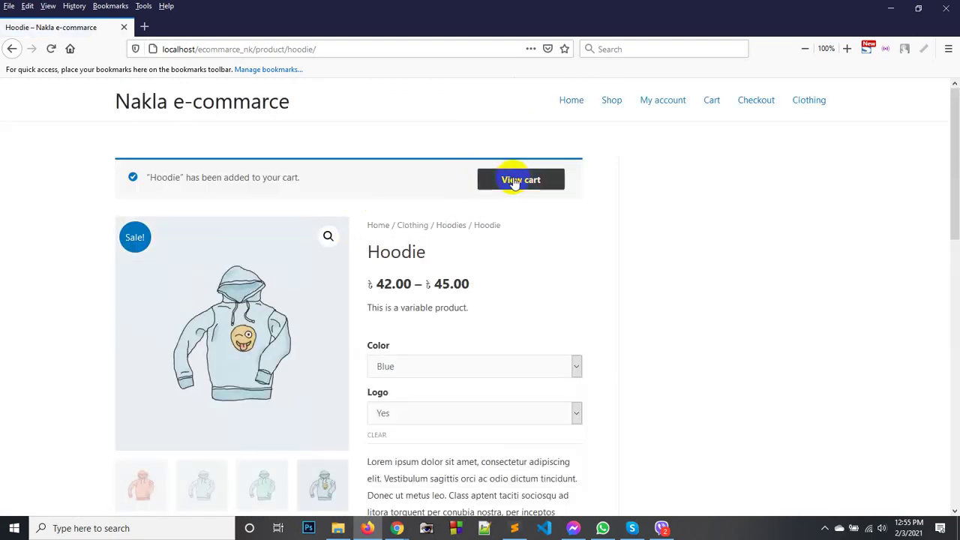
{"action": "left_click", "coordinate": [515, 183]}
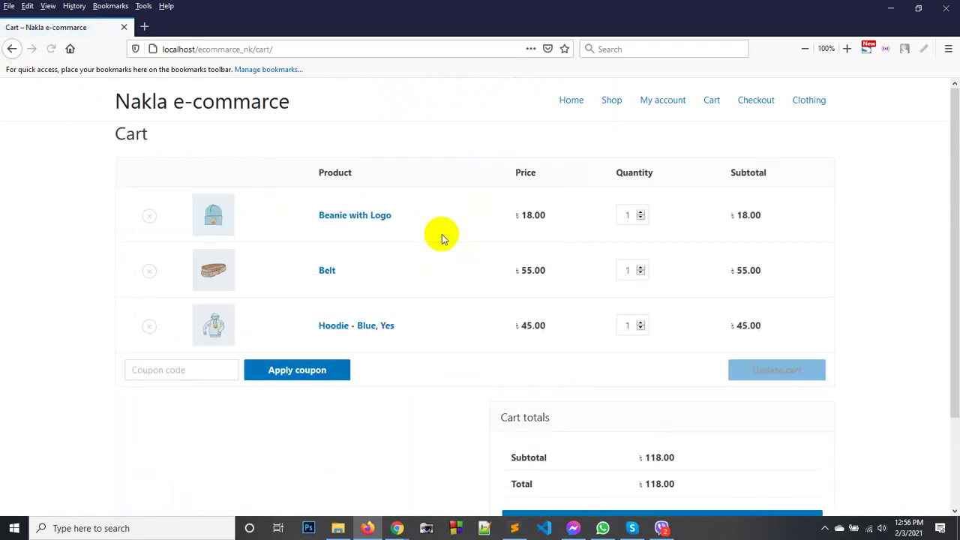
{"action": "left_click", "coordinate": [14, 49]}
{"action": "scroll", "coordinate": [328, 282], "scroll_direction": "down", "scroll_amount": 2}
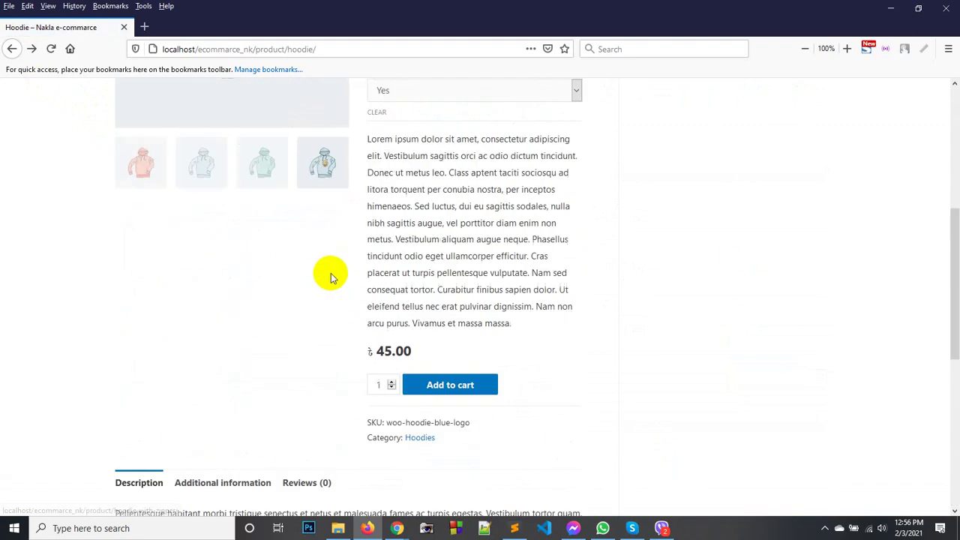
Rate the Hoodie five stars and write the review text.
{"action": "left_click", "coordinate": [309, 334]}
{"action": "scroll", "coordinate": [317, 283], "scroll_direction": "down", "scroll_amount": 5}
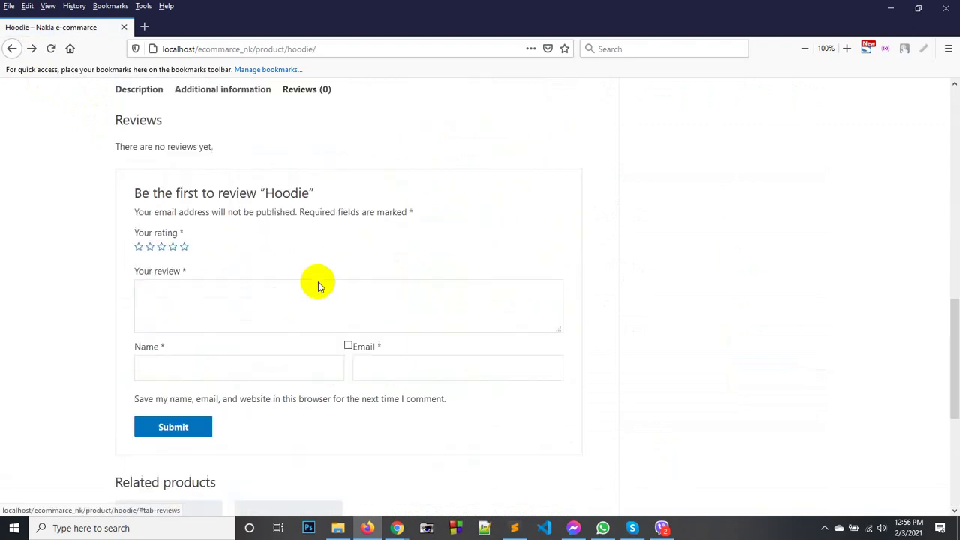
{"action": "left_click", "coordinate": [185, 249]}
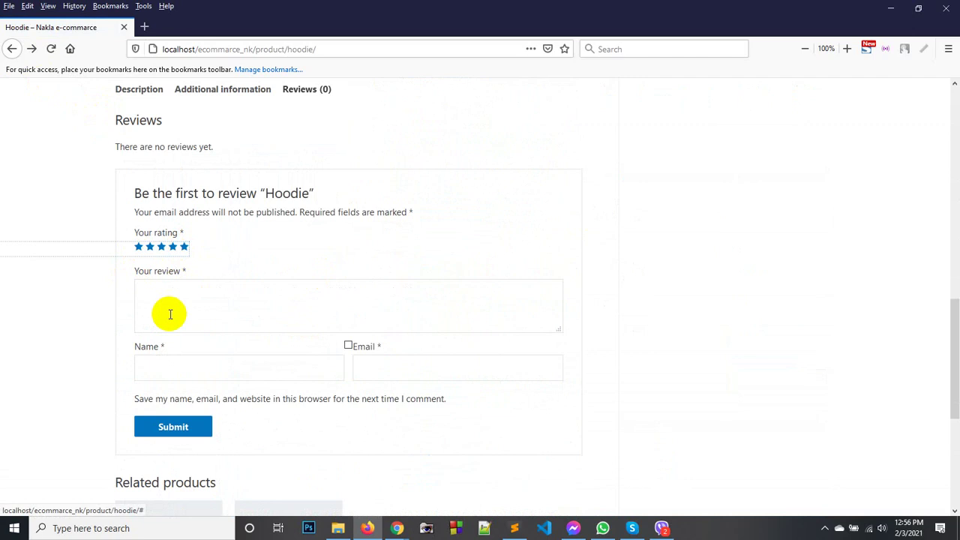
{"action": "left_click", "coordinate": [184, 300]}
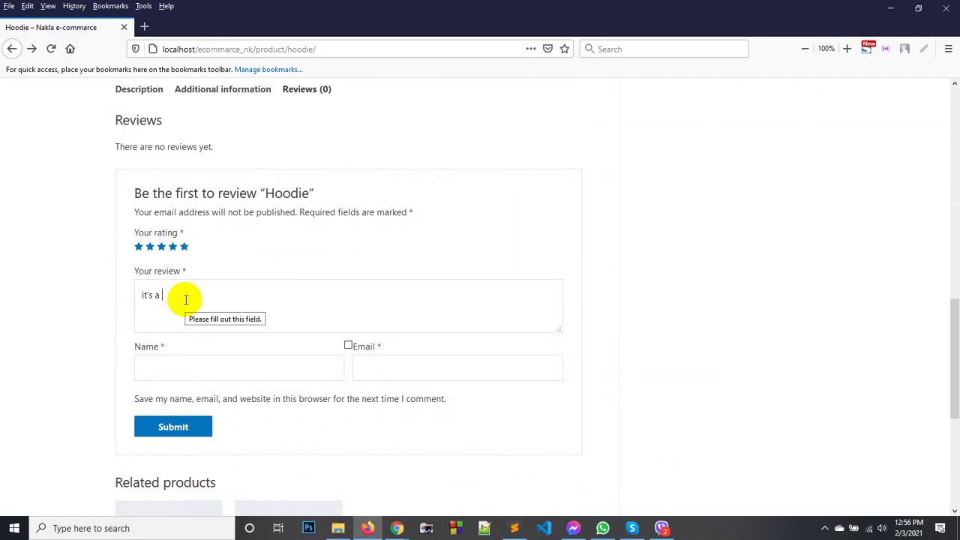
{"action": "type", "text": "it's a amazing Hoodie with my poor Budget. :0"}
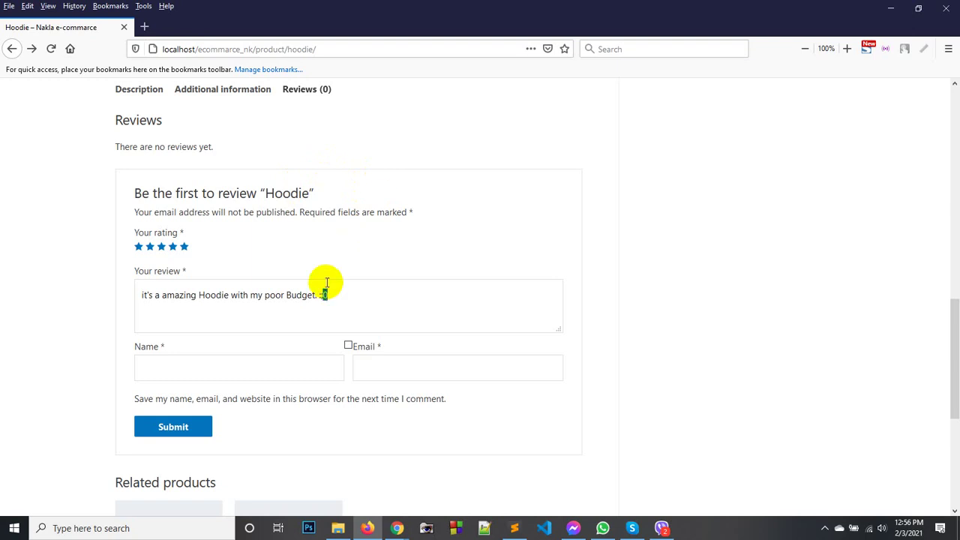
{"action": "key", "text": "BackSpace"}
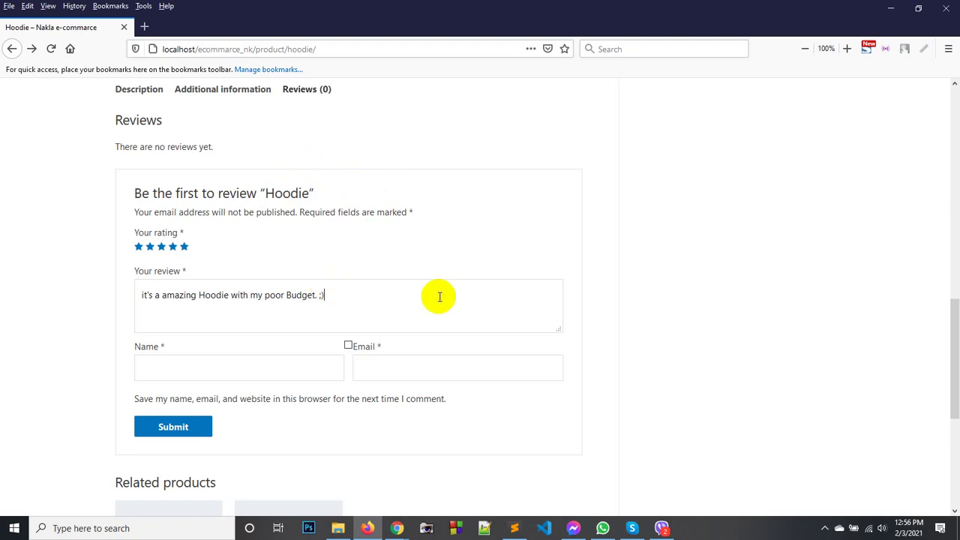
Fill in the reviewer's name and email, then submit the review.
{"action": "left_click", "coordinate": [229, 377]}
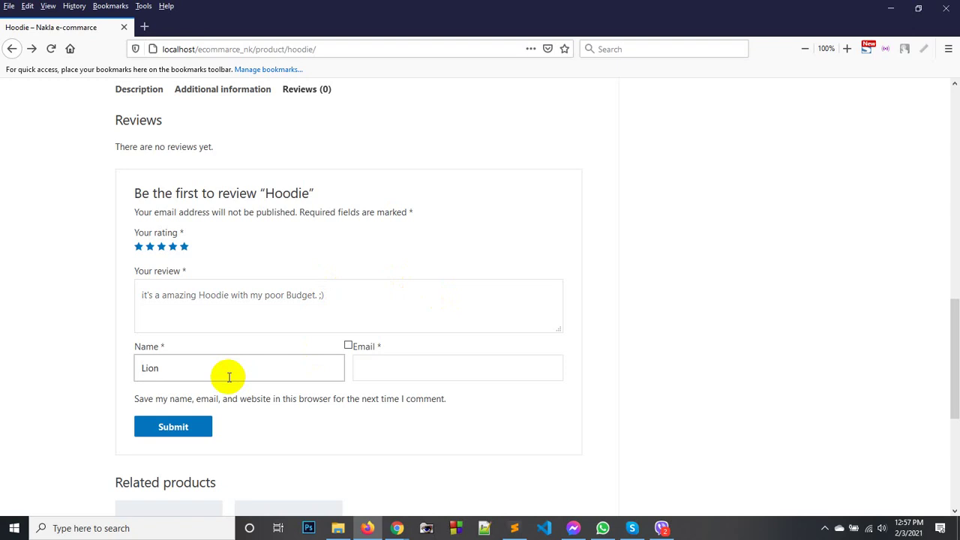
{"action": "key", "text": "Tab"}
{"action": "type", "text": "te"}
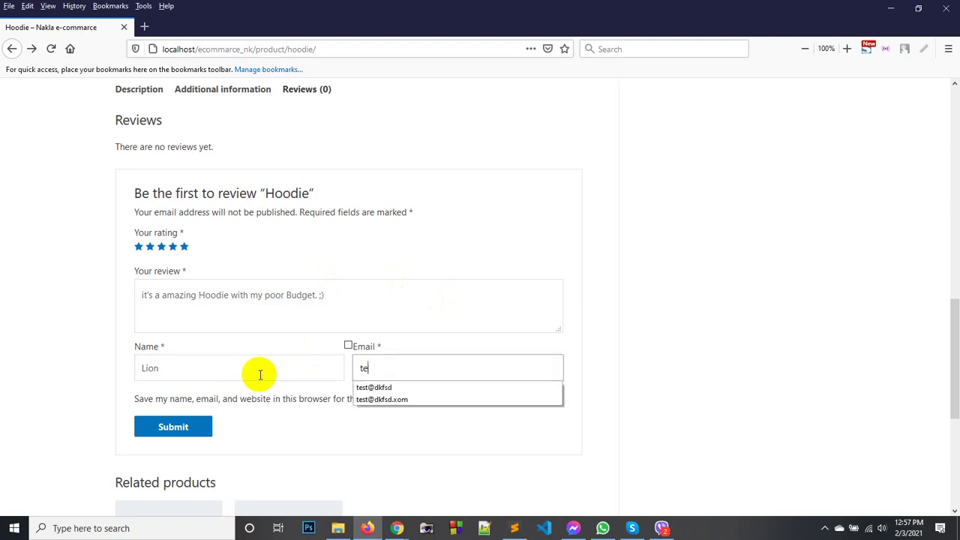
{"action": "type", "text": "st"}
{"action": "key", "text": "Down"}
{"action": "key", "text": "Down"}
{"action": "key", "text": "Return"}
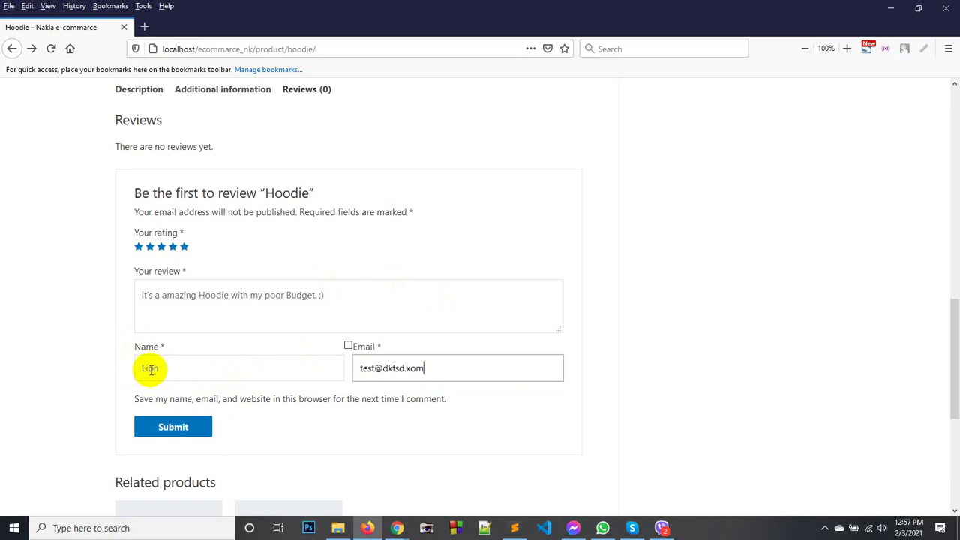
{"action": "left_click", "coordinate": [152, 368]}
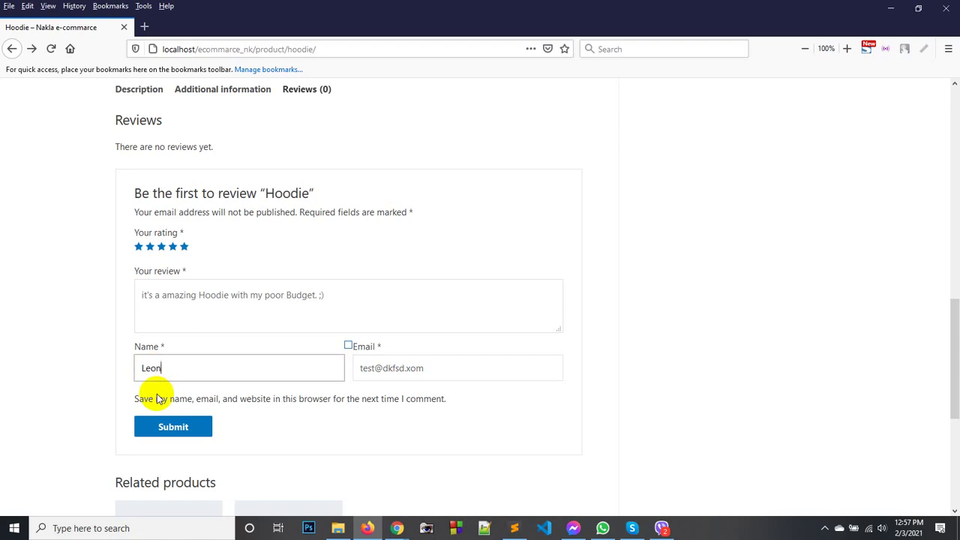
{"action": "key", "text": "Tab"}
{"action": "left_click", "coordinate": [184, 435]}
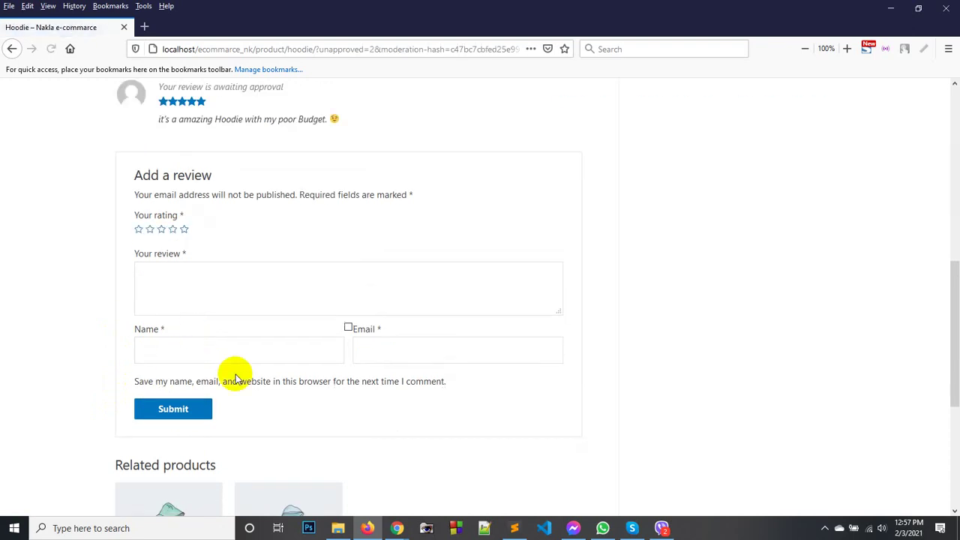
Open the Shop page in a second tab and switch to it.
{"action": "scroll", "coordinate": [246, 225], "scroll_direction": "up", "scroll_amount": 10}
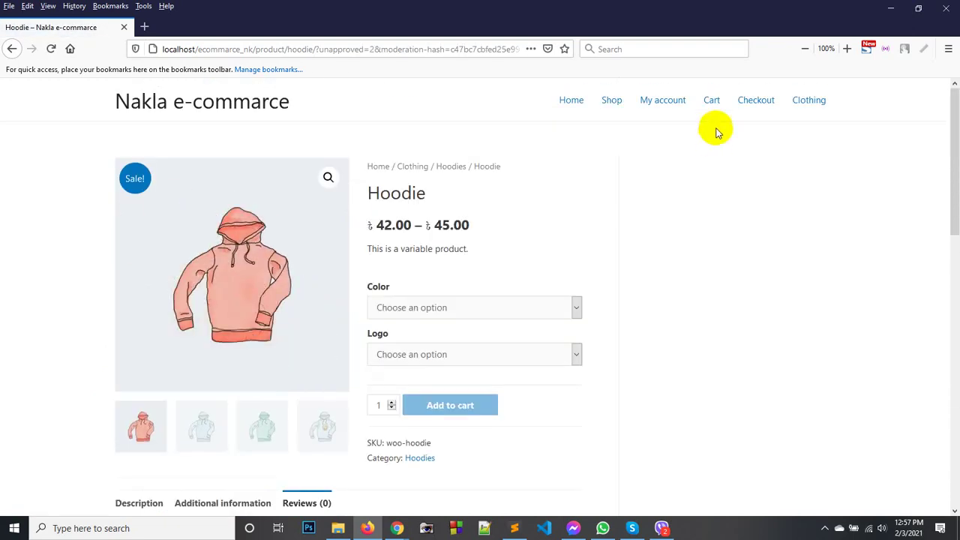
{"action": "middle_click", "coordinate": [610, 101]}
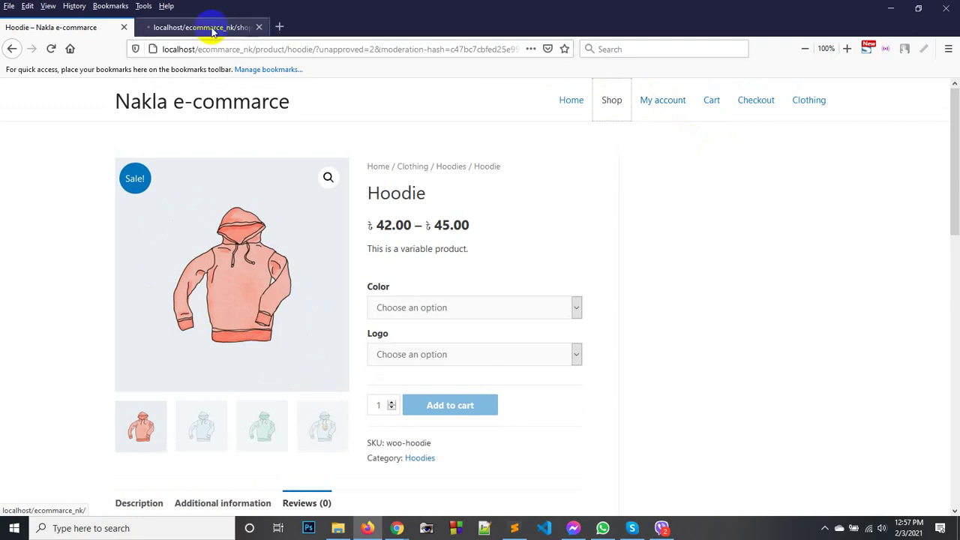
{"action": "left_click", "coordinate": [201, 27]}
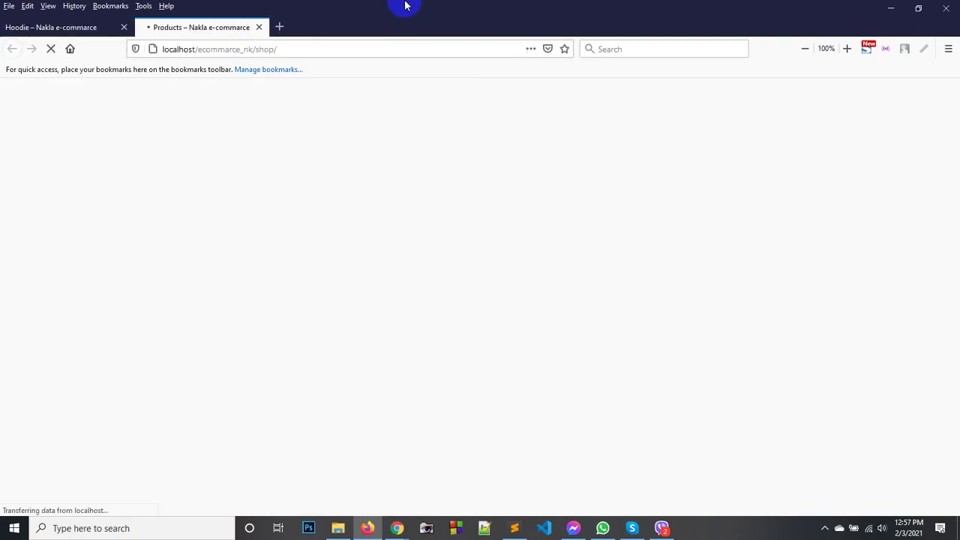
In Chrome, go from the Menus admin tab to the Comments moderation page.
{"action": "scroll", "coordinate": [426, 196], "scroll_direction": "down", "scroll_amount": 4}
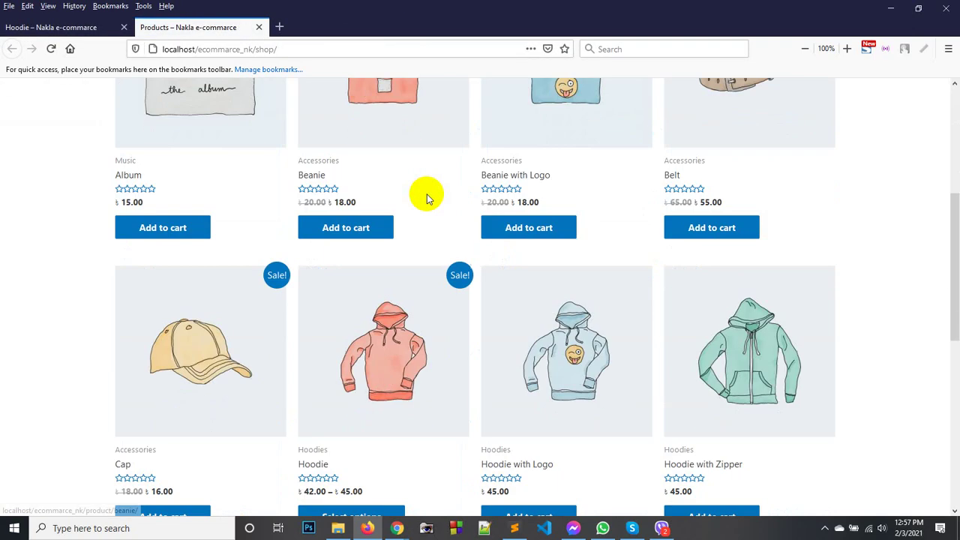
{"action": "scroll", "coordinate": [426, 193], "scroll_direction": "down", "scroll_amount": 2}
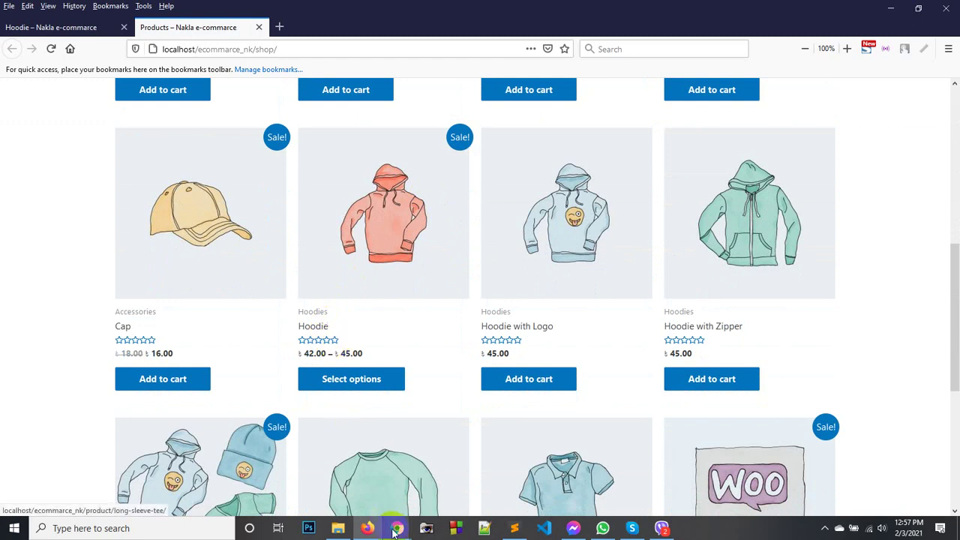
{"action": "mouse_move", "coordinate": [397, 528]}
{"action": "left_click", "coordinate": [369, 473]}
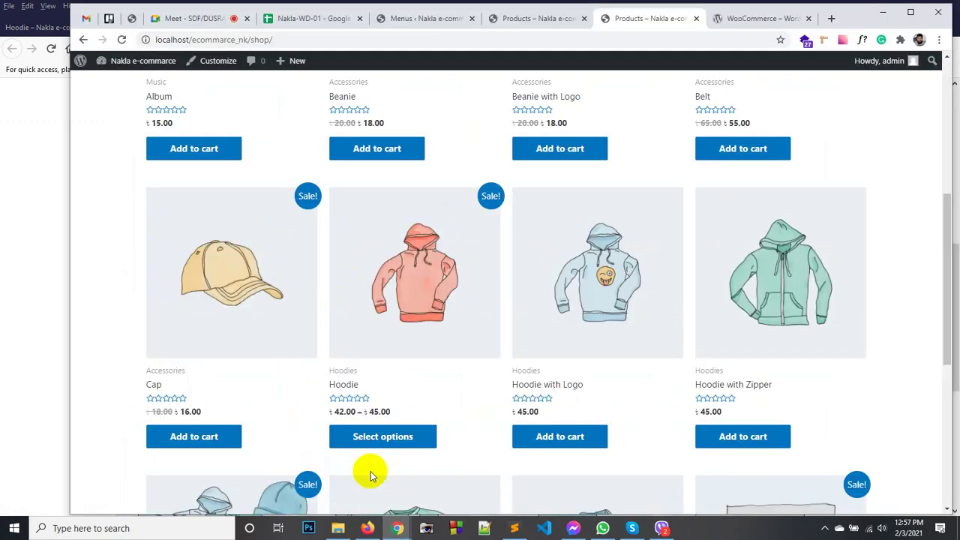
{"action": "left_click", "coordinate": [421, 19]}
{"action": "mouse_move", "coordinate": [120, 258]}
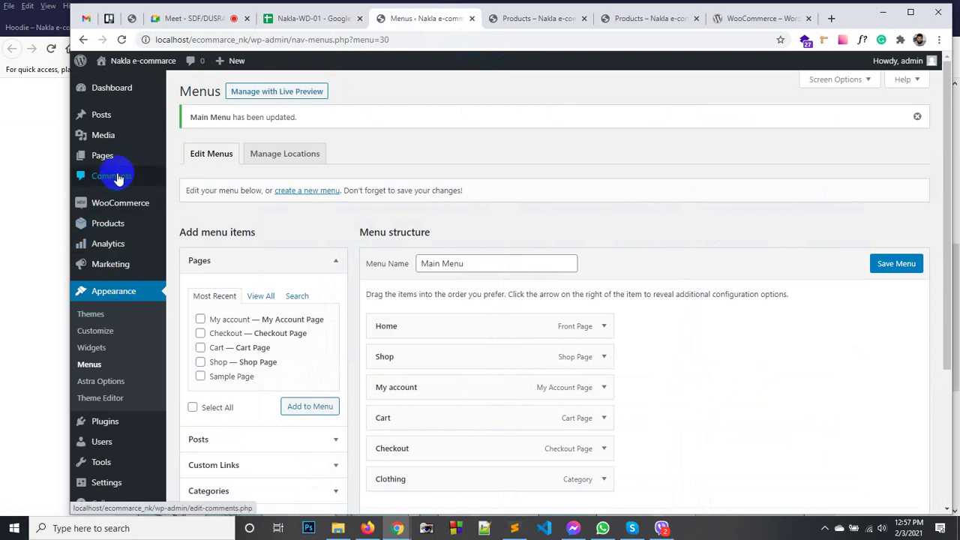
{"action": "left_click", "coordinate": [123, 41]}
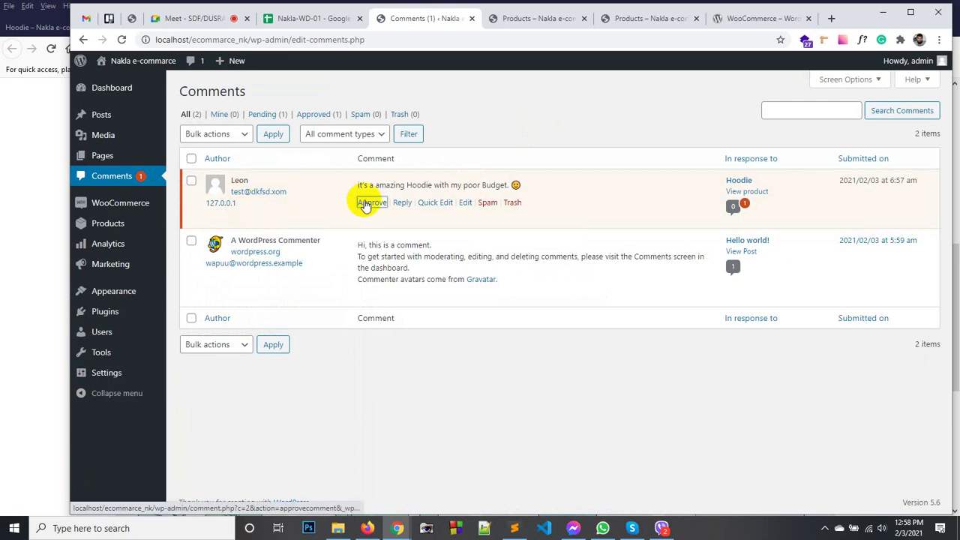
Approve the pending Hoodie review and reload the Firefox shop to see its five stars.
{"action": "left_click", "coordinate": [362, 202]}
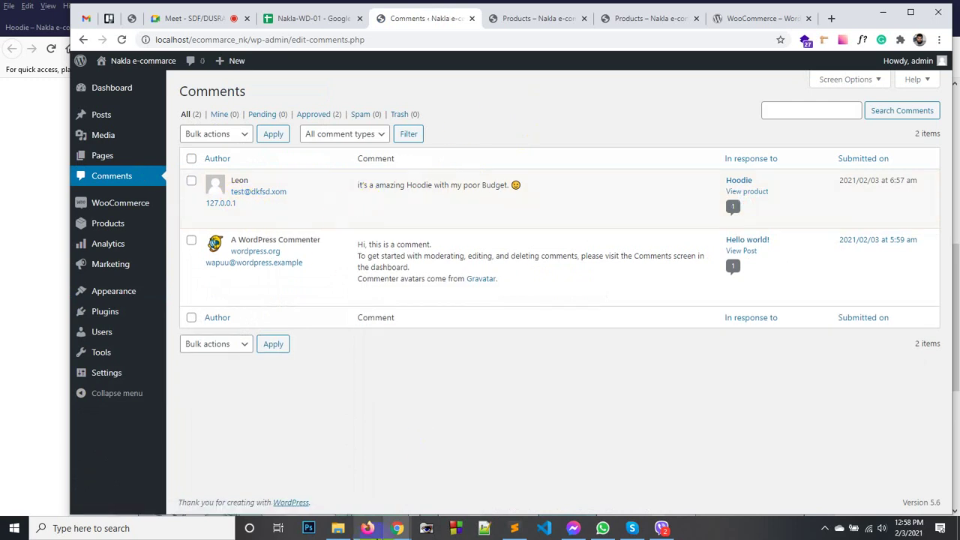
{"action": "left_click", "coordinate": [367, 530]}
{"action": "right_click", "coordinate": [81, 177]}
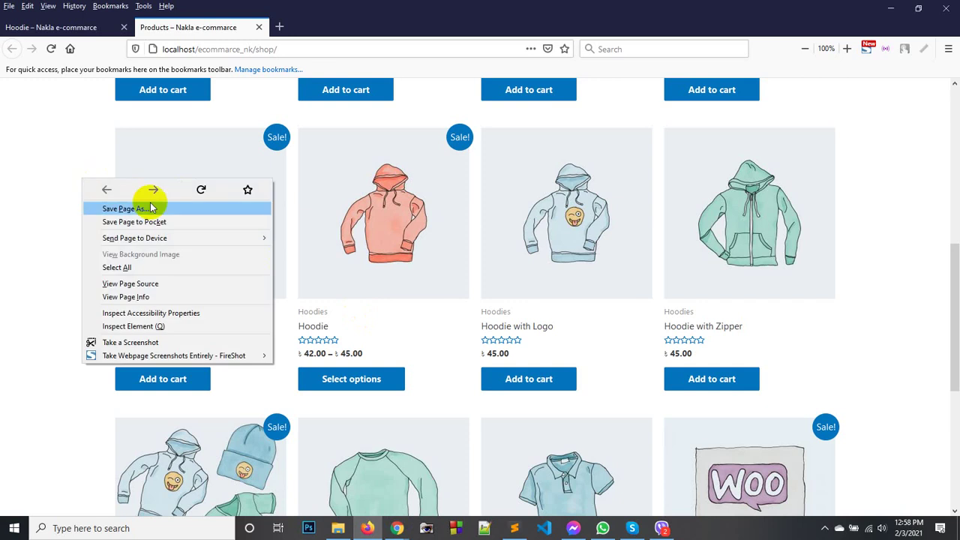
{"action": "left_click", "coordinate": [201, 198]}
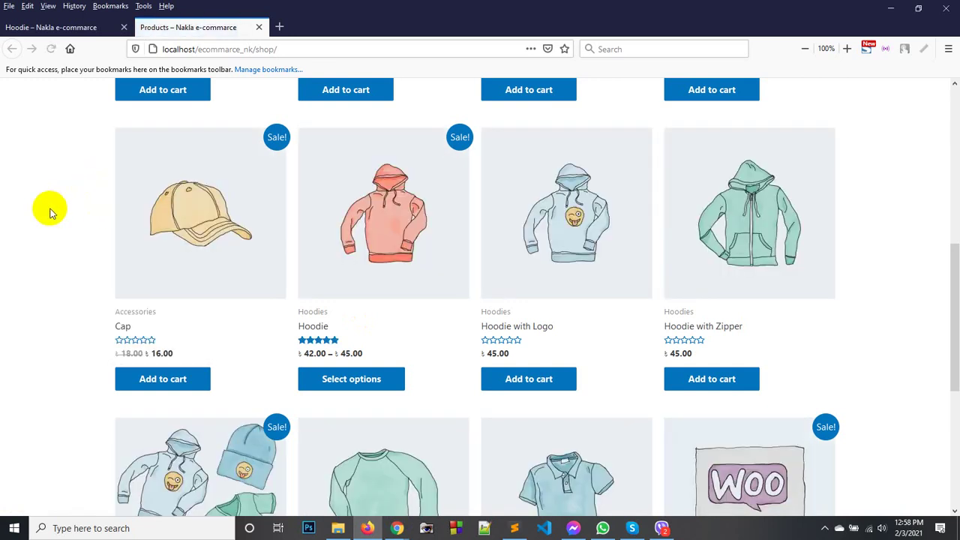
{"action": "scroll", "coordinate": [332, 263], "scroll_direction": "up", "scroll_amount": 1}
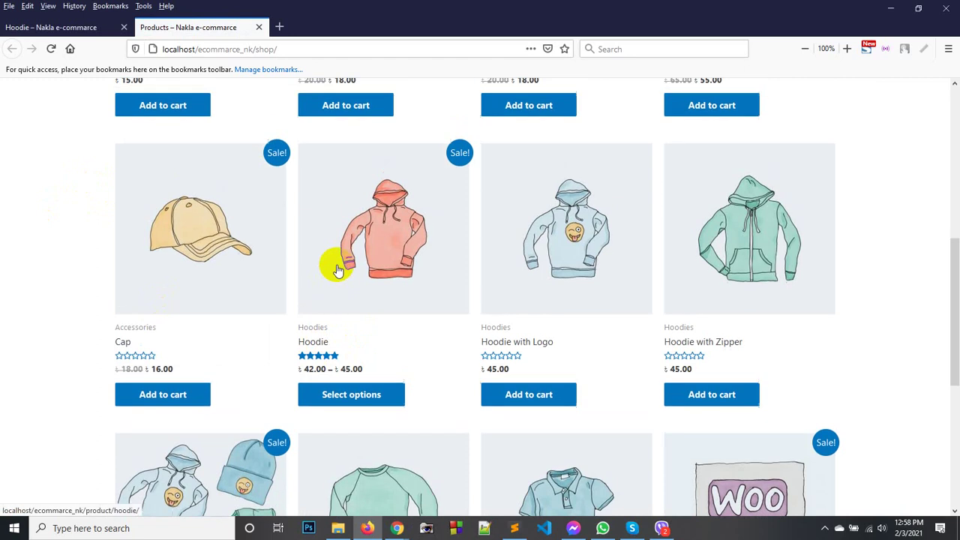
{"action": "scroll", "coordinate": [338, 270], "scroll_direction": "down", "scroll_amount": 3}
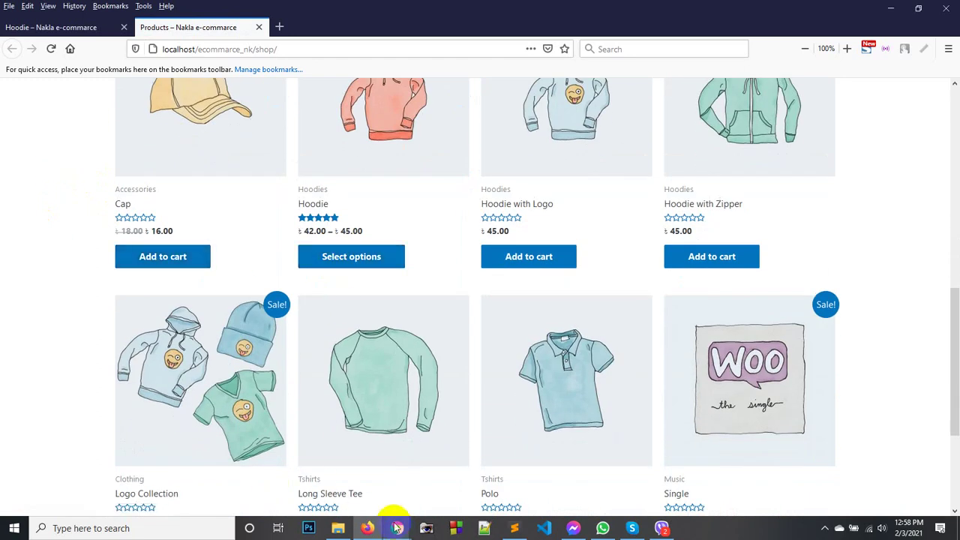
Open the Hoodie review for editing from the admin Comments list.
{"action": "mouse_move", "coordinate": [395, 524]}
{"action": "left_click", "coordinate": [366, 501]}
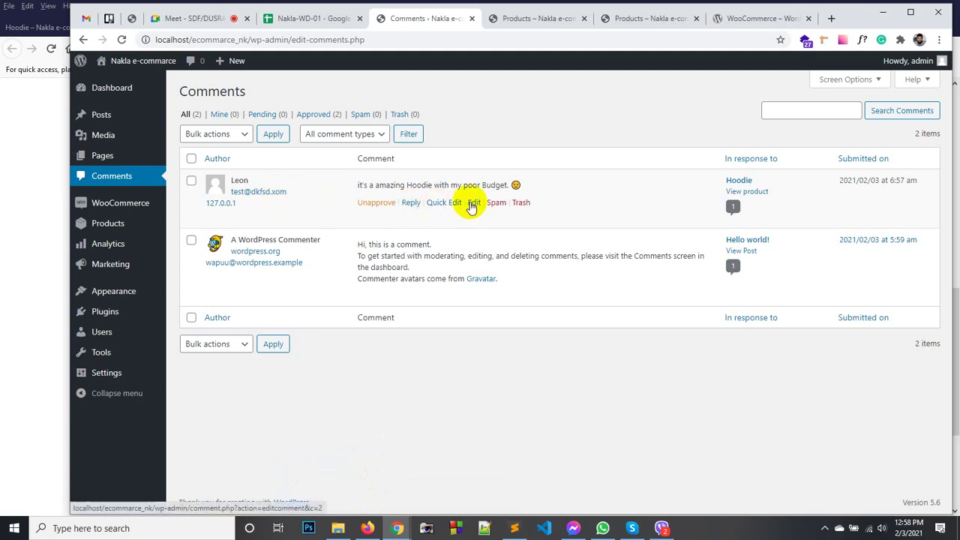
{"action": "left_click", "coordinate": [473, 203]}
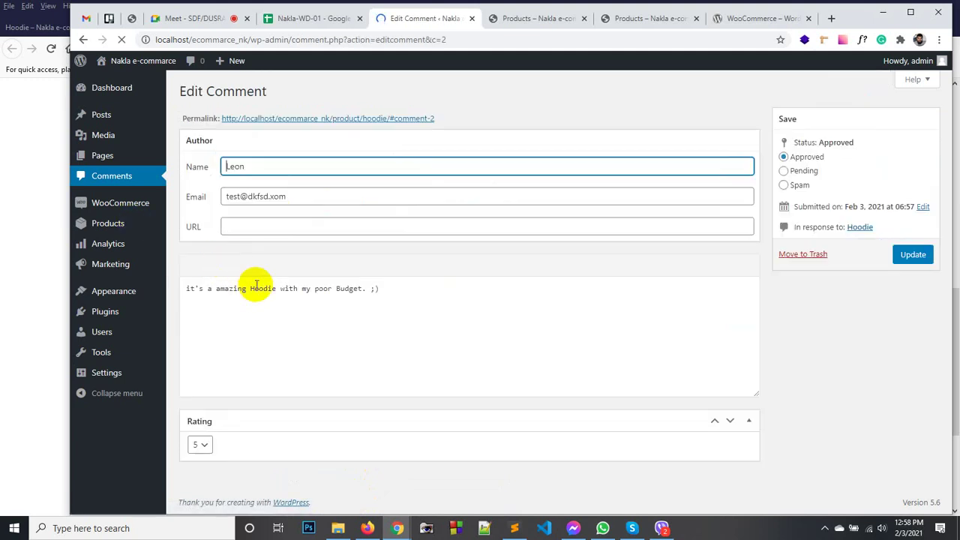
Replace 'amazing' with 'very Good' in the Hoodie review and update it.
{"action": "left_click", "coordinate": [307, 289]}
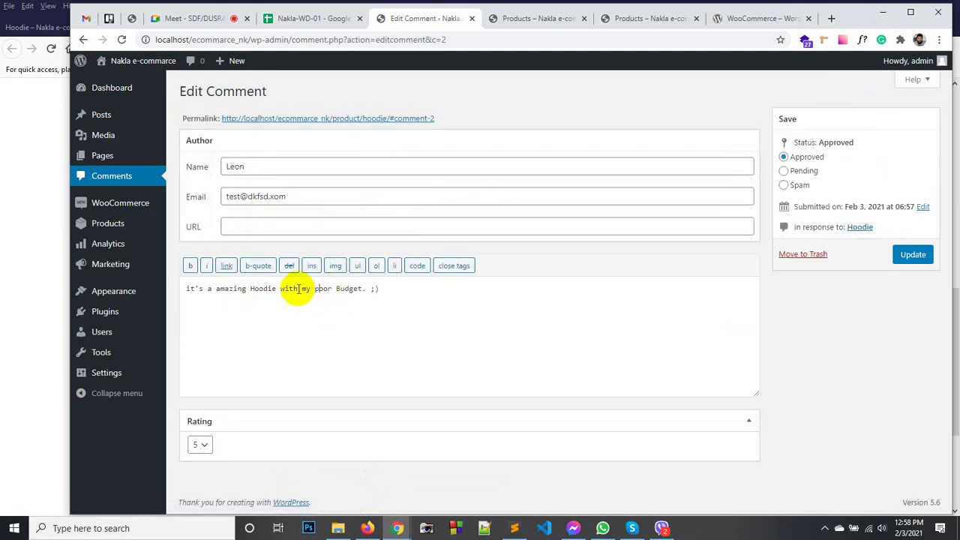
{"action": "double_click", "coordinate": [232, 288]}
{"action": "left_click", "coordinate": [225, 294]}
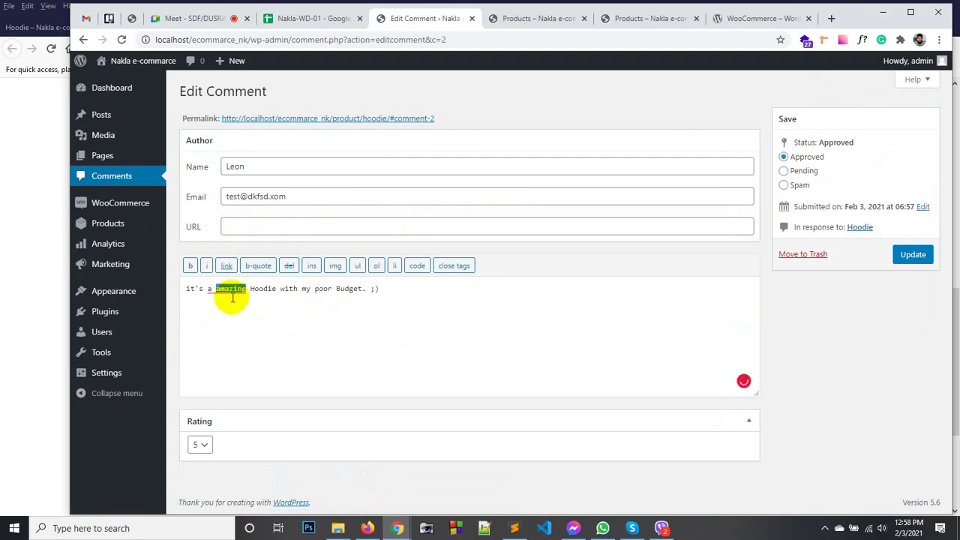
{"action": "type", "text": "very Good"}
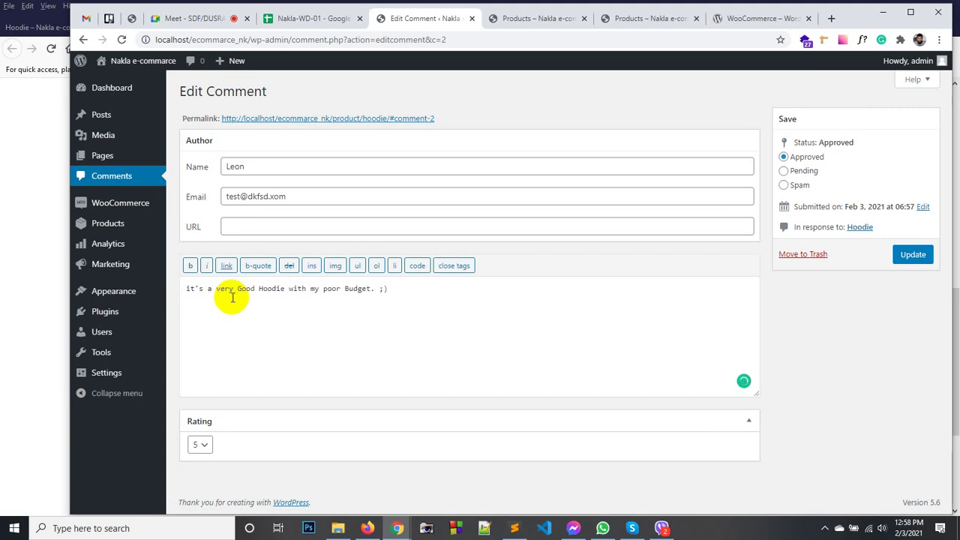
{"action": "left_click", "coordinate": [438, 298]}
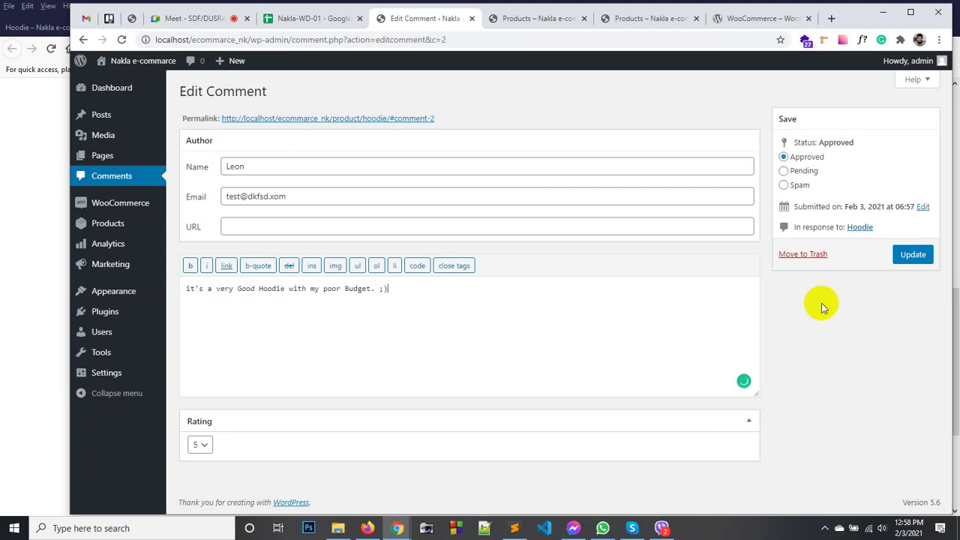
{"action": "left_click", "coordinate": [909, 258]}
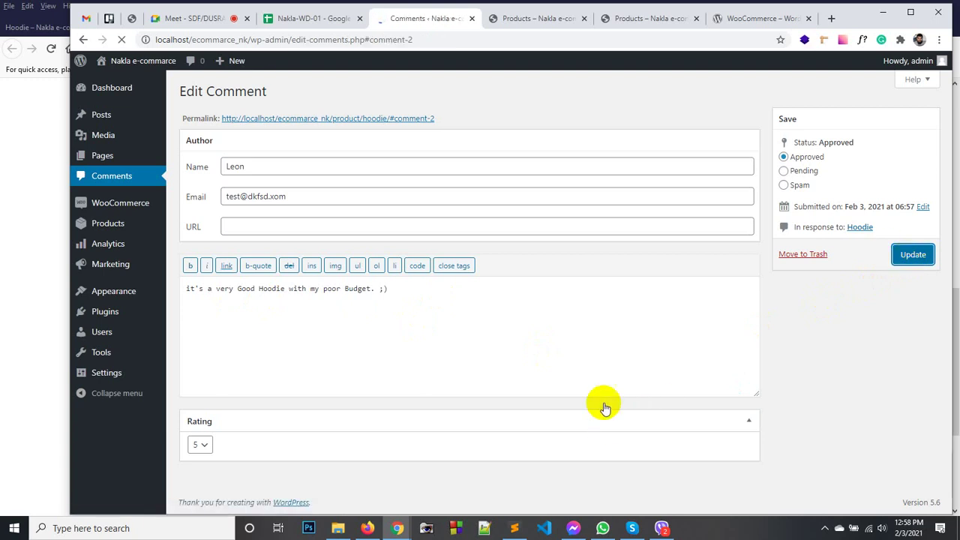
{"action": "left_click", "coordinate": [367, 528]}
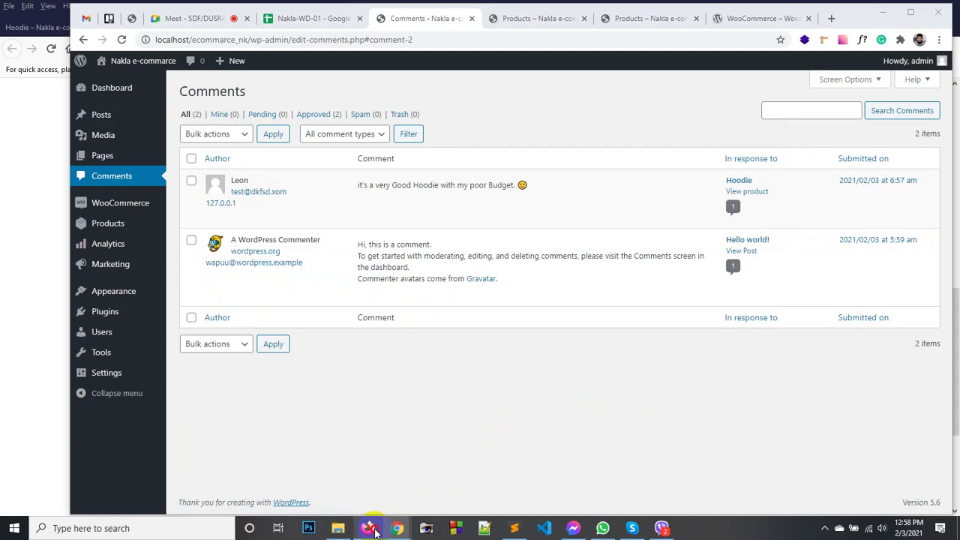
Reload the shop and Hoodie pages to view the edited five-star review under Reviews (1).
{"action": "right_click", "coordinate": [84, 173]}
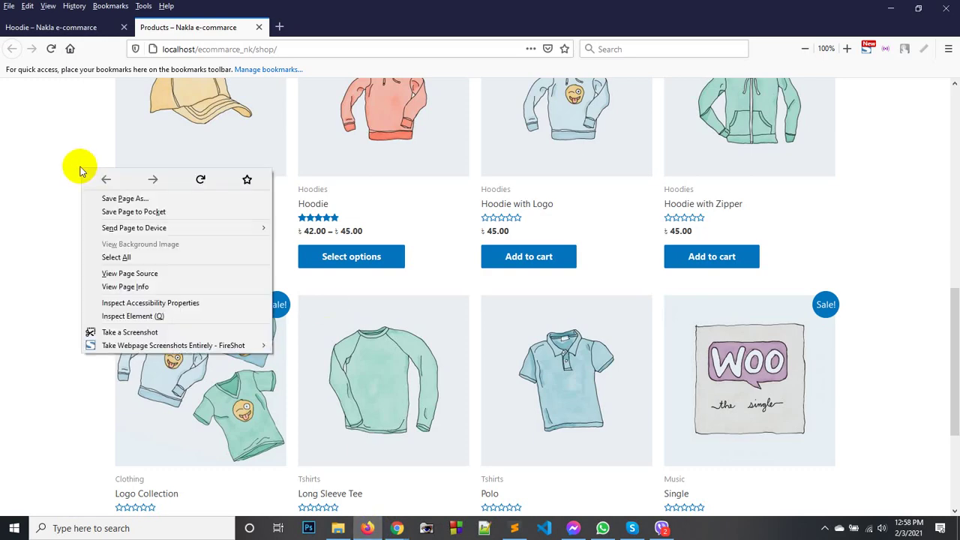
{"action": "left_click", "coordinate": [198, 178]}
{"action": "left_click", "coordinate": [75, 27]}
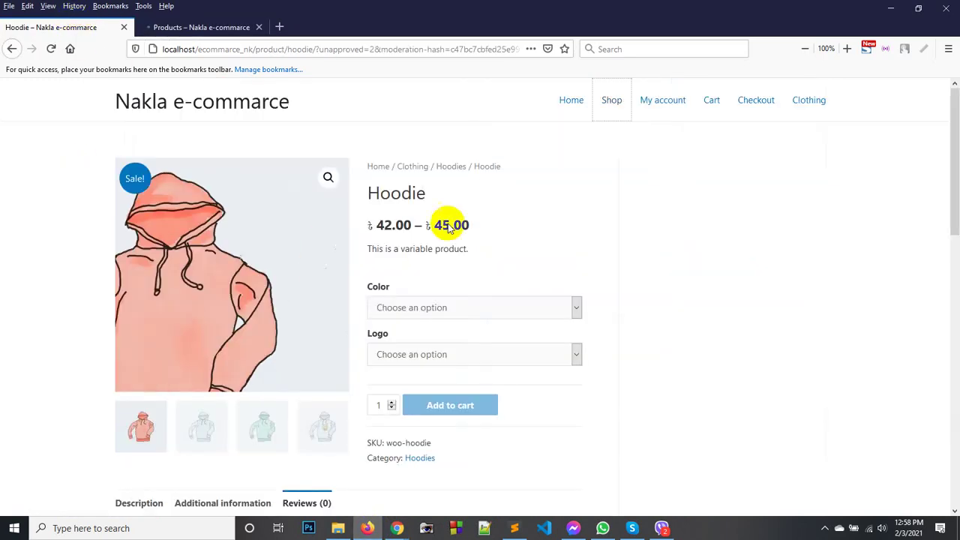
{"action": "right_click", "coordinate": [649, 150]}
{"action": "left_click", "coordinate": [767, 159]}
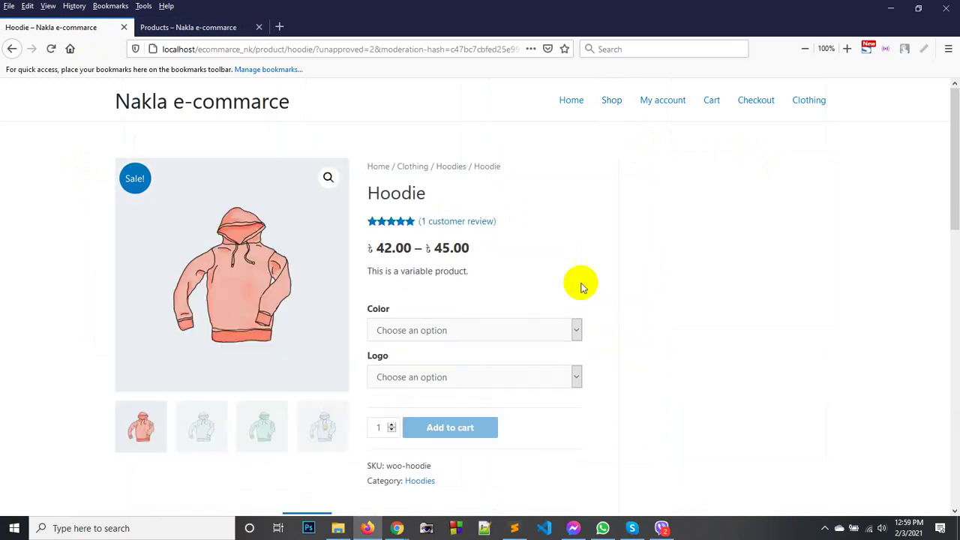
{"action": "scroll", "coordinate": [580, 283], "scroll_direction": "down", "scroll_amount": 3}
{"action": "scroll", "coordinate": [593, 278], "scroll_direction": "down", "scroll_amount": 2}
{"action": "scroll", "coordinate": [400, 231], "scroll_direction": "up", "scroll_amount": 1}
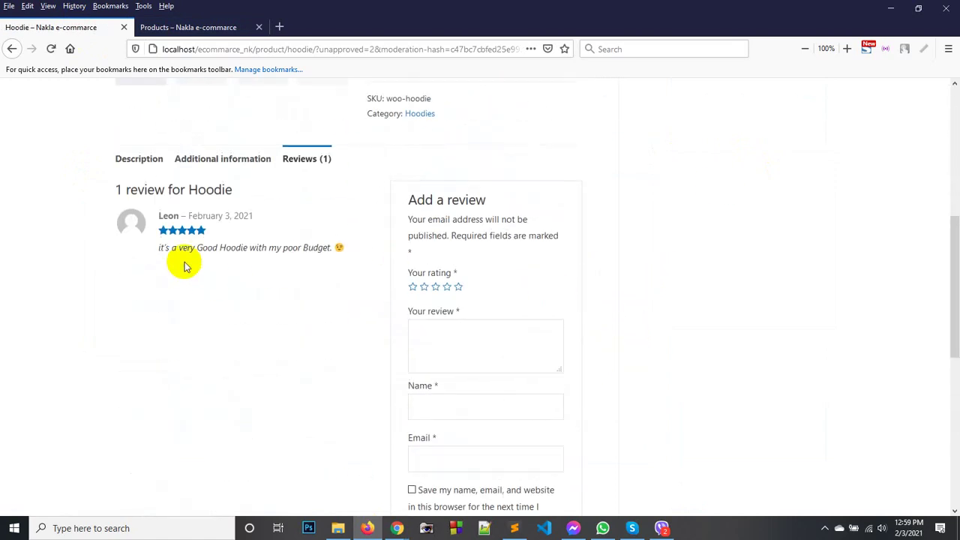
{"action": "left_click_drag", "start_coordinate": [239, 246], "coordinate": [193, 248]}
{"action": "left_click", "coordinate": [189, 248]}
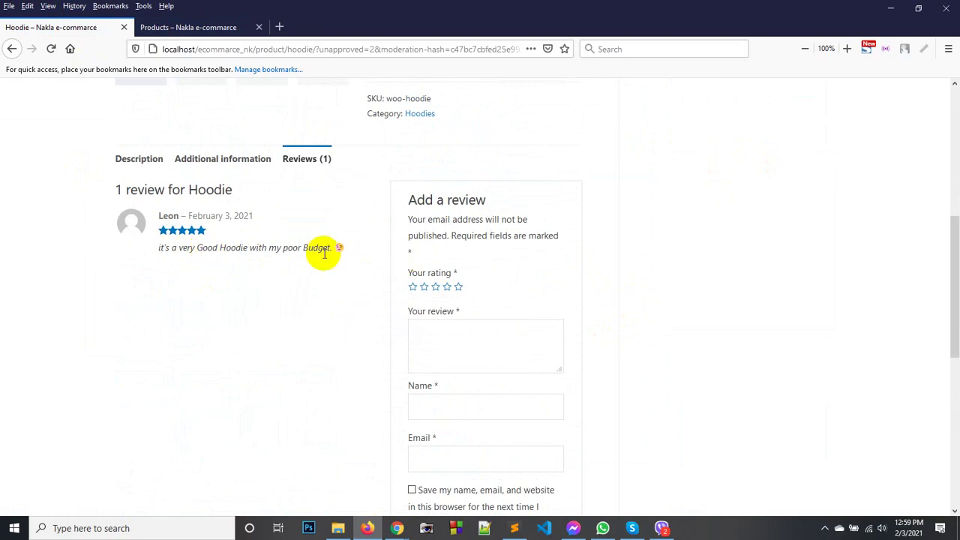
{"action": "scroll", "coordinate": [325, 254], "scroll_direction": "down", "scroll_amount": 1}
{"action": "scroll", "coordinate": [324, 253], "scroll_direction": "down", "scroll_amount": 1}
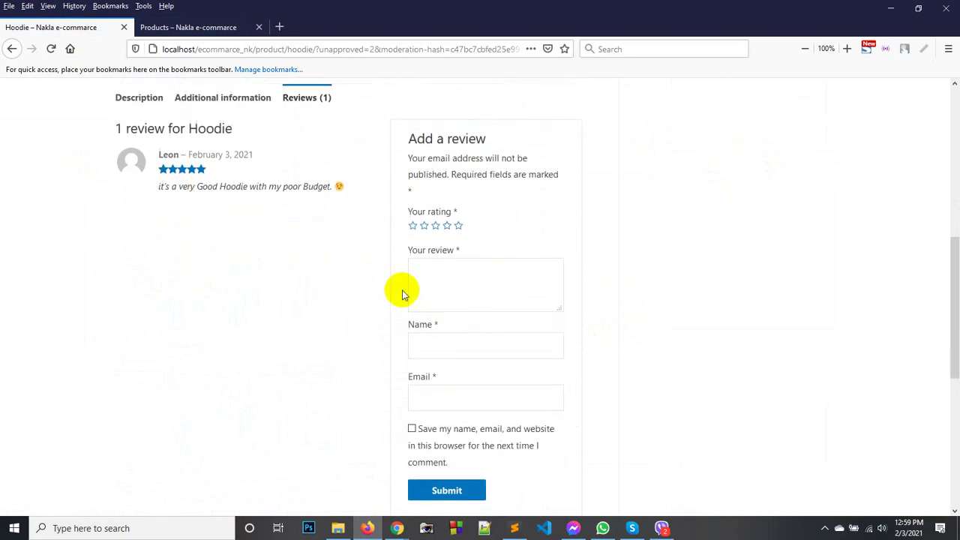
Write a new Hoodie review 'micha kotha', fill in the reviewer's name and e-mail, and submit.
{"action": "left_click", "coordinate": [438, 272]}
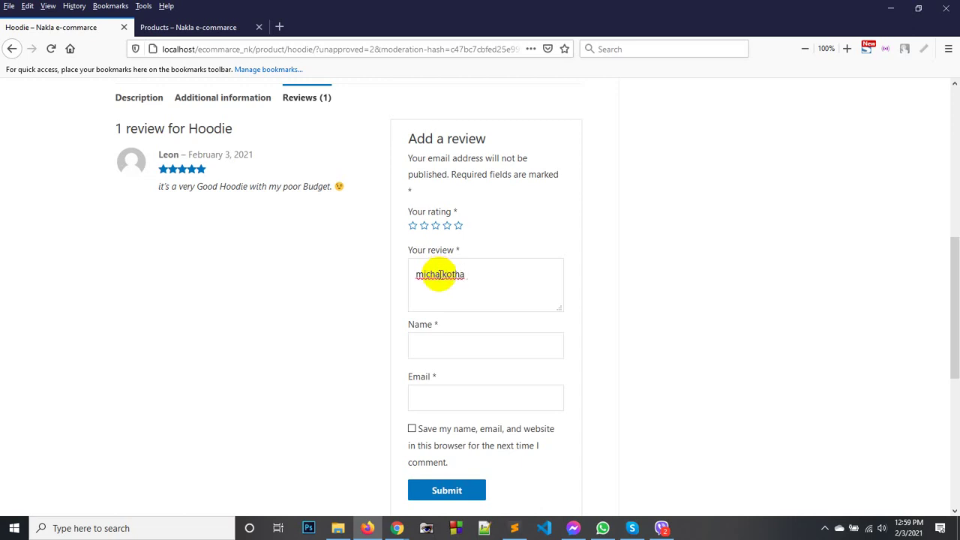
{"action": "left_click", "coordinate": [459, 343]}
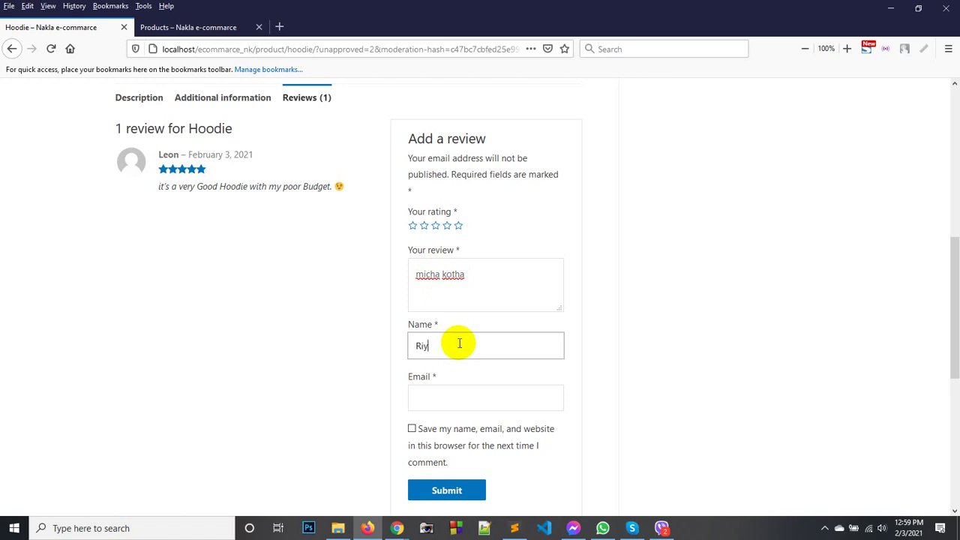
{"action": "key", "text": "Tab"}
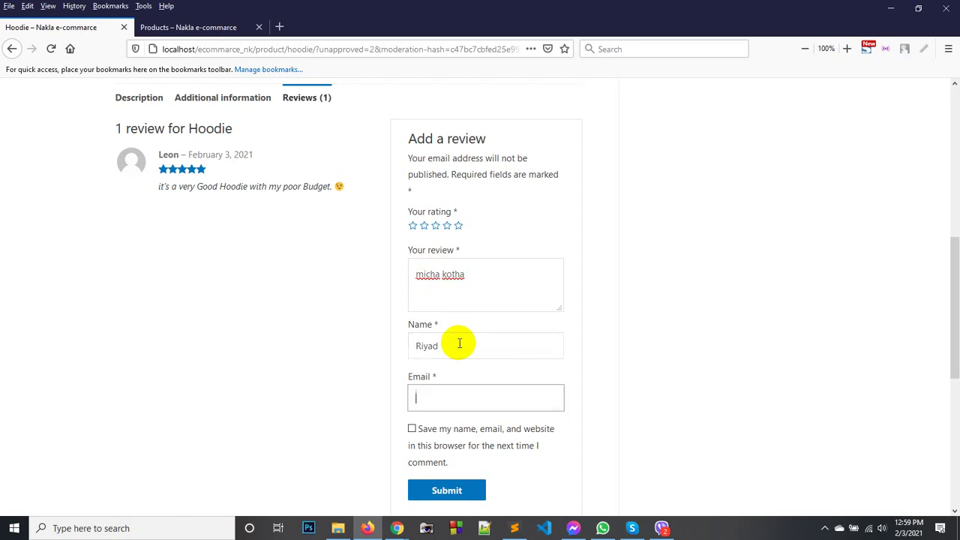
{"action": "type", "text": "t"}
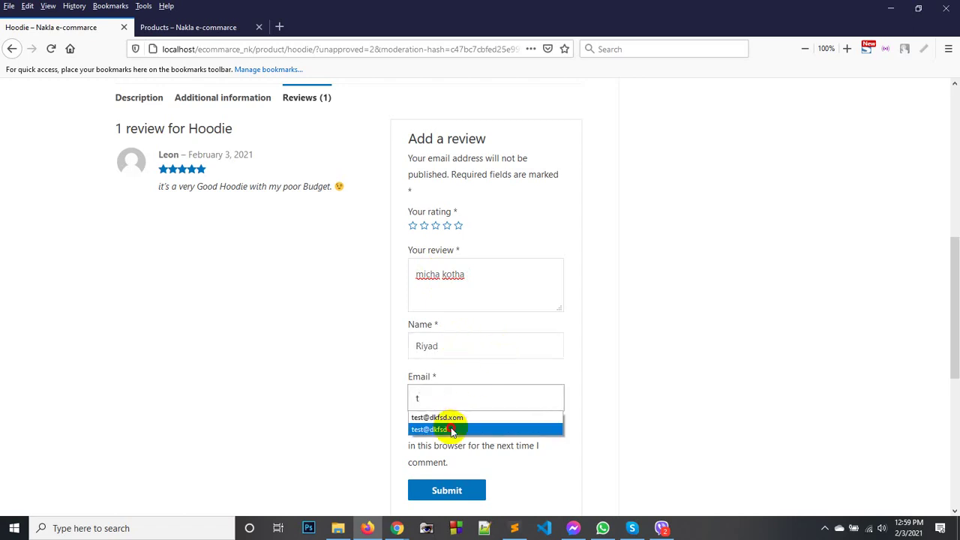
{"action": "left_click", "coordinate": [449, 429]}
{"action": "type", "text": ".com"}
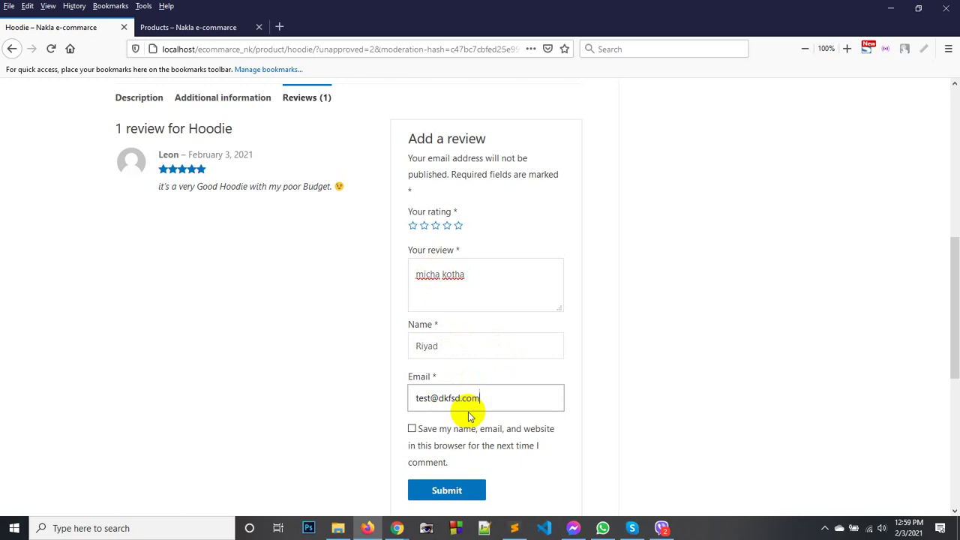
{"action": "left_click", "coordinate": [473, 492]}
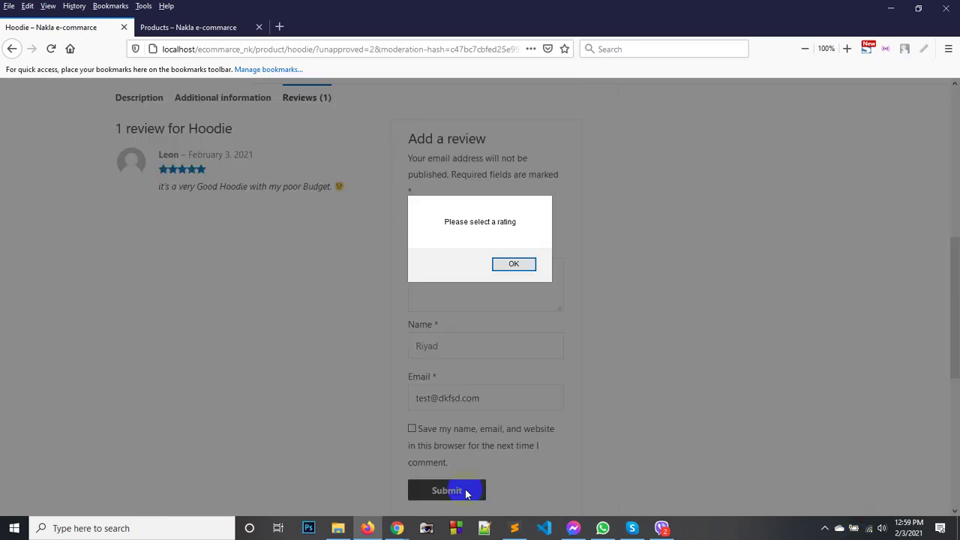
Give the review a one-star rating, resubmit it, and reload the Hoodie page.
{"action": "left_click", "coordinate": [525, 272]}
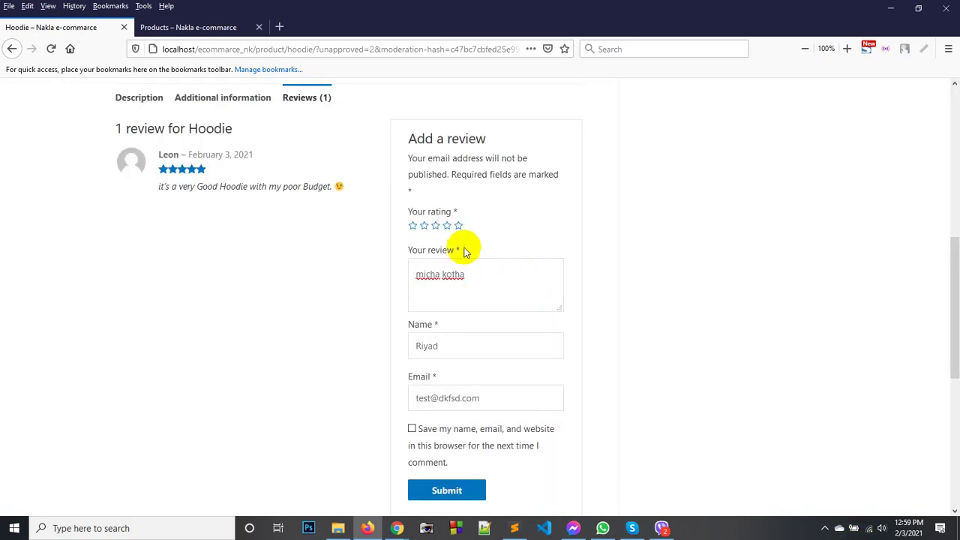
{"action": "left_click", "coordinate": [413, 224]}
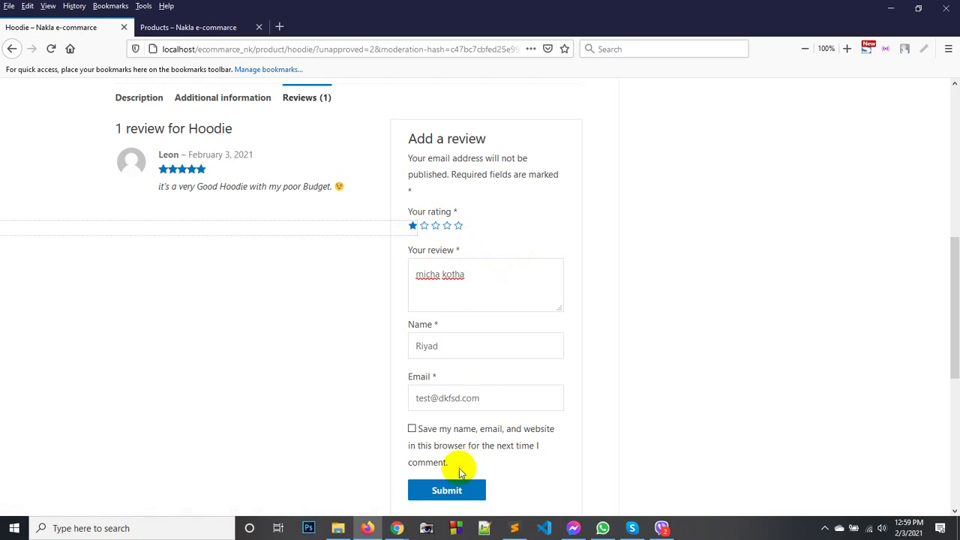
{"action": "left_click", "coordinate": [446, 491]}
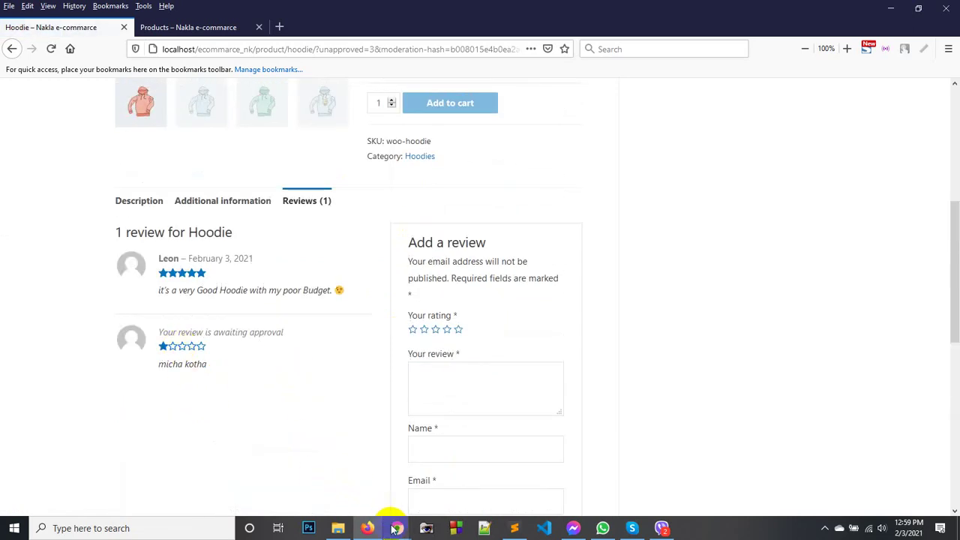
{"action": "scroll", "coordinate": [210, 177], "scroll_direction": "up", "scroll_amount": 5}
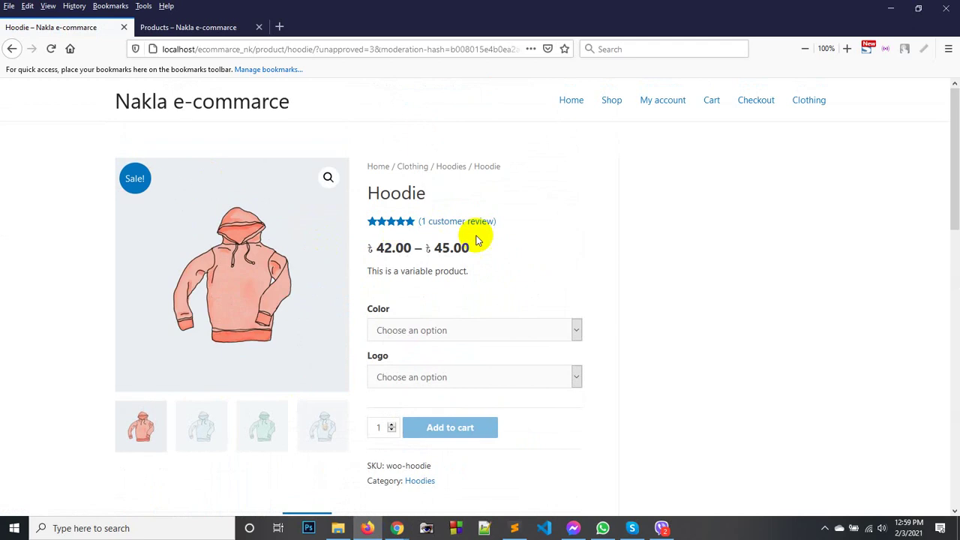
{"action": "right_click", "coordinate": [619, 177]}
{"action": "left_click", "coordinate": [741, 188]}
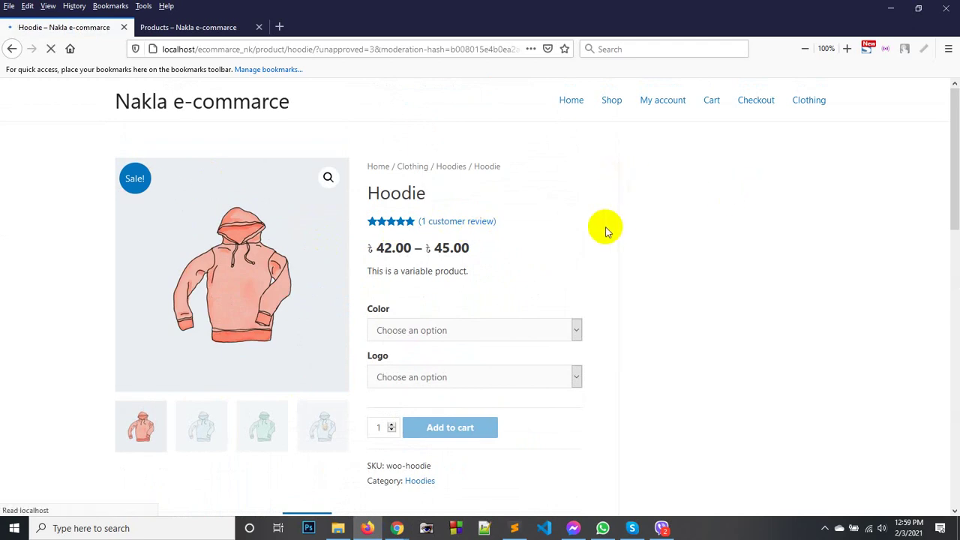
Reload the admin Comments list and approve the pending one-star Hoodie review.
{"action": "mouse_move", "coordinate": [398, 532]}
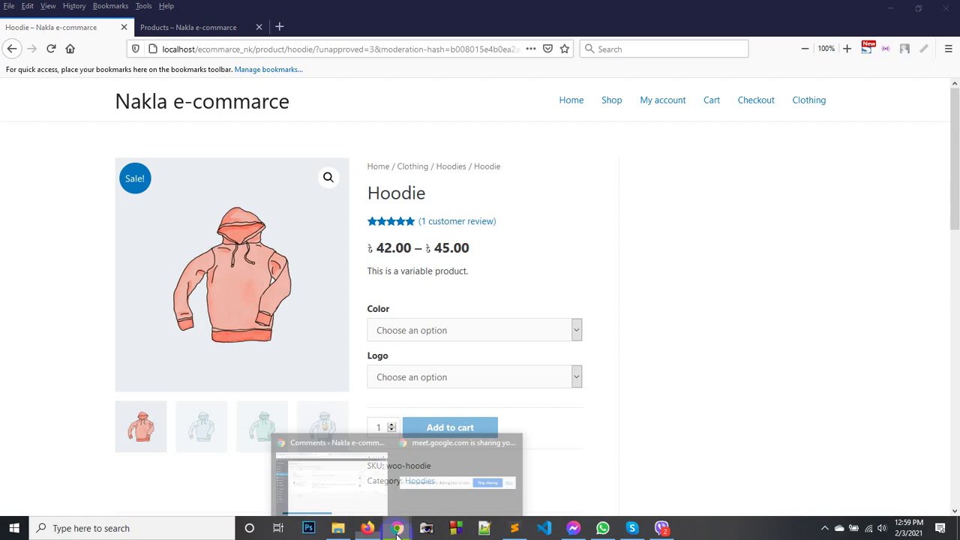
{"action": "left_click", "coordinate": [364, 484]}
{"action": "left_click", "coordinate": [118, 189]}
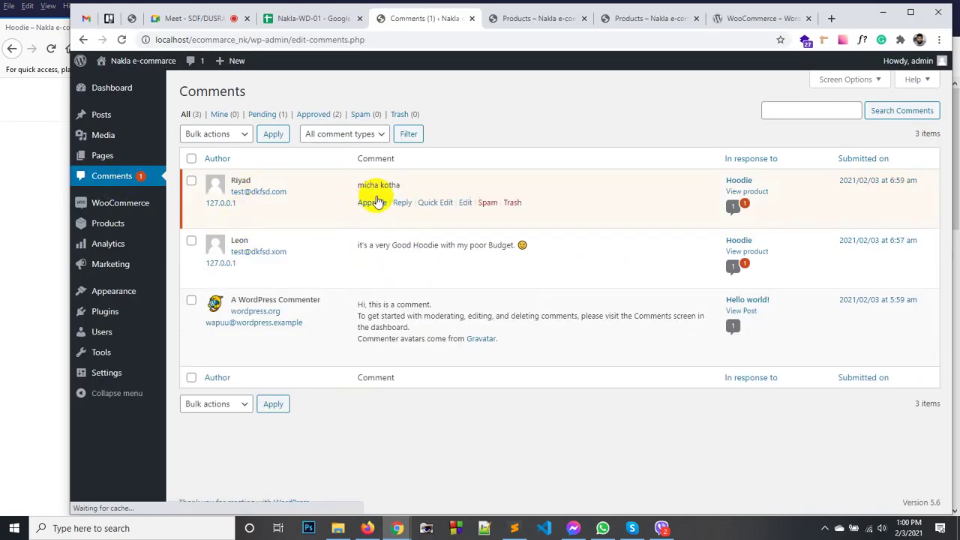
{"action": "left_click", "coordinate": [372, 203]}
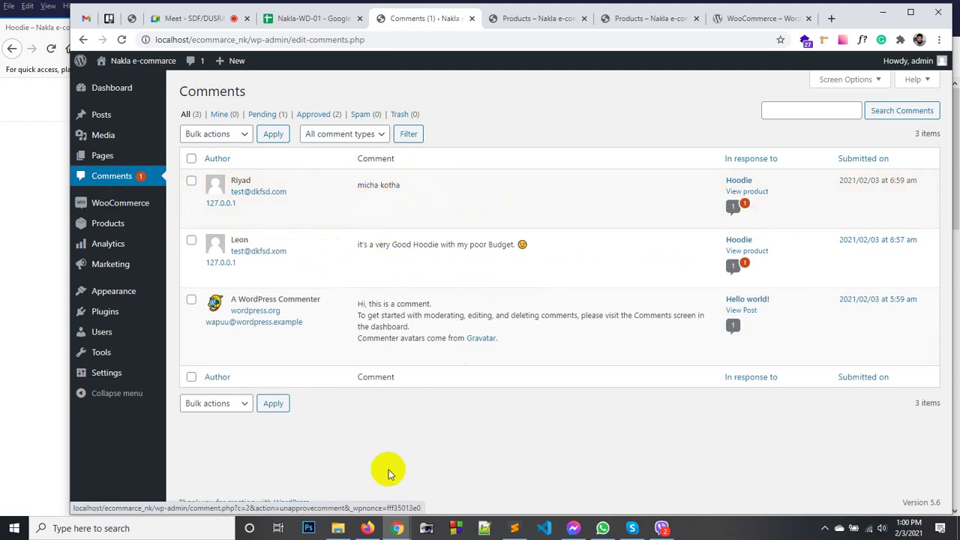
Reload the Hoodie page to confirm 2 customer reviews, then return to the admin.
{"action": "left_click", "coordinate": [367, 528]}
{"action": "right_click", "coordinate": [564, 237]}
{"action": "left_click", "coordinate": [675, 250]}
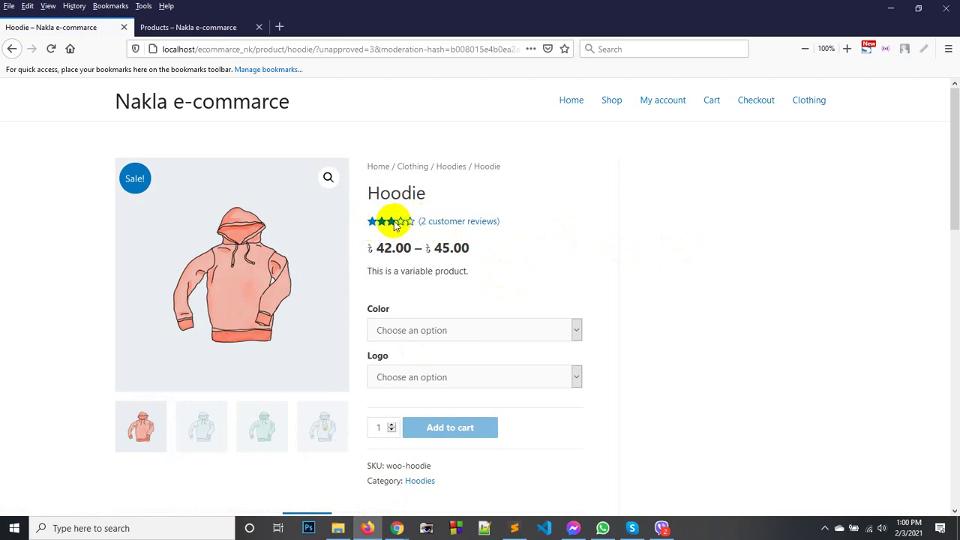
{"action": "scroll", "coordinate": [510, 298], "scroll_direction": "down", "scroll_amount": 4}
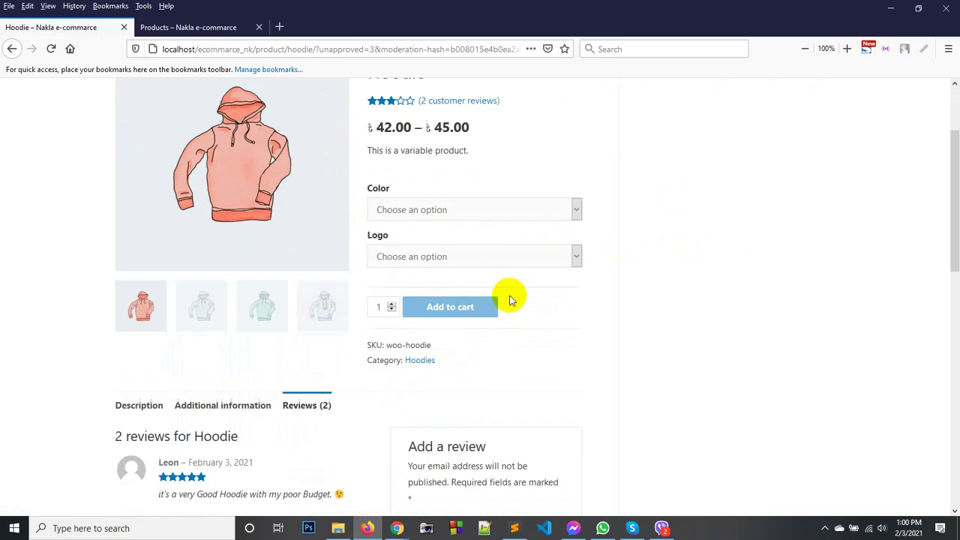
{"action": "scroll", "coordinate": [509, 298], "scroll_direction": "up", "scroll_amount": 3}
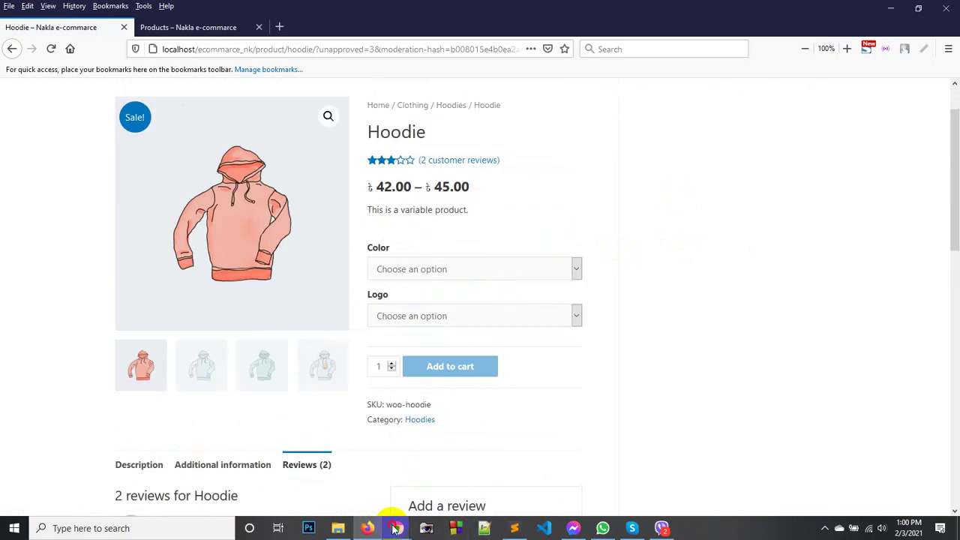
{"action": "mouse_move", "coordinate": [390, 525]}
{"action": "left_click", "coordinate": [344, 478]}
Uncheck 'Comment author must have a previously approved comment' in Discussion settings and save.
{"action": "mouse_move", "coordinate": [105, 372]}
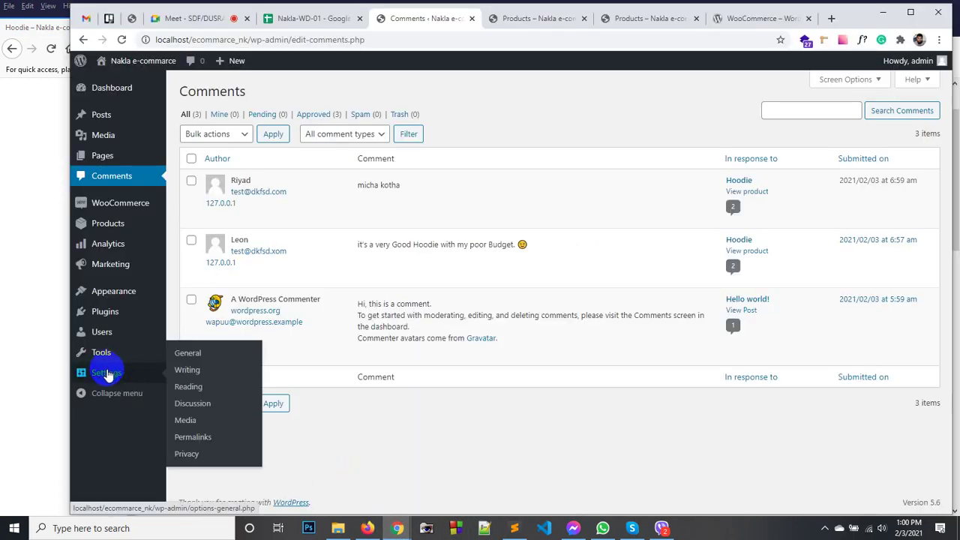
{"action": "left_click", "coordinate": [192, 404]}
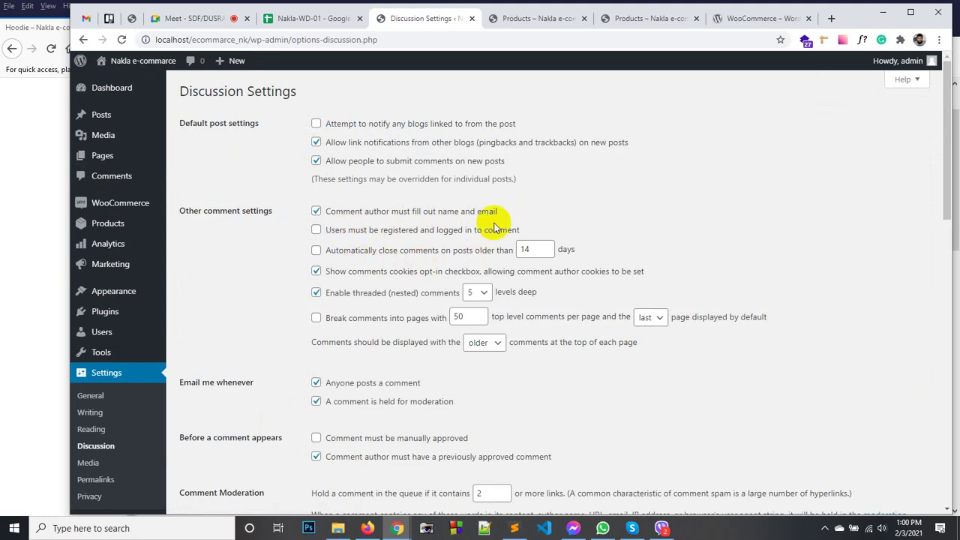
{"action": "scroll", "coordinate": [418, 238], "scroll_direction": "down", "scroll_amount": 2}
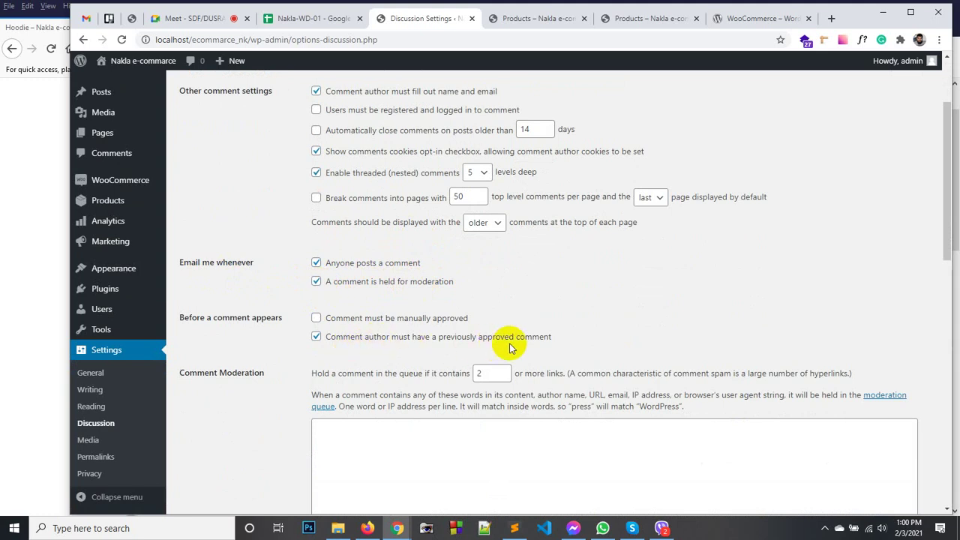
{"action": "left_click", "coordinate": [317, 339]}
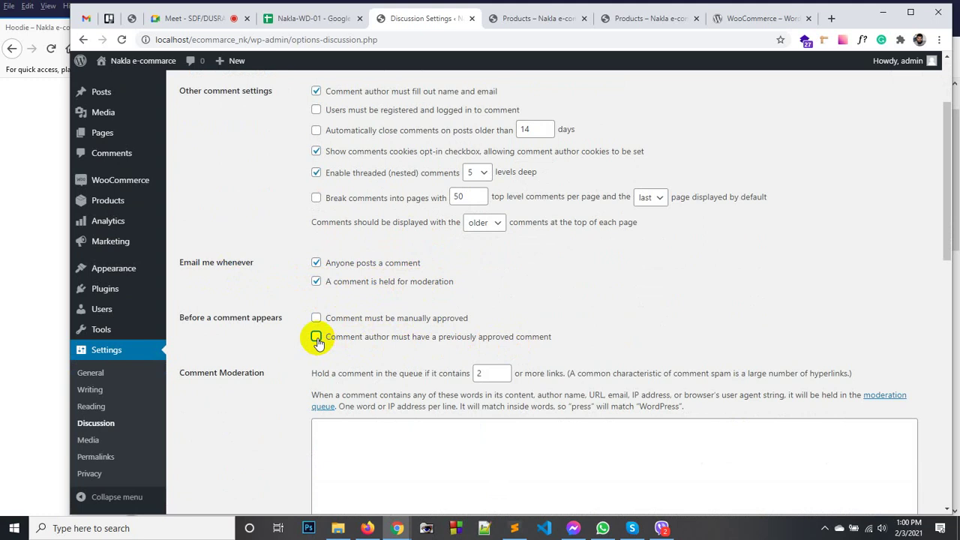
{"action": "scroll", "coordinate": [520, 315], "scroll_direction": "down", "scroll_amount": 10}
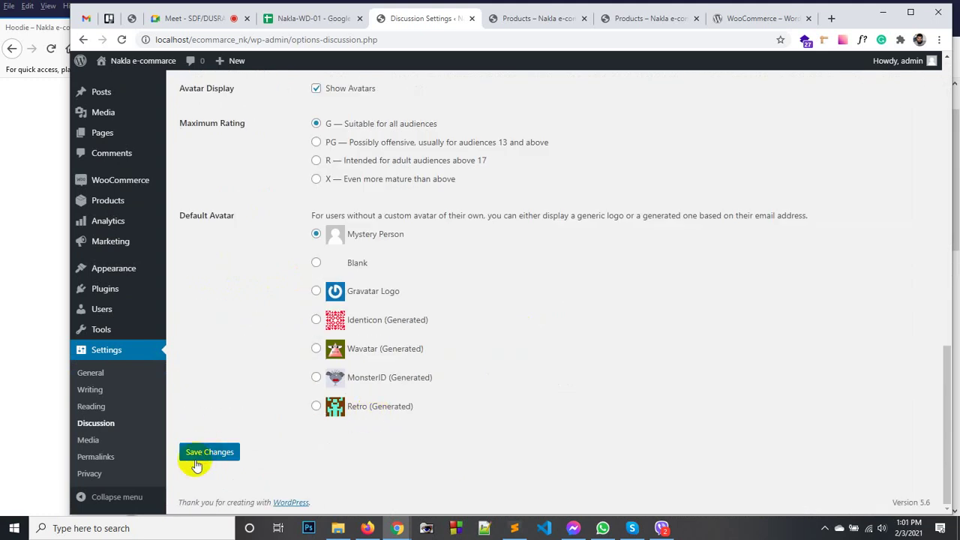
{"action": "left_click", "coordinate": [199, 455]}
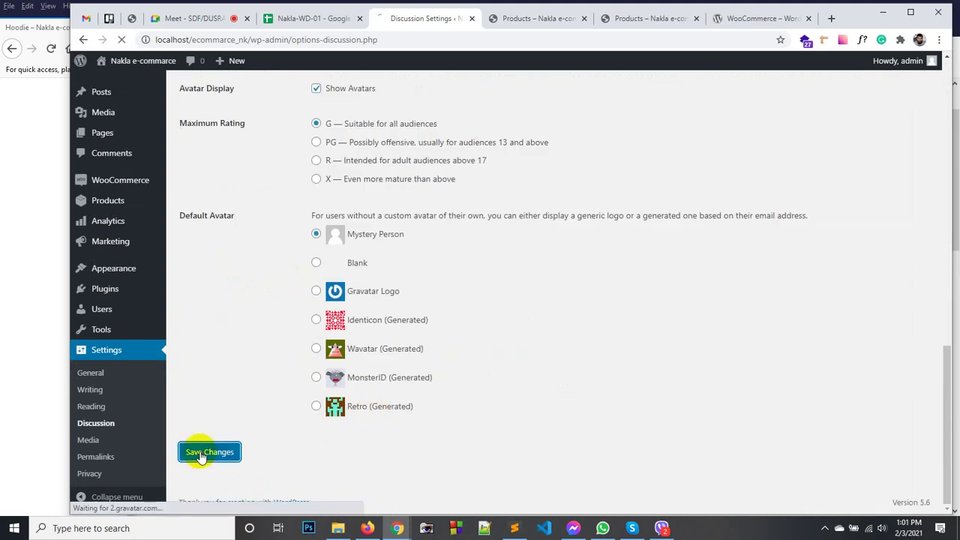
{"action": "left_click", "coordinate": [367, 528]}
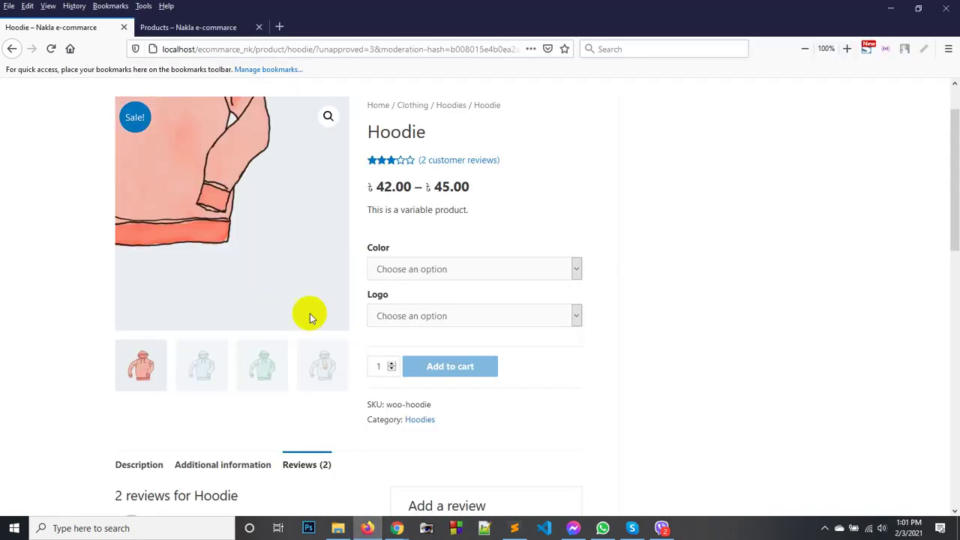
Write the 'agula kono kotha' Hoodie review and fill in the reviewer's name and email.
{"action": "scroll", "coordinate": [615, 293], "scroll_direction": "down", "scroll_amount": 8}
{"action": "scroll", "coordinate": [525, 283], "scroll_direction": "up", "scroll_amount": 3}
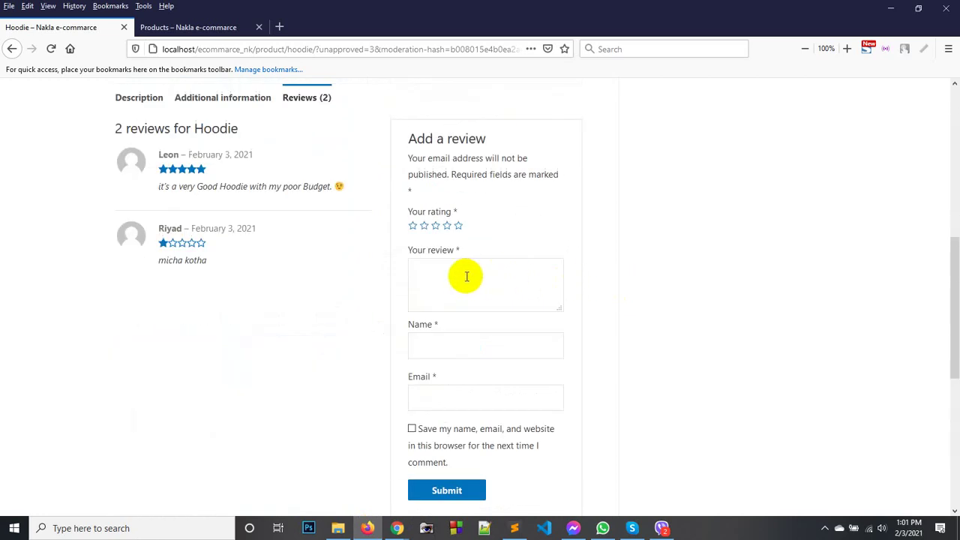
{"action": "left_click", "coordinate": [461, 276]}
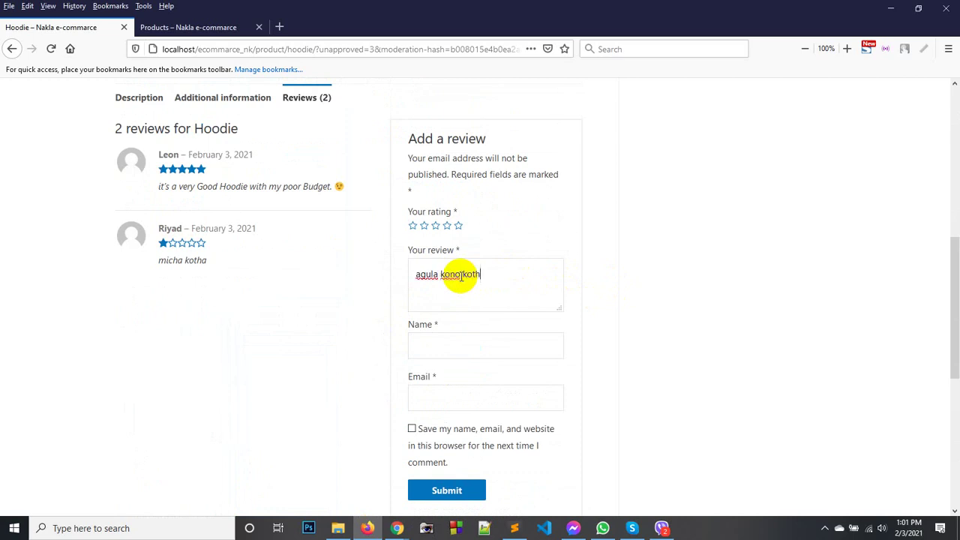
{"action": "key", "text": "Tab"}
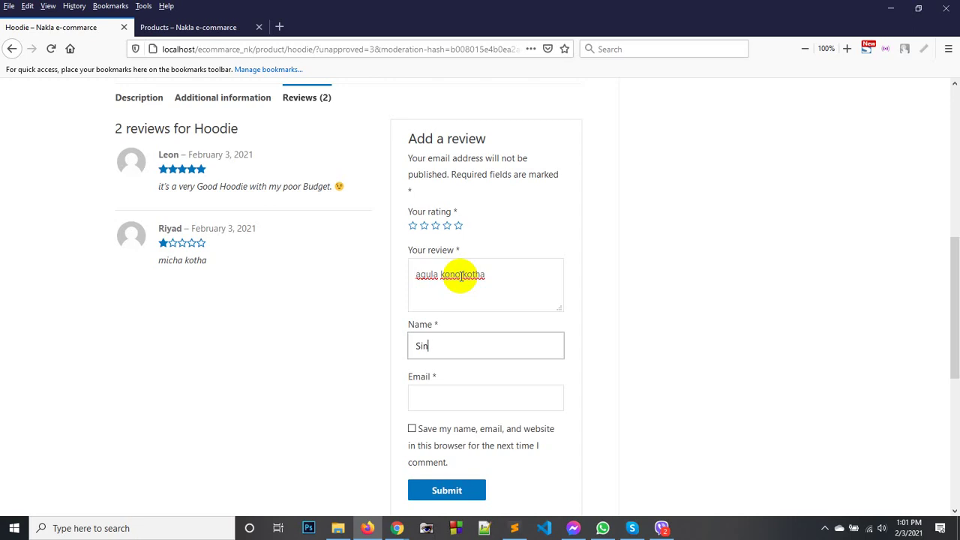
{"action": "key", "text": "Tab"}
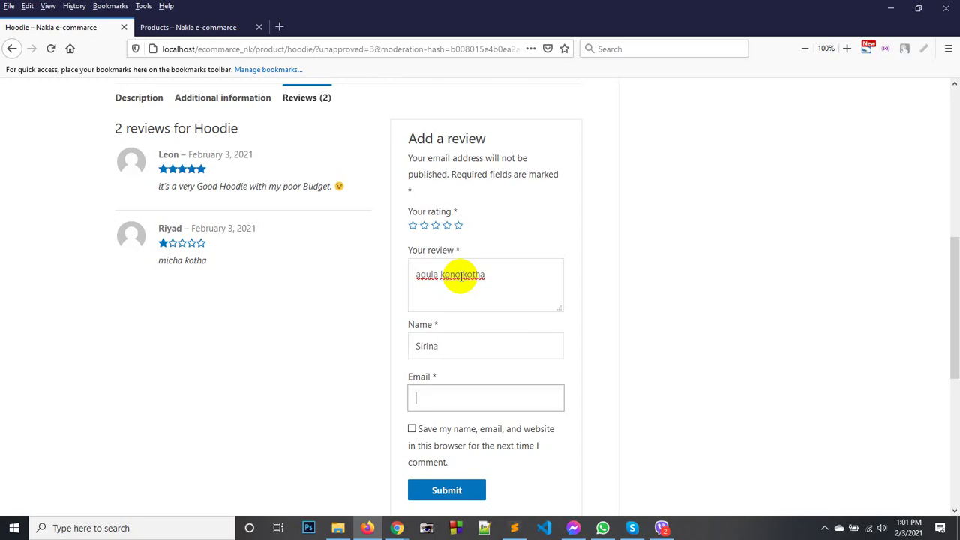
{"action": "type", "text": "dk"}
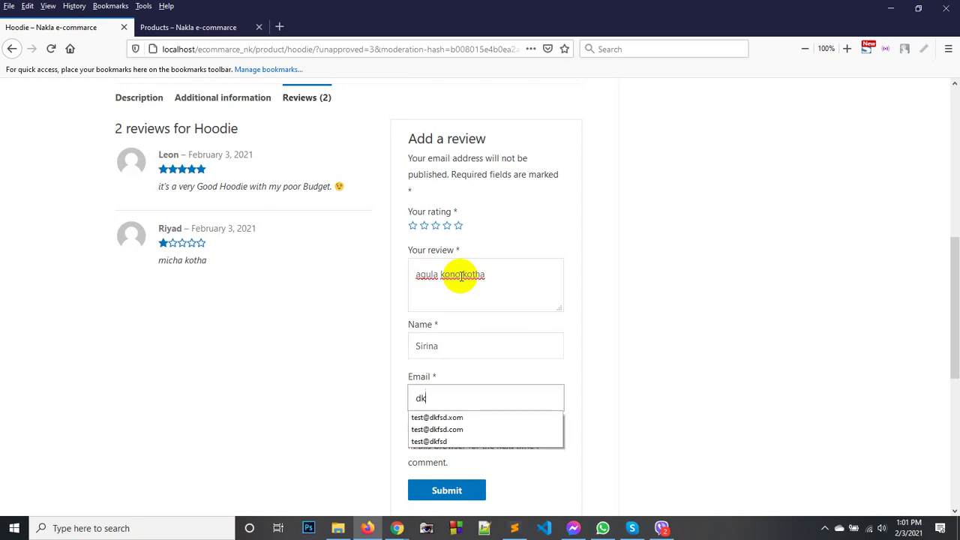
{"action": "key", "text": "Down"}
{"action": "key", "text": "Down"}
{"action": "key", "text": "Return"}
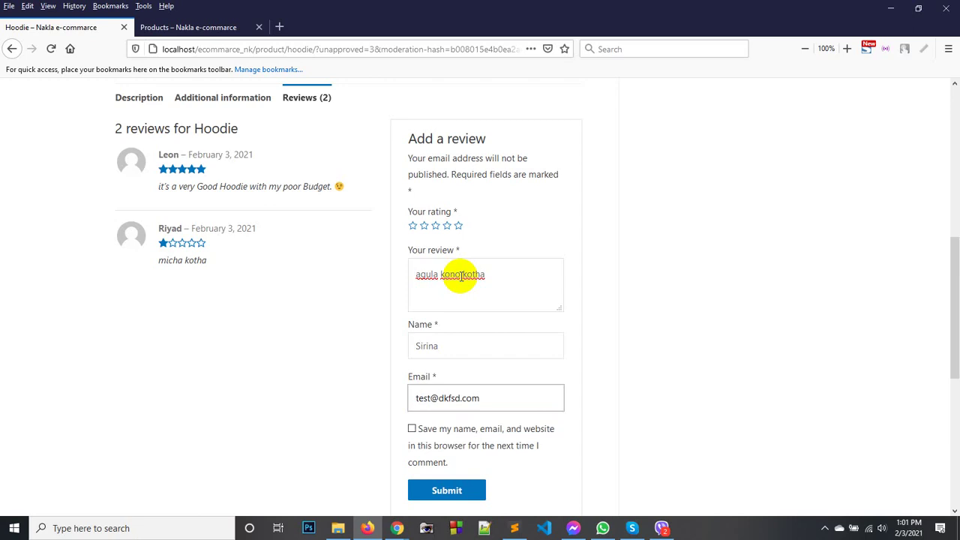
Give the review a three-star rating after the missing-rating warning and submit it.
{"action": "scroll", "coordinate": [508, 366], "scroll_direction": "down", "scroll_amount": 4}
{"action": "left_click", "coordinate": [477, 314]}
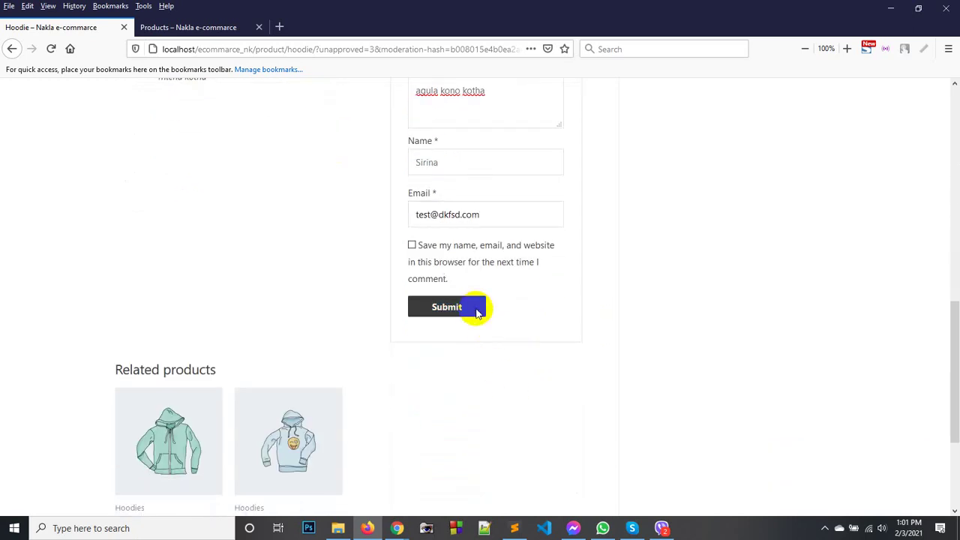
{"action": "left_click", "coordinate": [512, 263]}
{"action": "scroll", "coordinate": [525, 279], "scroll_direction": "up", "scroll_amount": 4}
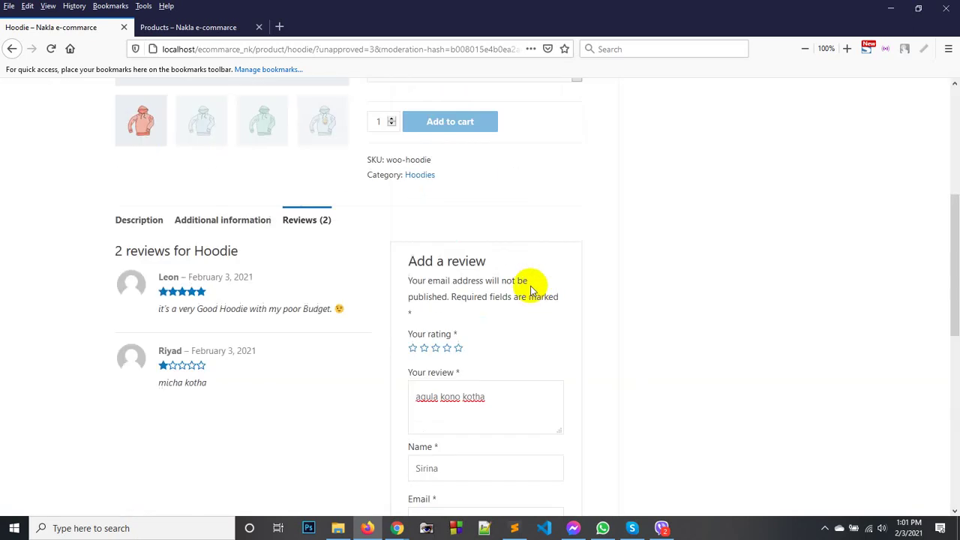
{"action": "left_click", "coordinate": [437, 350]}
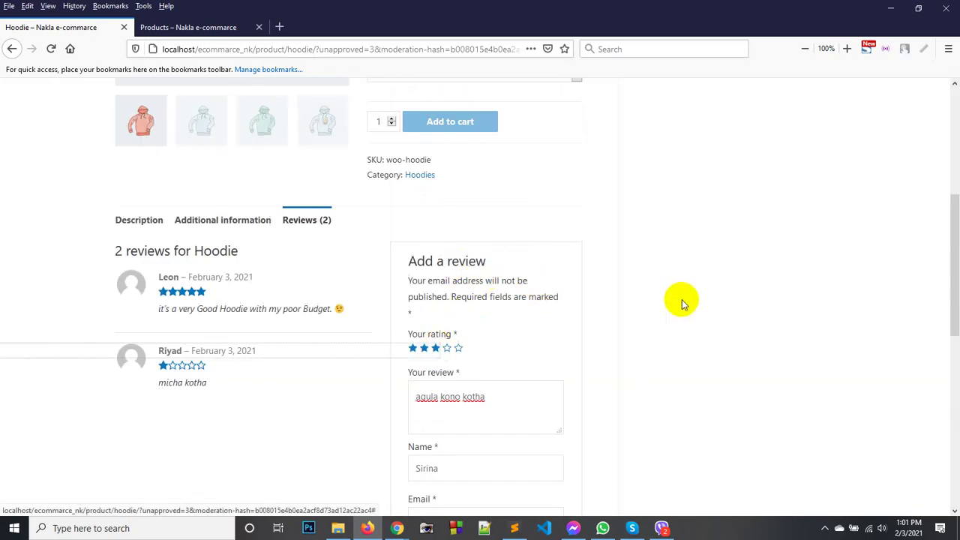
{"action": "scroll", "coordinate": [480, 265], "scroll_direction": "down", "scroll_amount": 5}
{"action": "left_click", "coordinate": [447, 247]}
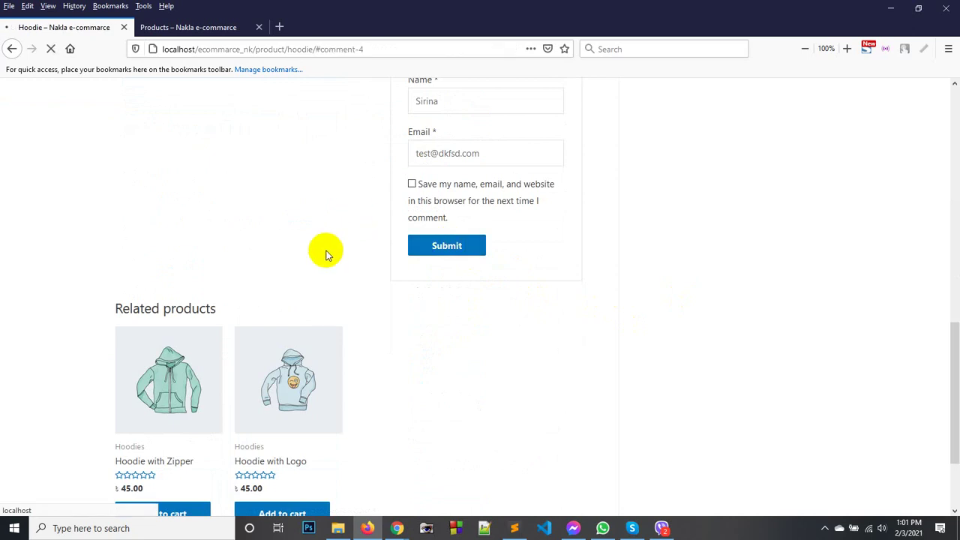
{"action": "scroll", "coordinate": [386, 253], "scroll_direction": "up", "scroll_amount": 10}
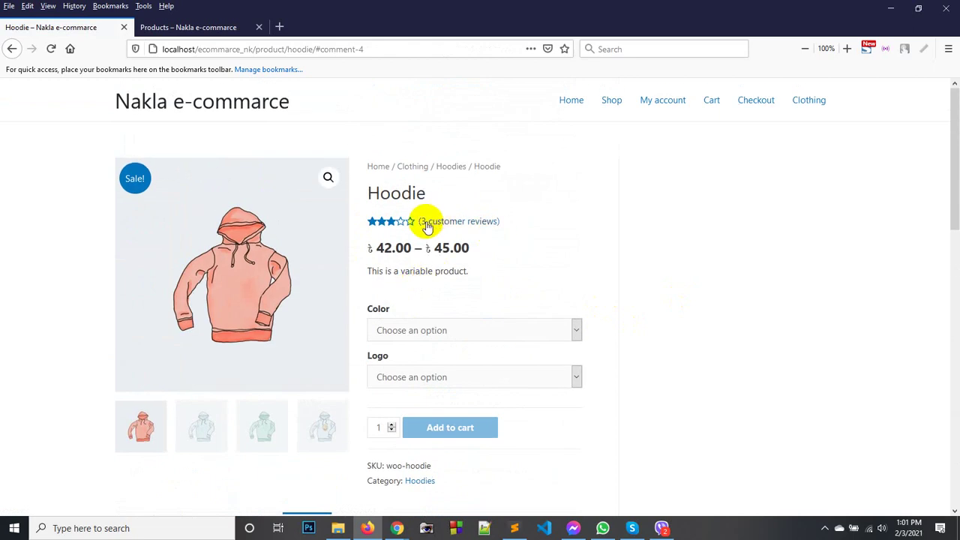
Look over the admin Discussion Settings, then bring the storefront Hoodie page back in front.
{"action": "mouse_move", "coordinate": [395, 527]}
{"action": "left_click", "coordinate": [375, 491]}
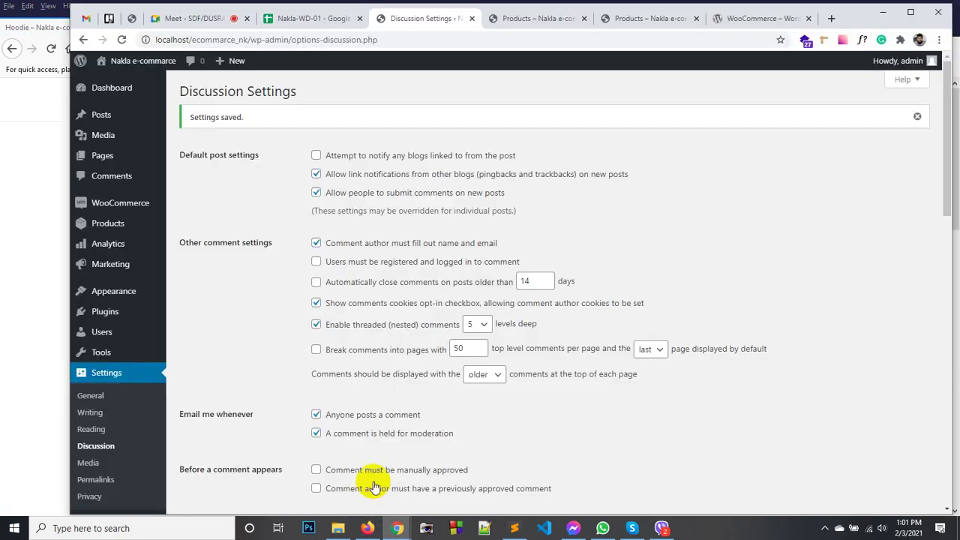
{"action": "scroll", "coordinate": [349, 454], "scroll_direction": "down", "scroll_amount": 2}
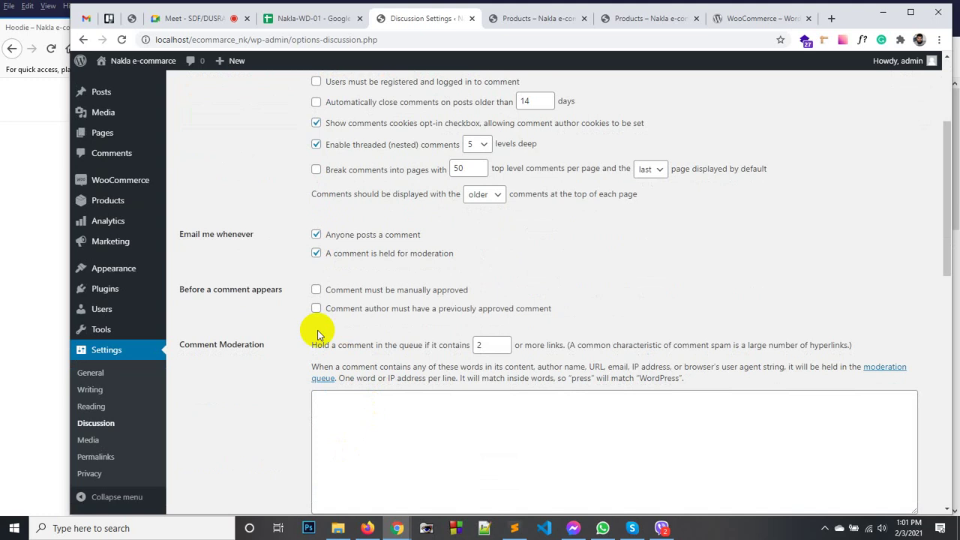
{"action": "scroll", "coordinate": [353, 283], "scroll_direction": "down", "scroll_amount": 1}
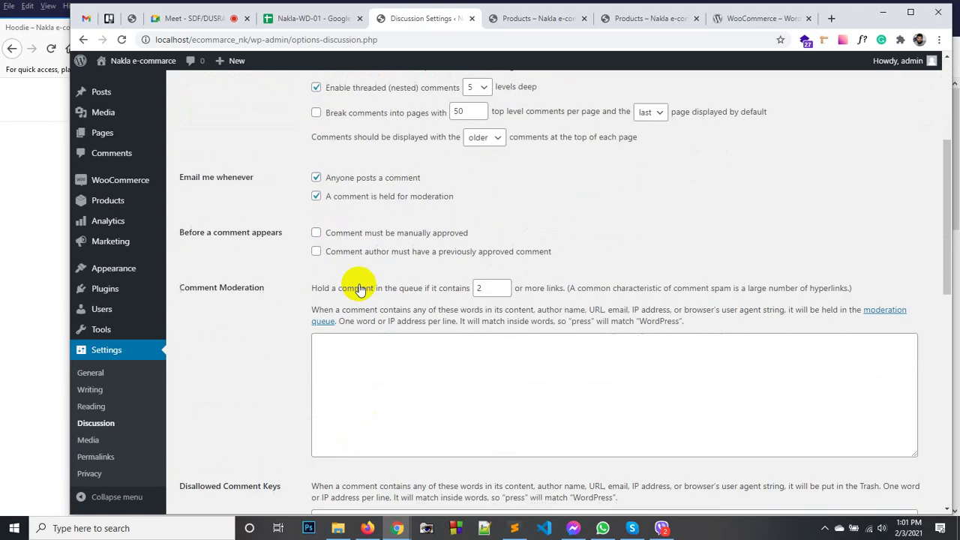
{"action": "scroll", "coordinate": [360, 280], "scroll_direction": "up", "scroll_amount": 3}
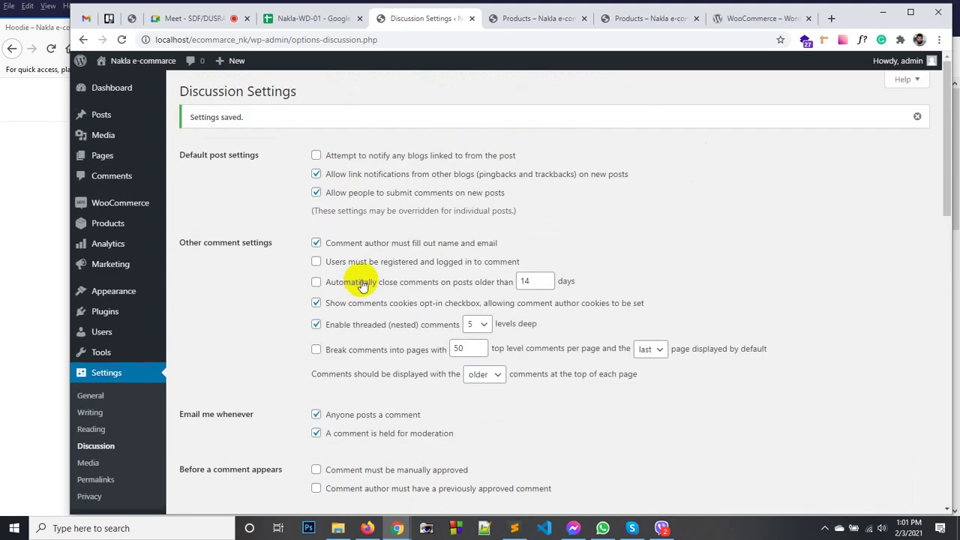
{"action": "scroll", "coordinate": [363, 278], "scroll_direction": "down", "scroll_amount": 3}
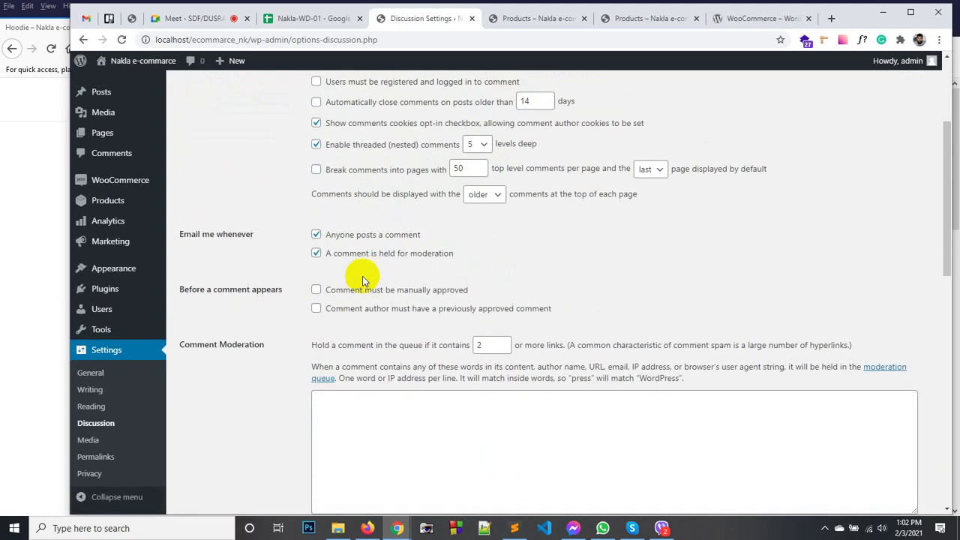
{"action": "left_click", "coordinate": [367, 528]}
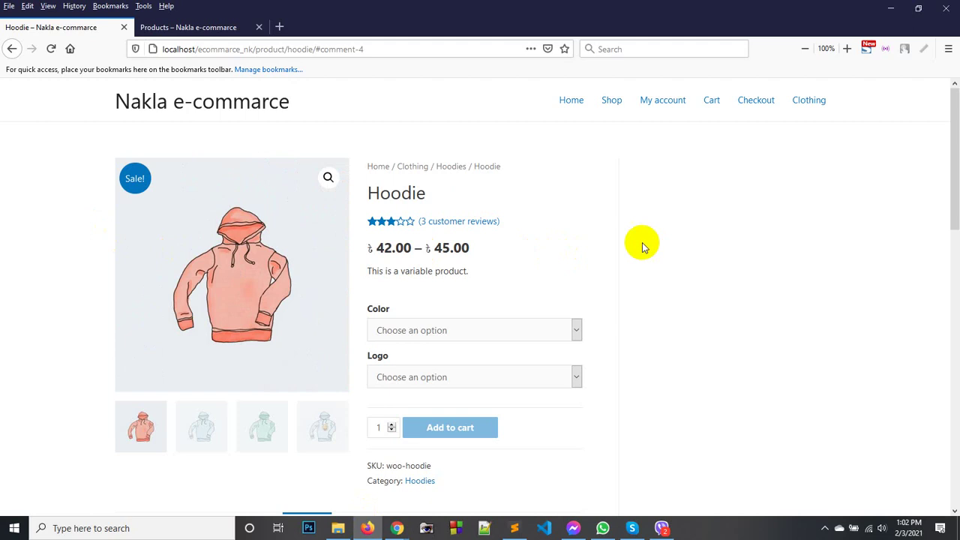
Browse the Hoodie page, go to the store home page, then open the Cart.
{"action": "scroll", "coordinate": [712, 217], "scroll_direction": "down", "scroll_amount": 8}
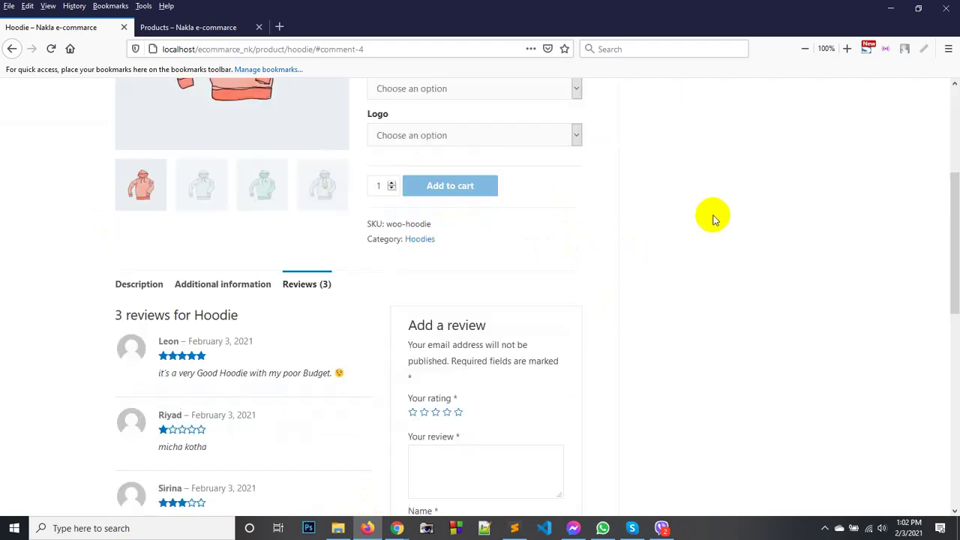
{"action": "scroll", "coordinate": [712, 217], "scroll_direction": "down", "scroll_amount": 3}
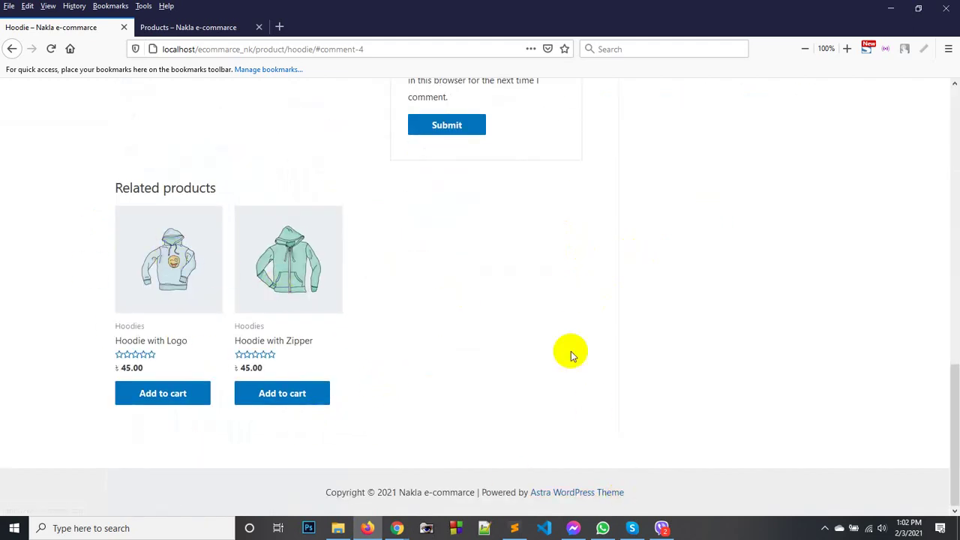
{"action": "scroll", "coordinate": [563, 349], "scroll_direction": "up", "scroll_amount": 6}
{"action": "scroll", "coordinate": [571, 355], "scroll_direction": "up", "scroll_amount": 4}
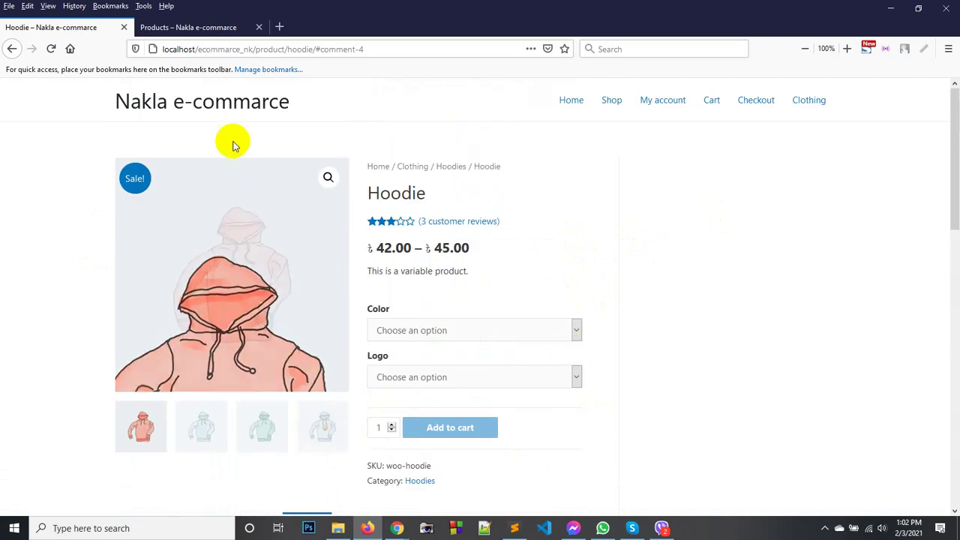
{"action": "left_click", "coordinate": [186, 105]}
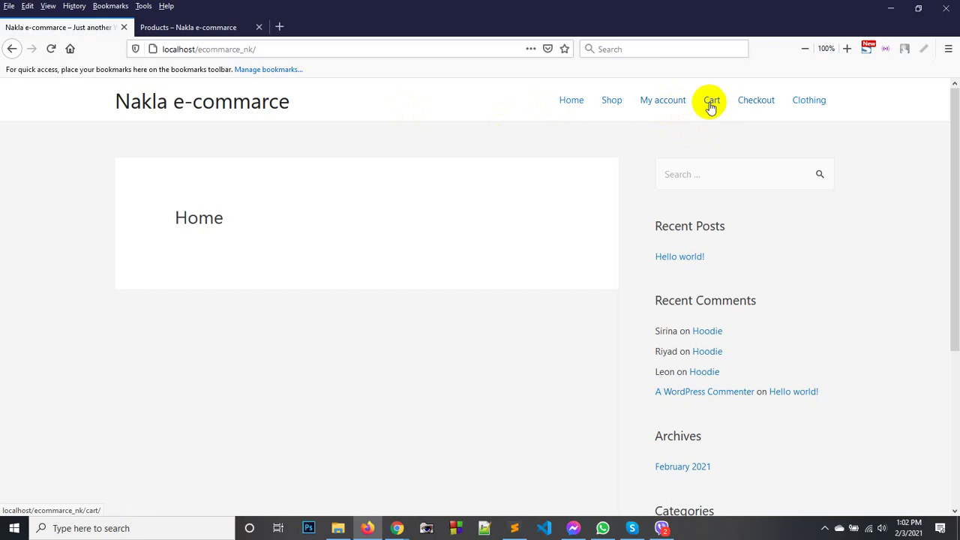
{"action": "left_click", "coordinate": [711, 105]}
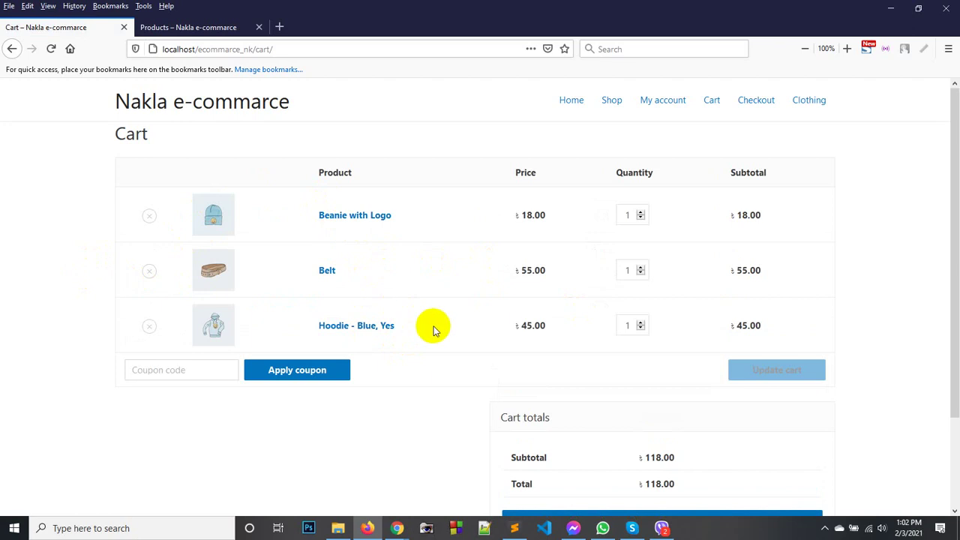
Raise the Belt quantity to 2 and update the cart to a 173.00 total.
{"action": "scroll", "coordinate": [434, 330], "scroll_direction": "down", "scroll_amount": 3}
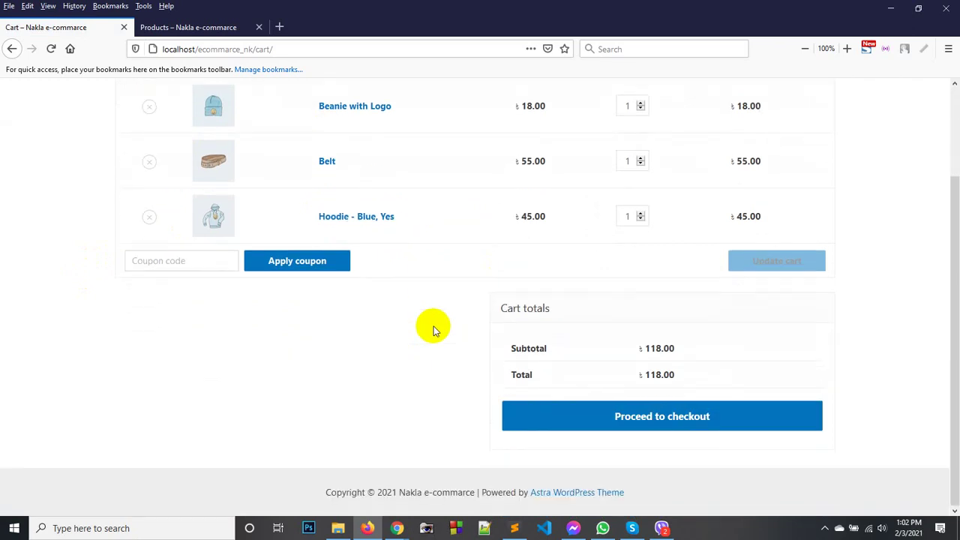
{"action": "left_click_drag", "start_coordinate": [643, 375], "coordinate": [663, 374]}
{"action": "left_click", "coordinate": [654, 377]}
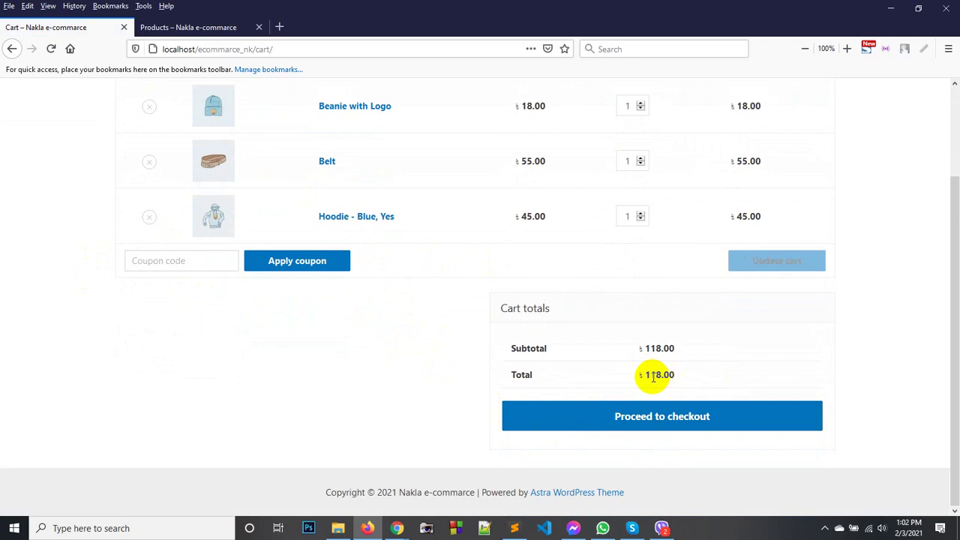
{"action": "scroll", "coordinate": [562, 318], "scroll_direction": "up", "scroll_amount": 2}
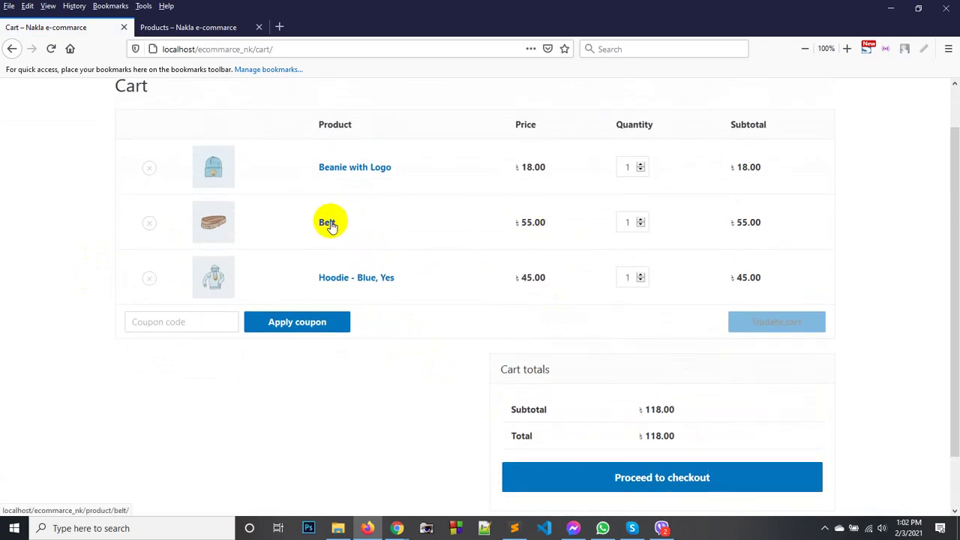
{"action": "left_click", "coordinate": [640, 220]}
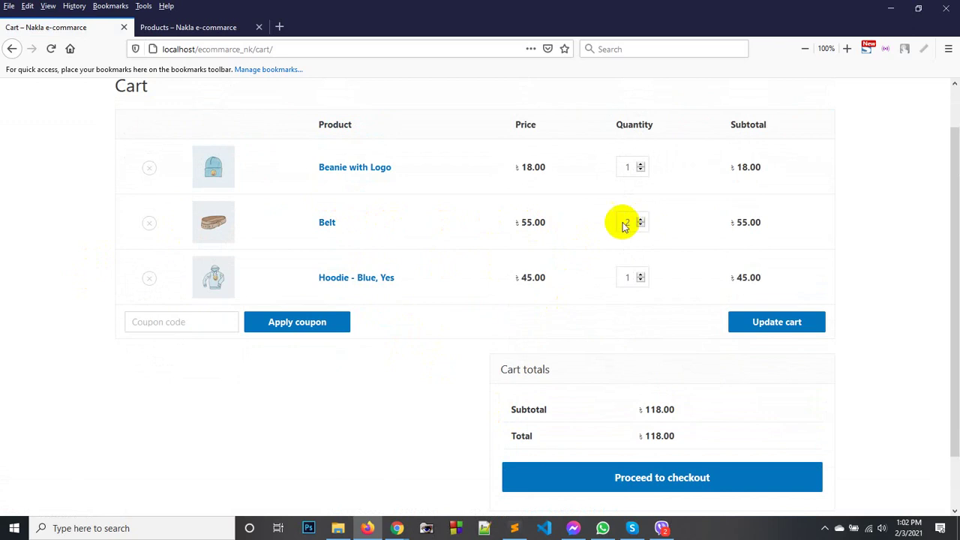
{"action": "left_click", "coordinate": [755, 322]}
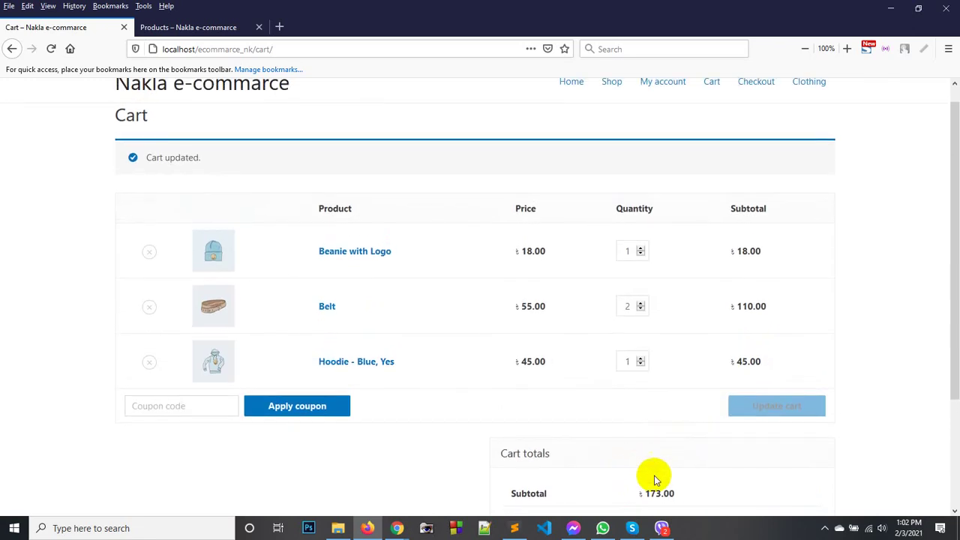
Switch back to the store admin window.
{"action": "scroll", "coordinate": [613, 384], "scroll_direction": "down", "scroll_amount": 3}
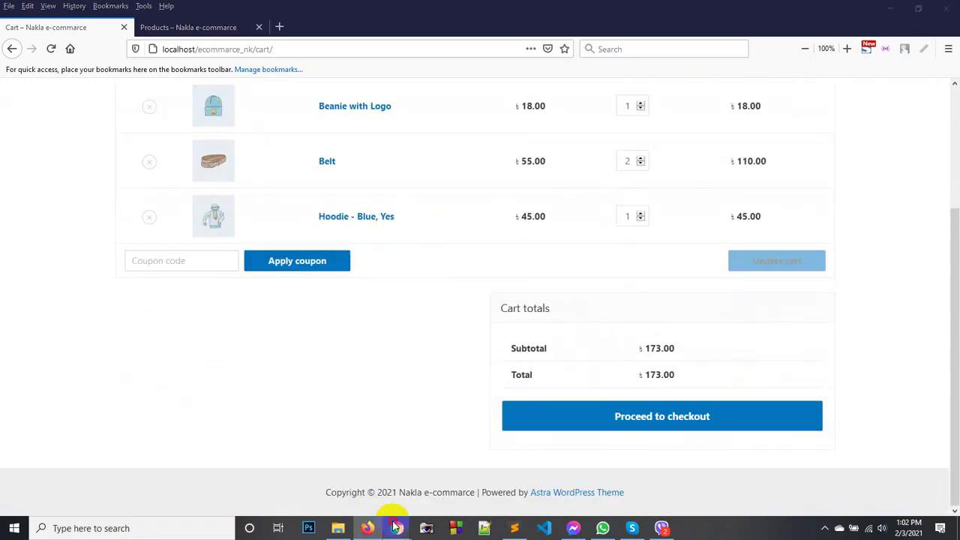
{"action": "mouse_move", "coordinate": [397, 528]}
{"action": "left_click", "coordinate": [357, 491]}
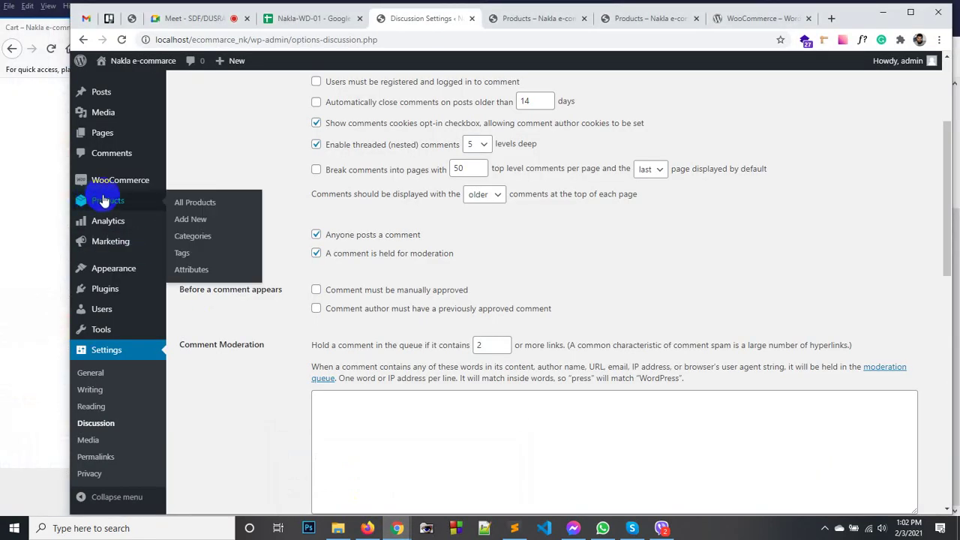
Start a new WooCommerce coupon with the code Nakla2021.
{"action": "mouse_move", "coordinate": [111, 178]}
{"action": "left_click", "coordinate": [203, 239]}
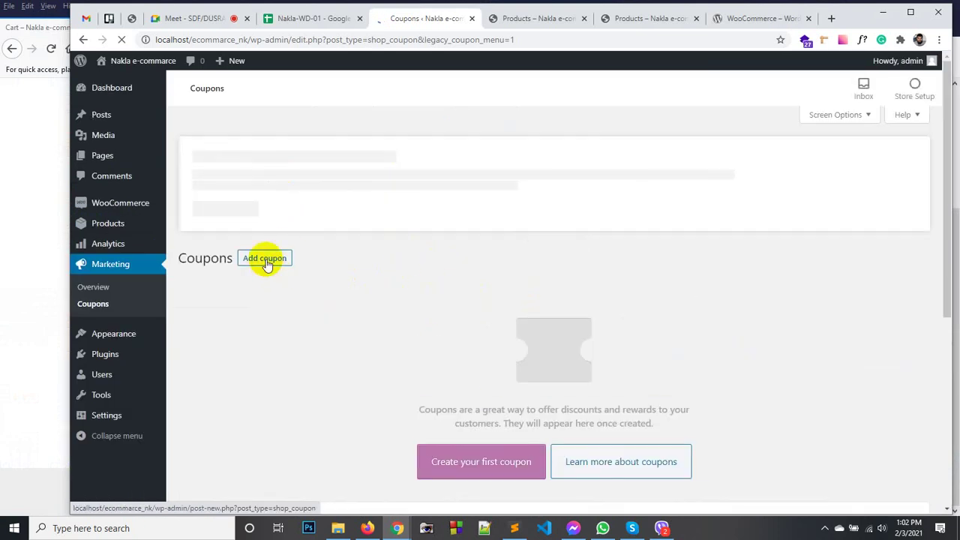
{"action": "scroll", "coordinate": [278, 225], "scroll_direction": "down", "scroll_amount": 1}
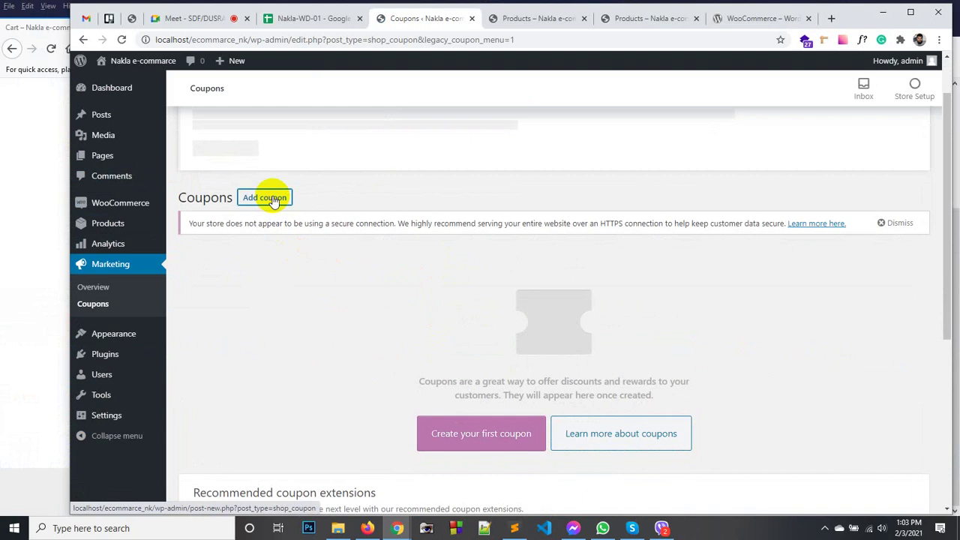
{"action": "left_click", "coordinate": [285, 197]}
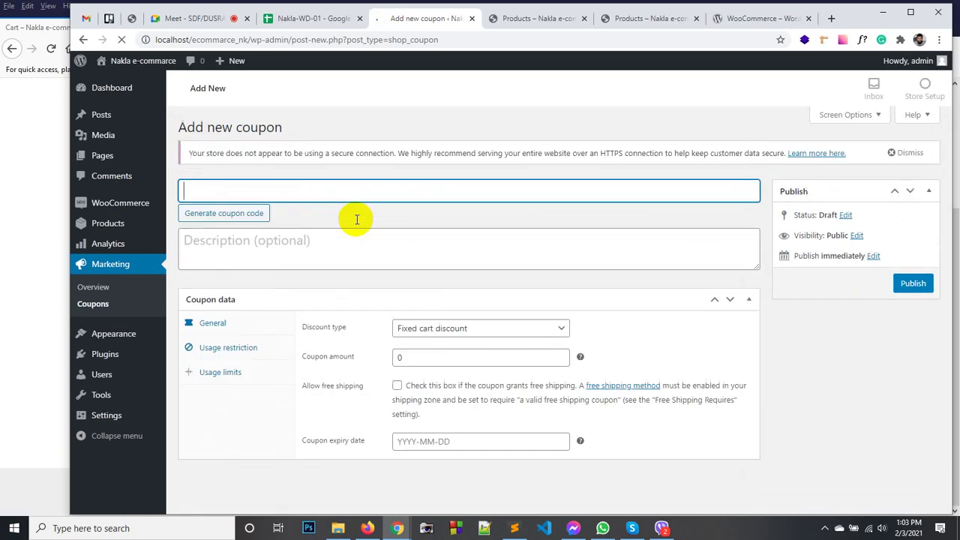
{"action": "type", "text": "hello"}
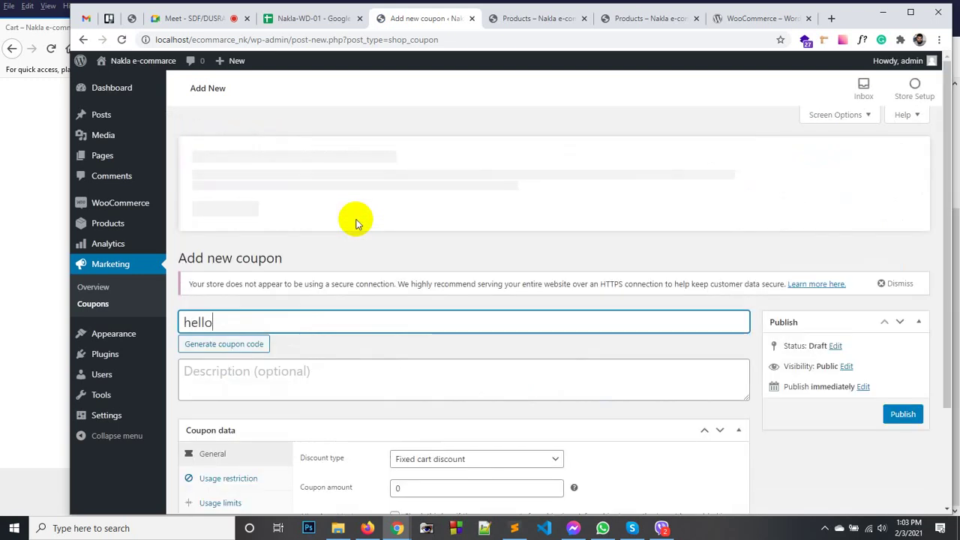
{"action": "key", "text": "ctrl+a"}
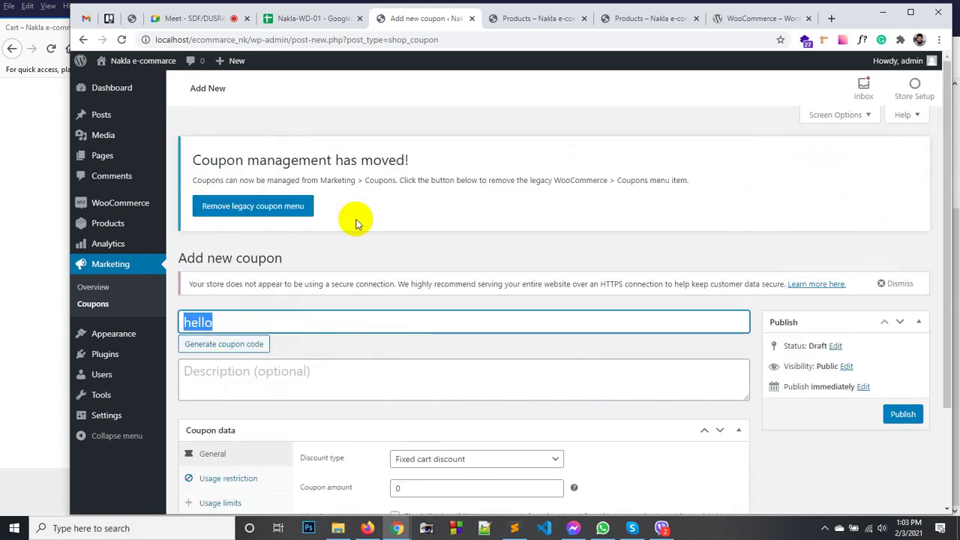
{"action": "type", "text": "kla2021"}
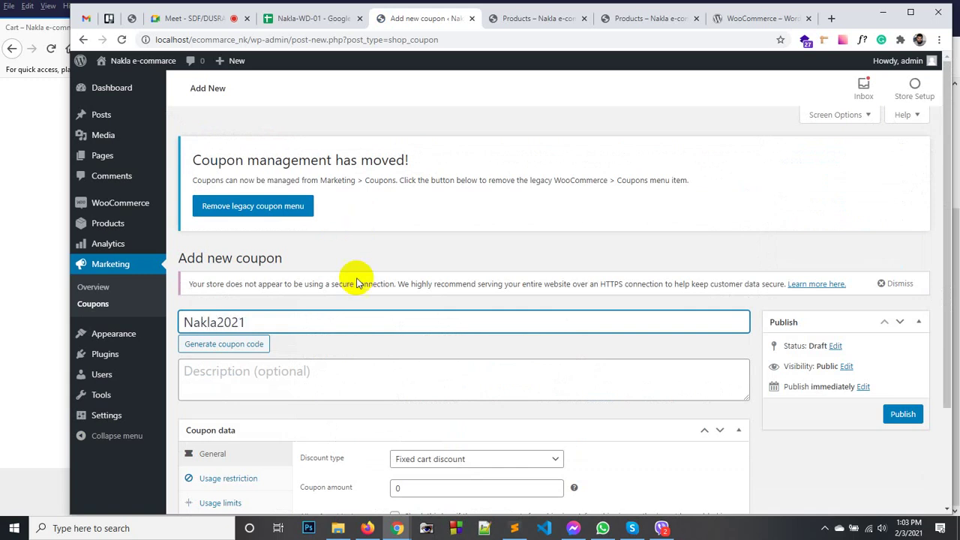
{"action": "left_click", "coordinate": [405, 255]}
Make the coupon a Percentage discount with amount 10.
{"action": "scroll", "coordinate": [309, 279], "scroll_direction": "down", "scroll_amount": 1}
{"action": "scroll", "coordinate": [309, 279], "scroll_direction": "down", "scroll_amount": 1}
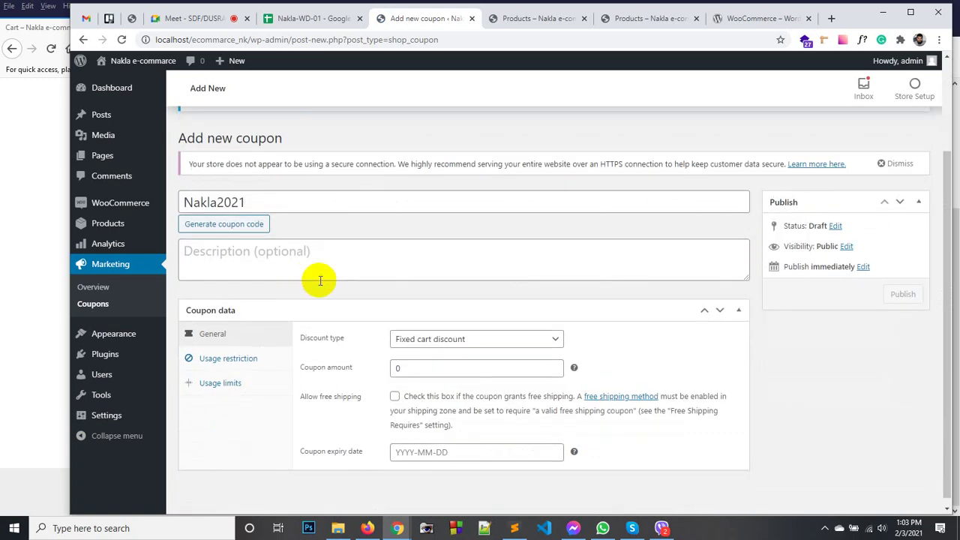
{"action": "scroll", "coordinate": [291, 300], "scroll_direction": "down", "scroll_amount": 1}
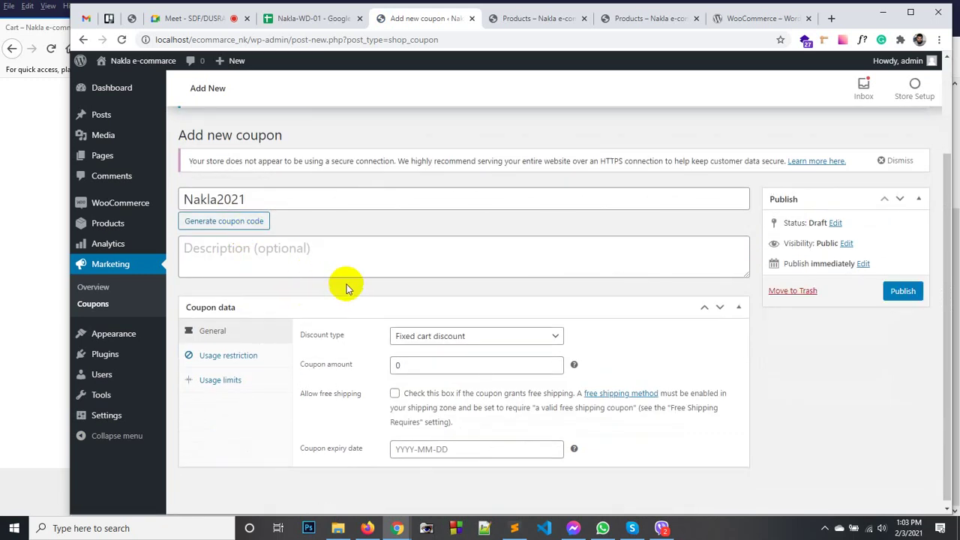
{"action": "double_click", "coordinate": [398, 362]}
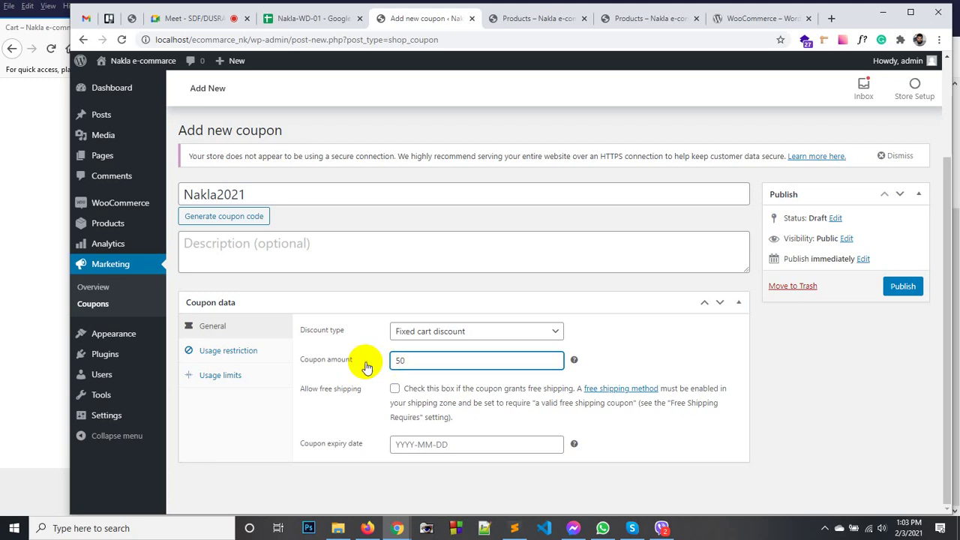
{"action": "left_click", "coordinate": [407, 331]}
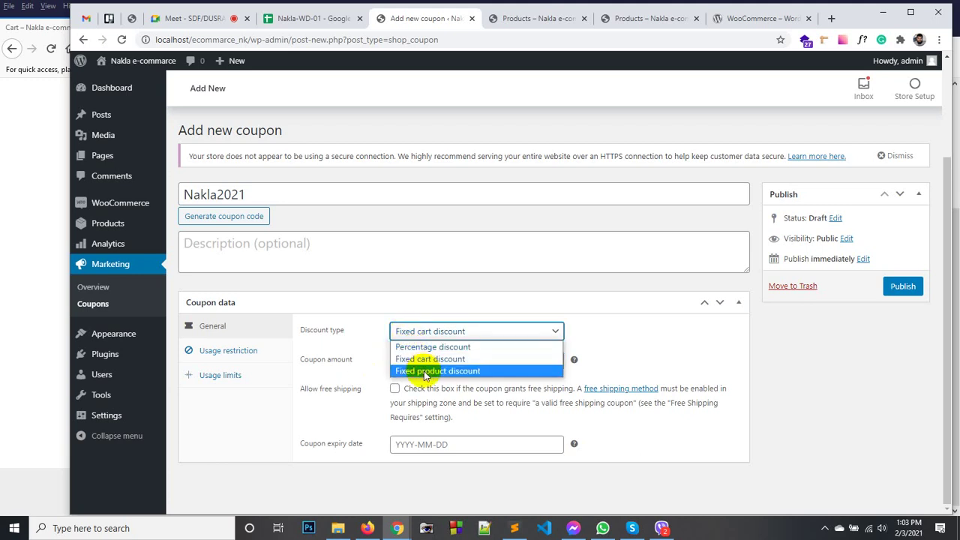
{"action": "left_click", "coordinate": [422, 348]}
{"action": "left_click_drag", "start_coordinate": [410, 362], "coordinate": [377, 365]}
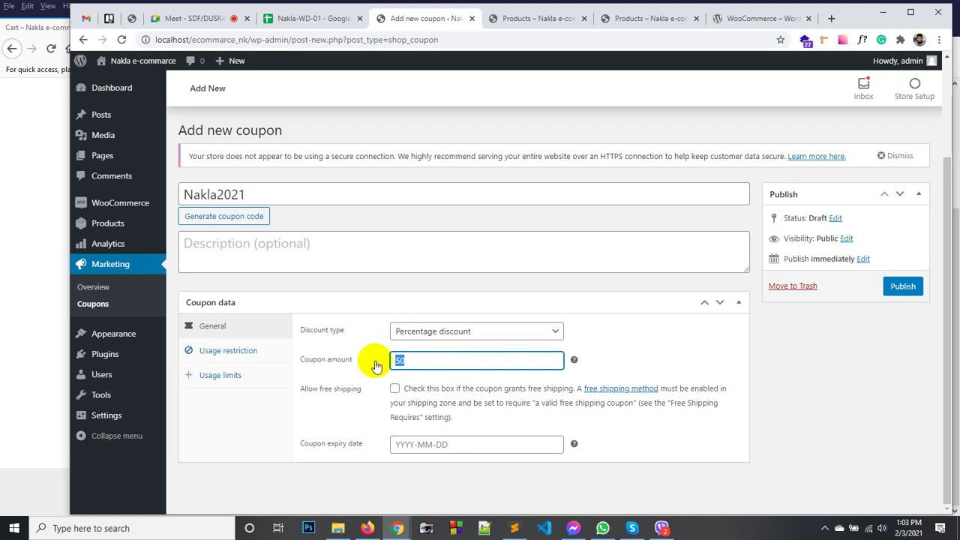
{"action": "left_click", "coordinate": [626, 358]}
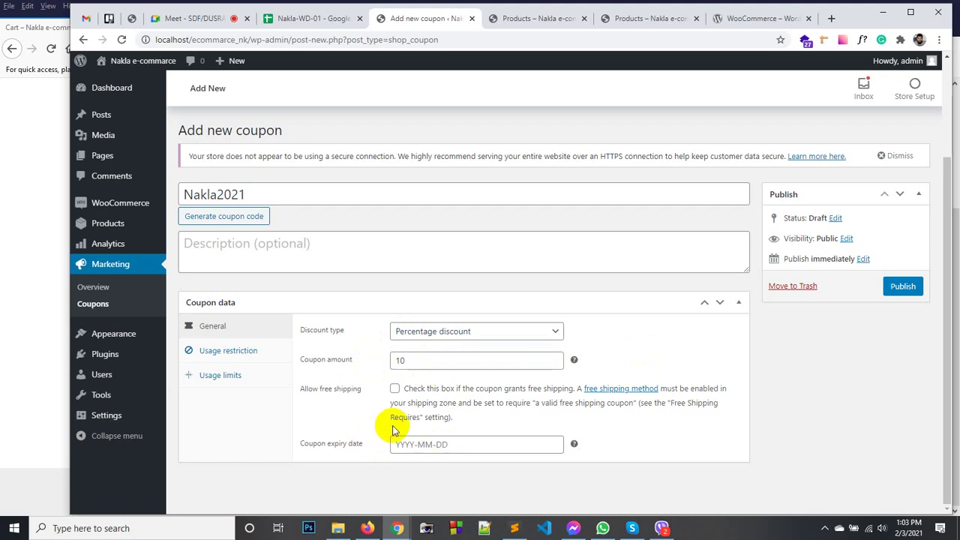
Set the coupon expiry date to 2021-02-05.
{"action": "left_click", "coordinate": [430, 444]}
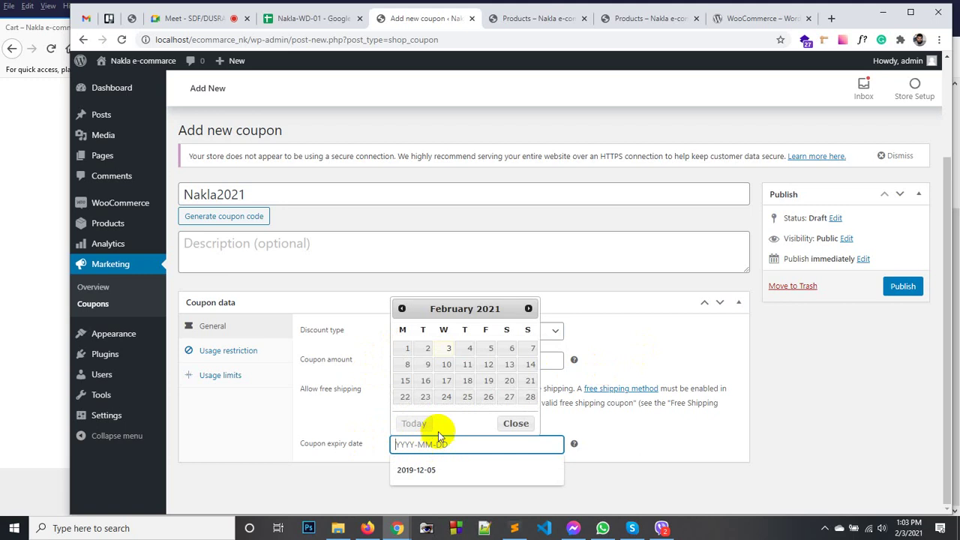
{"action": "left_click", "coordinate": [465, 349]}
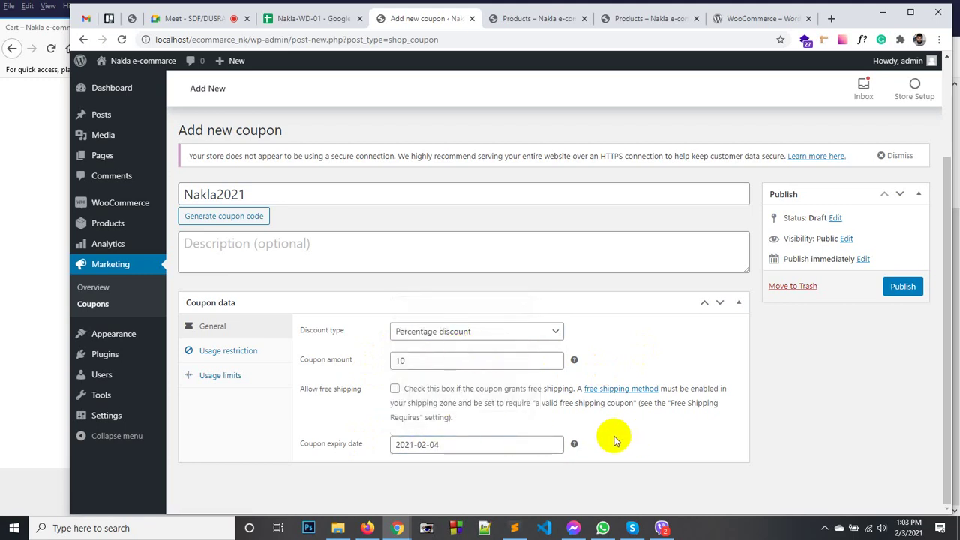
{"action": "left_click", "coordinate": [461, 445]}
{"action": "left_click", "coordinate": [489, 352]}
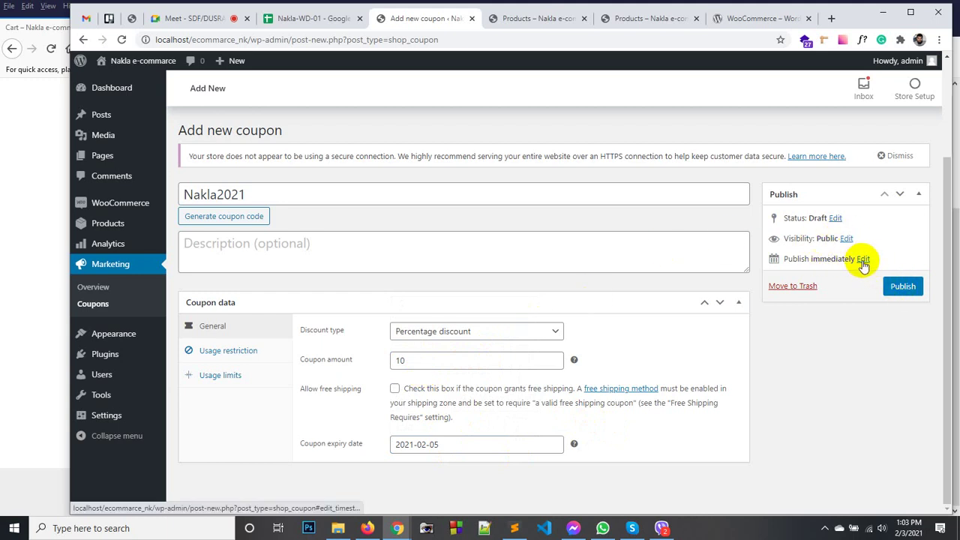
Publish the Nakla2021 coupon immediately.
{"action": "left_click", "coordinate": [863, 259]}
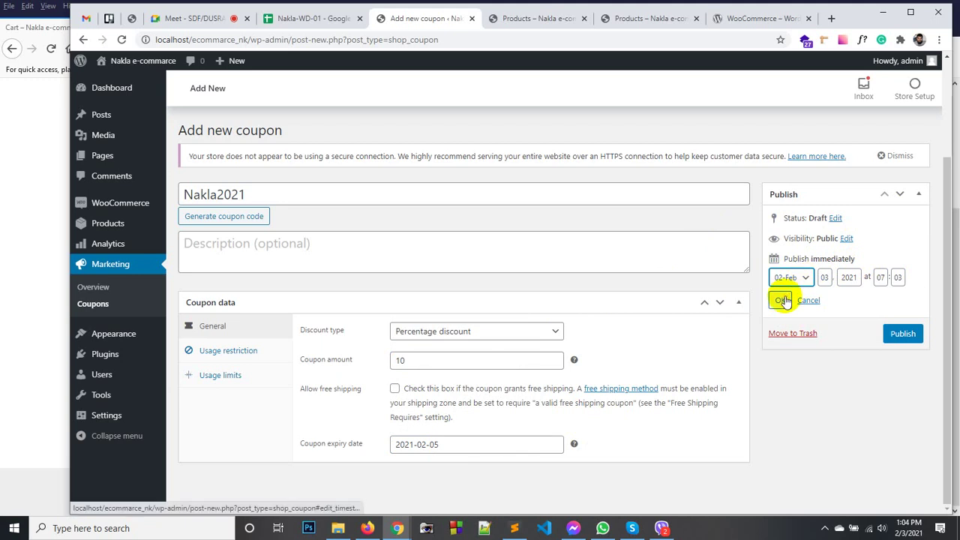
{"action": "left_click", "coordinate": [781, 299]}
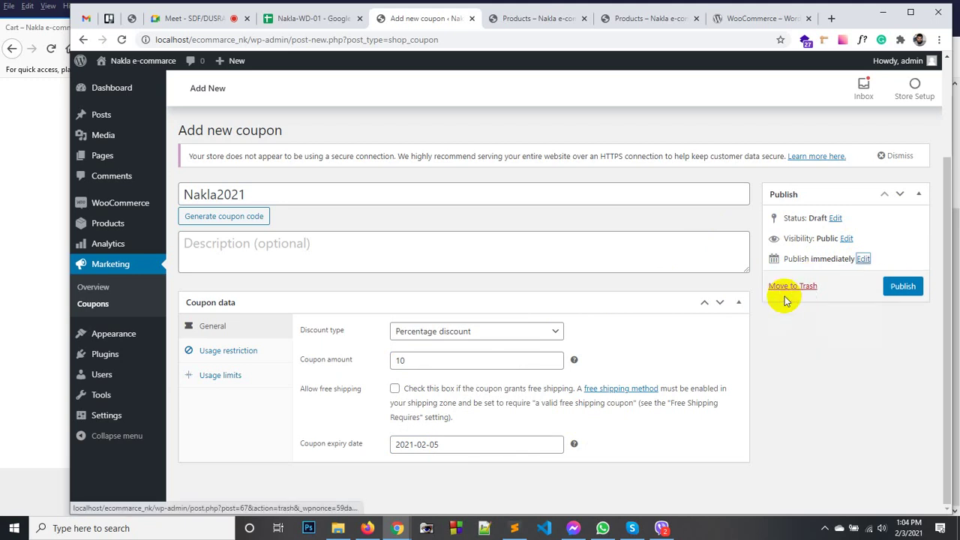
{"action": "left_click", "coordinate": [903, 289]}
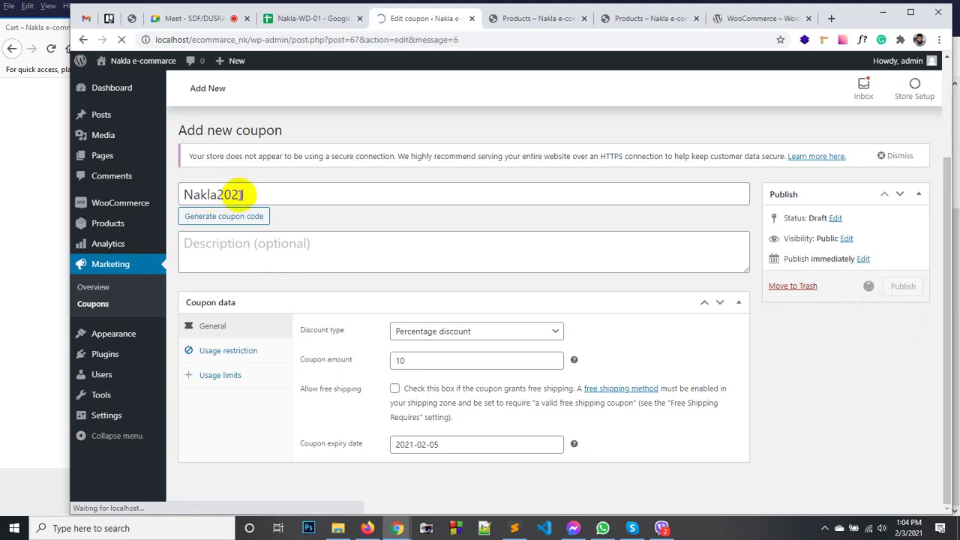
Reload the cart and apply coupon nakla2021, dropping the total to 155.70.
{"action": "left_click", "coordinate": [366, 528]}
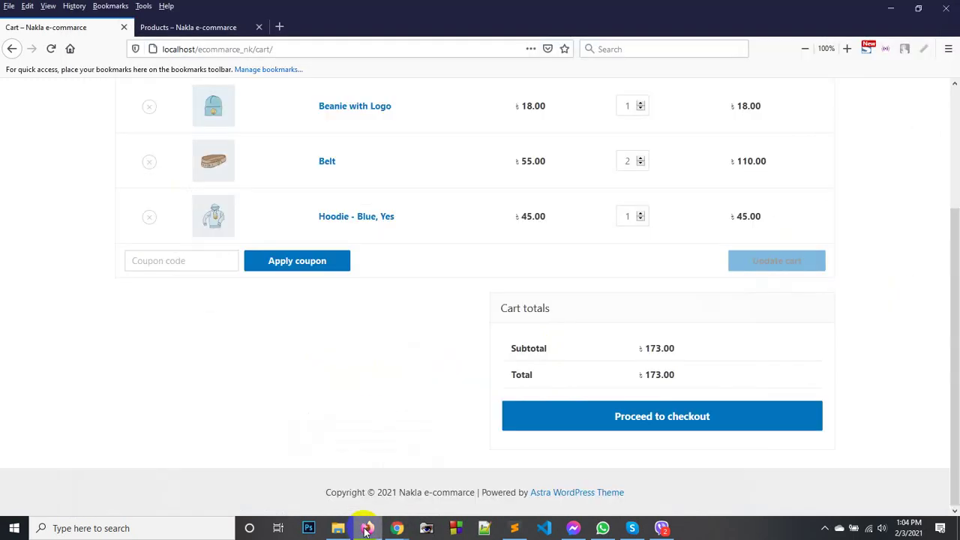
{"action": "right_click", "coordinate": [330, 371]}
{"action": "left_click", "coordinate": [449, 197]}
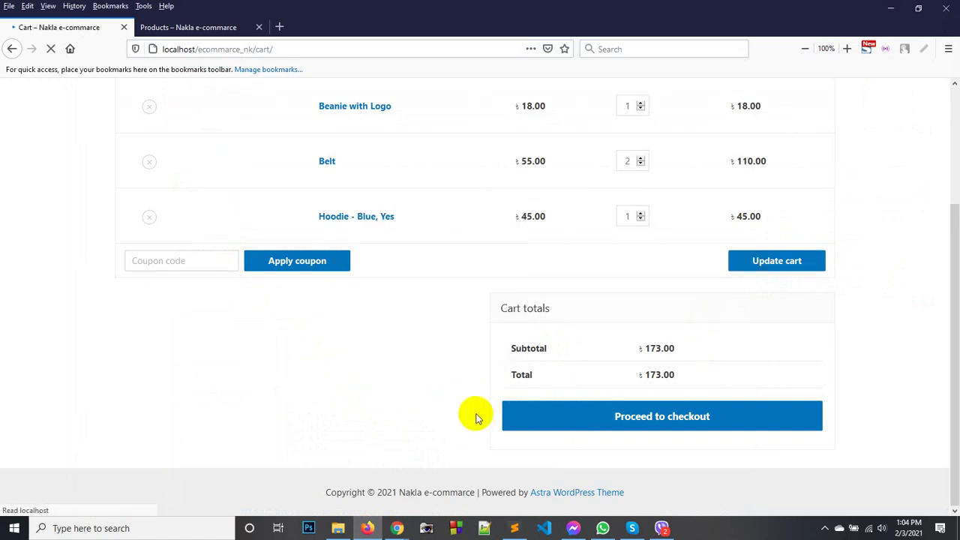
{"action": "left_click", "coordinate": [187, 261]}
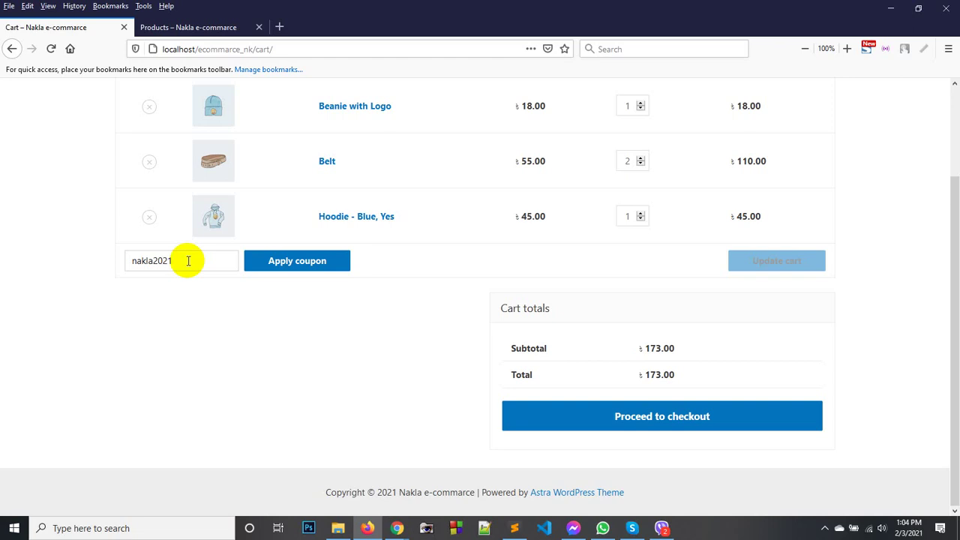
{"action": "left_click", "coordinate": [297, 260]}
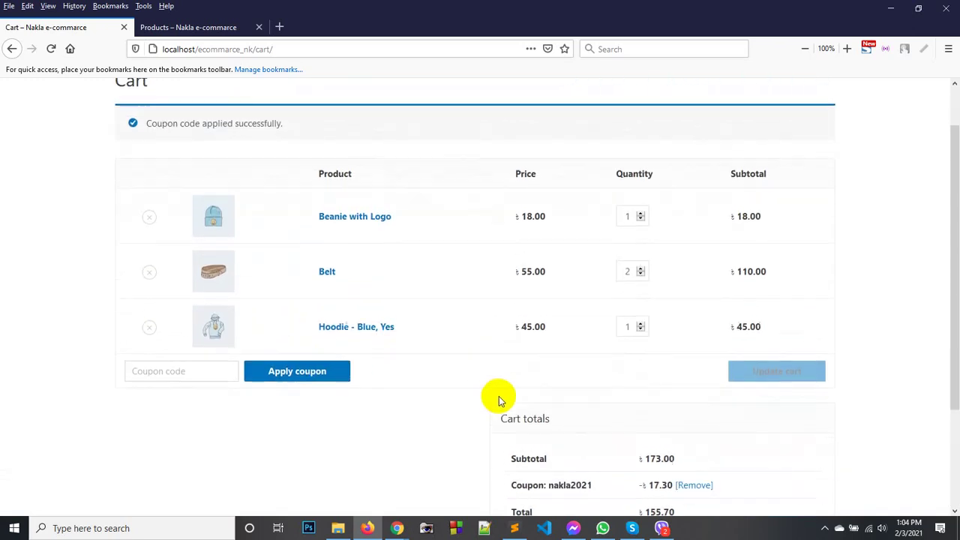
{"action": "scroll", "coordinate": [696, 390], "scroll_direction": "down", "scroll_amount": 2}
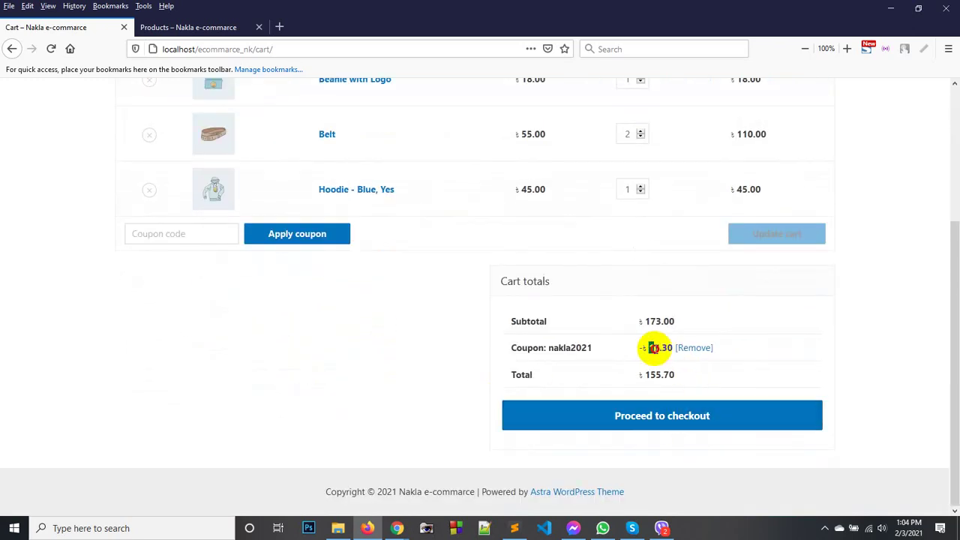
{"action": "left_click", "coordinate": [666, 347]}
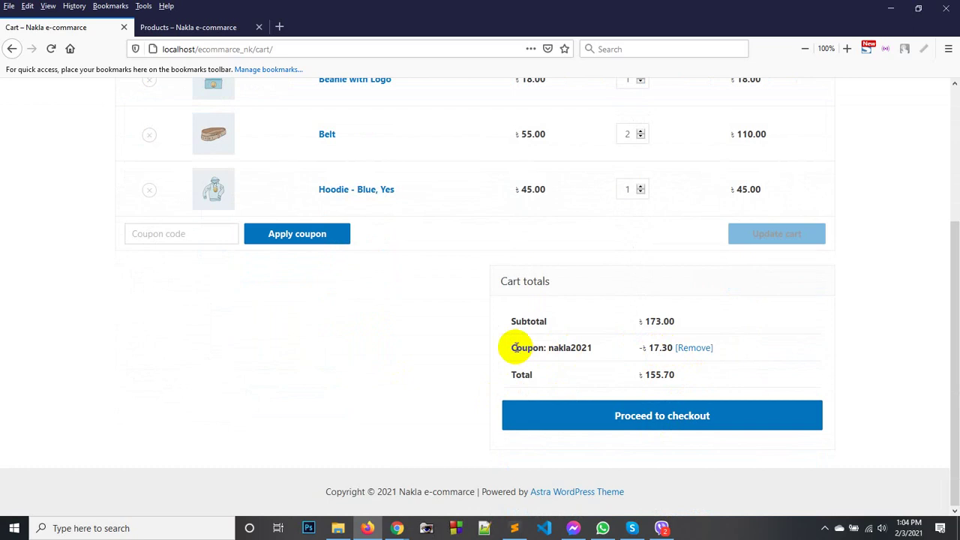
{"action": "left_click_drag", "start_coordinate": [549, 347], "coordinate": [591, 348]}
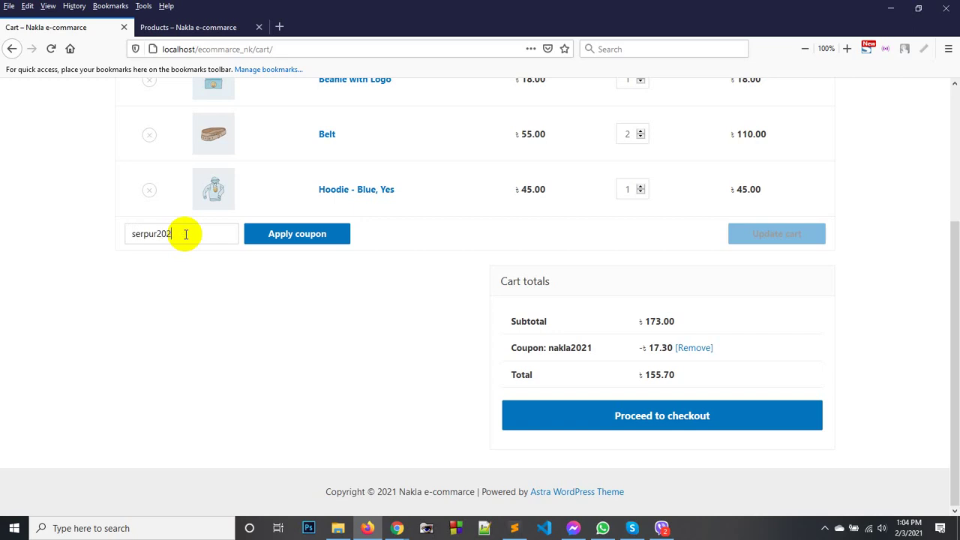
Try the serpur2022 coupon code, note its error, and proceed to checkout.
{"action": "left_click", "coordinate": [285, 234]}
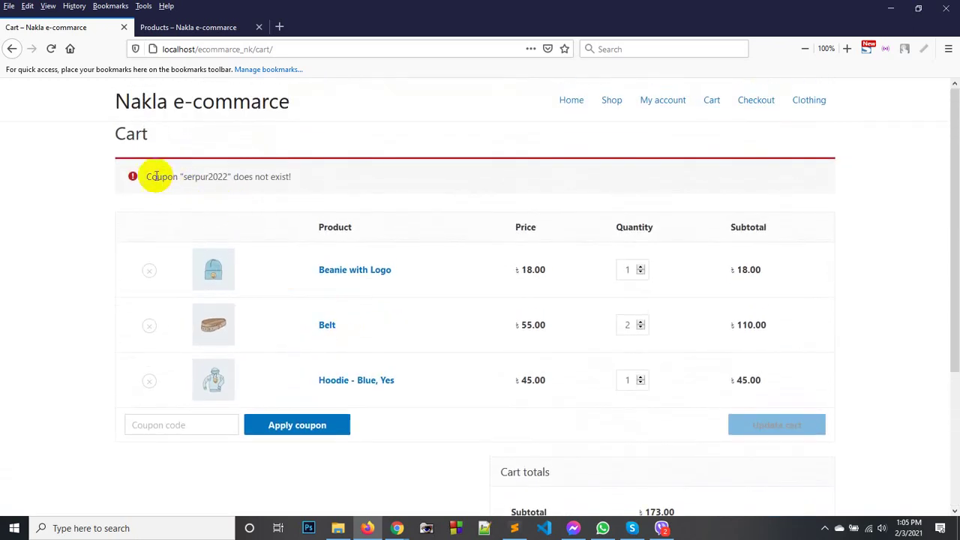
{"action": "mouse_move", "coordinate": [156, 176]}
{"action": "left_mouse_down"}
{"action": "mouse_move", "coordinate": [310, 177]}
{"action": "mouse_move", "coordinate": [145, 174]}
{"action": "left_mouse_up"}
{"action": "left_click", "coordinate": [350, 173]}
{"action": "left_click", "coordinate": [148, 173]}
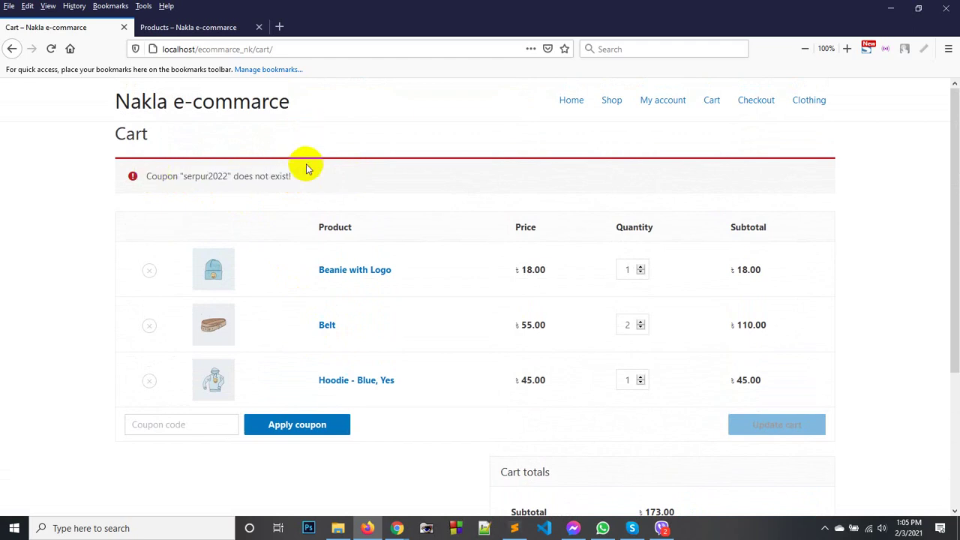
{"action": "scroll", "coordinate": [419, 315], "scroll_direction": "down", "scroll_amount": 3}
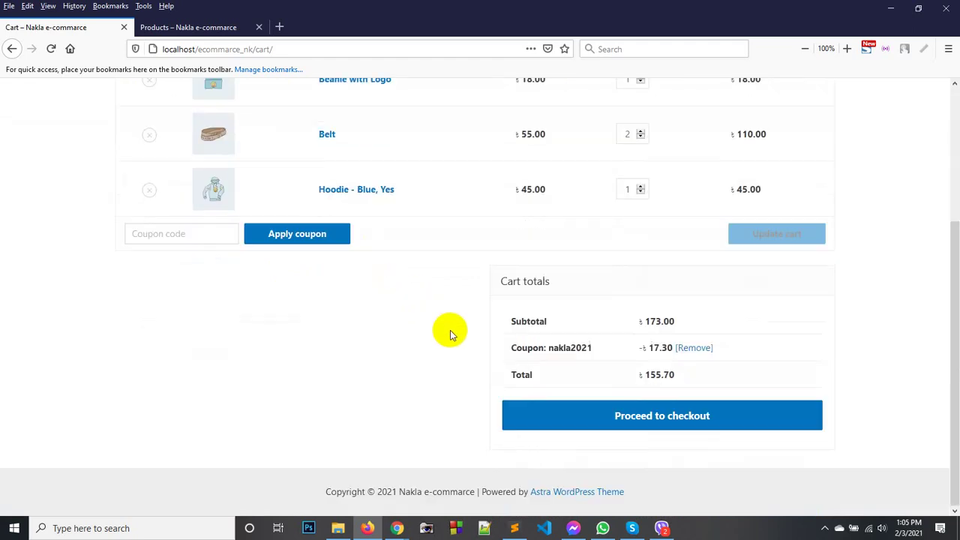
{"action": "left_click", "coordinate": [637, 417]}
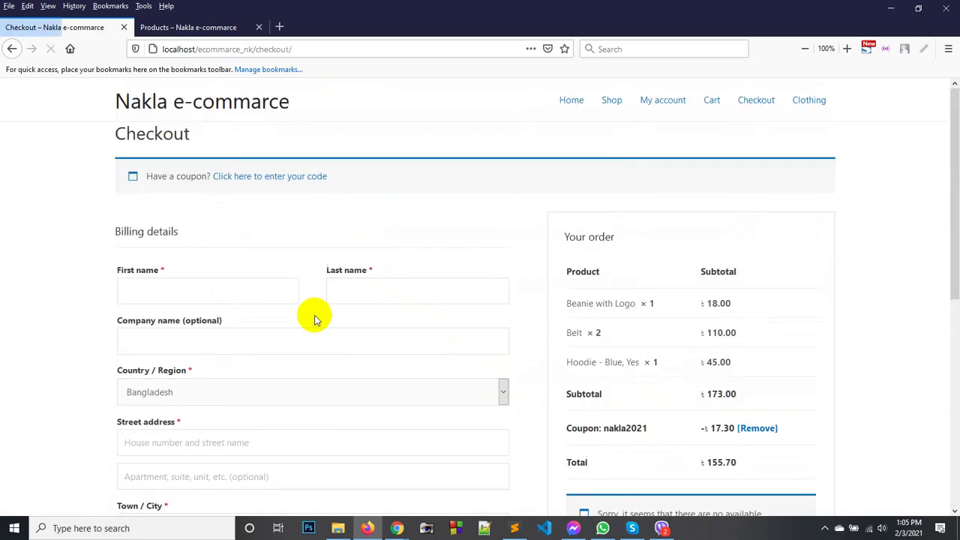
Look over the checkout billing fields: First name, Last name and Company name.
{"action": "scroll", "coordinate": [212, 341], "scroll_direction": "down", "scroll_amount": 3}
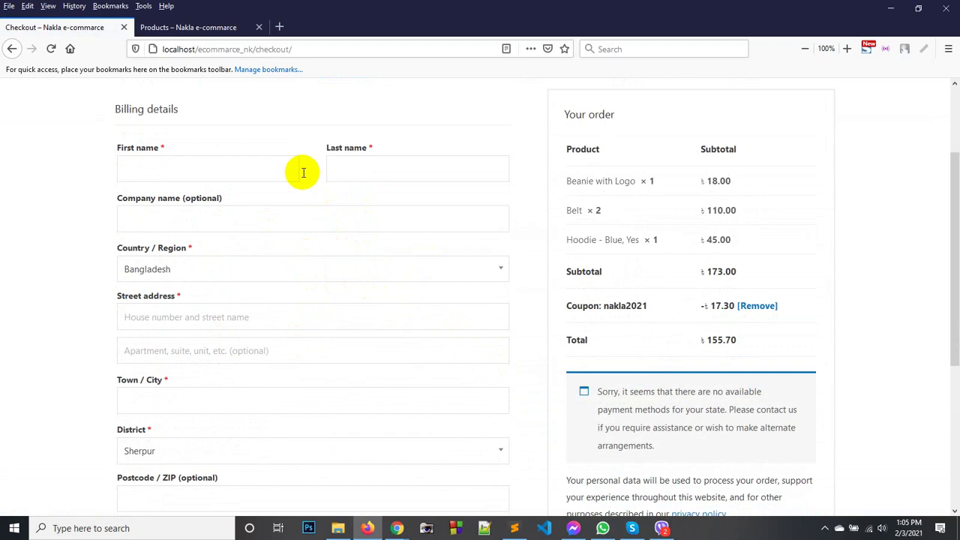
{"action": "left_click", "coordinate": [199, 170]}
{"action": "left_click", "coordinate": [396, 163]}
{"action": "left_click", "coordinate": [214, 217]}
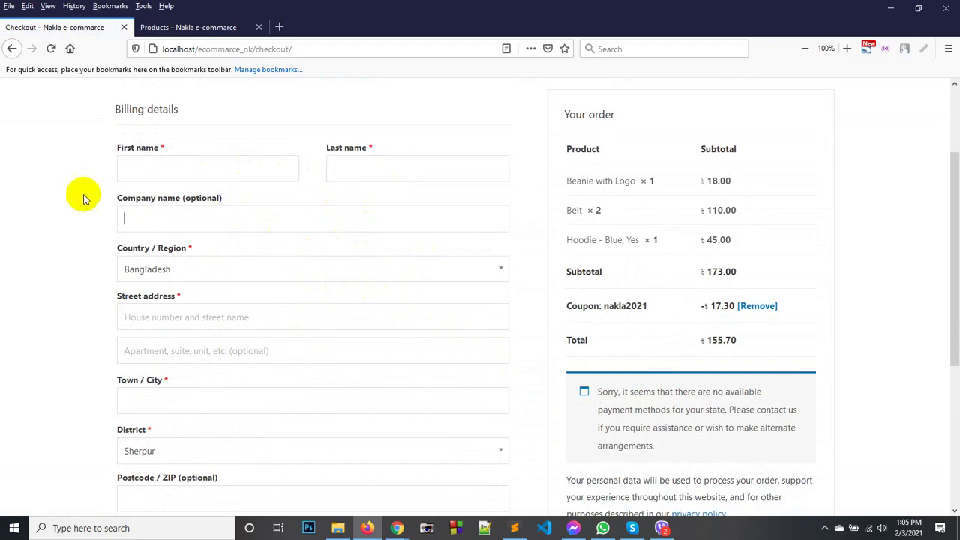
{"action": "scroll", "coordinate": [172, 277], "scroll_direction": "down", "scroll_amount": 7}
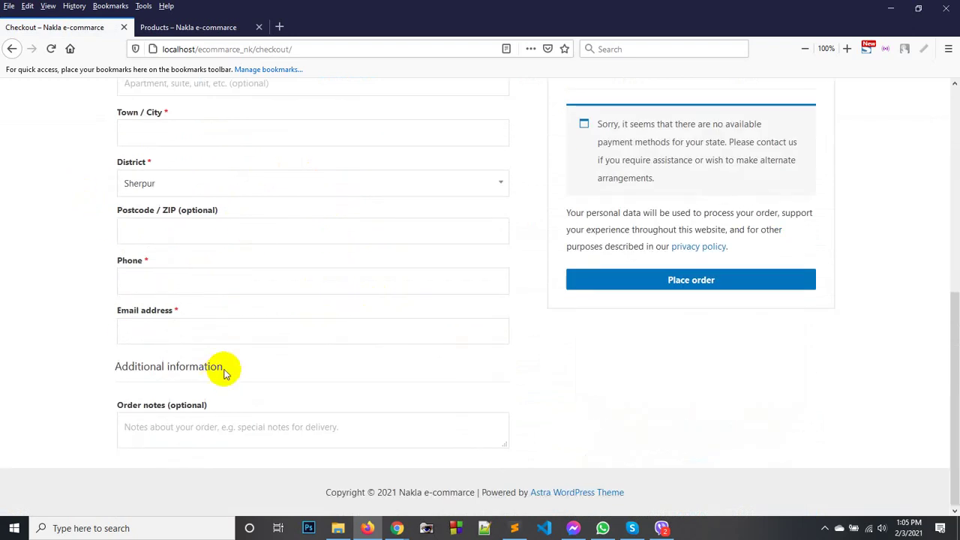
{"action": "scroll", "coordinate": [694, 288], "scroll_direction": "up", "scroll_amount": 5}
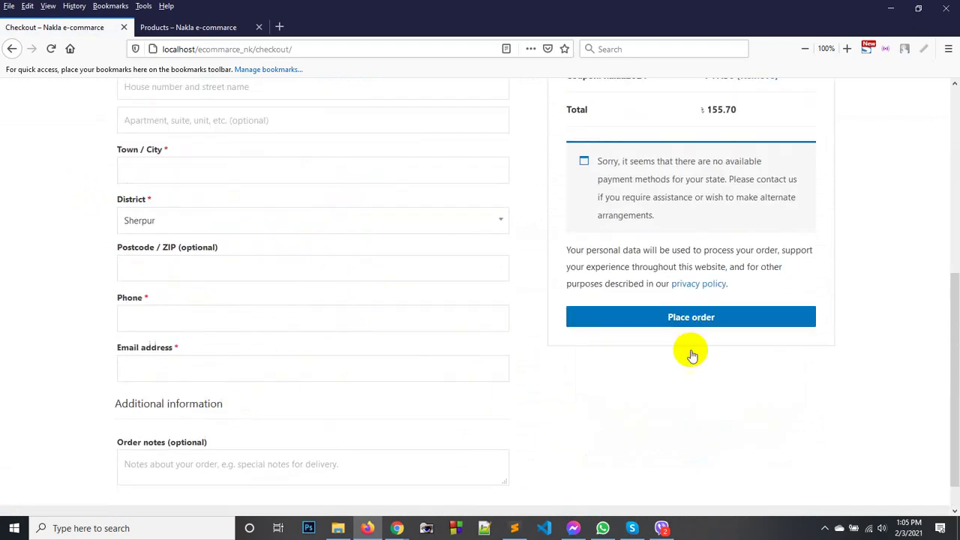
{"action": "scroll", "coordinate": [622, 299], "scroll_direction": "up", "scroll_amount": 5}
{"action": "scroll", "coordinate": [622, 296], "scroll_direction": "down", "scroll_amount": 7}
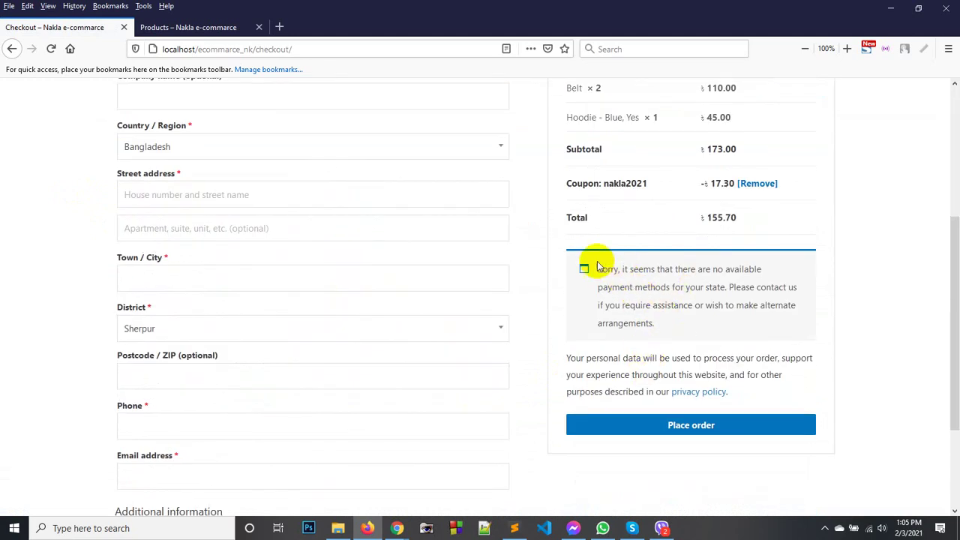
Check the no-payment-methods notice and 155.70 total, then return to the Nakla2021 Edit Coupon page.
{"action": "mouse_move", "coordinate": [596, 270]}
{"action": "left_mouse_down"}
{"action": "mouse_move", "coordinate": [635, 305]}
{"action": "mouse_move", "coordinate": [634, 325]}
{"action": "mouse_move", "coordinate": [582, 267]}
{"action": "left_mouse_up"}
{"action": "left_click", "coordinate": [662, 316]}
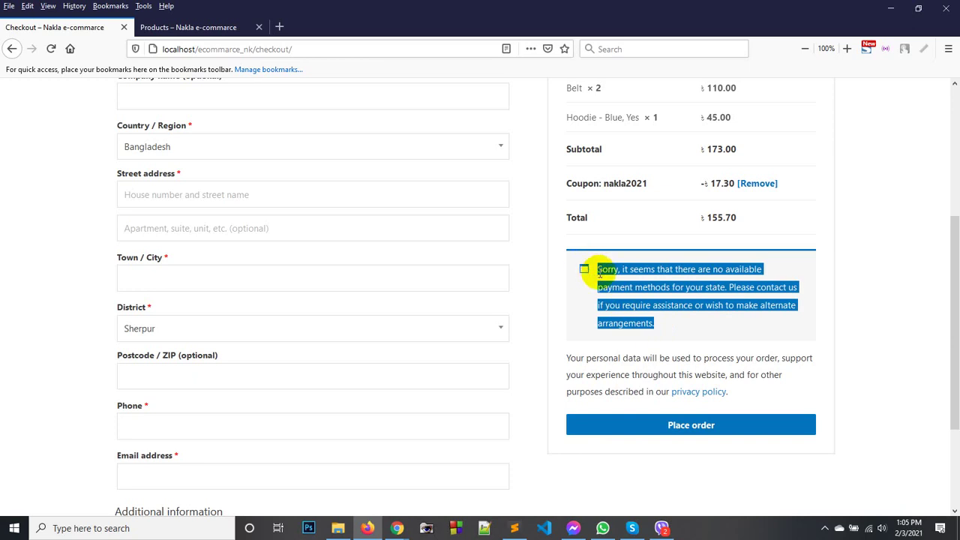
{"action": "left_click", "coordinate": [582, 268]}
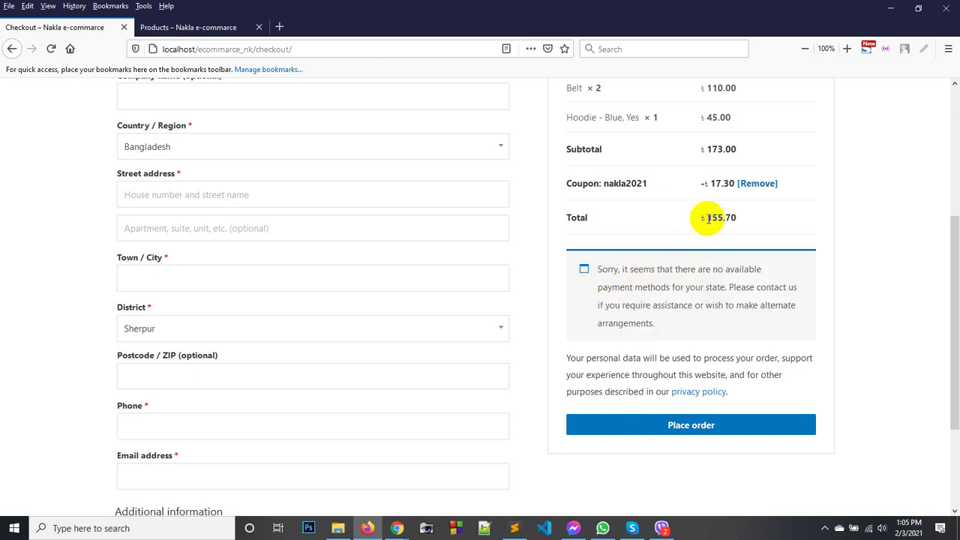
{"action": "left_click_drag", "start_coordinate": [706, 217], "coordinate": [736, 217]}
{"action": "left_click", "coordinate": [733, 222]}
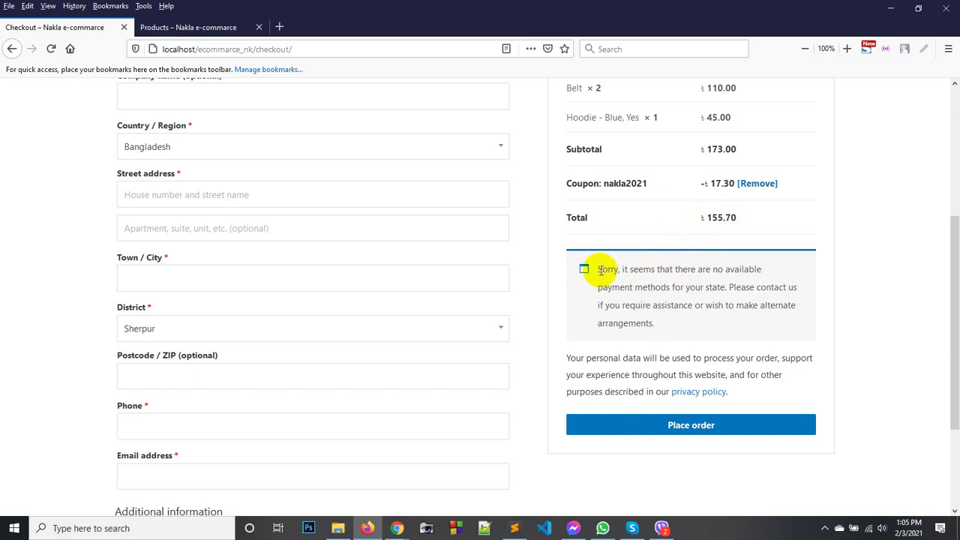
{"action": "left_click_drag", "start_coordinate": [585, 270], "coordinate": [641, 338]}
{"action": "left_click", "coordinate": [641, 339]}
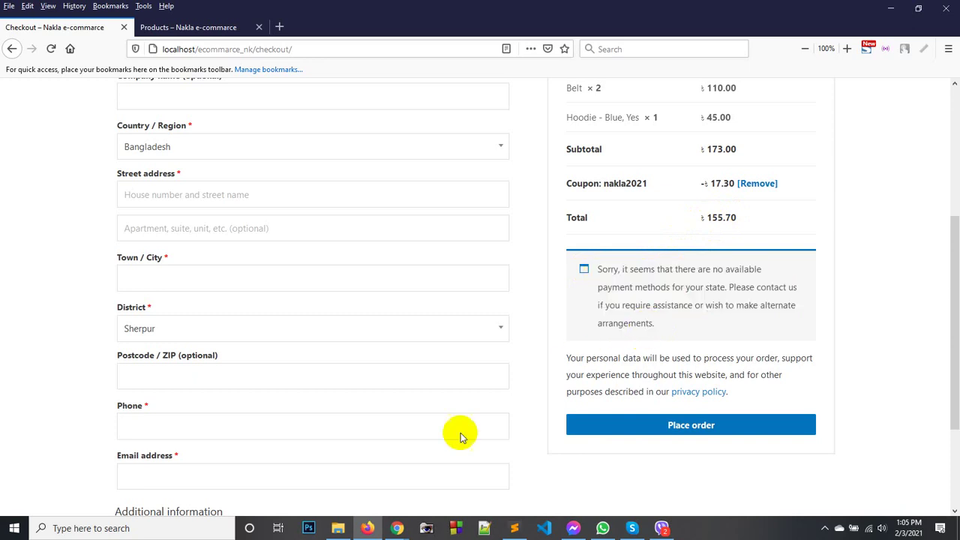
{"action": "left_click", "coordinate": [396, 528]}
{"action": "left_click", "coordinate": [372, 489]}
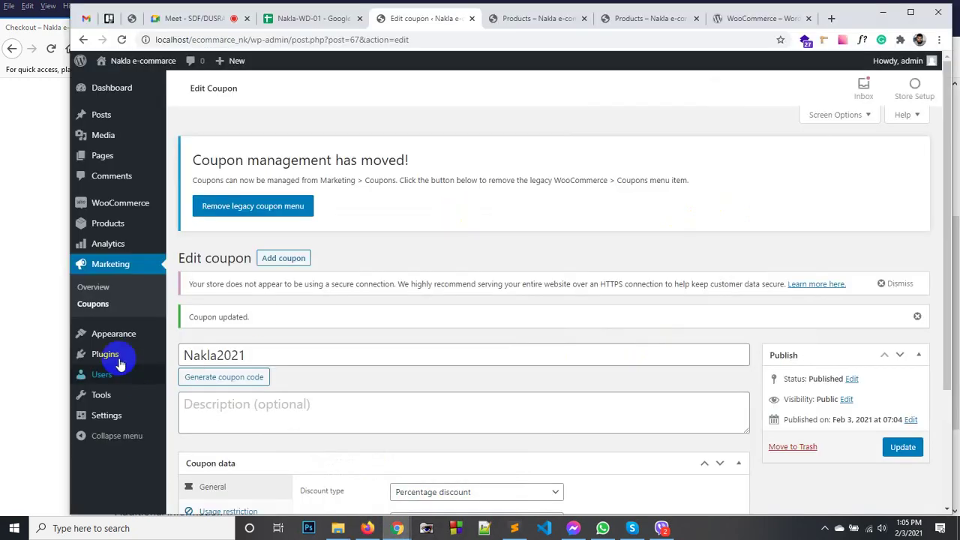
Open WooCommerce Settings on the Payments tab, showing four disabled payment methods.
{"action": "mouse_move", "coordinate": [117, 208]}
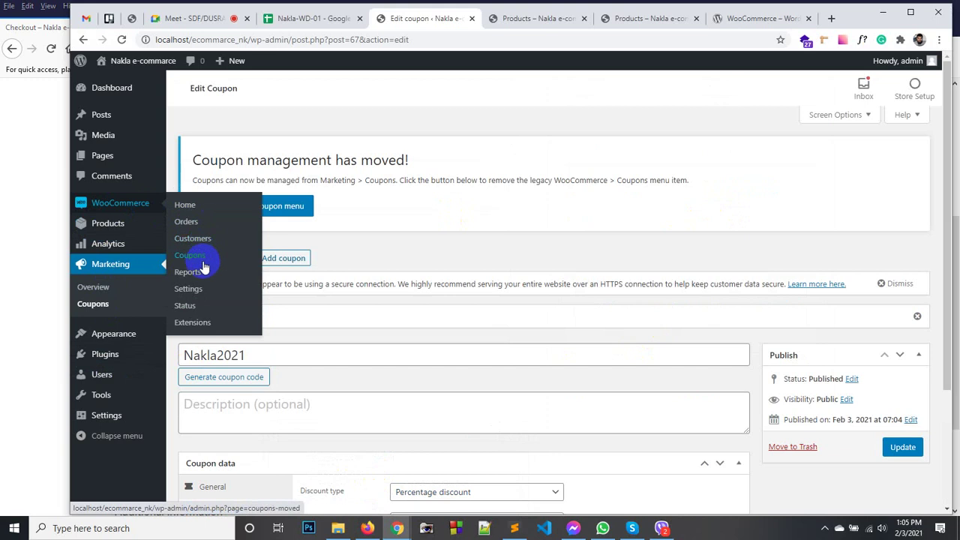
{"action": "left_click", "coordinate": [199, 290]}
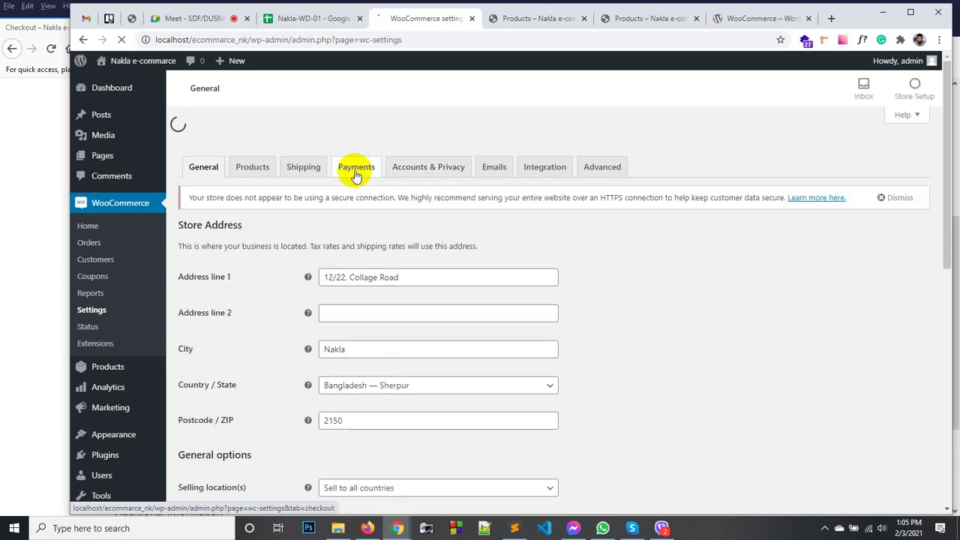
{"action": "scroll", "coordinate": [372, 240], "scroll_direction": "down", "scroll_amount": 1}
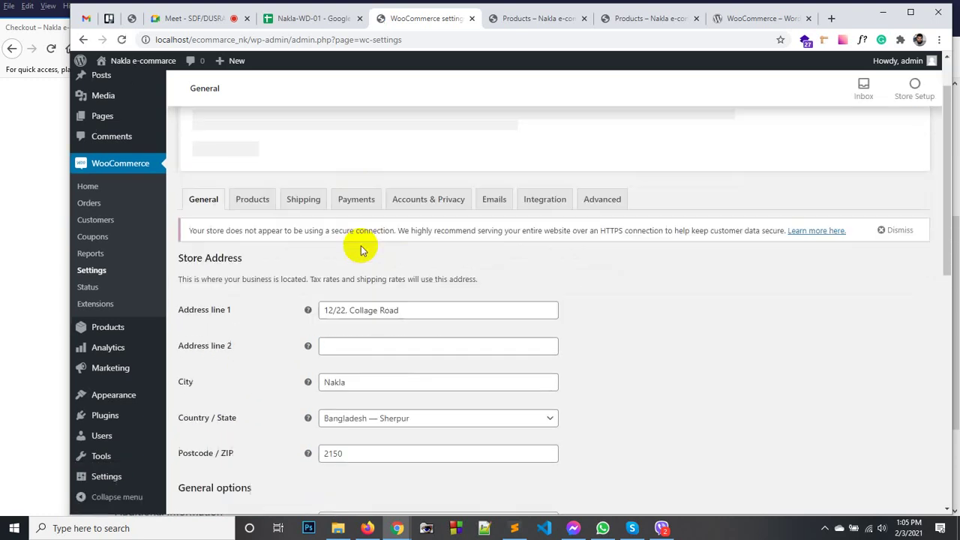
{"action": "left_click", "coordinate": [356, 201]}
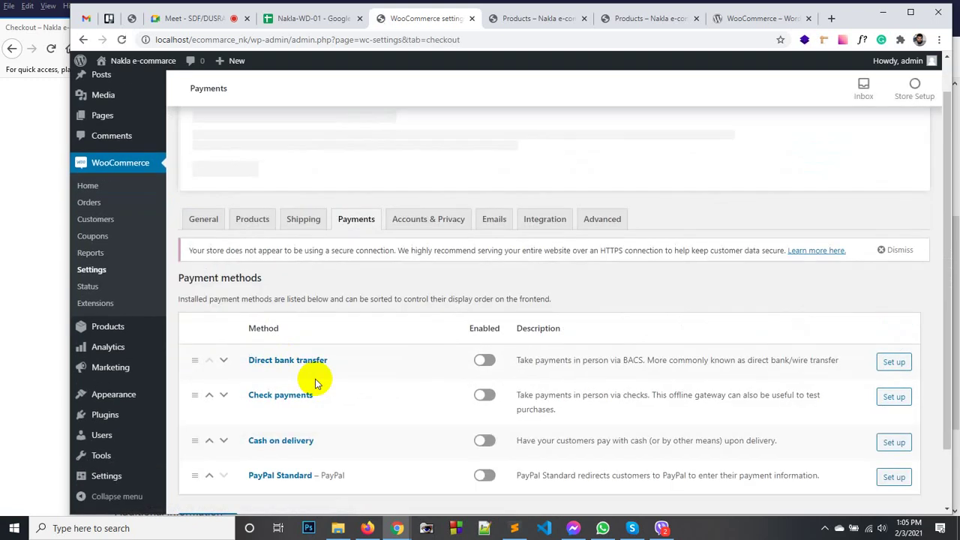
{"action": "scroll", "coordinate": [495, 292], "scroll_direction": "down", "scroll_amount": 1}
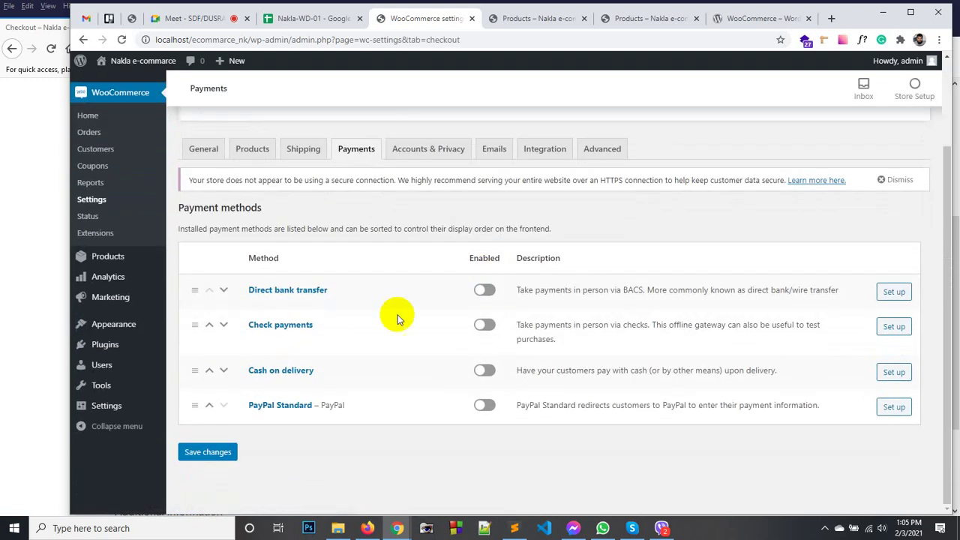
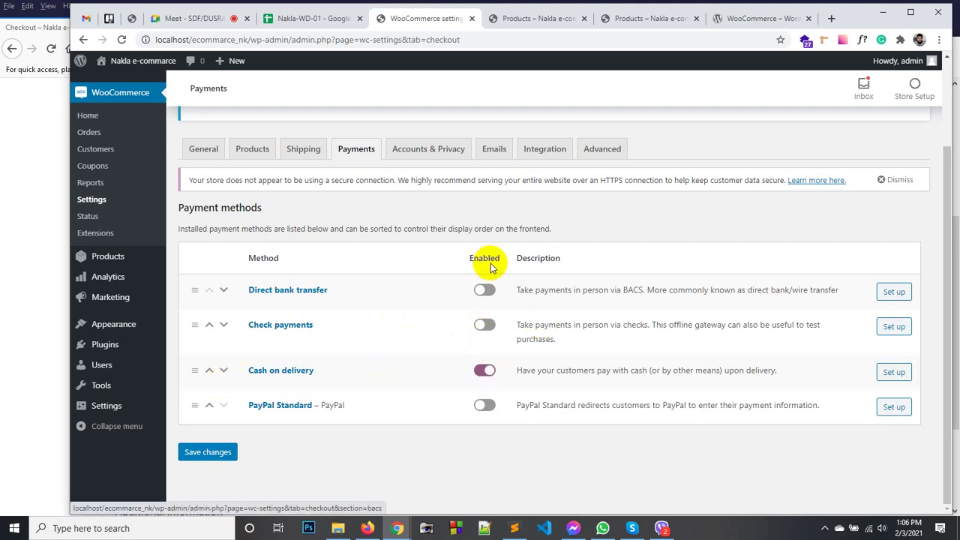
Save the enabled Cash on delivery payment method and reload the storefront checkout page.
{"action": "left_click", "coordinate": [212, 458]}
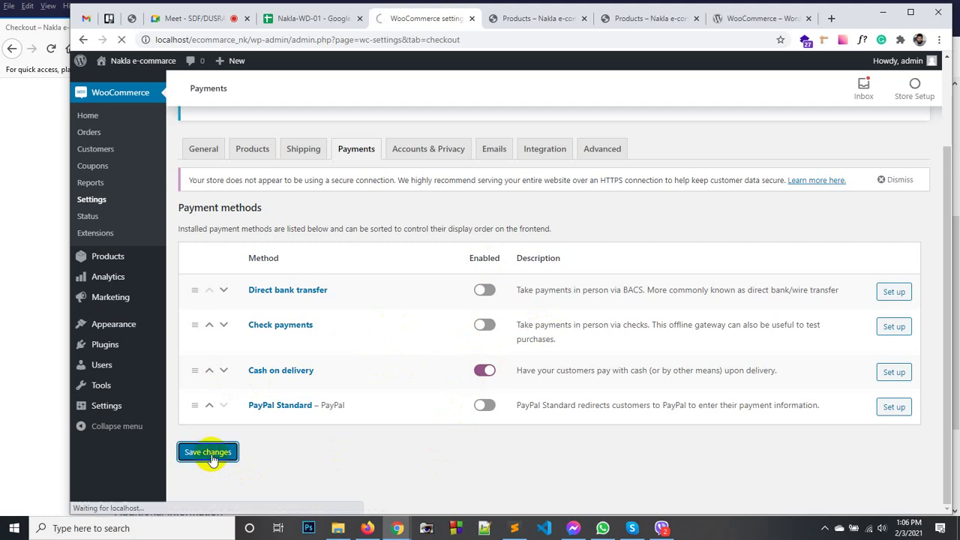
{"action": "left_click", "coordinate": [368, 527]}
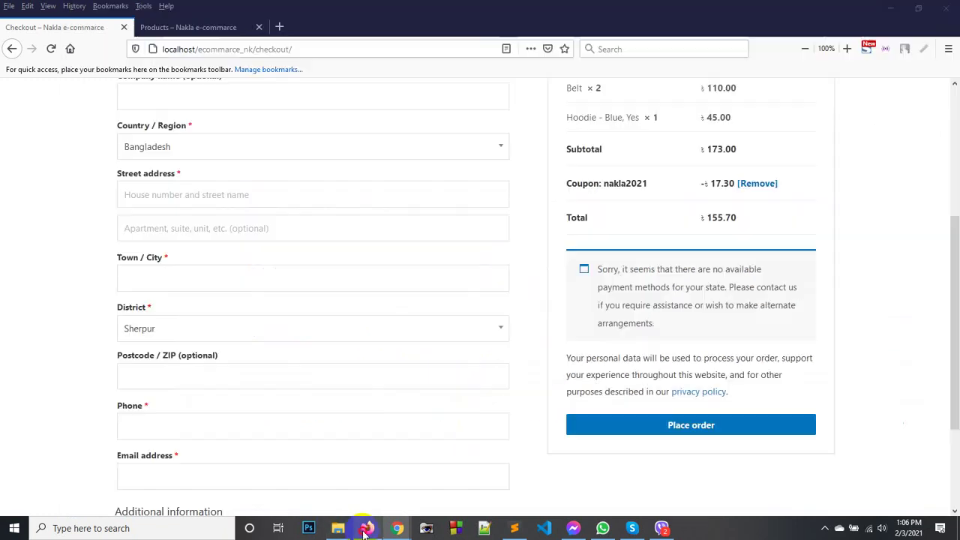
{"action": "right_click", "coordinate": [670, 316]}
{"action": "left_click", "coordinate": [789, 325]}
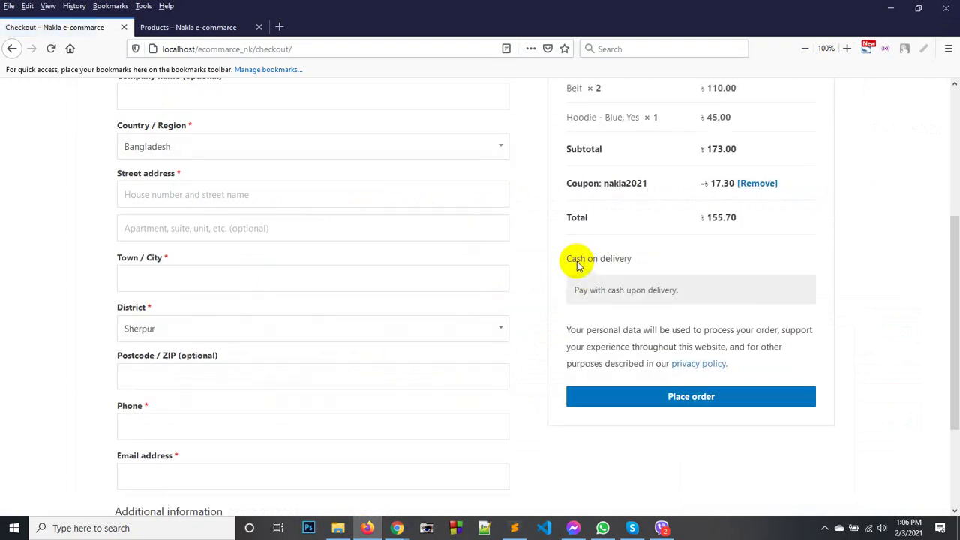
Attempt to place the empty order and review the required billing-field errors.
{"action": "left_click", "coordinate": [657, 406]}
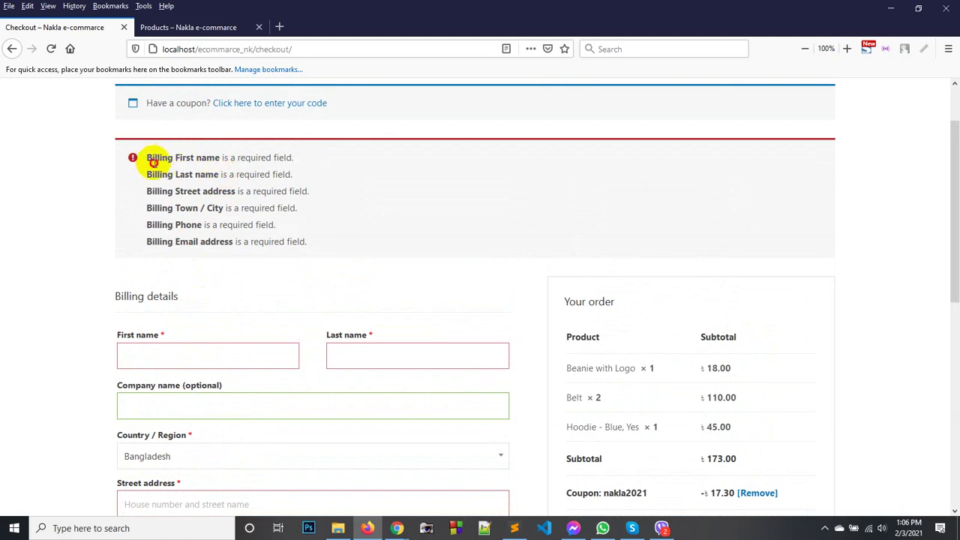
{"action": "left_click_drag", "start_coordinate": [153, 162], "coordinate": [247, 242]}
{"action": "left_click", "coordinate": [285, 258]}
{"action": "scroll", "coordinate": [210, 220], "scroll_direction": "down", "scroll_amount": 6}
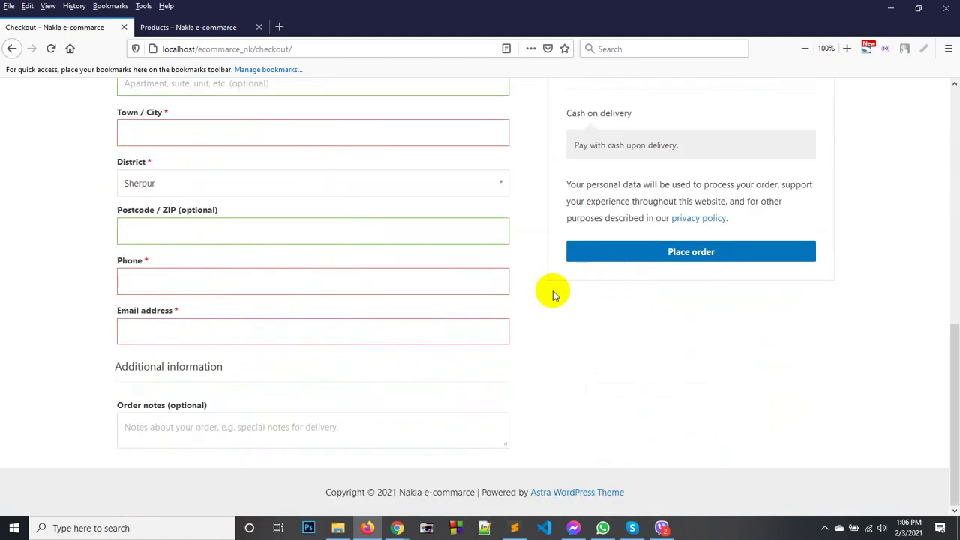
{"action": "scroll", "coordinate": [321, 278], "scroll_direction": "up", "scroll_amount": 5}
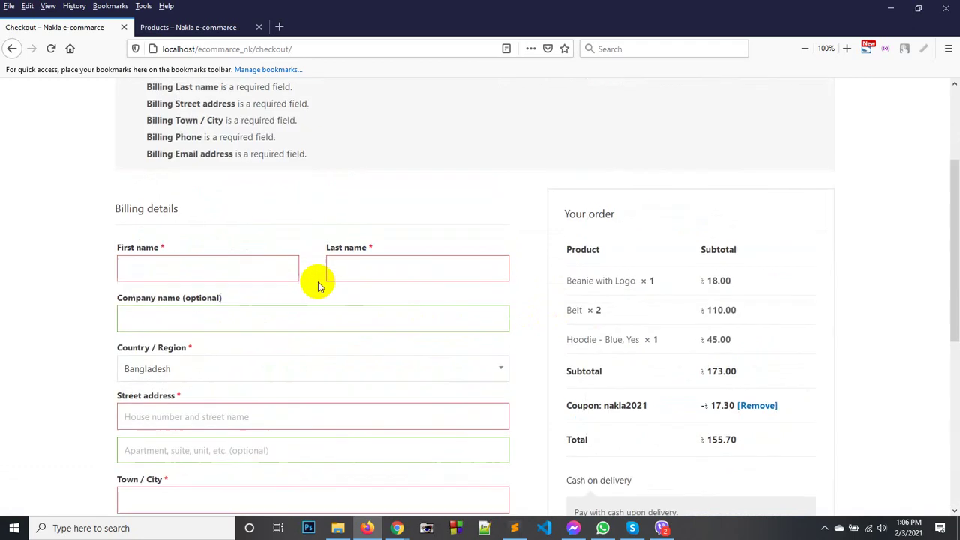
{"action": "scroll", "coordinate": [234, 260], "scroll_direction": "up", "scroll_amount": 3}
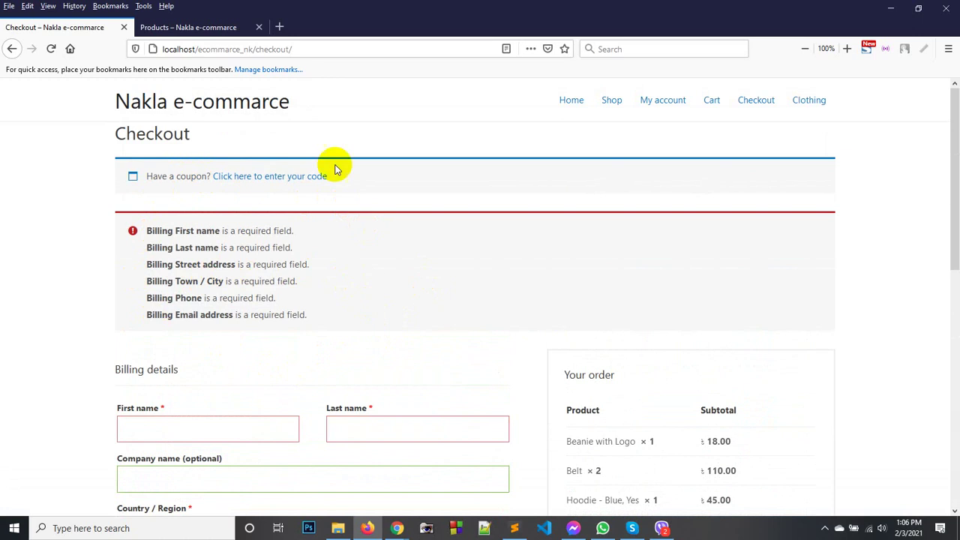
Open My account in a new tab, check its login-only form, and return to the admin Payments settings.
{"action": "left_click", "coordinate": [258, 27]}
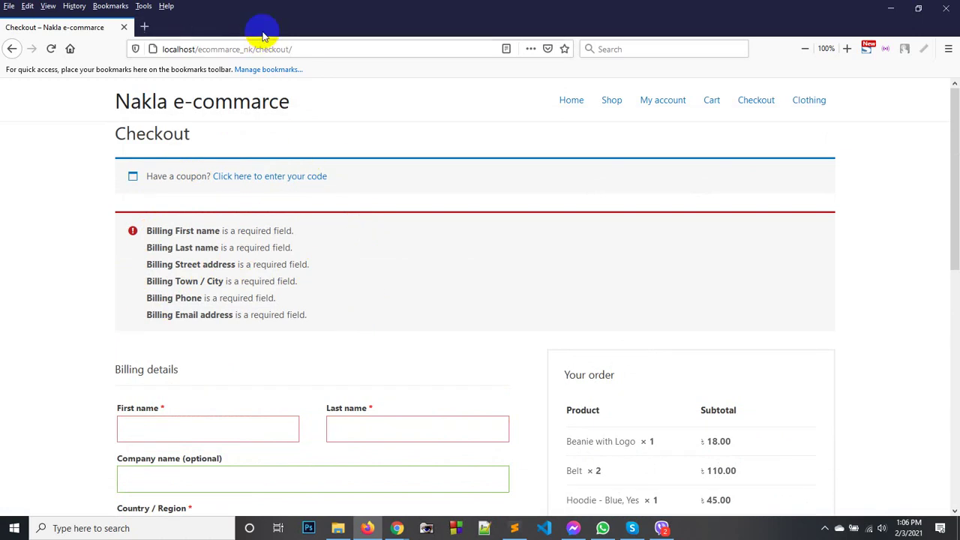
{"action": "middle_click", "coordinate": [675, 105]}
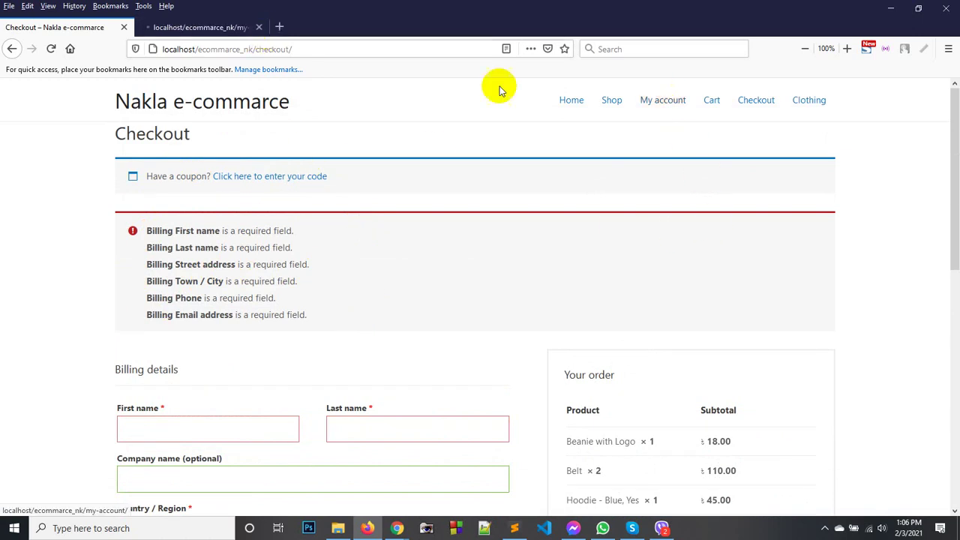
{"action": "left_click", "coordinate": [220, 30]}
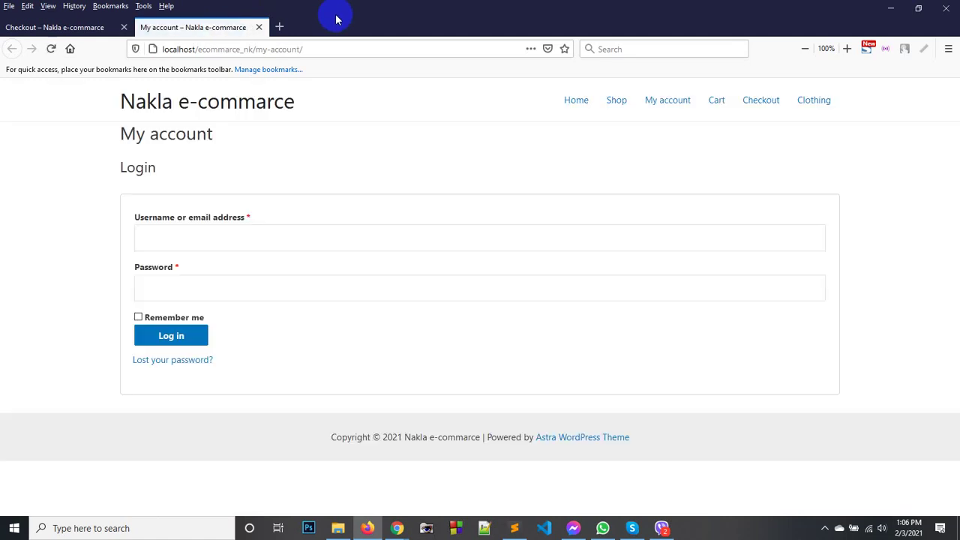
{"action": "left_click", "coordinate": [182, 230]}
{"action": "left_click", "coordinate": [277, 195]}
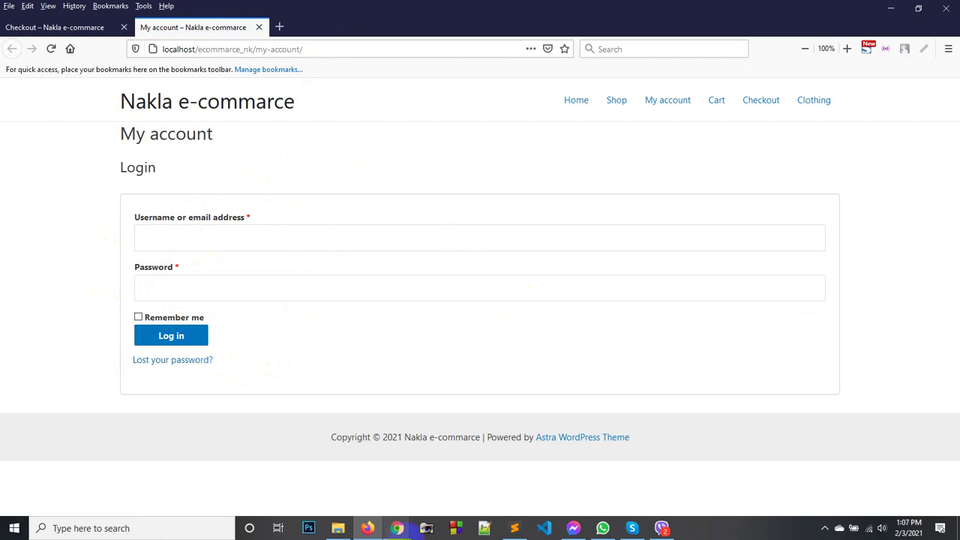
{"action": "mouse_move", "coordinate": [397, 531]}
{"action": "left_click", "coordinate": [365, 484]}
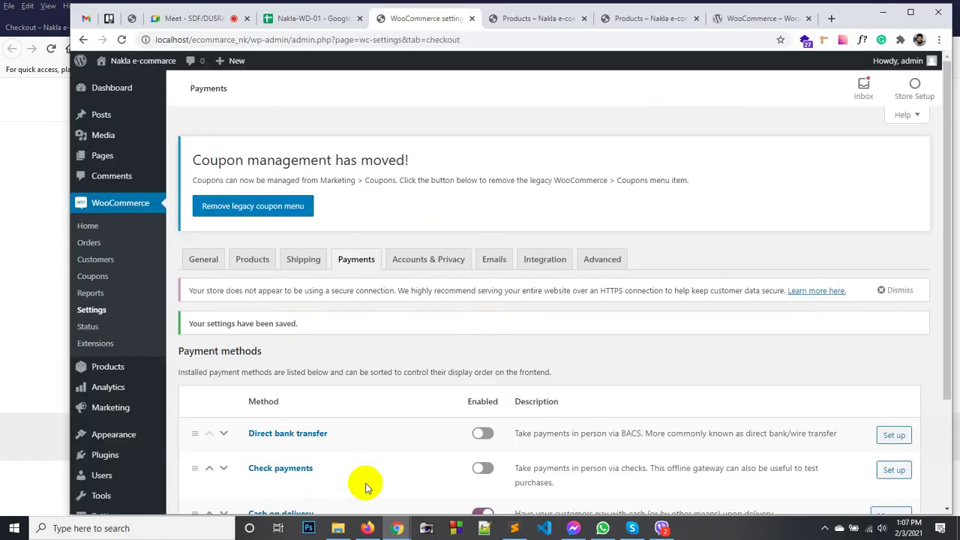
Tick 'Allow customers to create an account on the My account page' under Accounts & Privacy and save.
{"action": "left_click", "coordinate": [414, 264]}
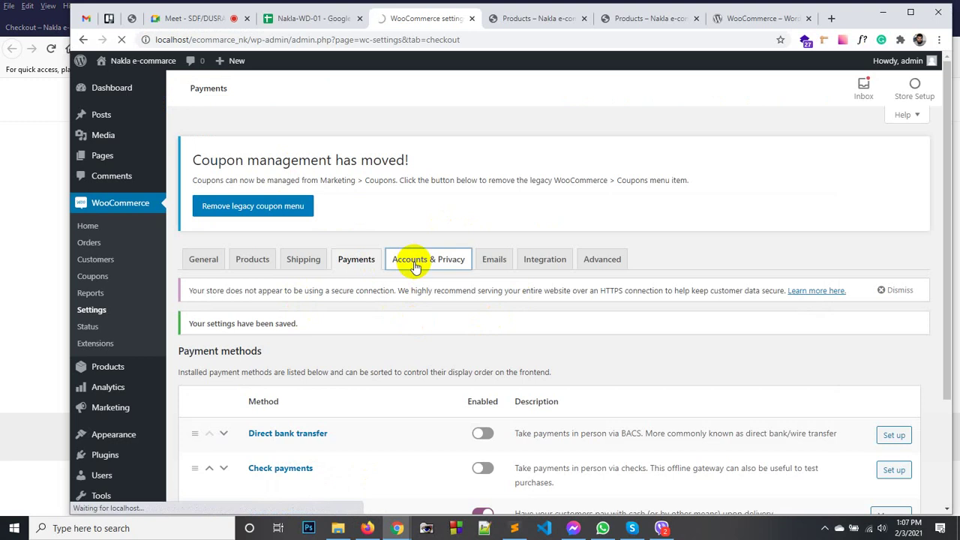
{"action": "scroll", "coordinate": [432, 231], "scroll_direction": "down", "scroll_amount": 1}
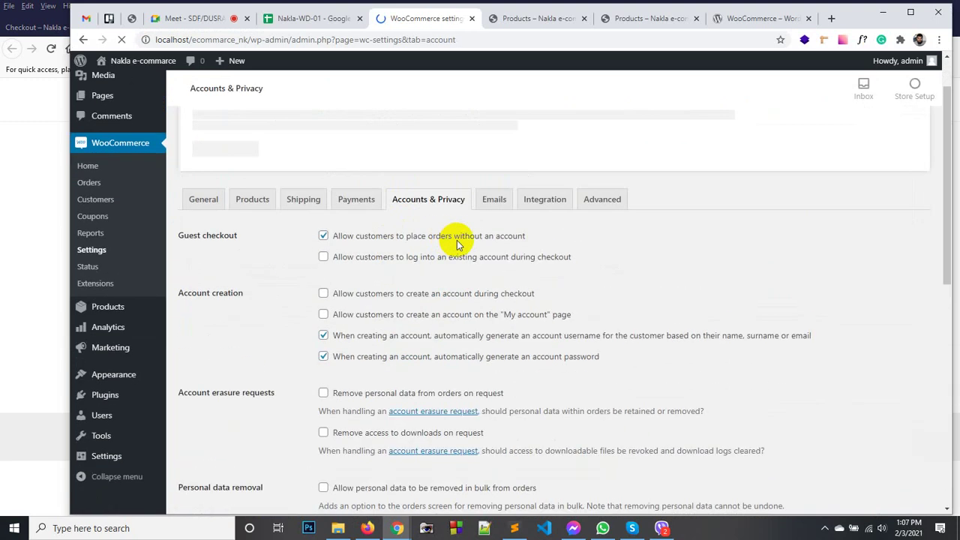
{"action": "scroll", "coordinate": [381, 300], "scroll_direction": "down", "scroll_amount": 2}
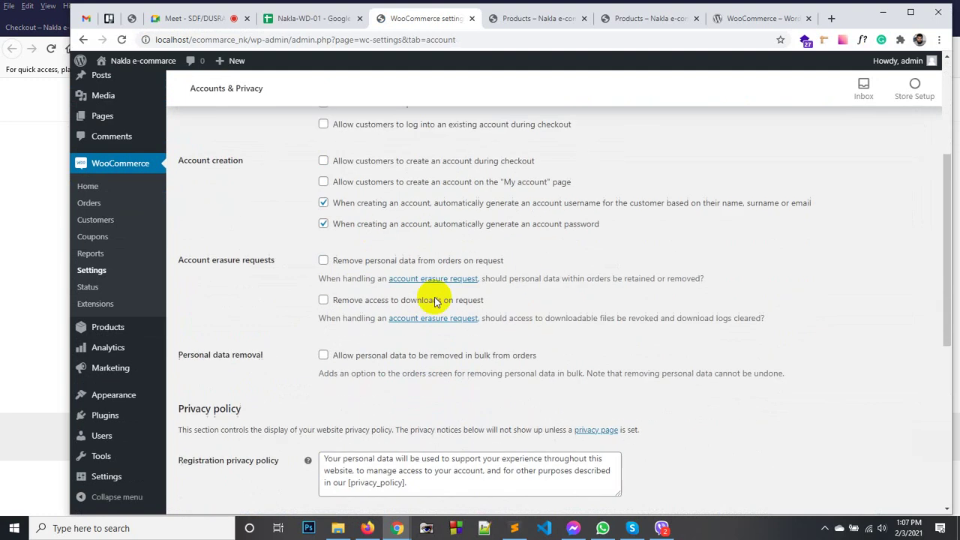
{"action": "scroll", "coordinate": [251, 271], "scroll_direction": "up", "scroll_amount": 1}
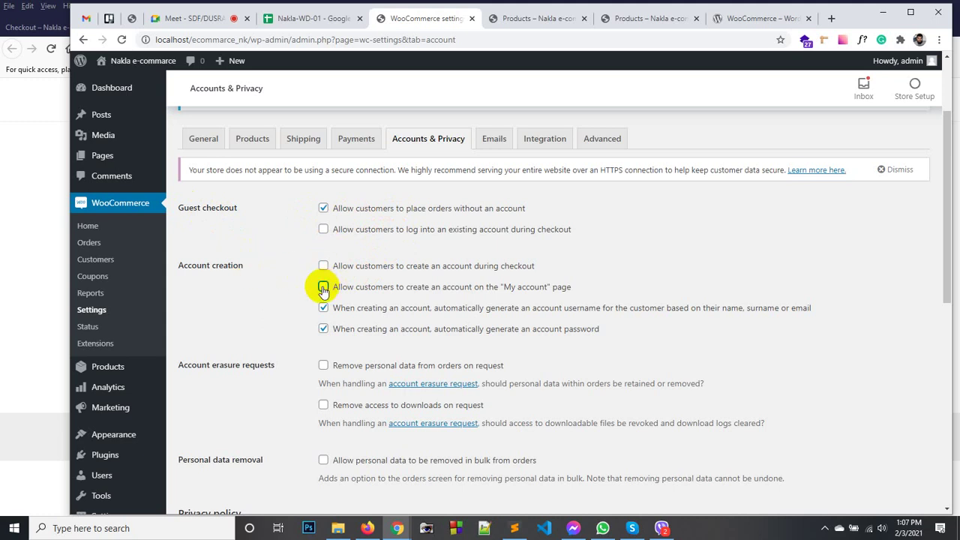
{"action": "left_click", "coordinate": [324, 288]}
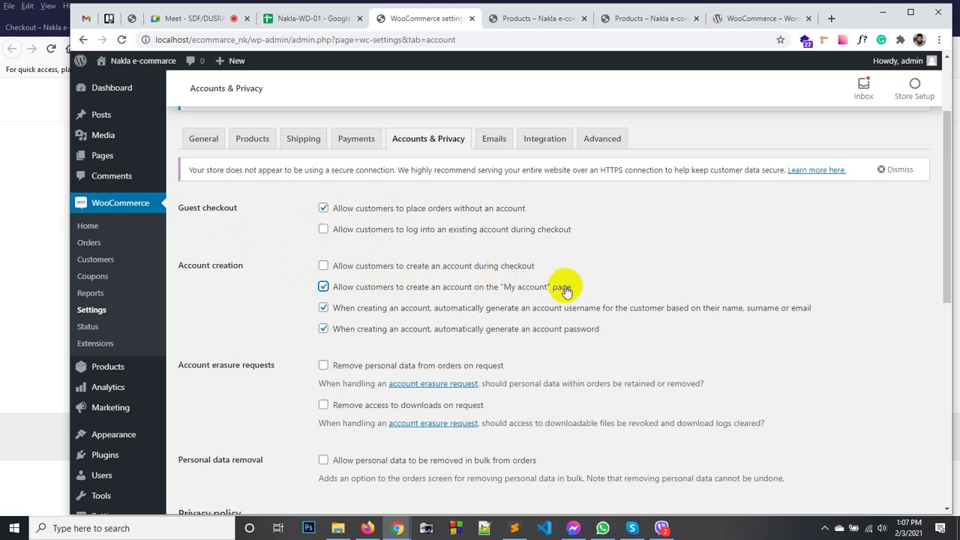
{"action": "scroll", "coordinate": [514, 368], "scroll_direction": "down", "scroll_amount": 6}
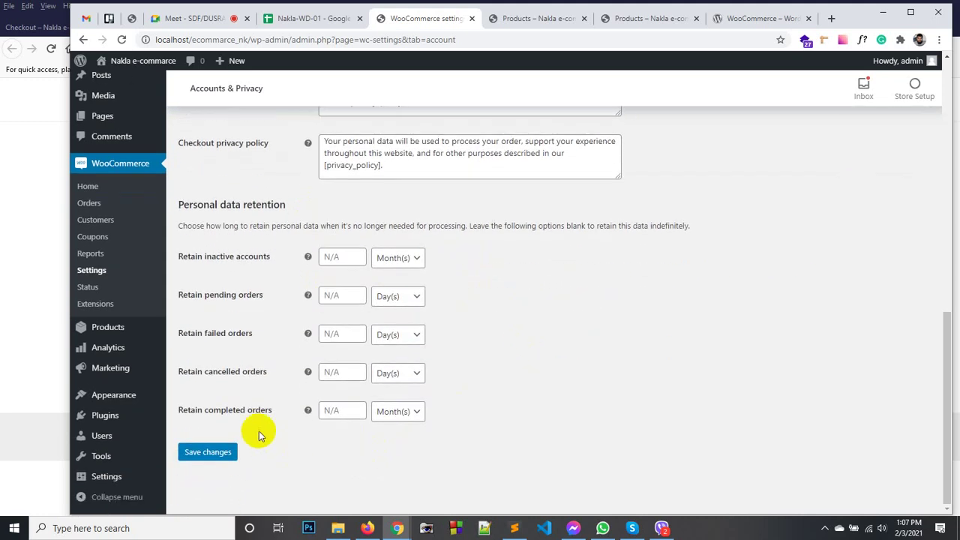
{"action": "left_click", "coordinate": [217, 449]}
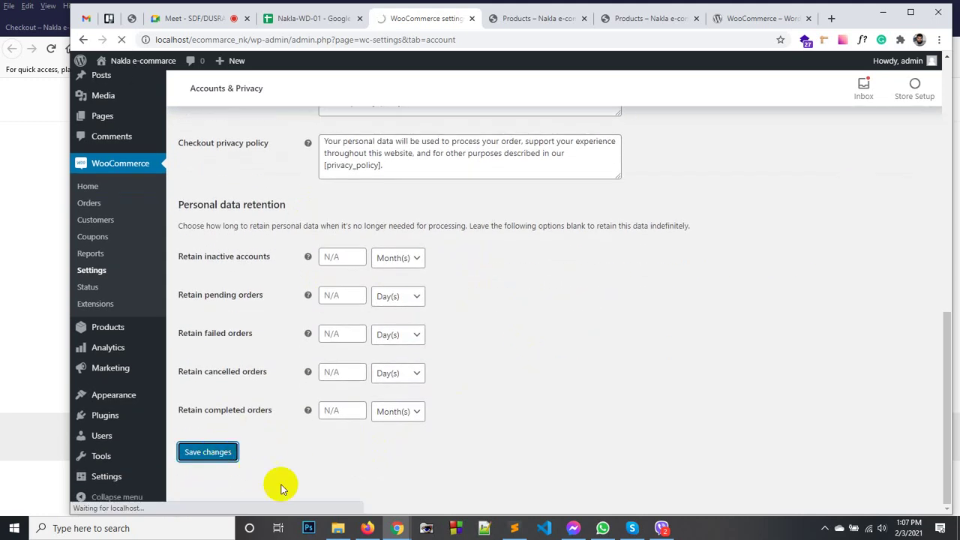
{"action": "left_click", "coordinate": [367, 529]}
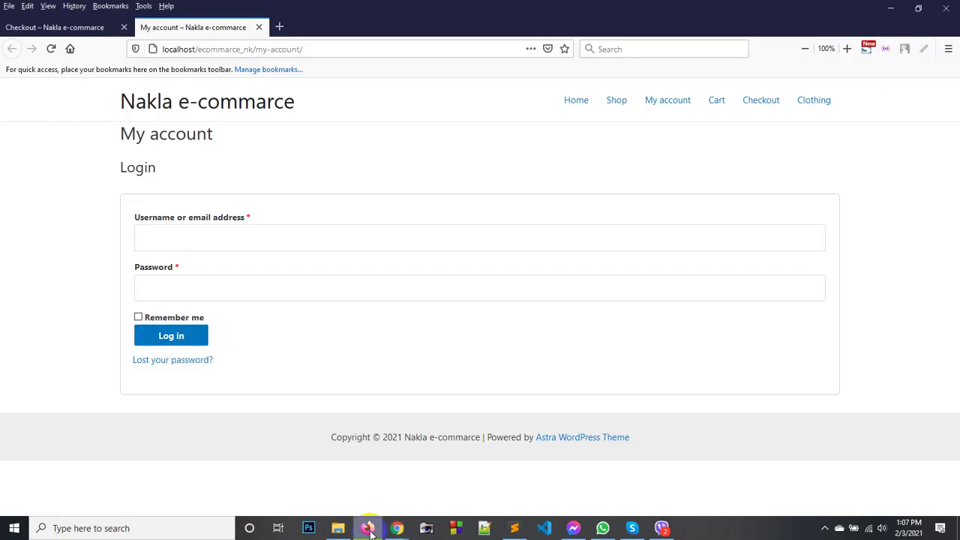
Reload My account to see the new email-only Register form, then return to the admin settings.
{"action": "right_click", "coordinate": [467, 156]}
{"action": "left_click", "coordinate": [576, 157]}
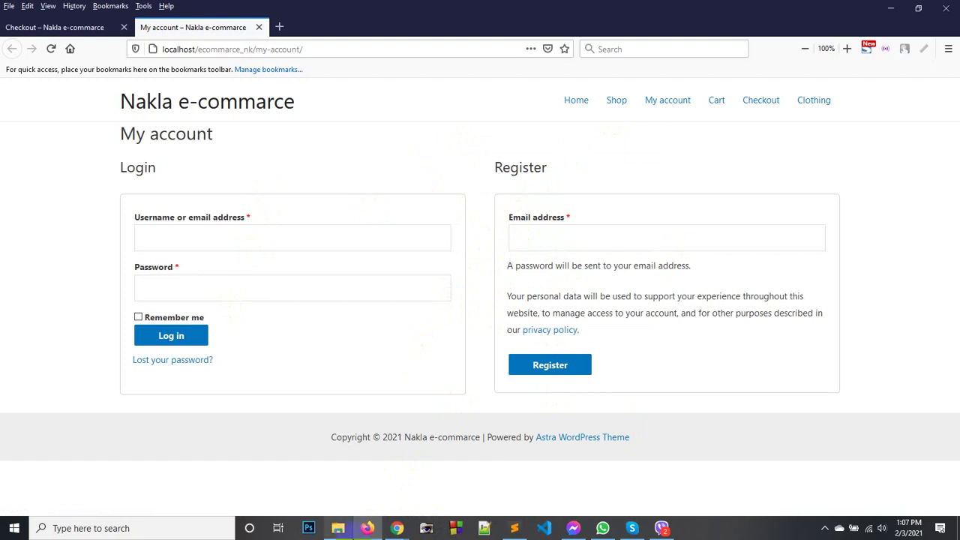
{"action": "mouse_move", "coordinate": [410, 533]}
{"action": "left_click", "coordinate": [353, 492]}
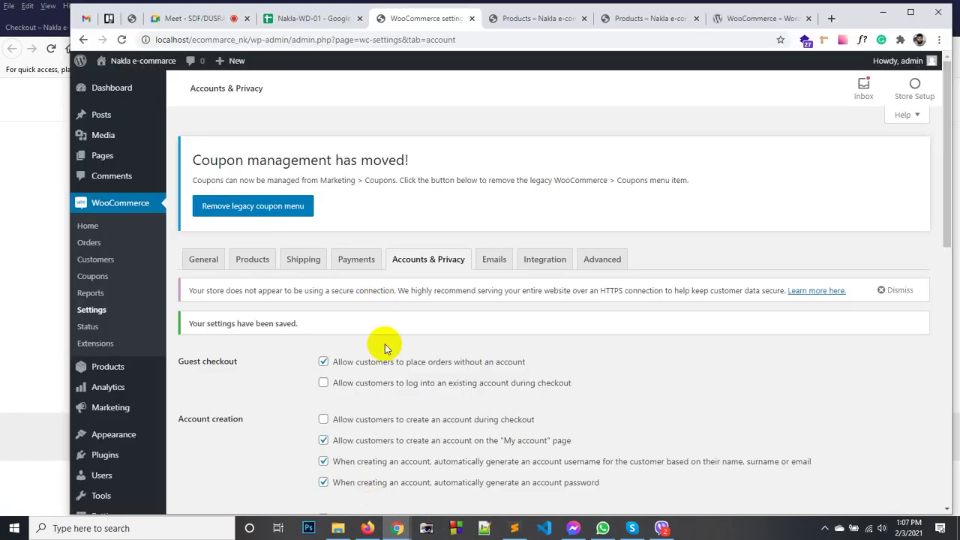
Turn off automatic account password generation and save the Accounts & Privacy settings.
{"action": "scroll", "coordinate": [381, 345], "scroll_direction": "down", "scroll_amount": 3}
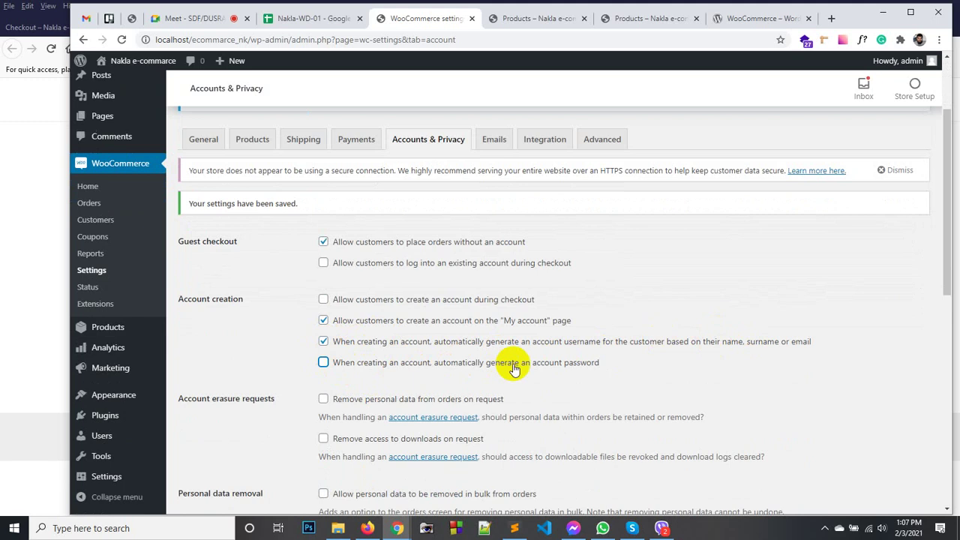
{"action": "scroll", "coordinate": [337, 369], "scroll_direction": "down", "scroll_amount": 10}
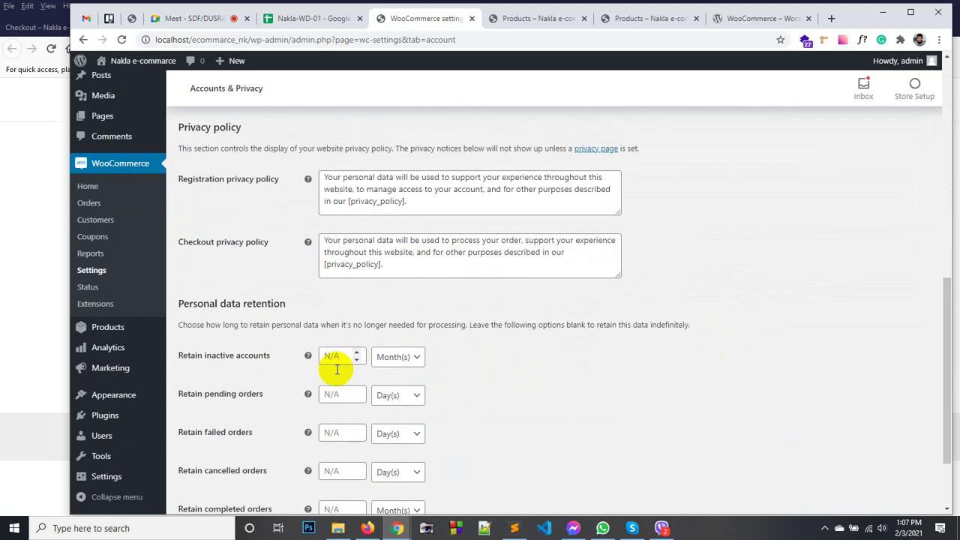
{"action": "left_click", "coordinate": [218, 460]}
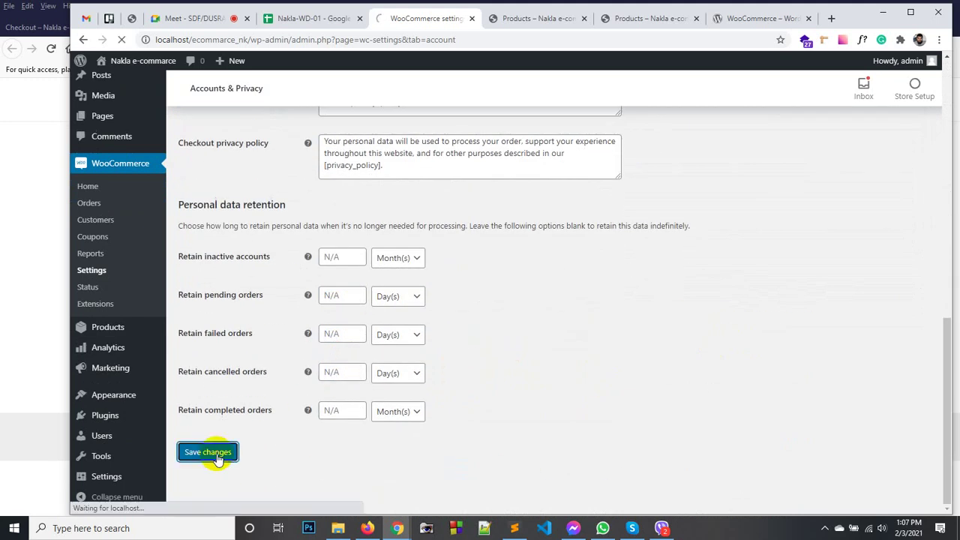
{"action": "left_click", "coordinate": [370, 527]}
Reload My account to confirm the Register form's new Password field, then close that tab.
{"action": "right_click", "coordinate": [619, 177]}
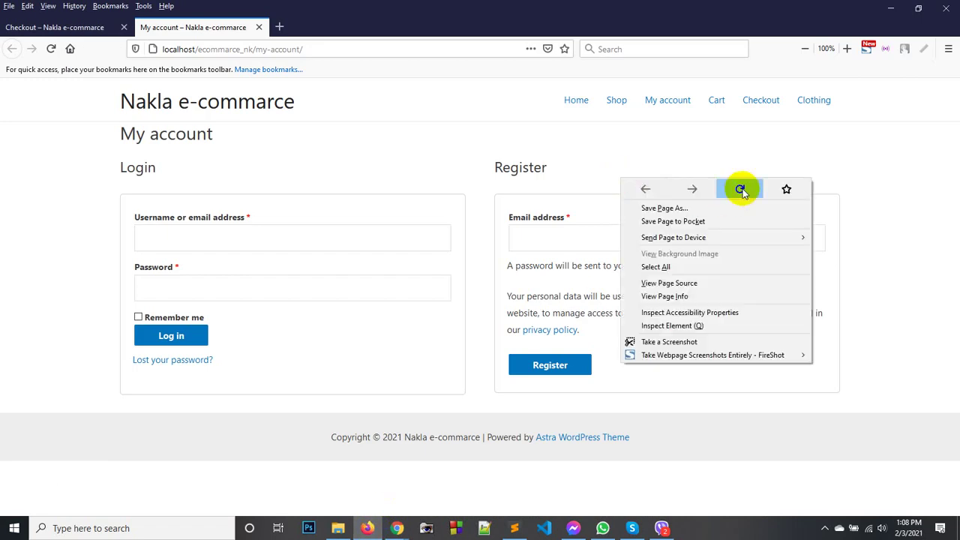
{"action": "left_click", "coordinate": [740, 190]}
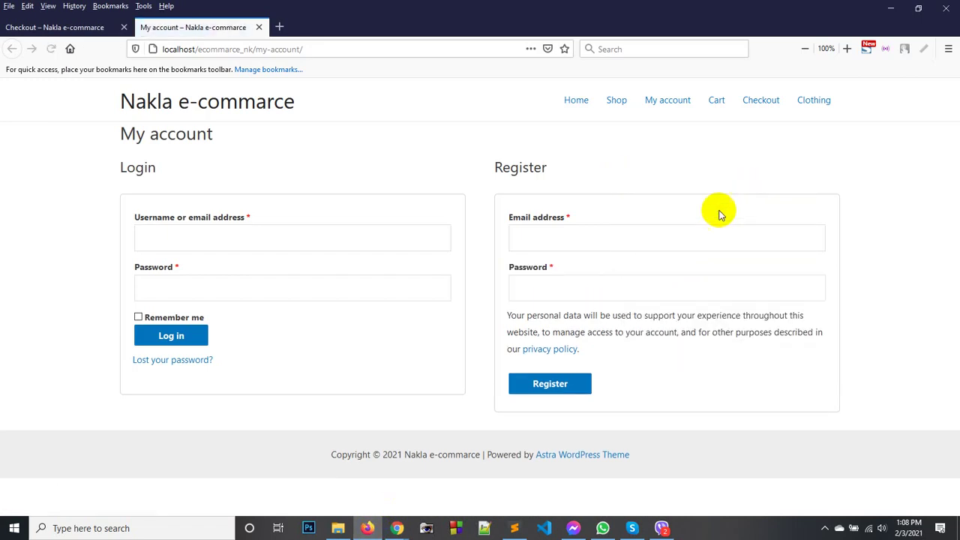
{"action": "left_click", "coordinate": [607, 287]}
{"action": "left_click", "coordinate": [591, 240]}
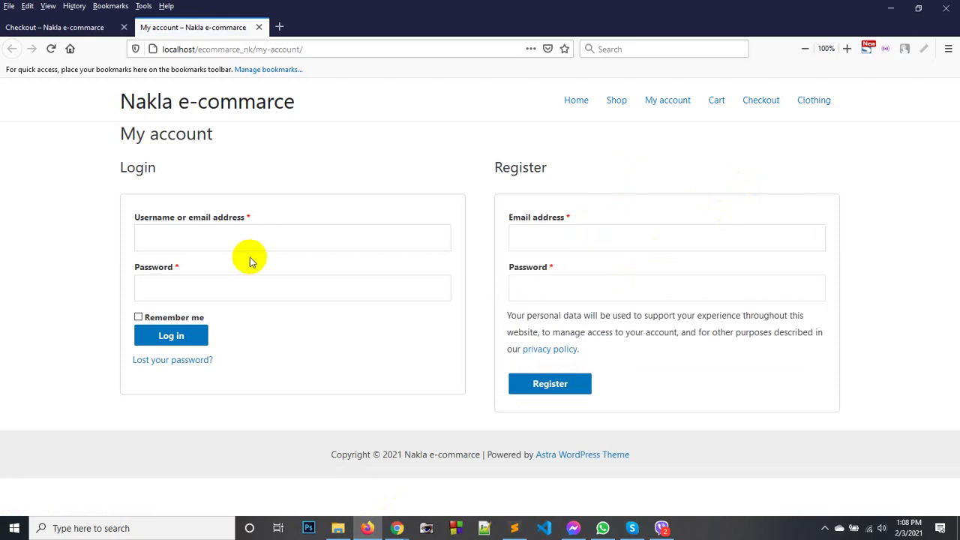
{"action": "left_click", "coordinate": [258, 27]}
{"action": "scroll", "coordinate": [332, 275], "scroll_direction": "down", "scroll_amount": 5}
Enter the customer's first and last name in the billing fields.
{"action": "scroll", "coordinate": [332, 274], "scroll_direction": "up", "scroll_amount": 4}
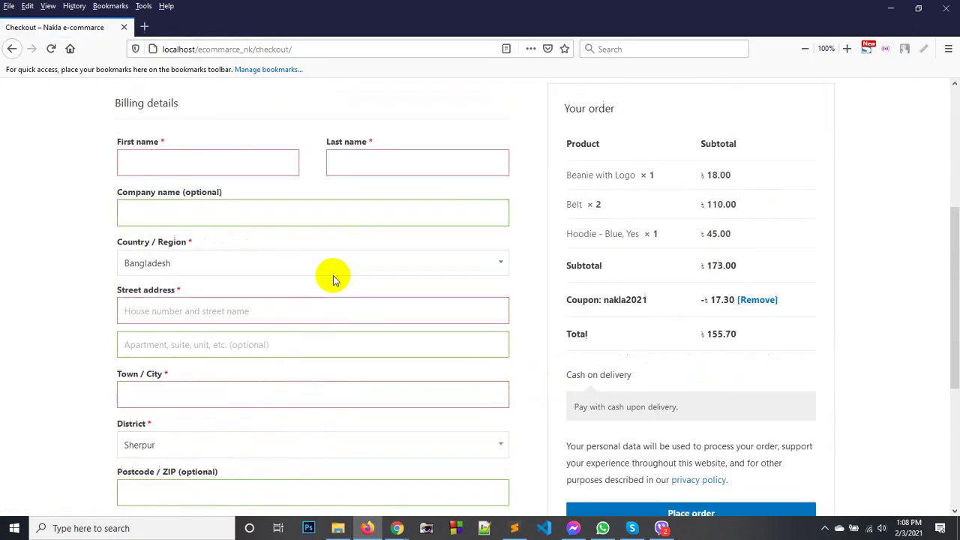
{"action": "left_click", "coordinate": [160, 240]}
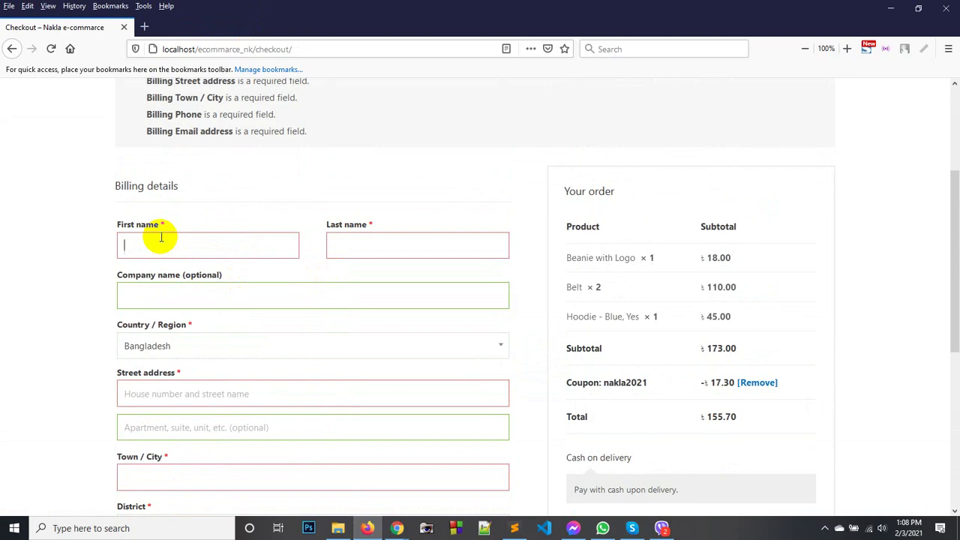
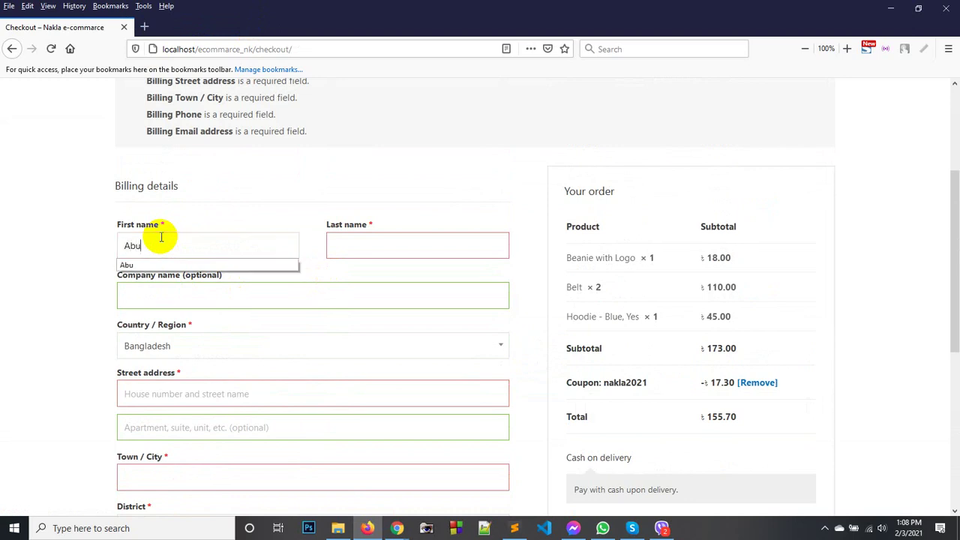
{"action": "key", "text": "Tab"}
{"action": "key", "text": "Tab"}
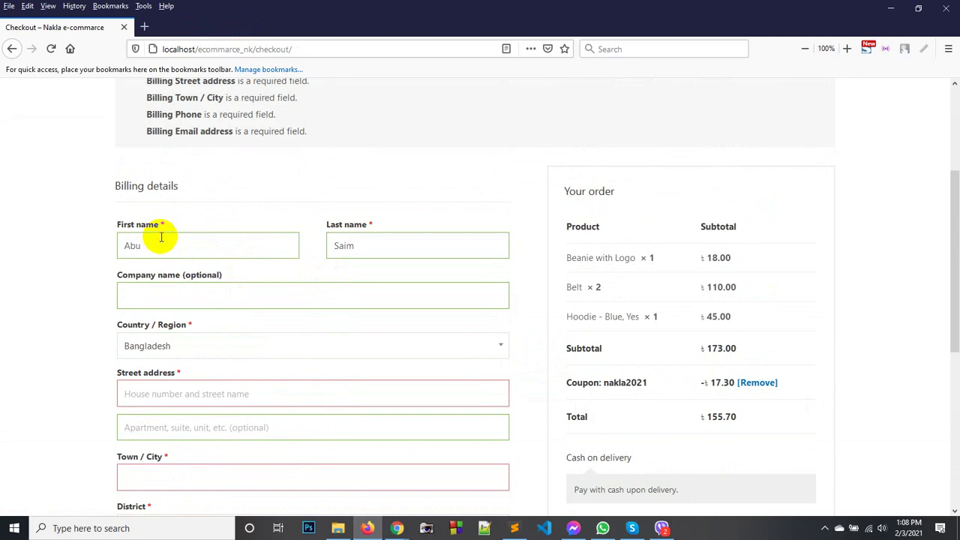
Set the billing country to Bangladesh.
{"action": "left_click", "coordinate": [150, 344]}
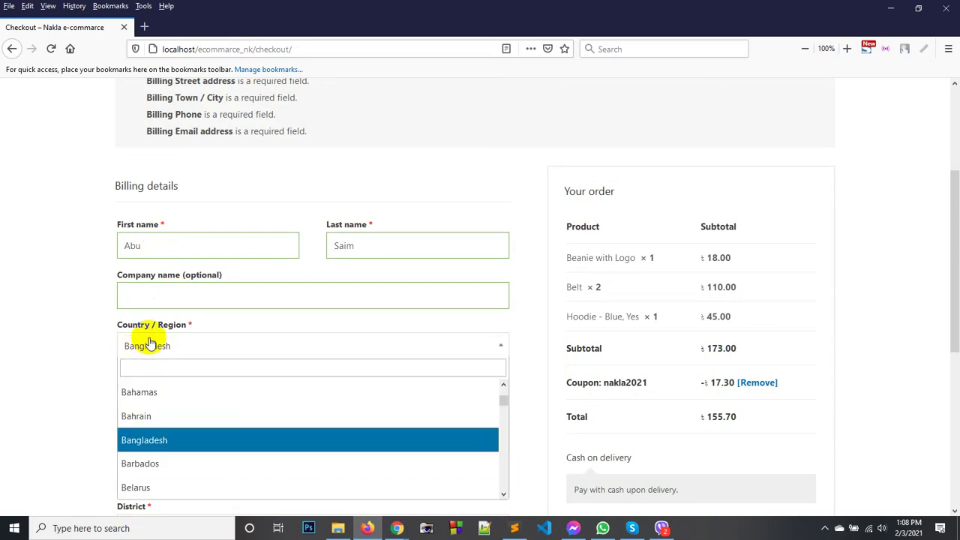
{"action": "type", "text": "jama"}
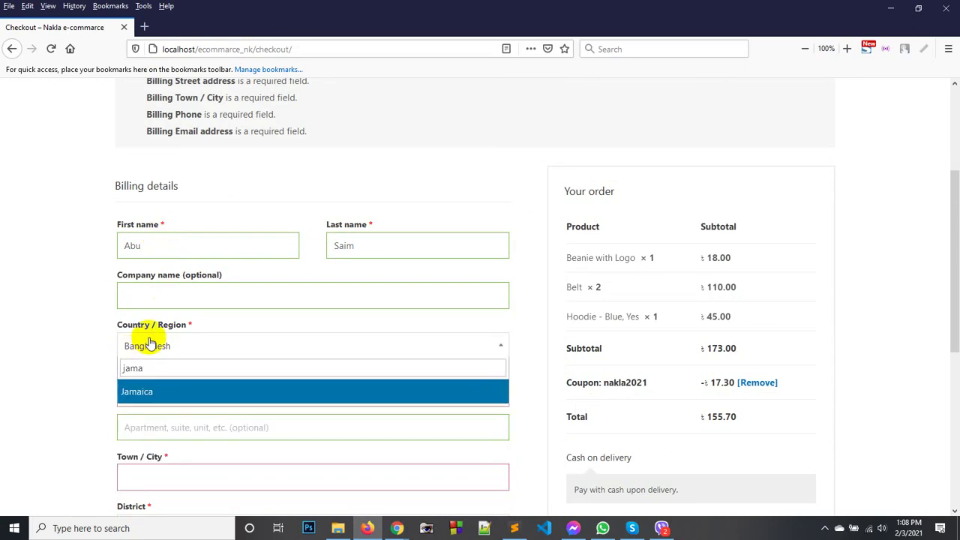
{"action": "key", "text": "BackSpace"}
{"action": "key", "text": "BackSpace"}
{"action": "key", "text": "BackSpace"}
{"action": "type", "text": "dha"}
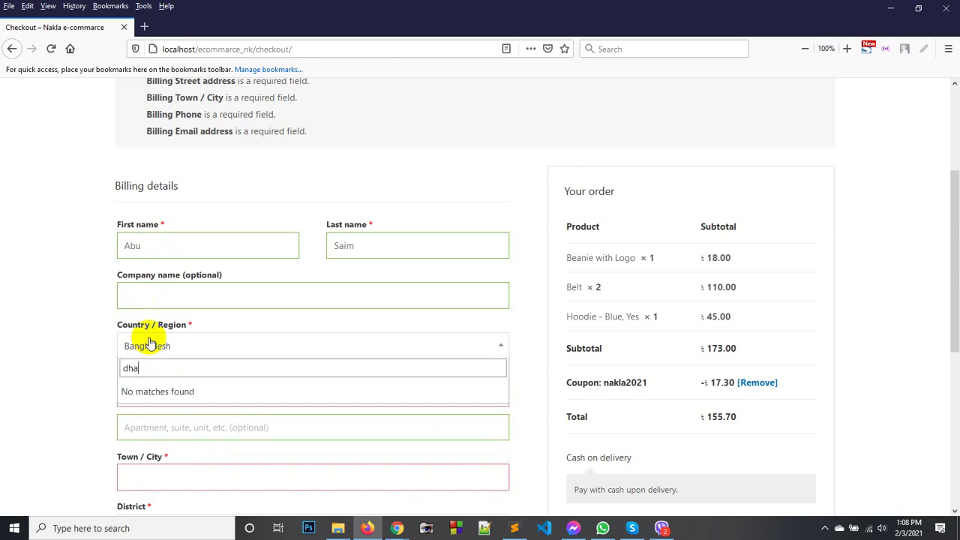
{"action": "type", "text": "k"}
{"action": "key", "text": "BackSpace"}
{"action": "key", "text": "BackSpace"}
{"action": "key", "text": "BackSpace"}
{"action": "key", "text": "BackSpace"}
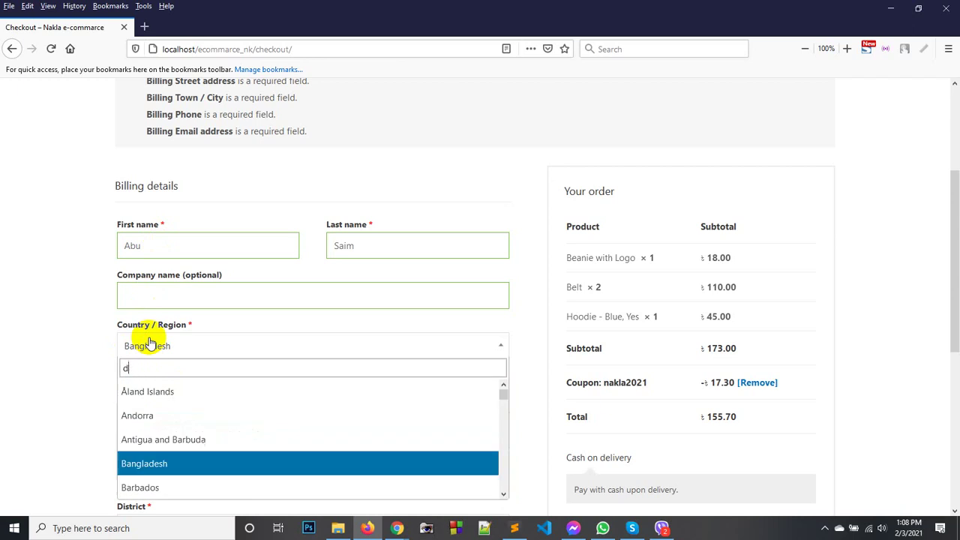
{"action": "type", "text": "ba"}
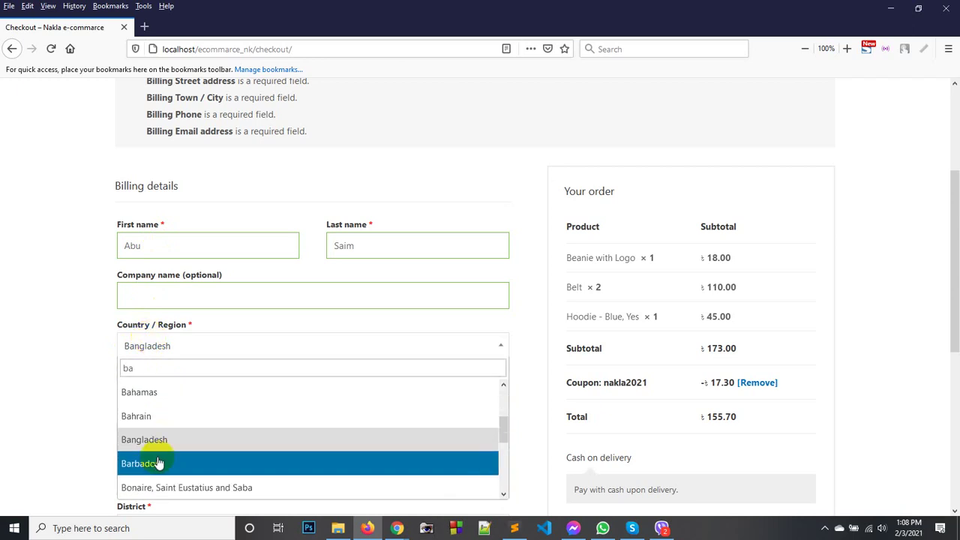
{"action": "left_click", "coordinate": [142, 440]}
Fill in the billing street address and start the town or city.
{"action": "scroll", "coordinate": [113, 330], "scroll_direction": "down", "scroll_amount": 3}
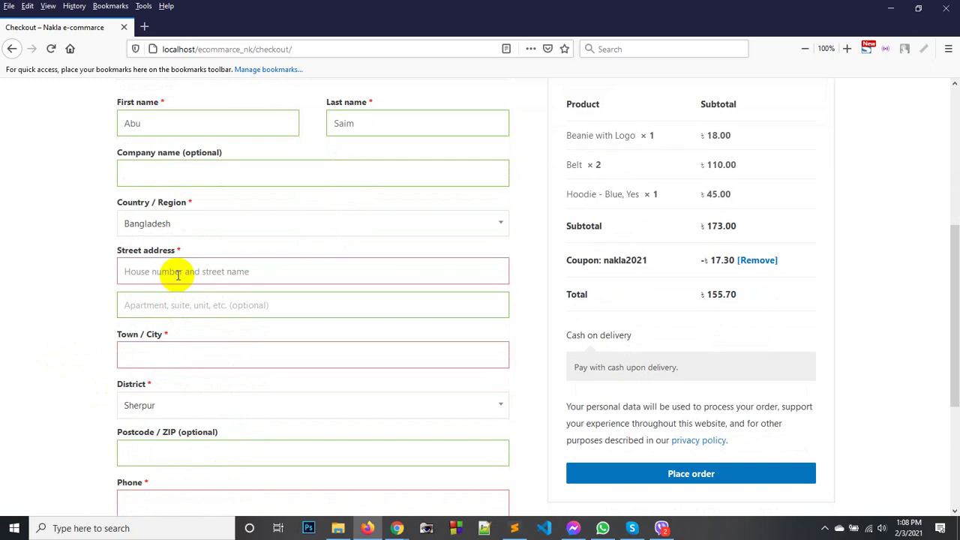
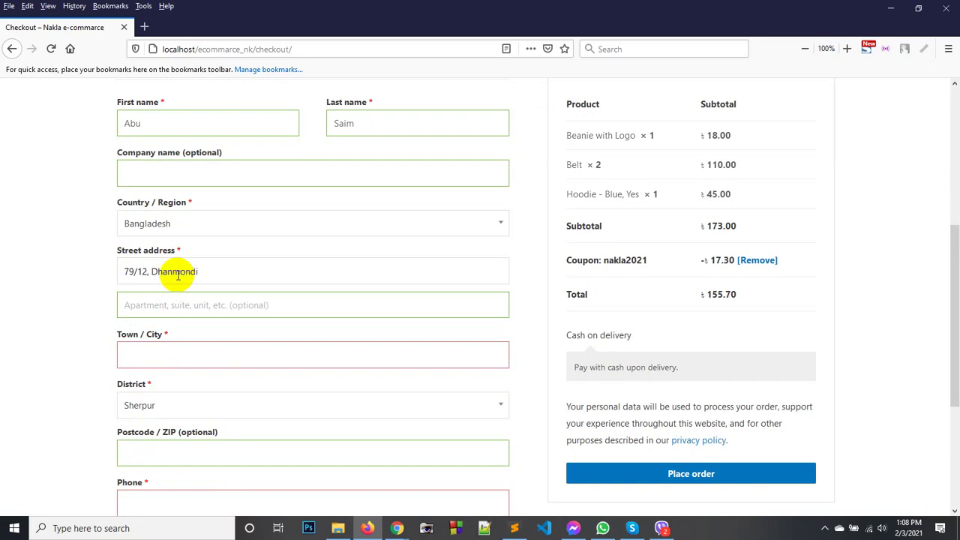
{"action": "key", "text": "Tab"}
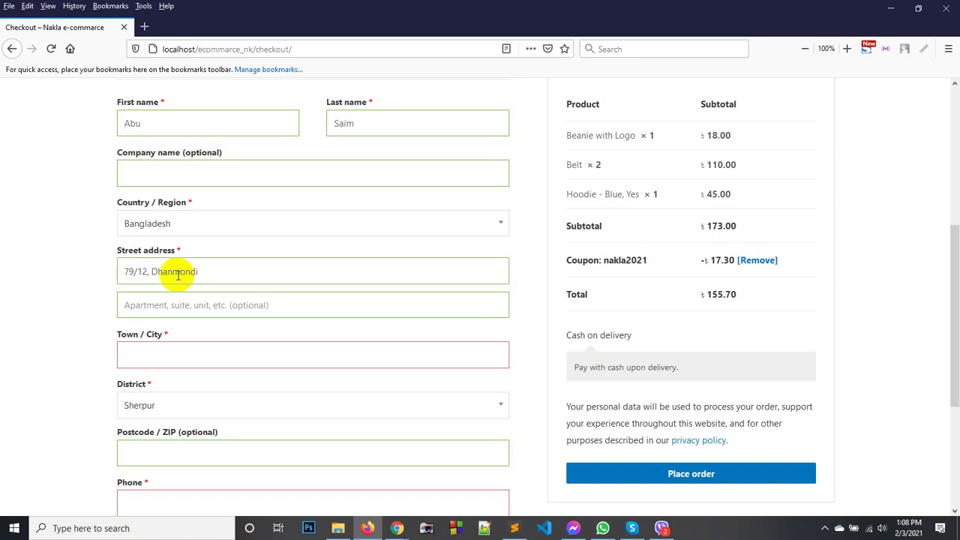
{"action": "left_click", "coordinate": [168, 361]}
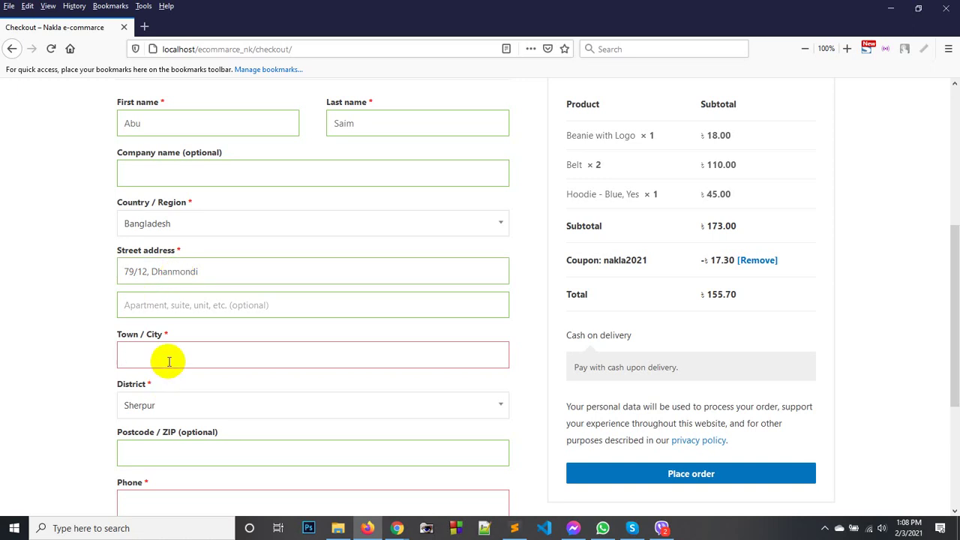
{"action": "type", "text": "Dahaka"}
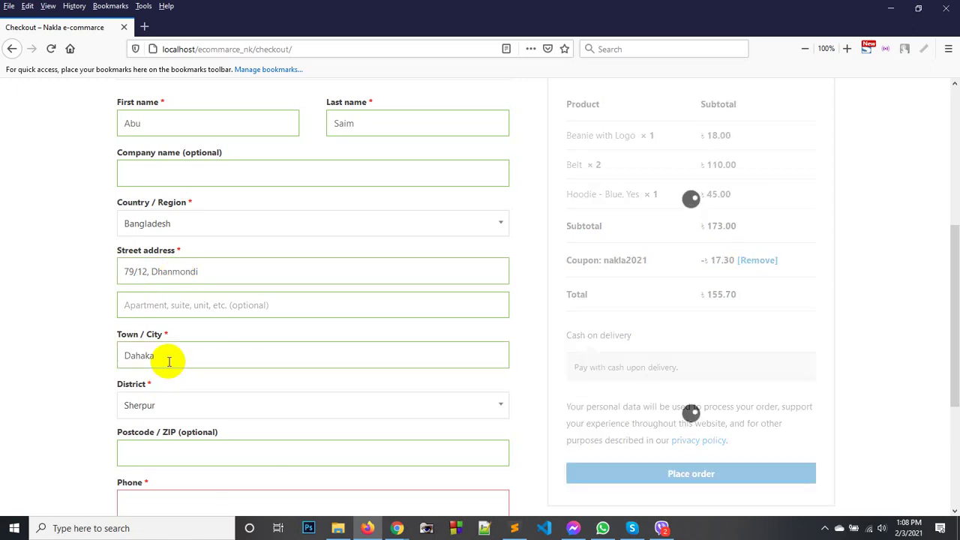
{"action": "key", "text": "BackSpace"}
{"action": "key", "text": "BackSpace"}
{"action": "key", "text": "BackSpace"}
{"action": "key", "text": "BackSpace"}
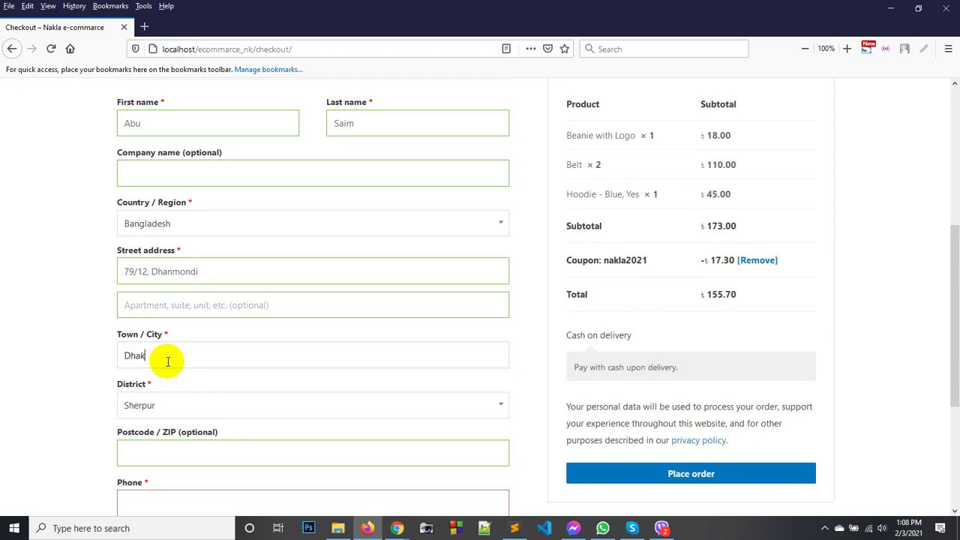
Choose Dhaka as the district and correct the town and street address.
{"action": "left_click", "coordinate": [189, 405]}
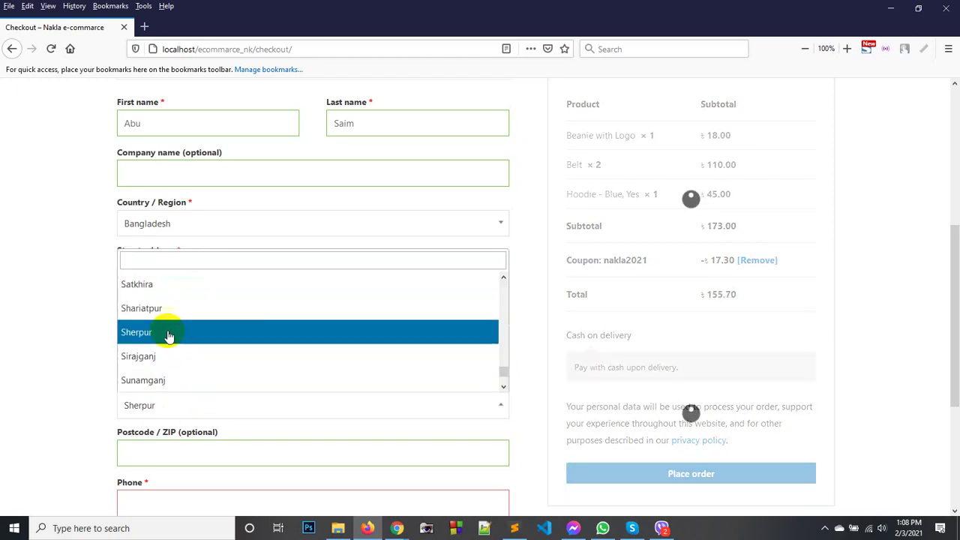
{"action": "type", "text": "Dha"}
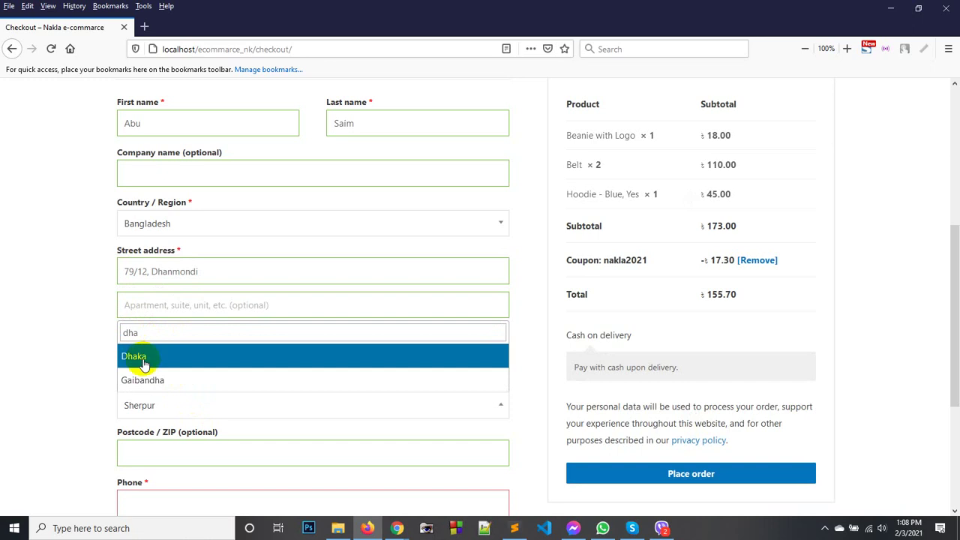
{"action": "left_click", "coordinate": [135, 357]}
{"action": "scroll", "coordinate": [111, 377], "scroll_direction": "down", "scroll_amount": 4}
{"action": "double_click", "coordinate": [166, 173]}
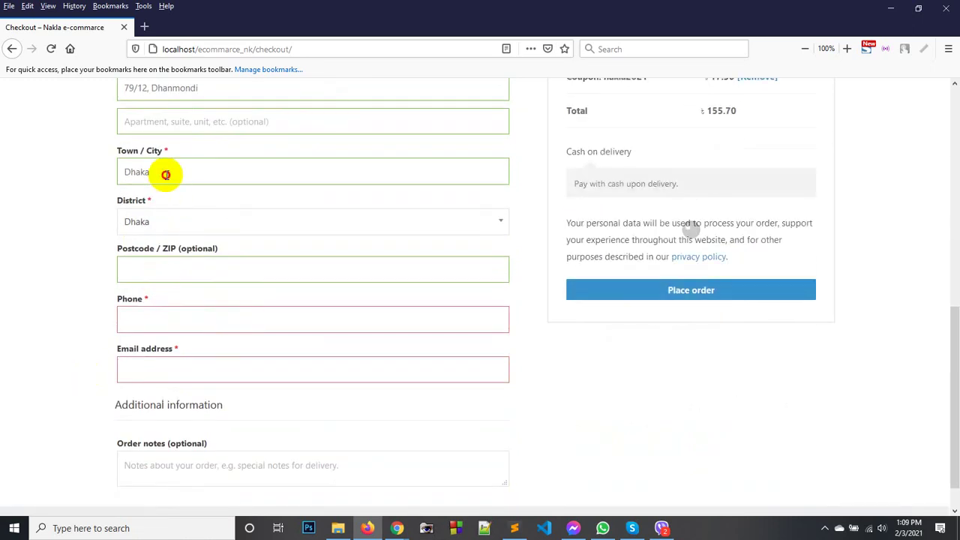
{"action": "type", "text": "Dha"}
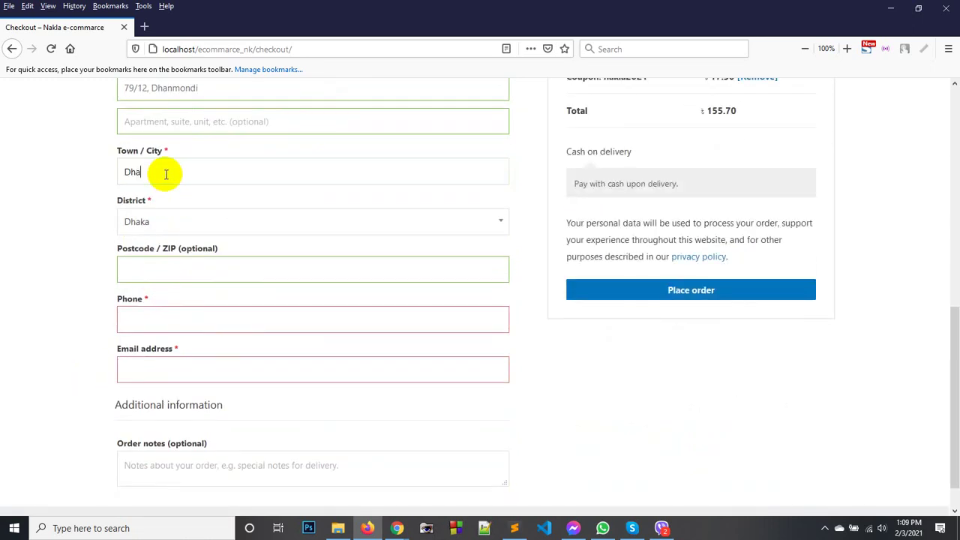
{"action": "type", "text": "nmondi"}
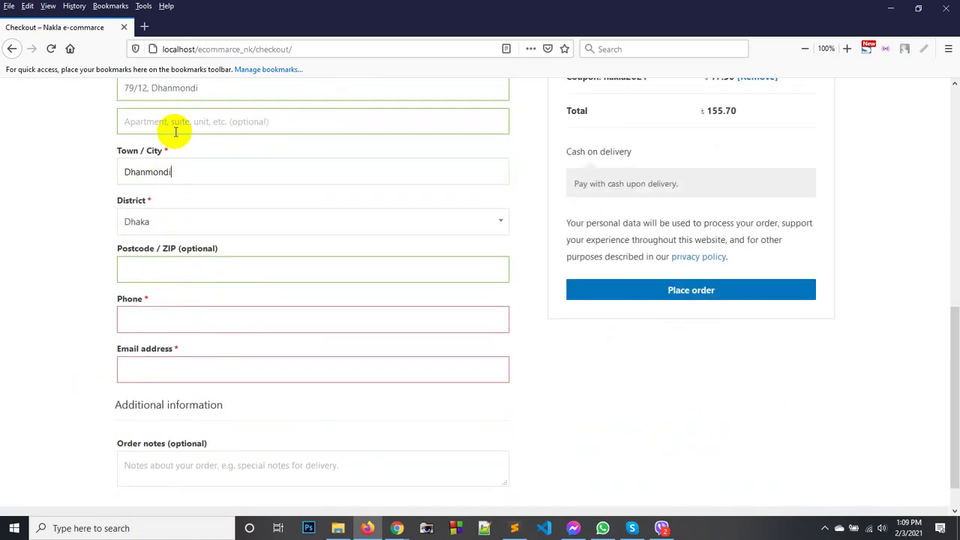
{"action": "double_click", "coordinate": [162, 88]}
{"action": "key", "text": "BackSpace"}
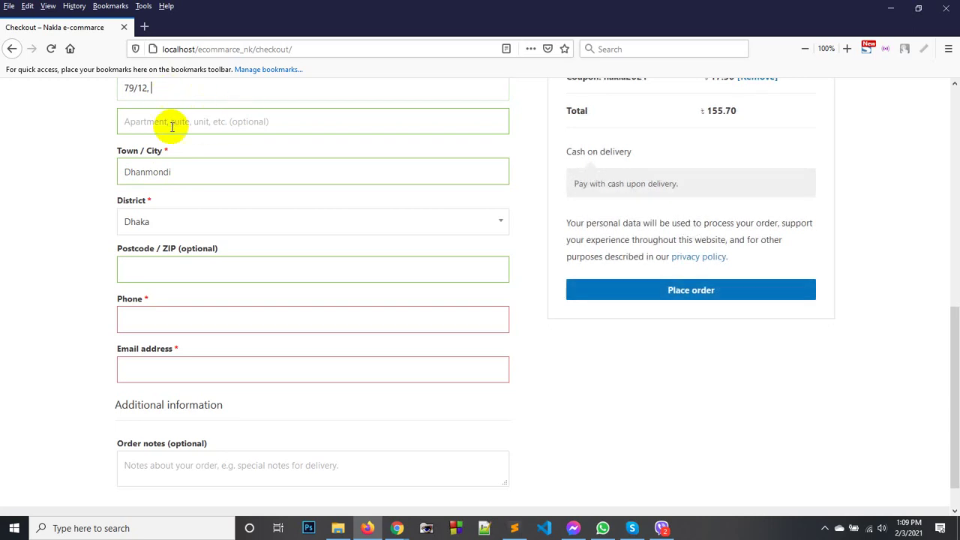
Enter the billing postcode, phone number and e-mail address.
{"action": "left_click", "coordinate": [180, 270]}
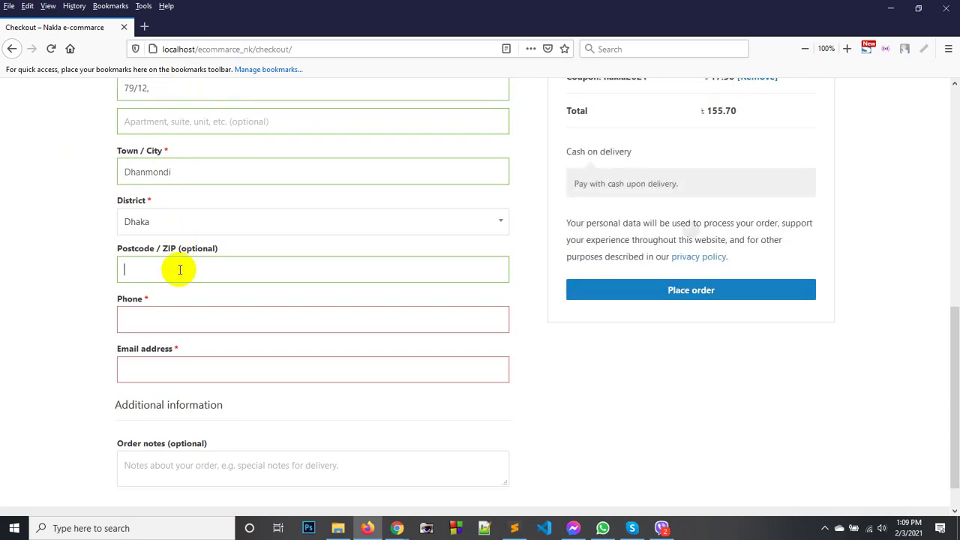
{"action": "type", "text": "1209"}
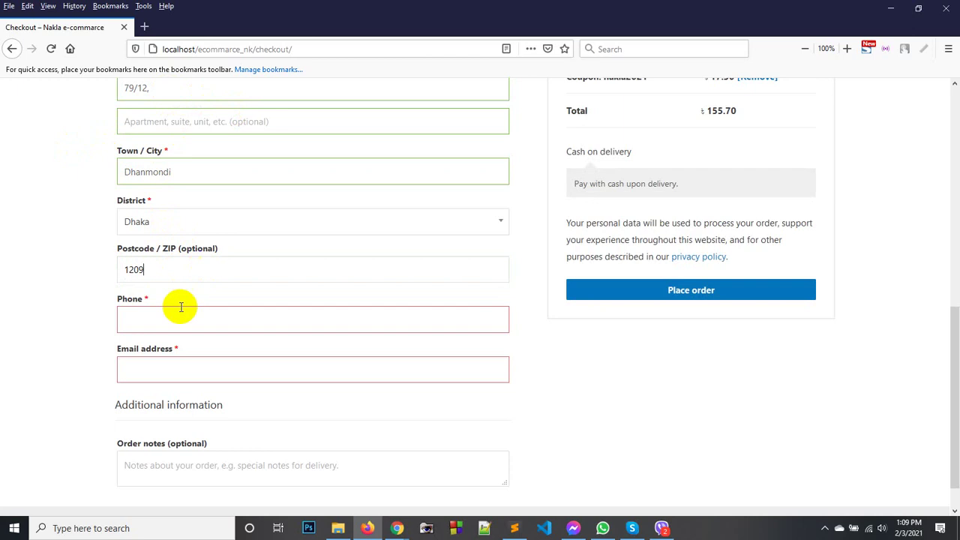
{"action": "left_click", "coordinate": [156, 315]}
{"action": "type", "text": "0"}
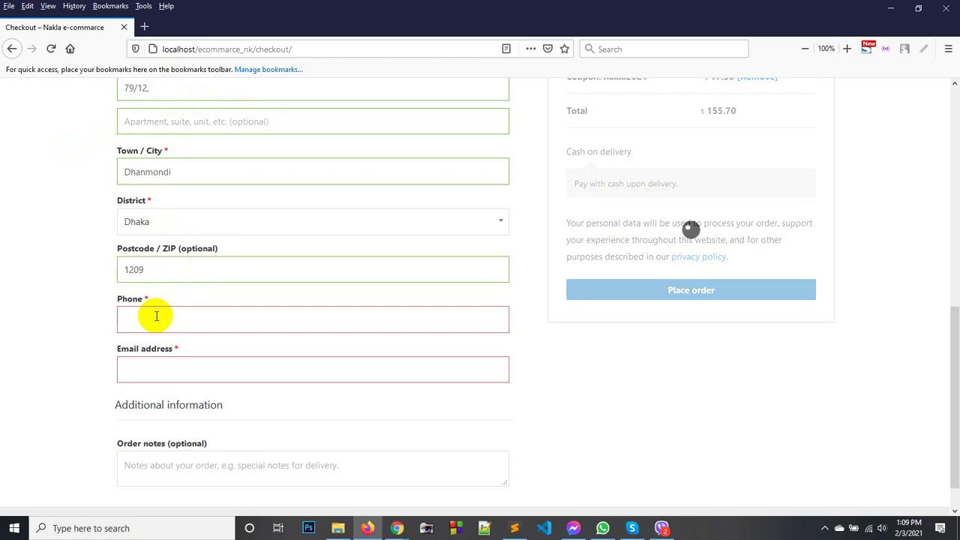
{"action": "type", "text": "1**"}
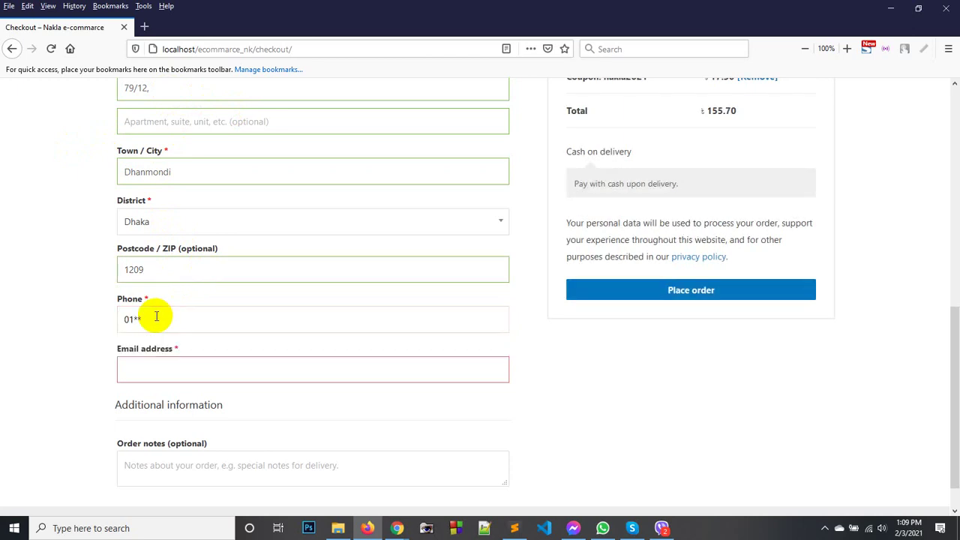
{"action": "key", "text": "BackSpace"}
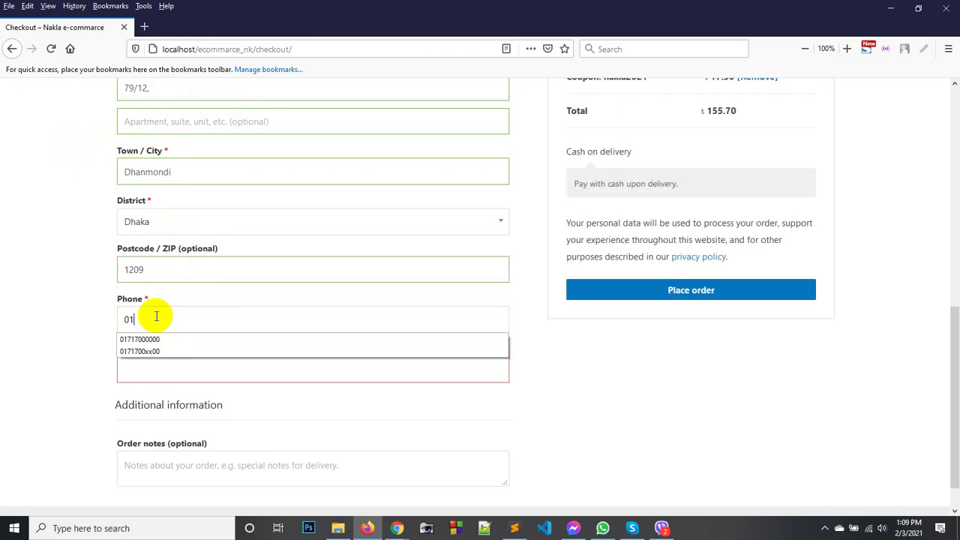
{"action": "left_click", "coordinate": [158, 341]}
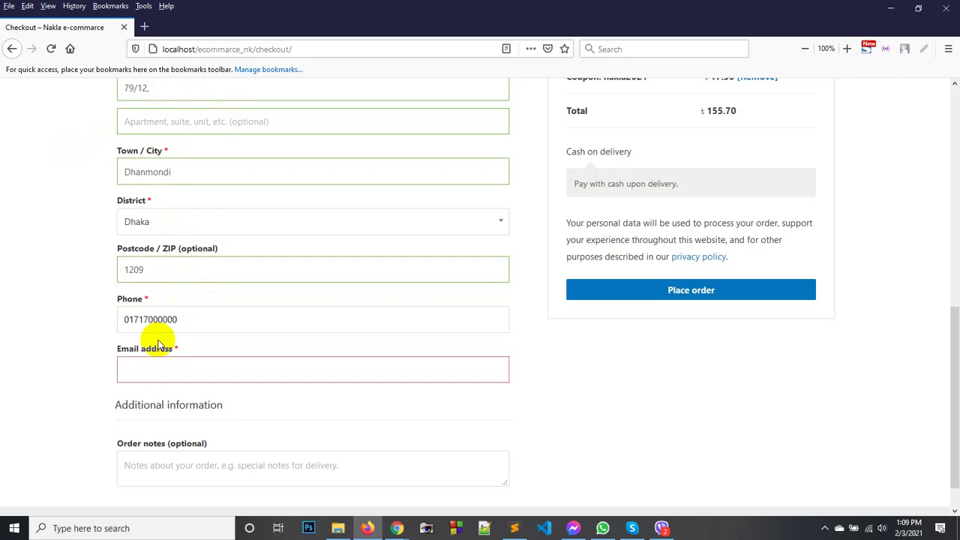
{"action": "left_click", "coordinate": [159, 375]}
{"action": "type", "text": "a"}
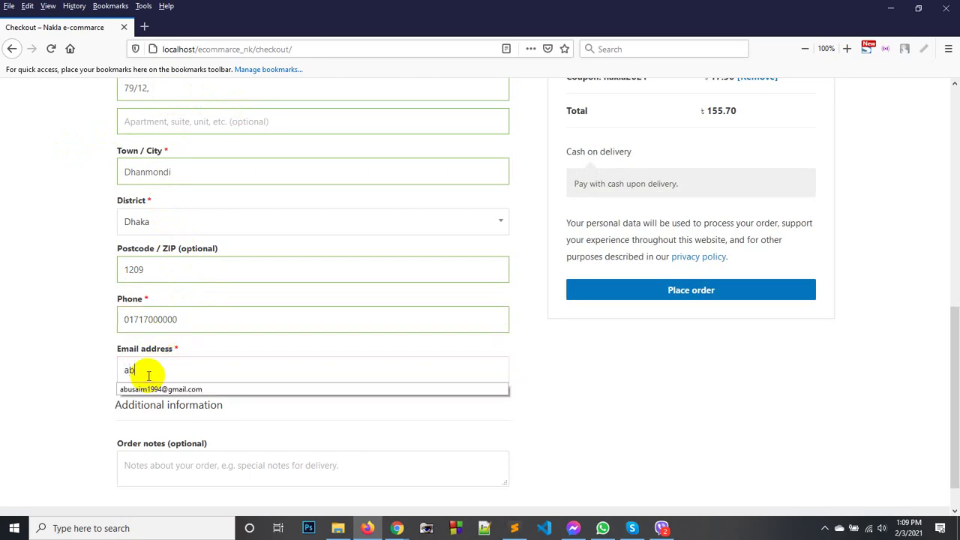
{"action": "type", "text": "b"}
{"action": "left_click", "coordinate": [273, 390]}
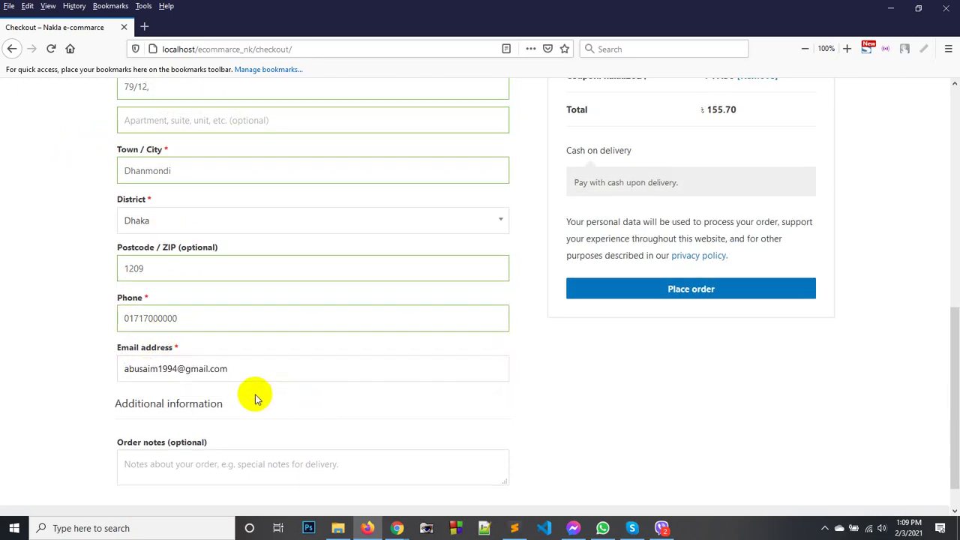
Review the order summary and Cash on delivery option, then place the order.
{"action": "scroll", "coordinate": [255, 398], "scroll_direction": "down", "scroll_amount": 1}
{"action": "left_click", "coordinate": [207, 424]}
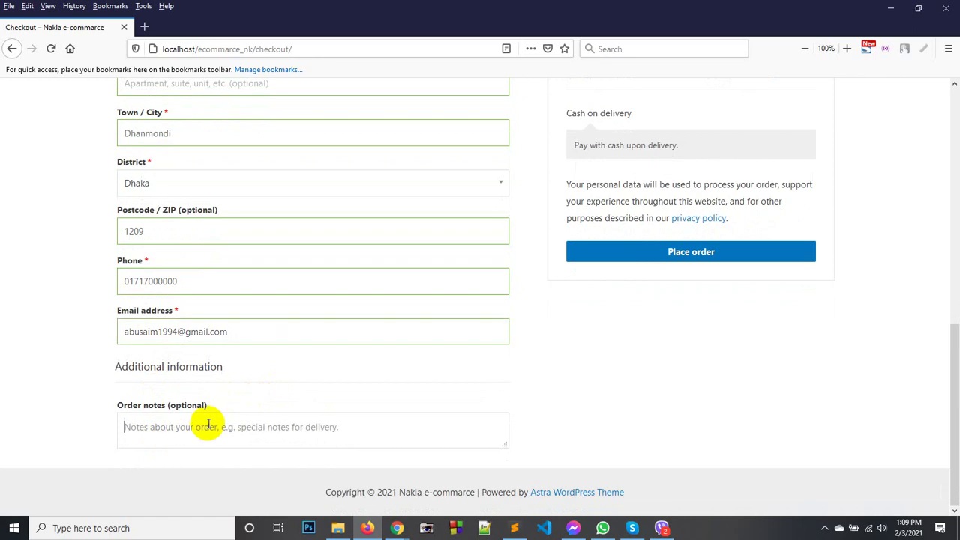
{"action": "scroll", "coordinate": [358, 319], "scroll_direction": "up", "scroll_amount": 10}
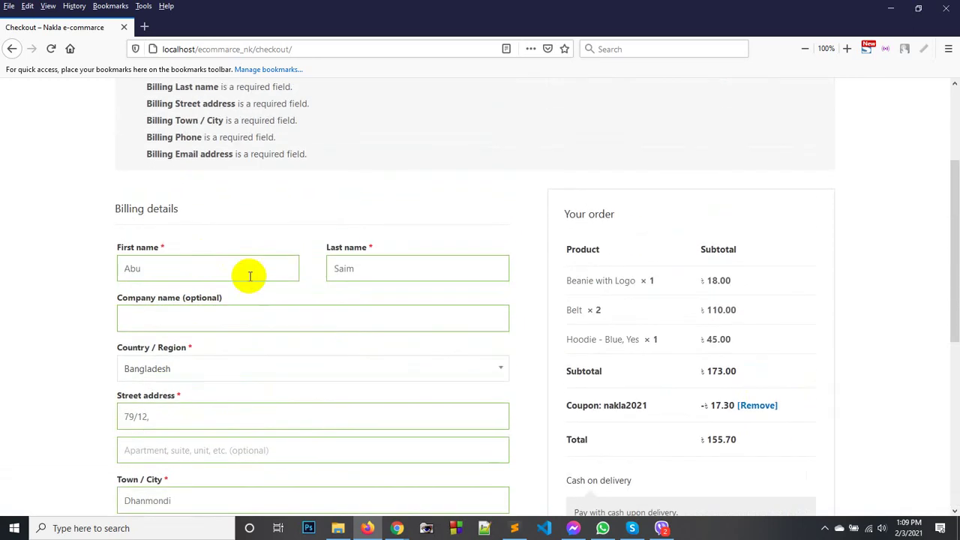
{"action": "scroll", "coordinate": [250, 276], "scroll_direction": "up", "scroll_amount": 3}
{"action": "scroll", "coordinate": [238, 240], "scroll_direction": "down", "scroll_amount": 5}
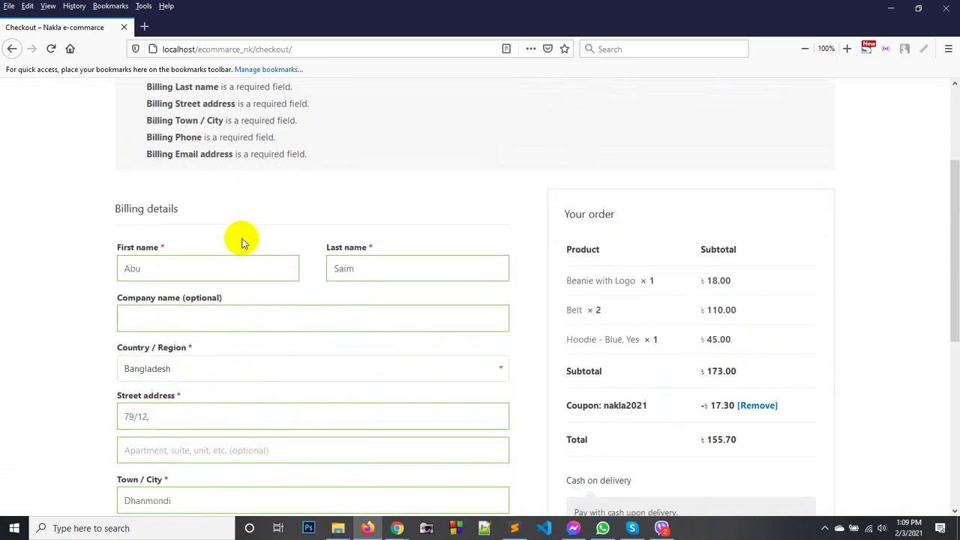
{"action": "scroll", "coordinate": [368, 242], "scroll_direction": "down", "scroll_amount": 8}
{"action": "scroll", "coordinate": [525, 260], "scroll_direction": "up", "scroll_amount": 6}
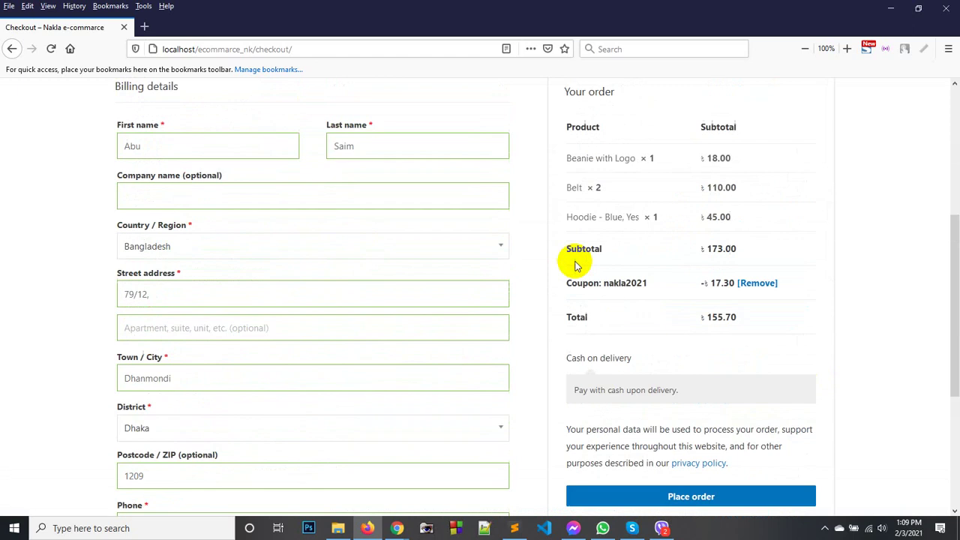
{"action": "scroll", "coordinate": [593, 262], "scroll_direction": "down", "scroll_amount": 6}
{"action": "scroll", "coordinate": [590, 163], "scroll_direction": "up", "scroll_amount": 2}
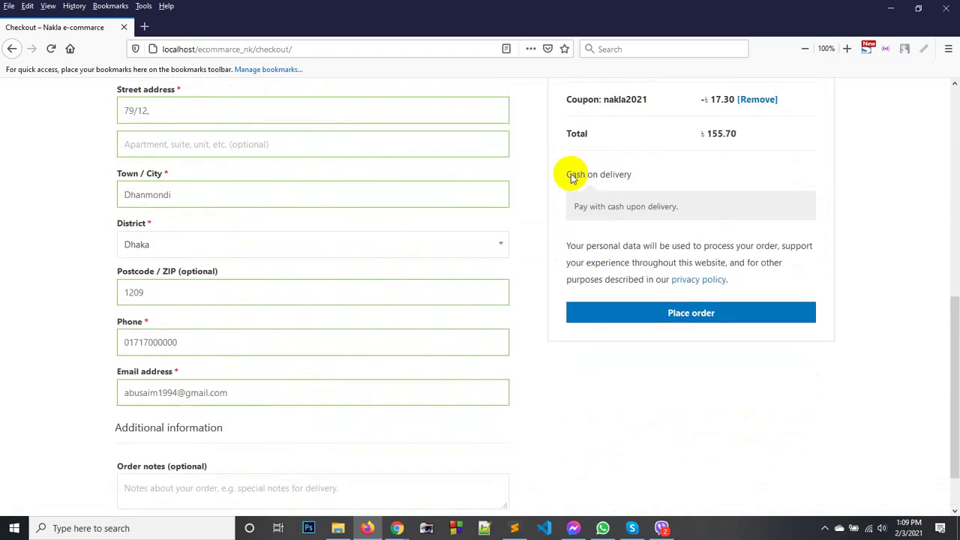
{"action": "left_click_drag", "start_coordinate": [572, 173], "coordinate": [621, 178]}
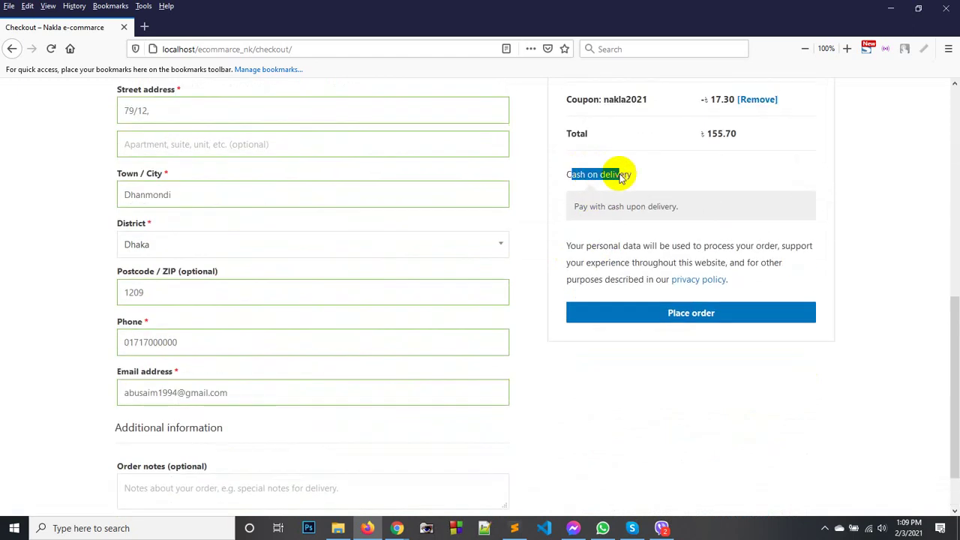
{"action": "left_click", "coordinate": [665, 316]}
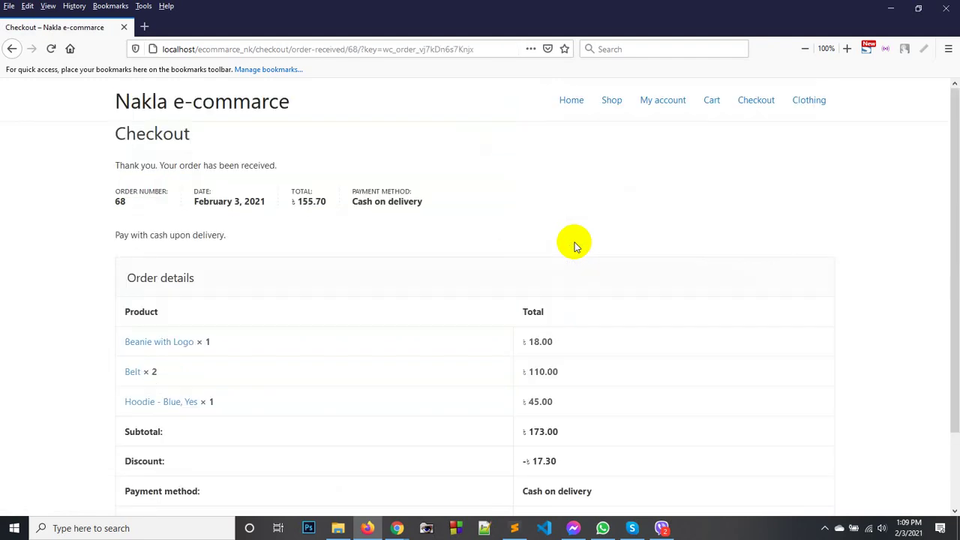
Review order 68's confirmation: 155.70 total, 17.30 discount, paid by cash on delivery.
{"action": "scroll", "coordinate": [191, 255], "scroll_direction": "down", "scroll_amount": 2}
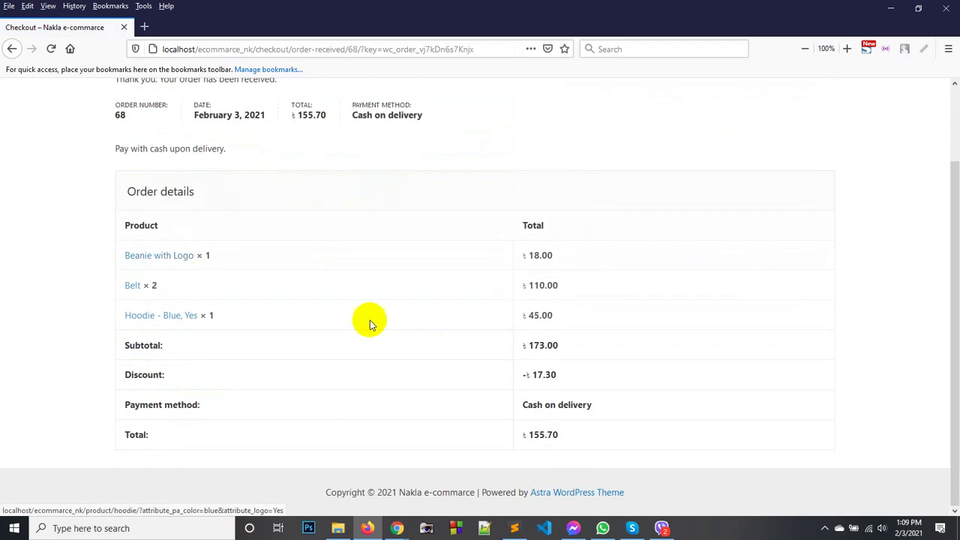
{"action": "scroll", "coordinate": [409, 354], "scroll_direction": "up", "scroll_amount": 2}
{"action": "scroll", "coordinate": [450, 330], "scroll_direction": "down", "scroll_amount": 2}
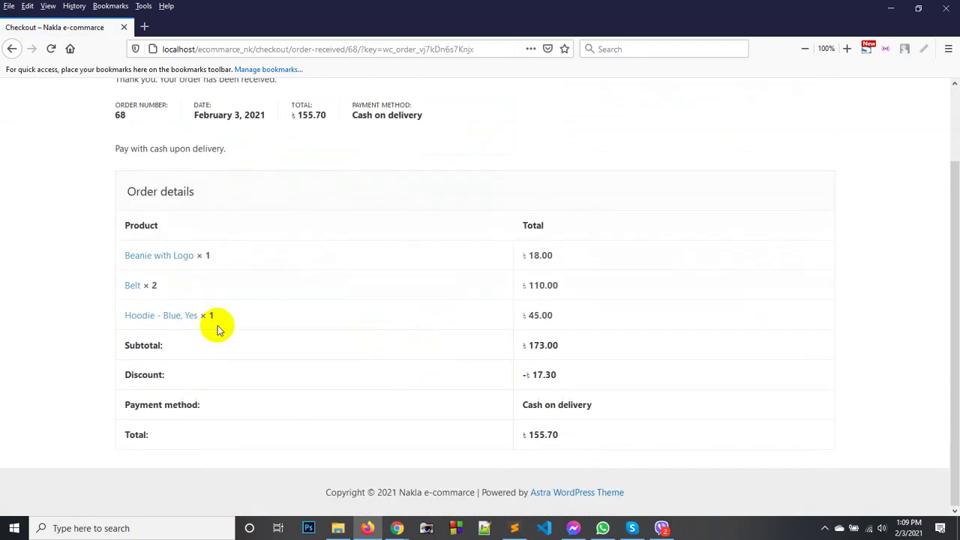
{"action": "scroll", "coordinate": [255, 315], "scroll_direction": "up", "scroll_amount": 1}
{"action": "scroll", "coordinate": [263, 248], "scroll_direction": "up", "scroll_amount": 1}
{"action": "left_click_drag", "start_coordinate": [122, 190], "coordinate": [392, 212]}
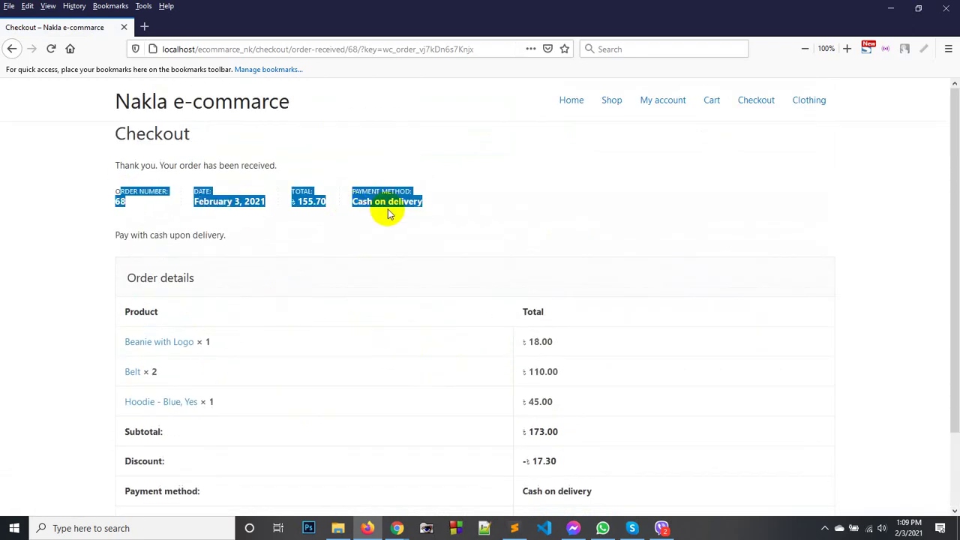
{"action": "left_click", "coordinate": [229, 217]}
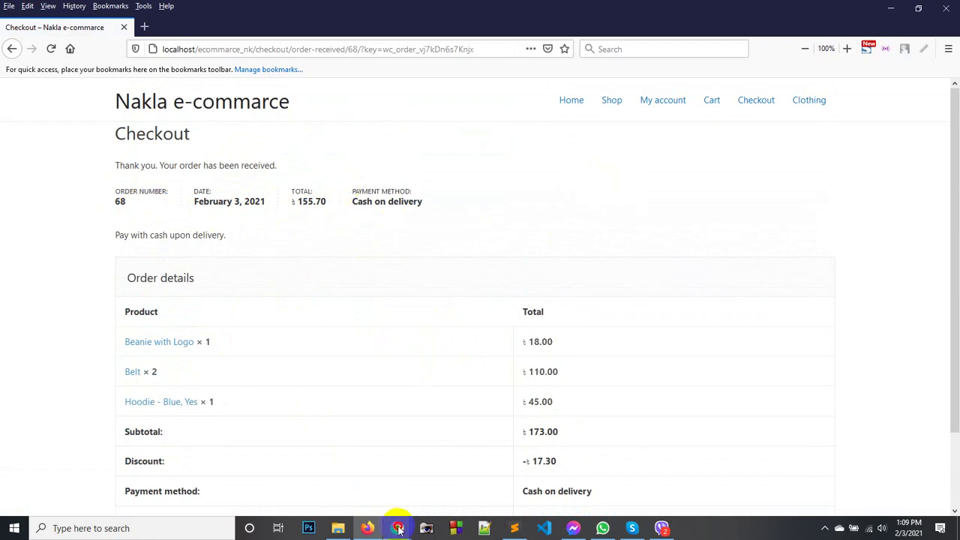
Reload the admin window and open the WooCommerce Orders list.
{"action": "mouse_move", "coordinate": [398, 528]}
{"action": "left_click", "coordinate": [360, 486]}
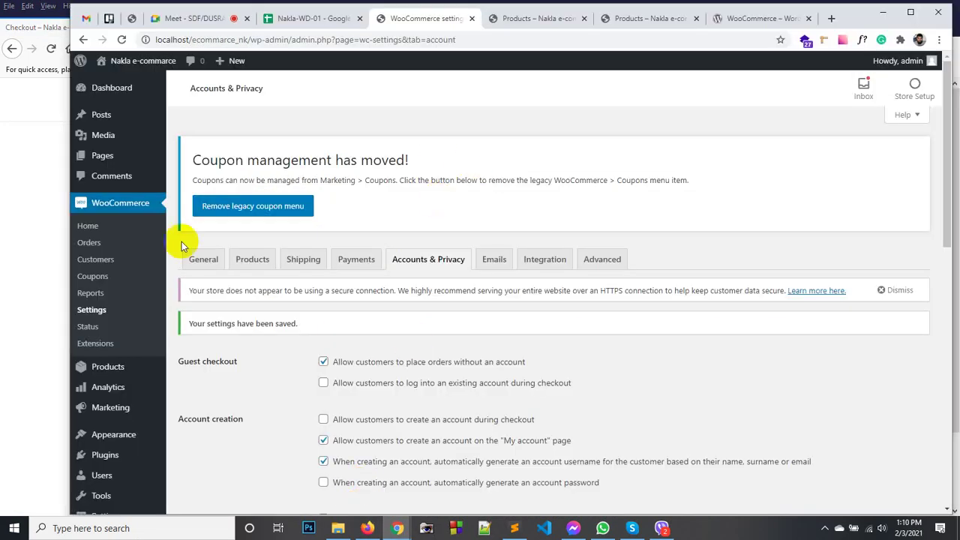
{"action": "left_click", "coordinate": [121, 39]}
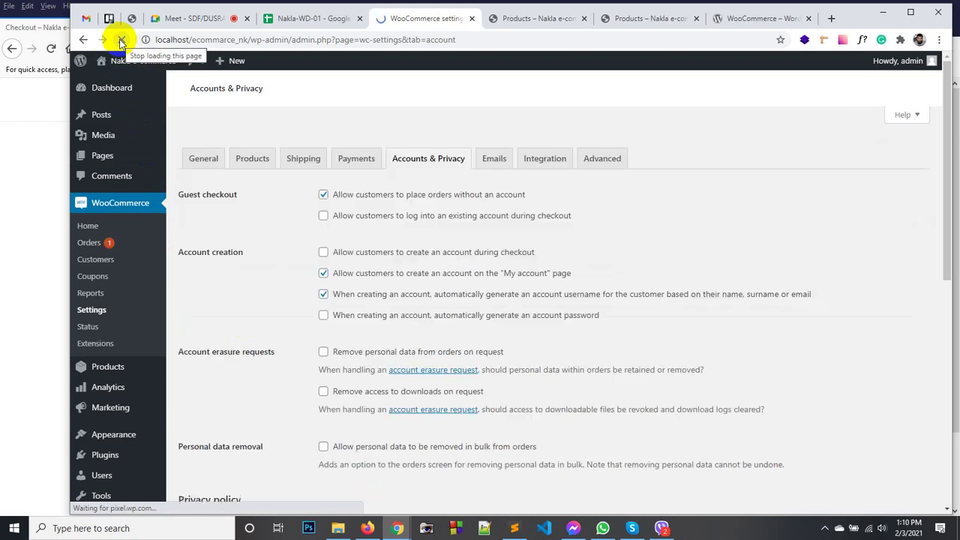
{"action": "left_click", "coordinate": [95, 252]}
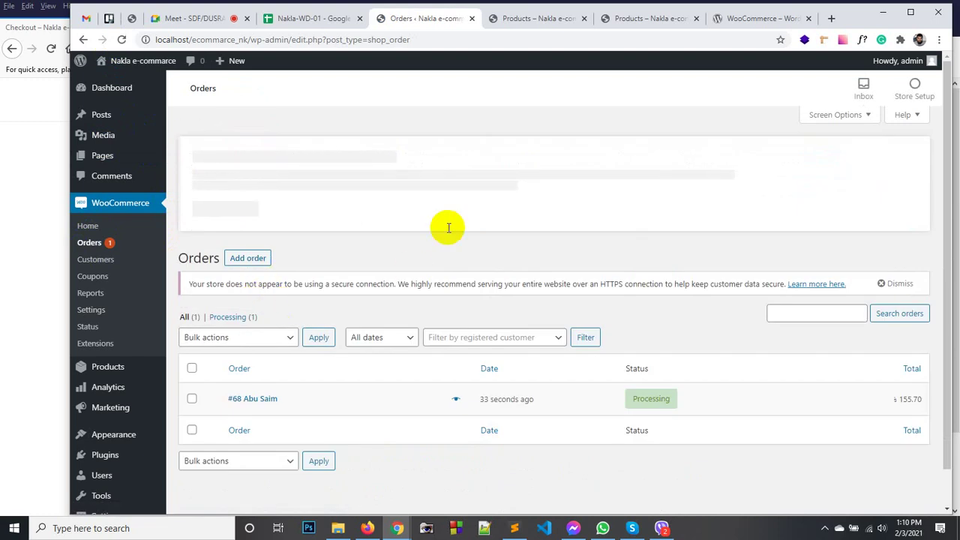
Find order #68 (Processing, 155.70) and open it for editing.
{"action": "scroll", "coordinate": [279, 381], "scroll_direction": "down", "scroll_amount": 1}
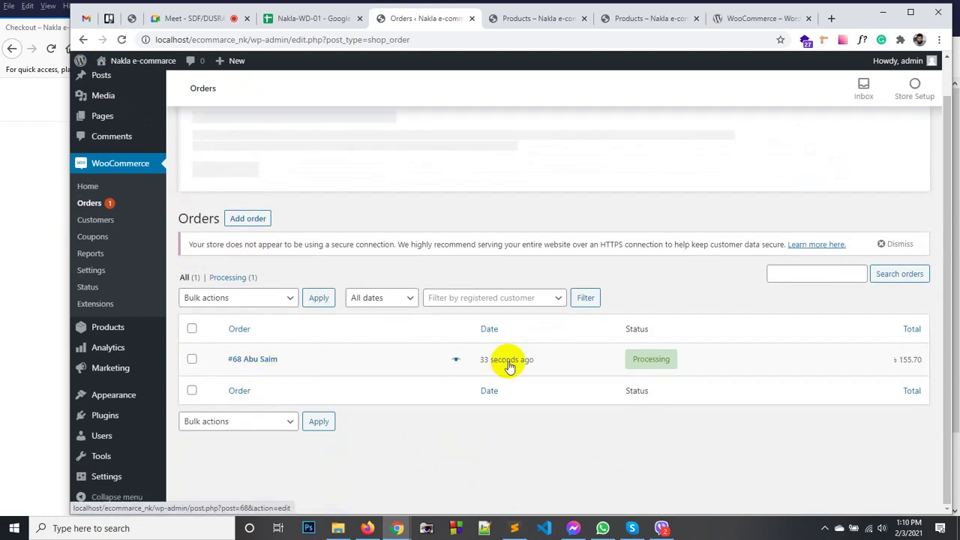
{"action": "mouse_move", "coordinate": [650, 363]}
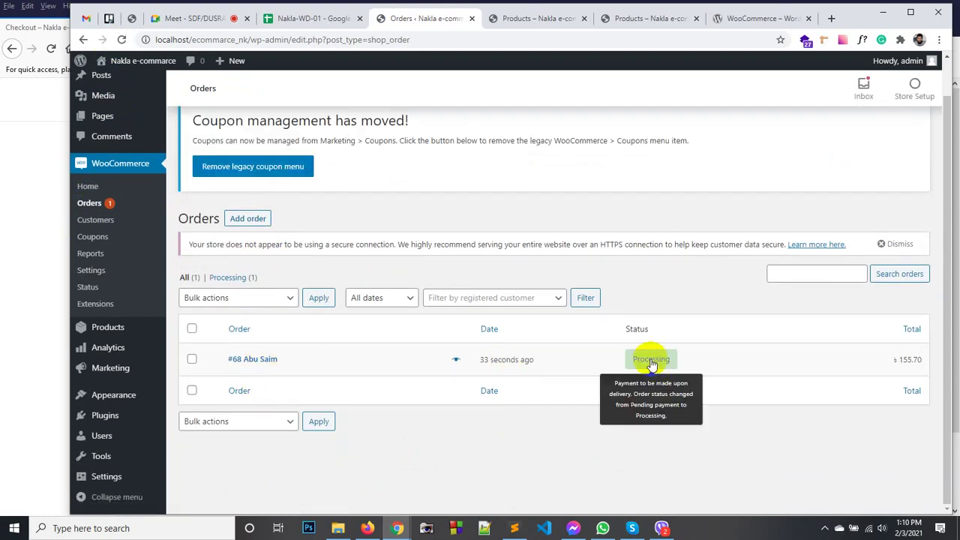
{"action": "scroll", "coordinate": [714, 315], "scroll_direction": "up", "scroll_amount": 1}
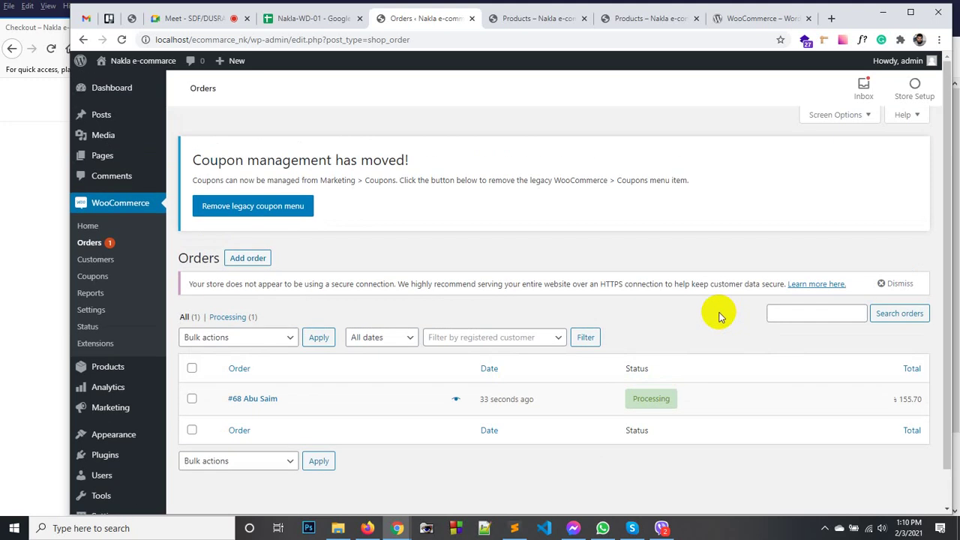
{"action": "scroll", "coordinate": [719, 315], "scroll_direction": "down", "scroll_amount": 1}
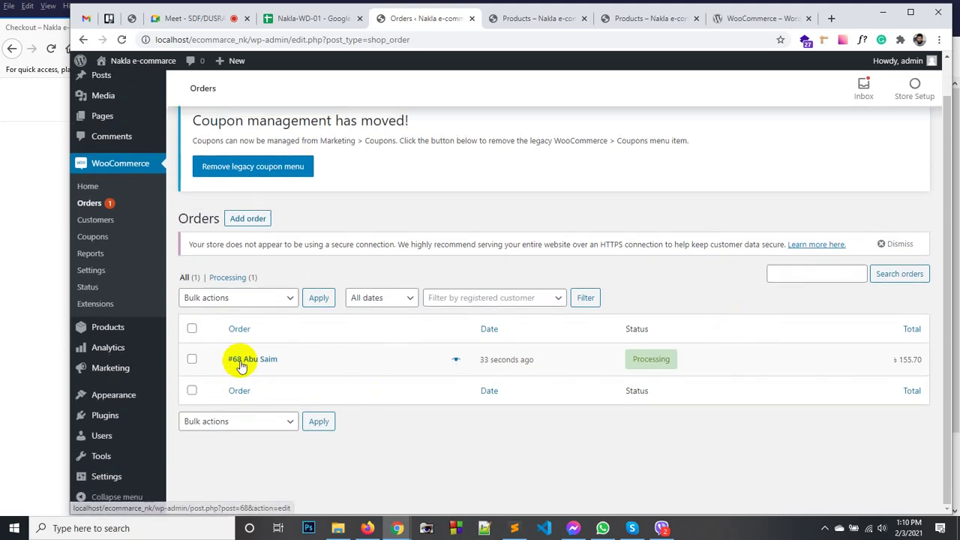
{"action": "left_click", "coordinate": [250, 361]}
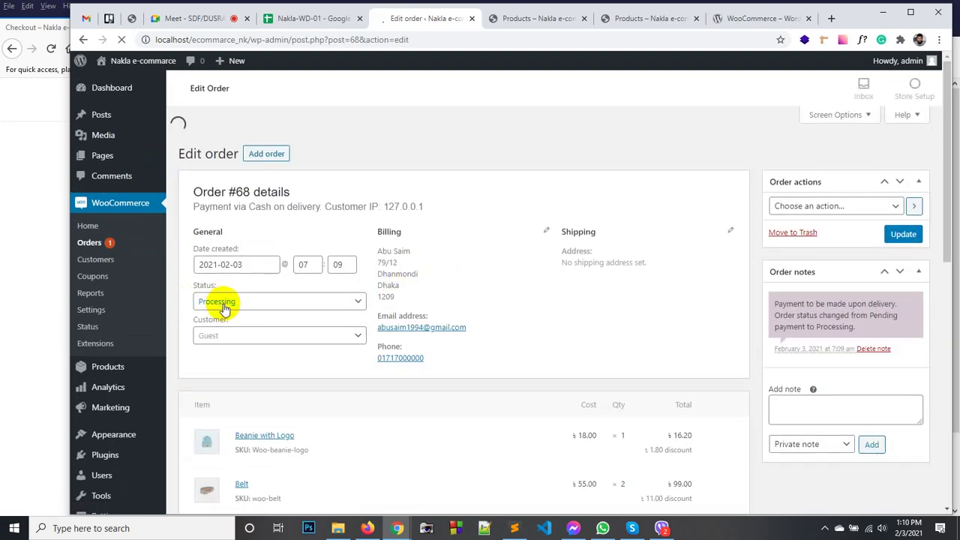
Leave order #68 at Processing and check its 17.30 nakla2021 discount and 155.70 total.
{"action": "scroll", "coordinate": [570, 225], "scroll_direction": "down", "scroll_amount": 2}
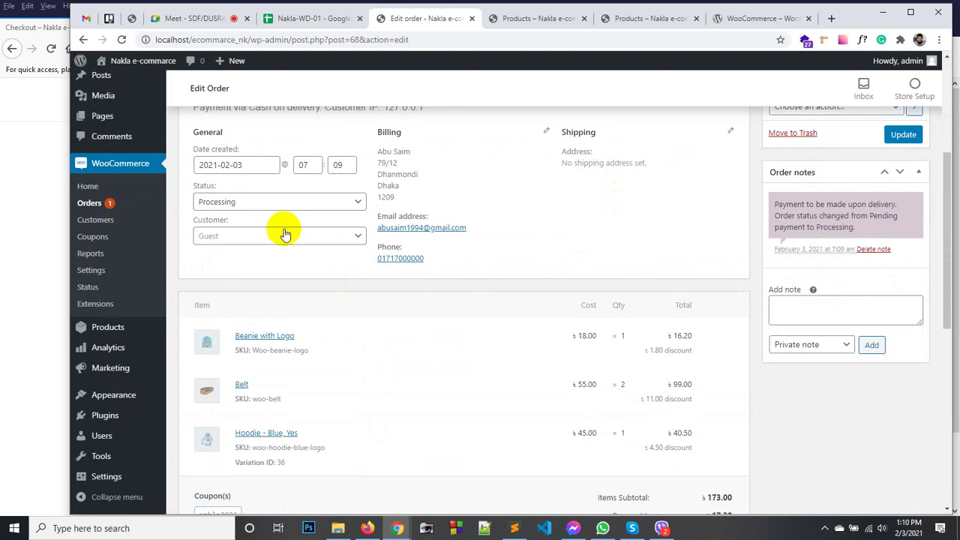
{"action": "left_click", "coordinate": [247, 207]}
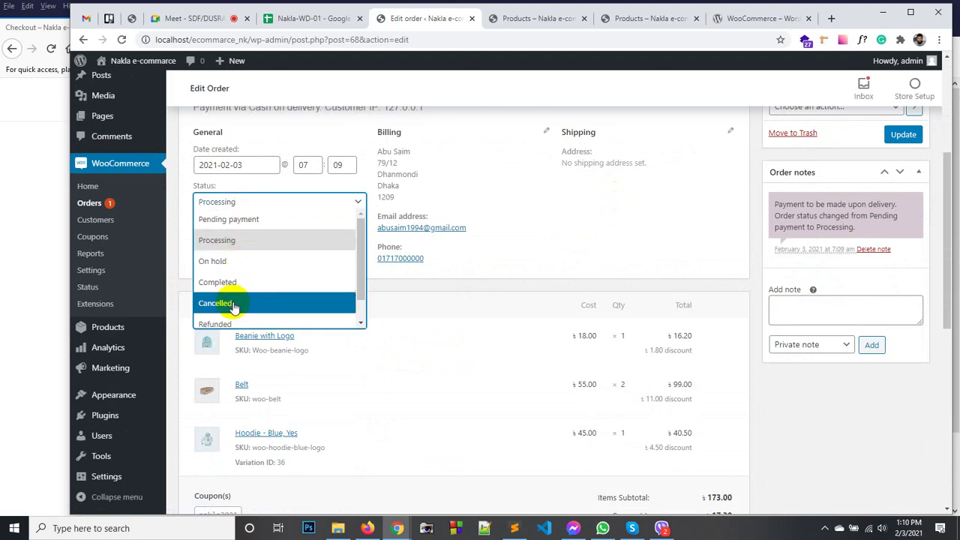
{"action": "scroll", "coordinate": [241, 322], "scroll_direction": "down", "scroll_amount": 1}
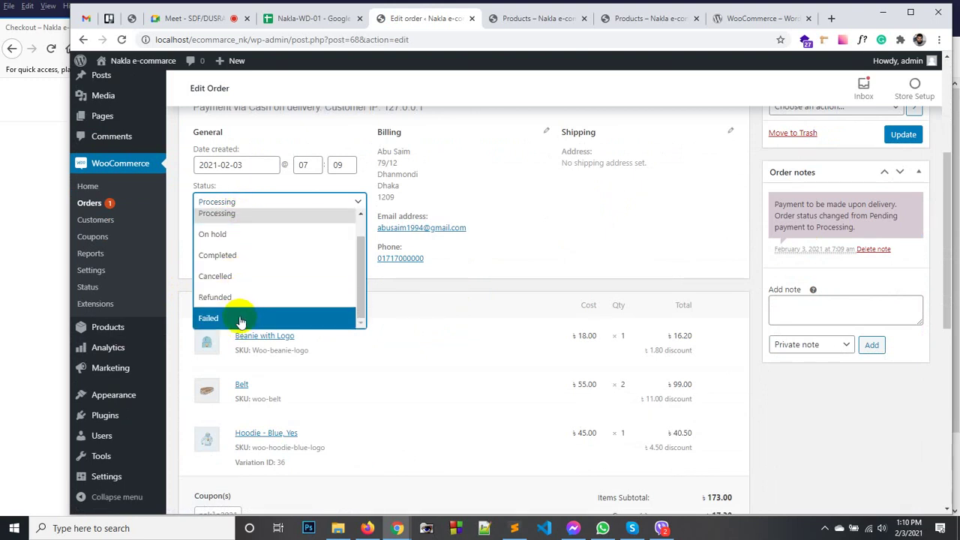
{"action": "left_click", "coordinate": [547, 225]}
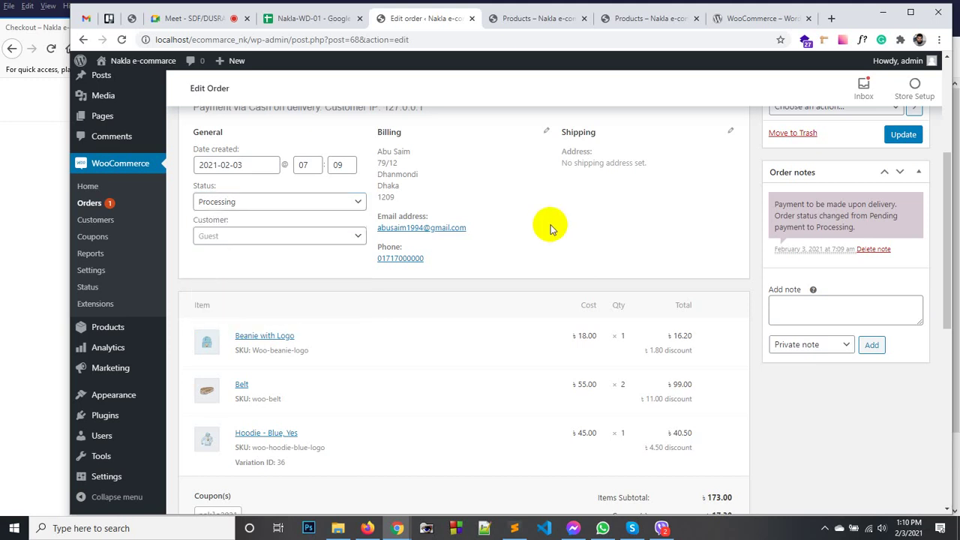
{"action": "scroll", "coordinate": [304, 282], "scroll_direction": "down", "scroll_amount": 2}
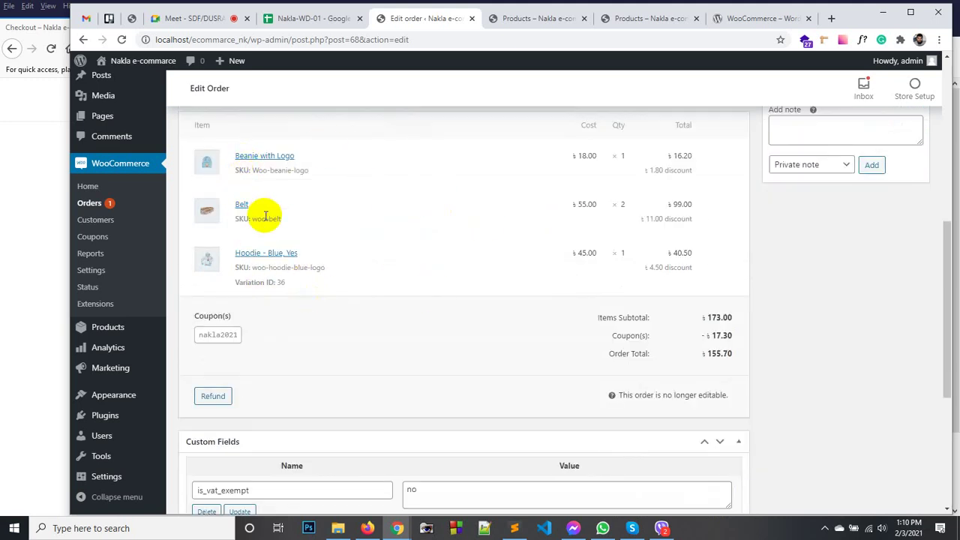
{"action": "scroll", "coordinate": [262, 216], "scroll_direction": "down", "scroll_amount": 2}
Review the Nakla2021 coupon (10 percentage discount, expires 2021-02-05), then go back to order #68.
{"action": "left_click", "coordinate": [221, 155]}
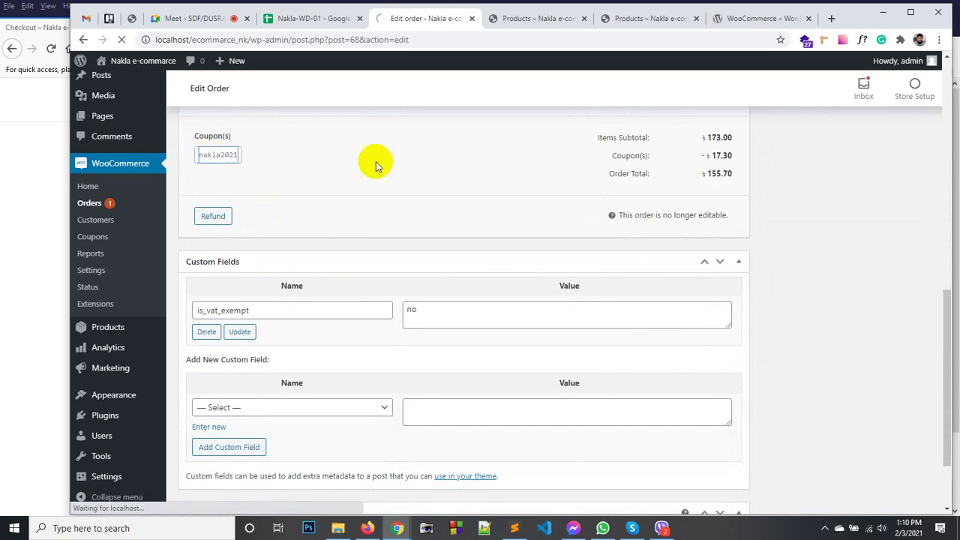
{"action": "scroll", "coordinate": [270, 324], "scroll_direction": "down", "scroll_amount": 1}
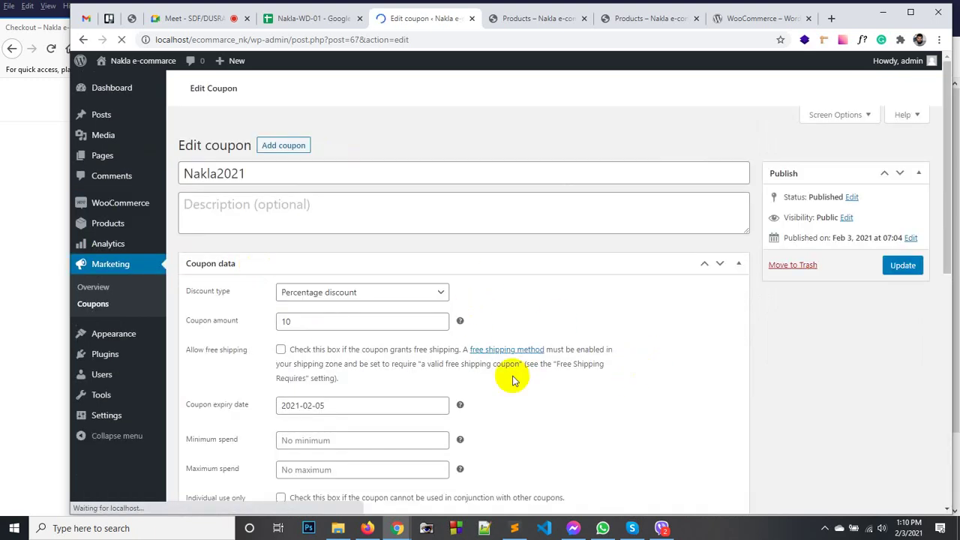
{"action": "left_click", "coordinate": [89, 40]}
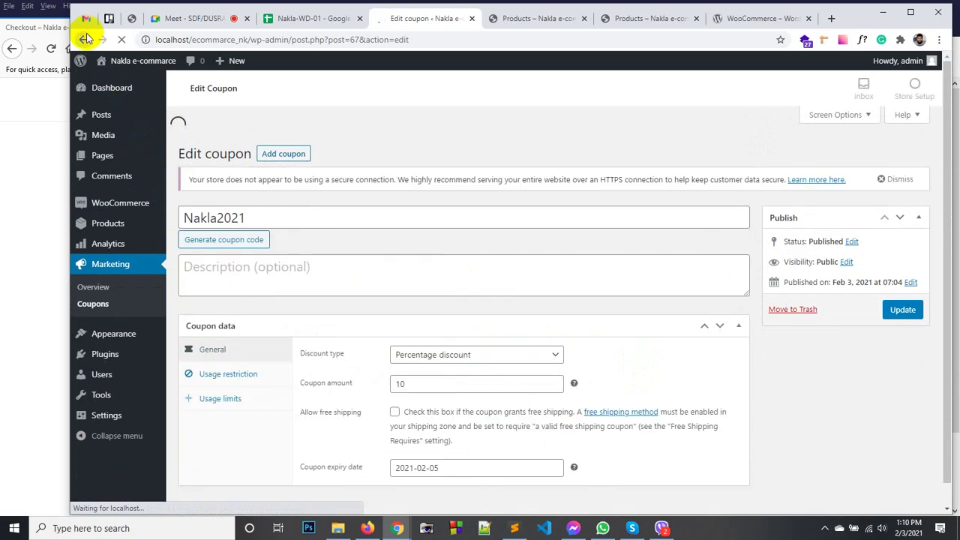